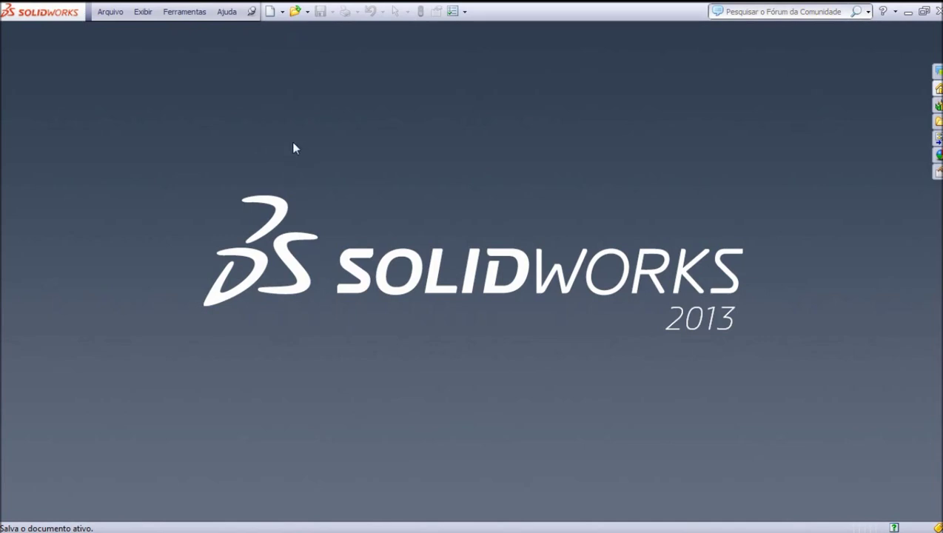
# Open the truss part '6.10 Criando Treliça e Estrutura Galpão'.
pyautogui.click(293, 13)
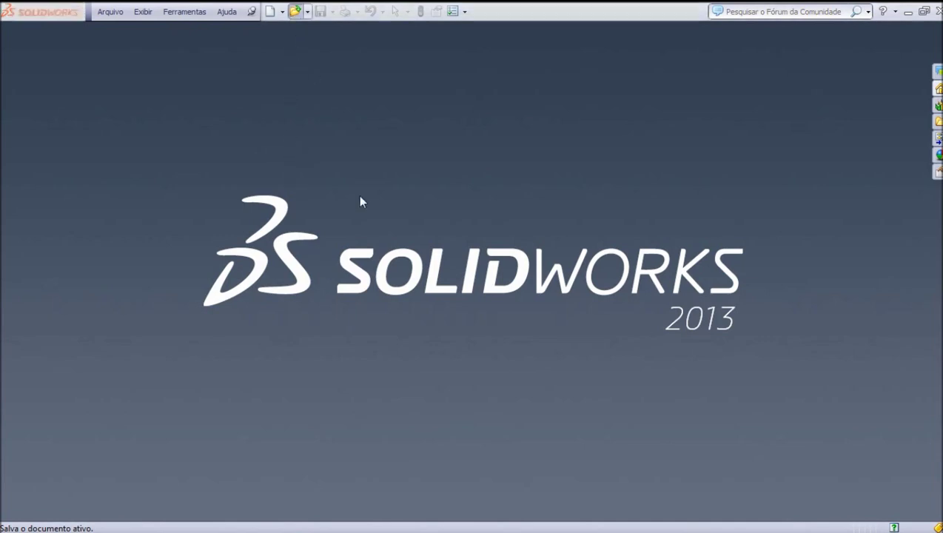
pyautogui.click(201, 217)
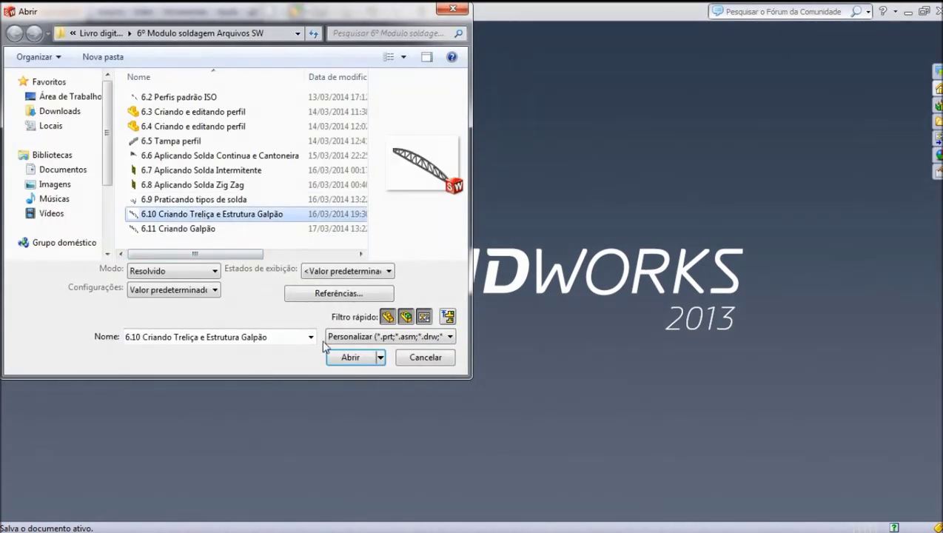
pyautogui.click(342, 358)
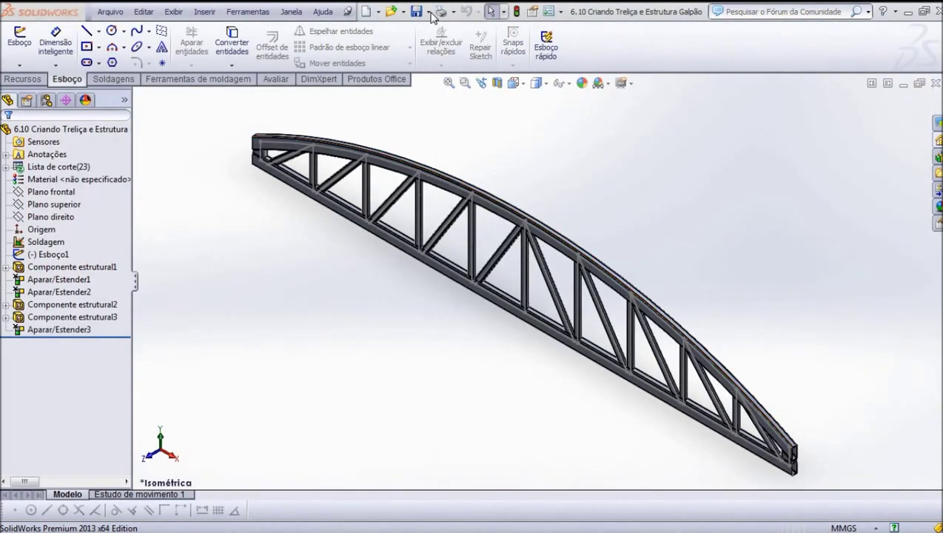
# Save the part as '6.11 Criando Galpão', replacing the existing file.
pyautogui.click(428, 12)
pyautogui.click(441, 43)
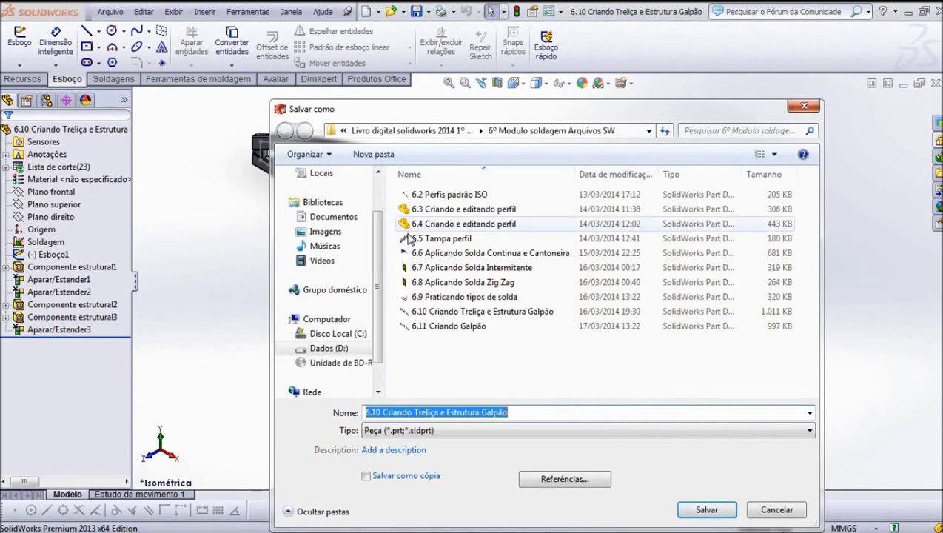
pyautogui.click(450, 325)
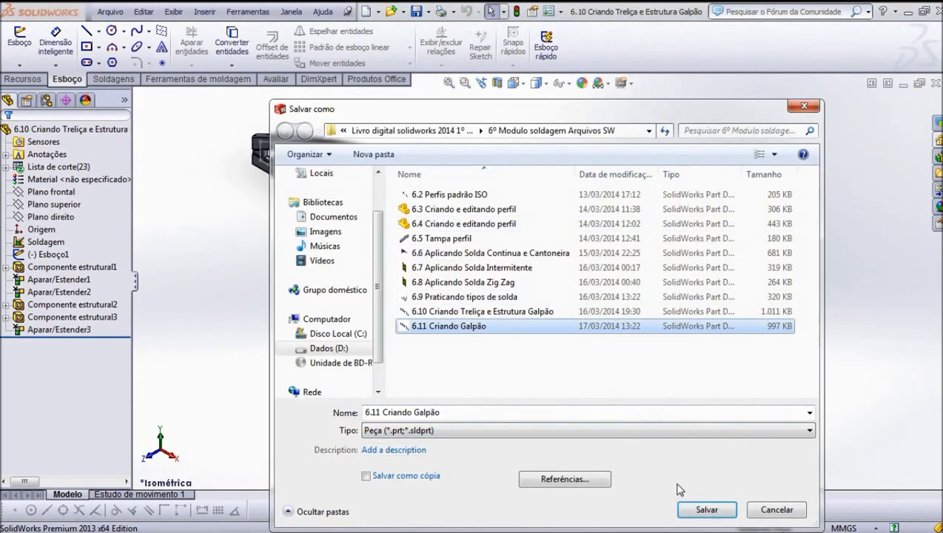
pyautogui.click(707, 510)
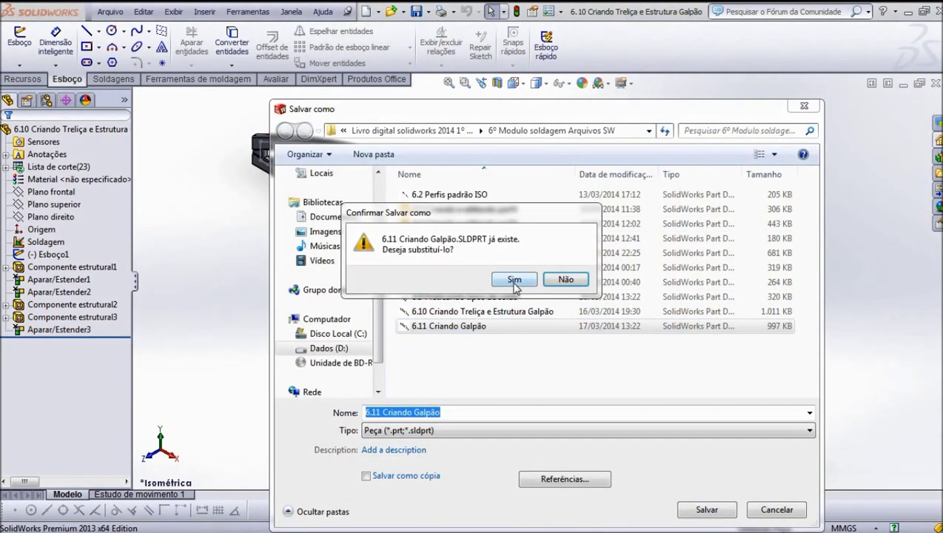
pyautogui.click(514, 282)
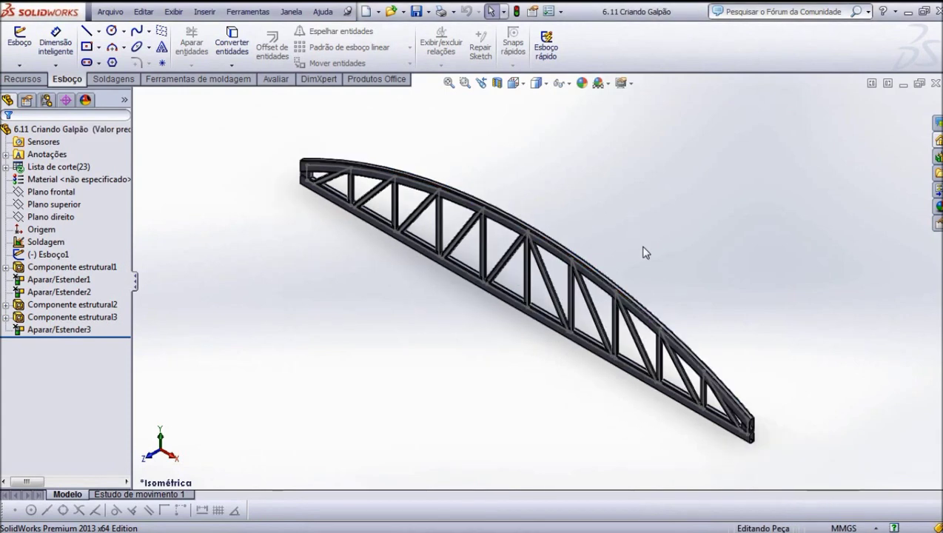
# Start a Padrão linear with the truss end edge as Direção 1 and 5000 mm spacing.
pyautogui.hotkey('ctrl', 'Left')
pyautogui.click(28, 79)
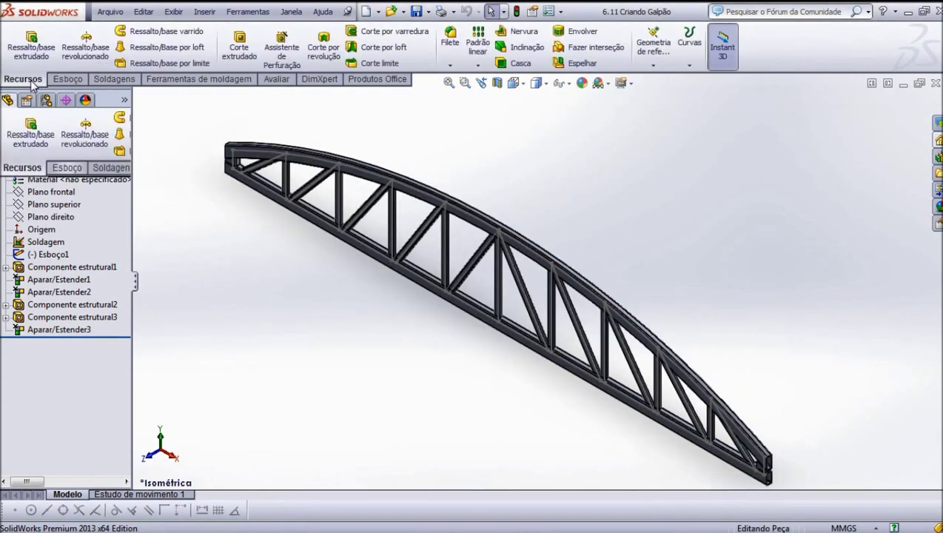
pyautogui.click(478, 56)
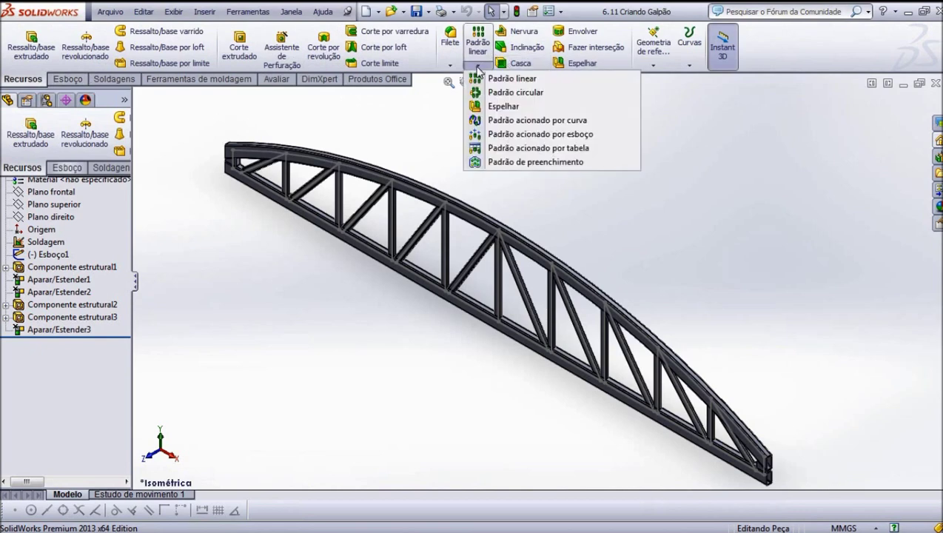
pyautogui.click(510, 79)
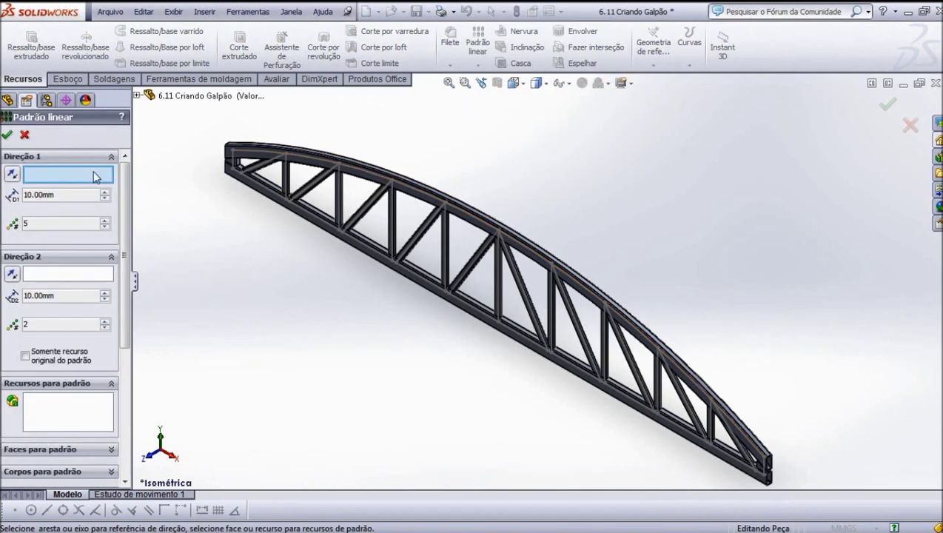
pyautogui.scroll(-2, 784, 453)
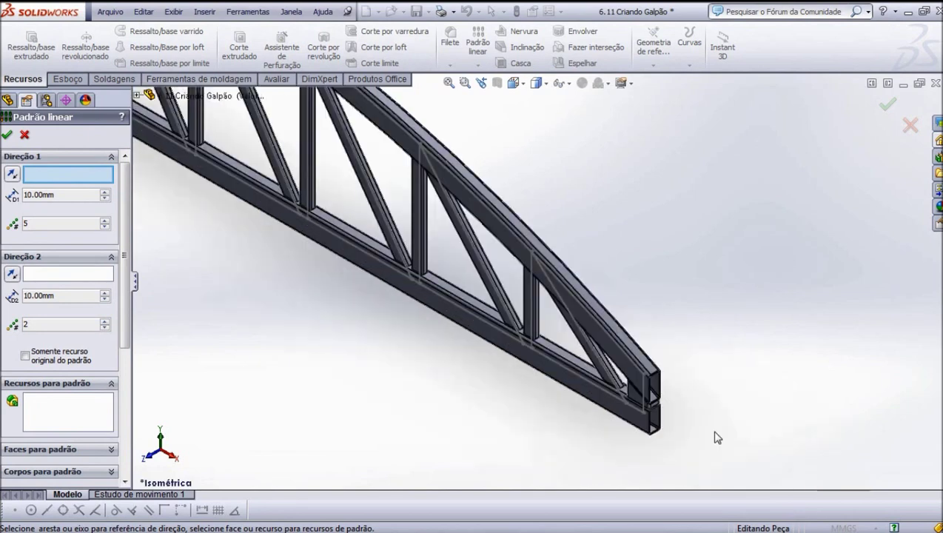
pyautogui.scroll(-2, 712, 438)
pyautogui.scroll(-3, 567, 408)
pyautogui.click(494, 287)
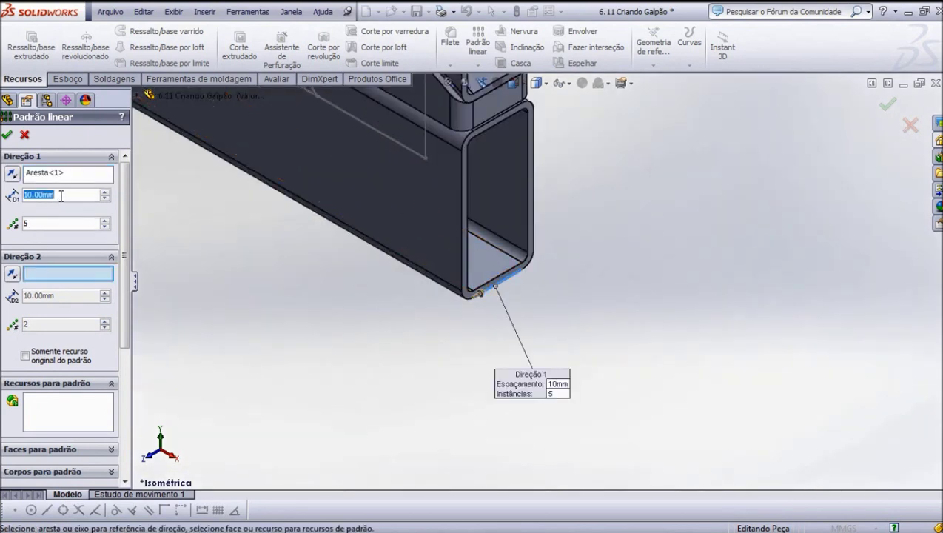
pyautogui.write('5000')
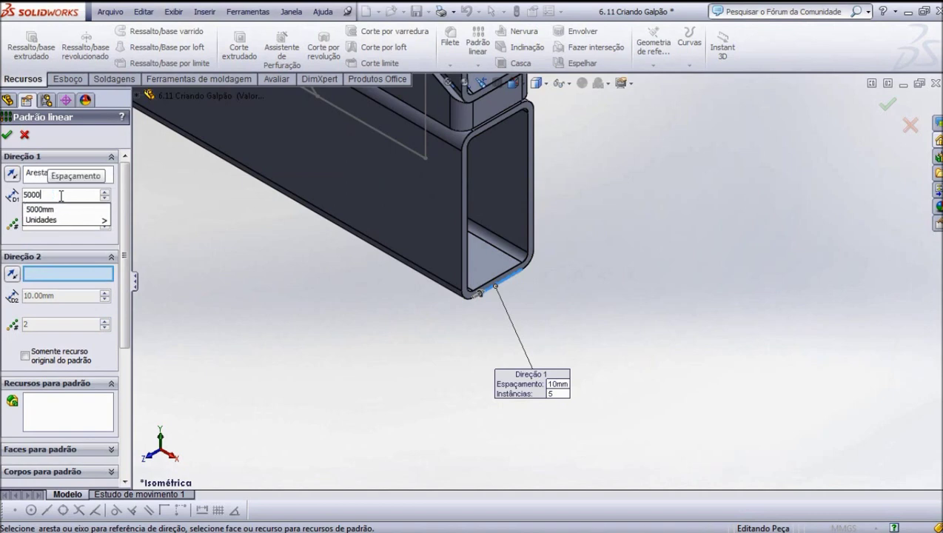
pyautogui.press('Return')
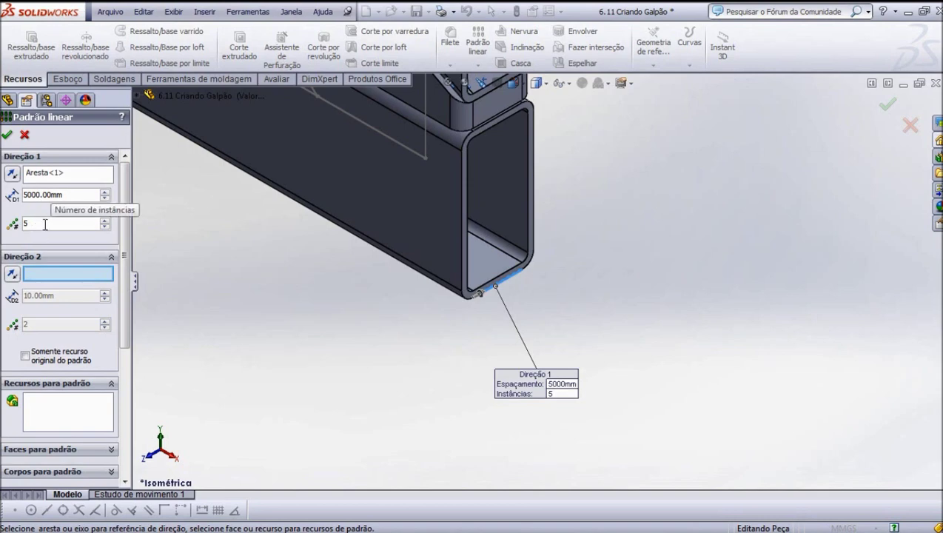
pyautogui.click(49, 471)
# Add the truss top and bottom chords, end vertical and first diagonal as pattern bodies.
pyautogui.scroll(2, 273, 387)
pyautogui.scroll(2, 277, 378)
pyautogui.scroll(2, 279, 372)
pyautogui.scroll(2, 280, 369)
pyautogui.scroll(-2, 385, 126)
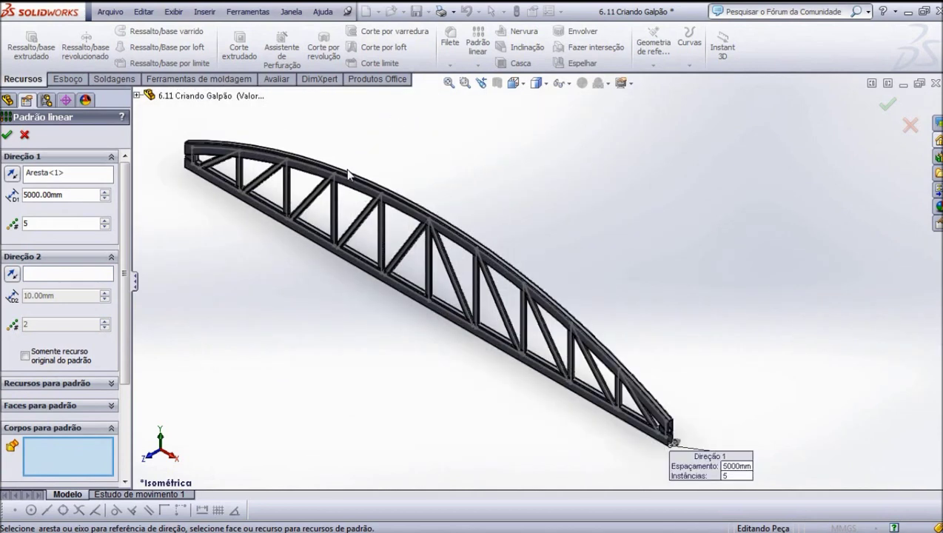
pyautogui.click(351, 185)
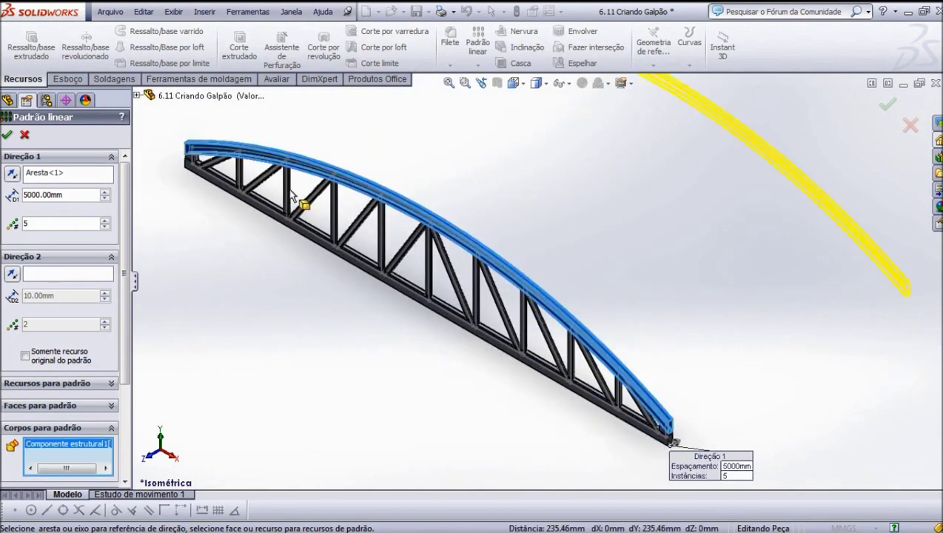
pyautogui.click(226, 191)
pyautogui.scroll(-2, 194, 160)
pyautogui.scroll(-2, 329, 183)
pyautogui.scroll(-2, 381, 200)
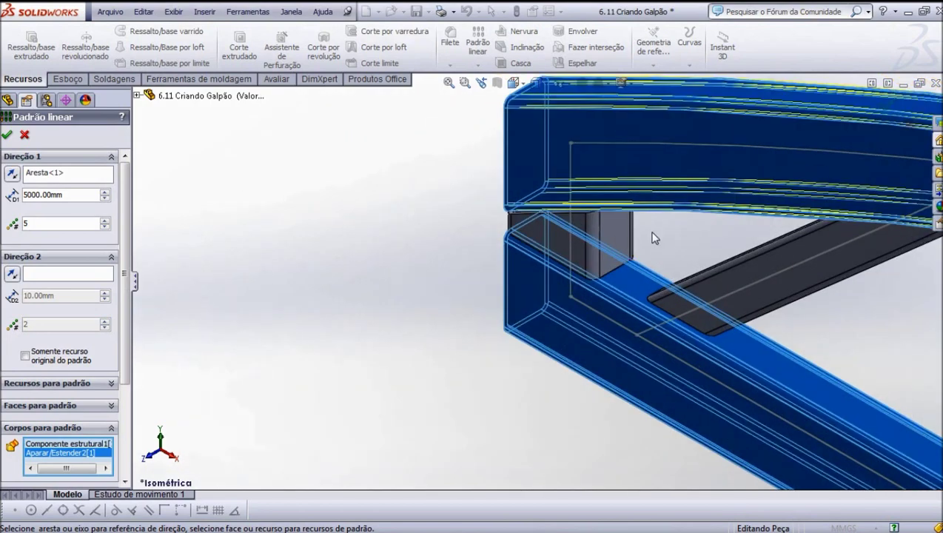
pyautogui.click(617, 230)
pyautogui.click(775, 303)
# Add the next run of alternating vertical and diagonal web members to the pattern bodies.
pyautogui.scroll(2, 366, 183)
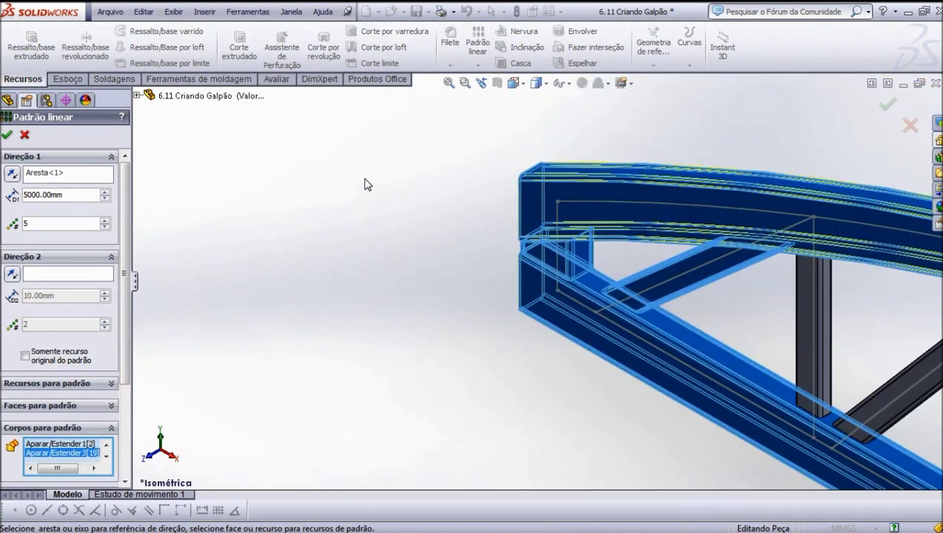
pyautogui.scroll(2, 366, 182)
pyautogui.scroll(-2, 751, 343)
pyautogui.scroll(-3, 110, 159)
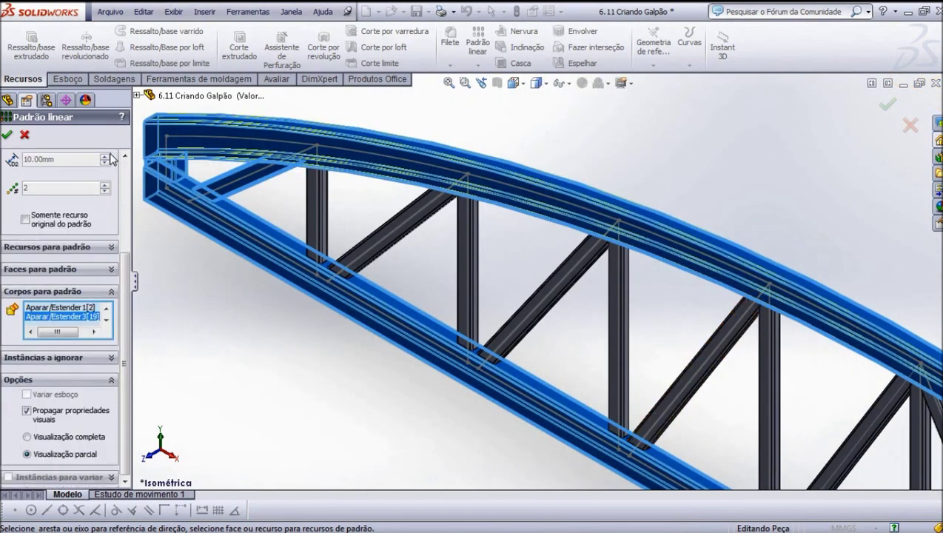
pyautogui.click(314, 200)
pyautogui.click(380, 254)
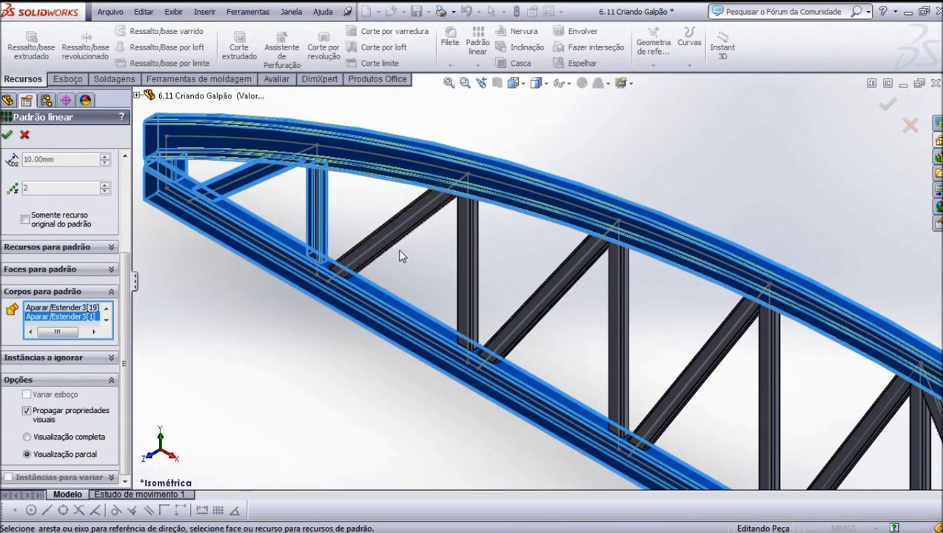
pyautogui.click(472, 296)
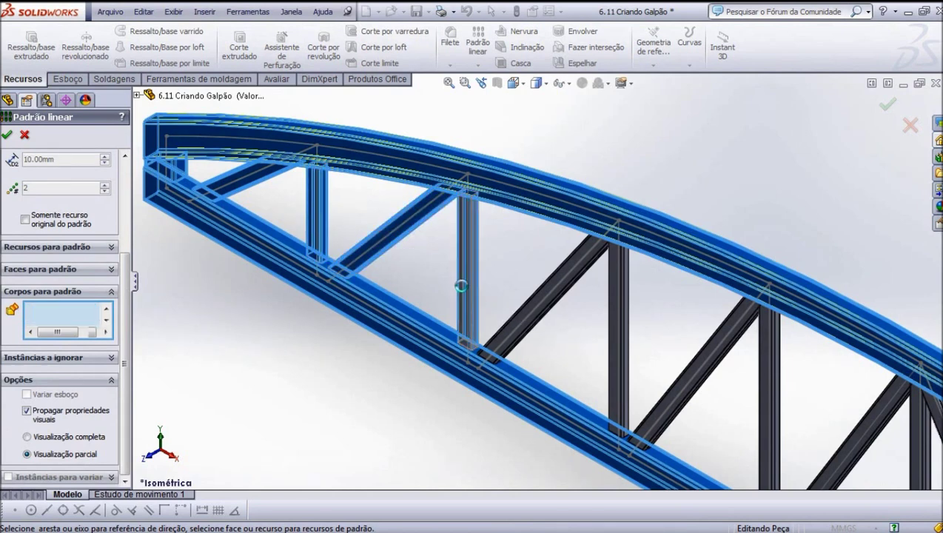
pyautogui.scroll(3, 104, 226)
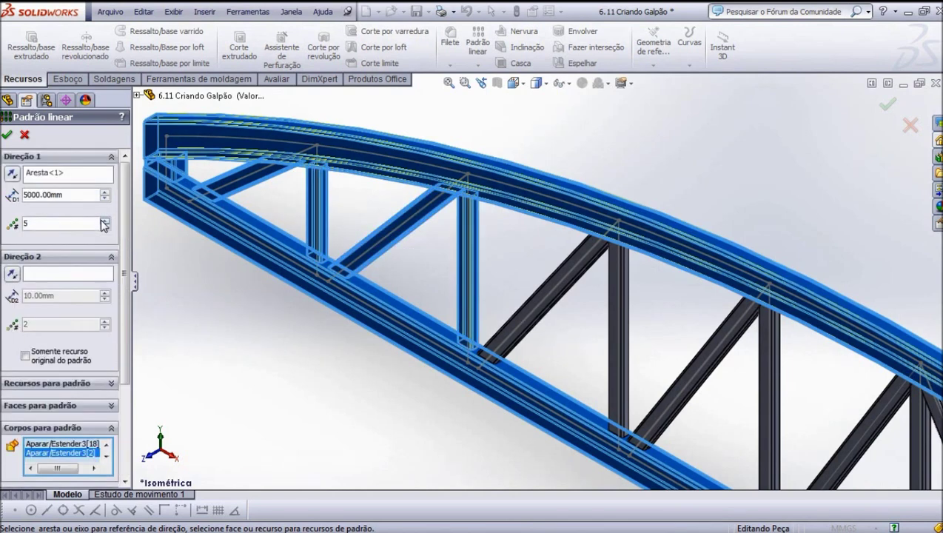
pyautogui.click(530, 351)
pyautogui.click(612, 361)
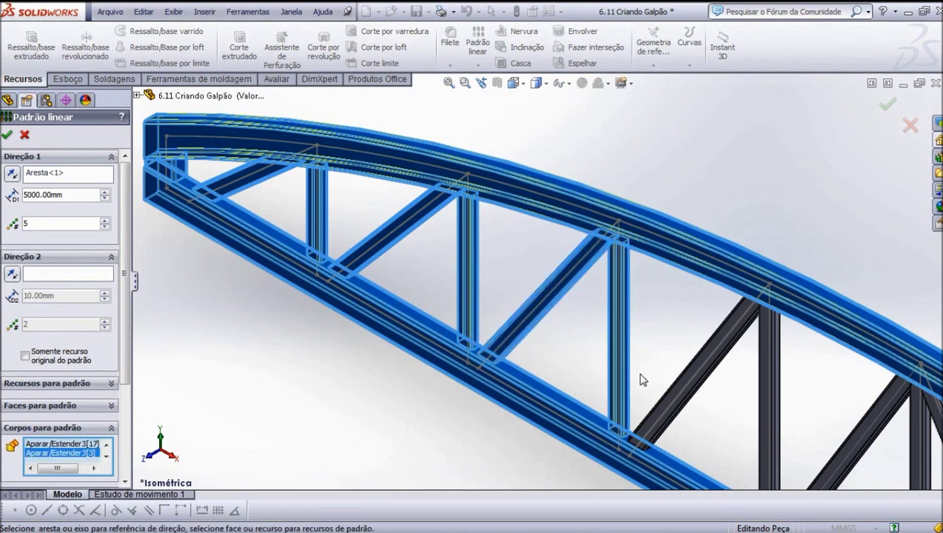
pyautogui.click(669, 389)
pyautogui.click(762, 410)
pyautogui.scroll(5, 727, 364)
pyautogui.scroll(-5, 415, 269)
pyautogui.scroll(-3, 286, 210)
pyautogui.click(308, 216)
pyautogui.click(347, 249)
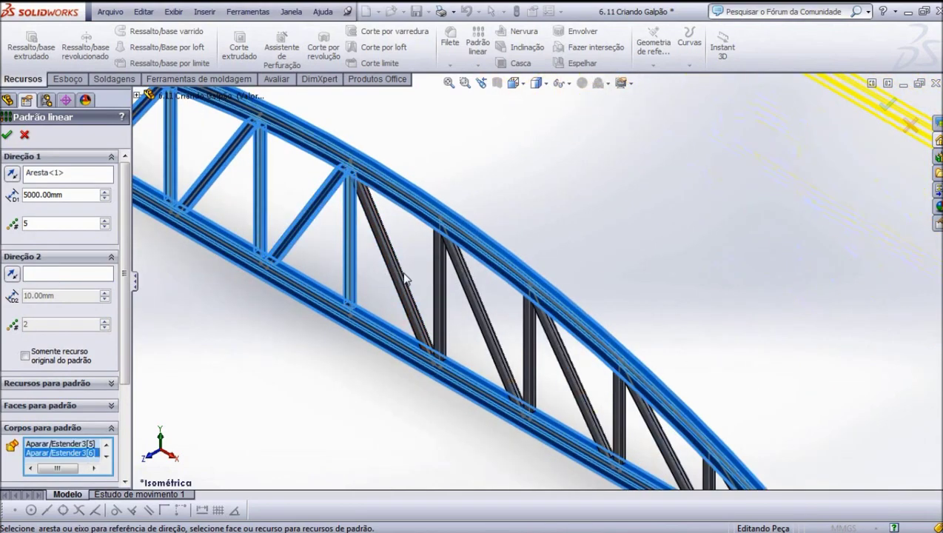
pyautogui.click(405, 281)
pyautogui.click(436, 295)
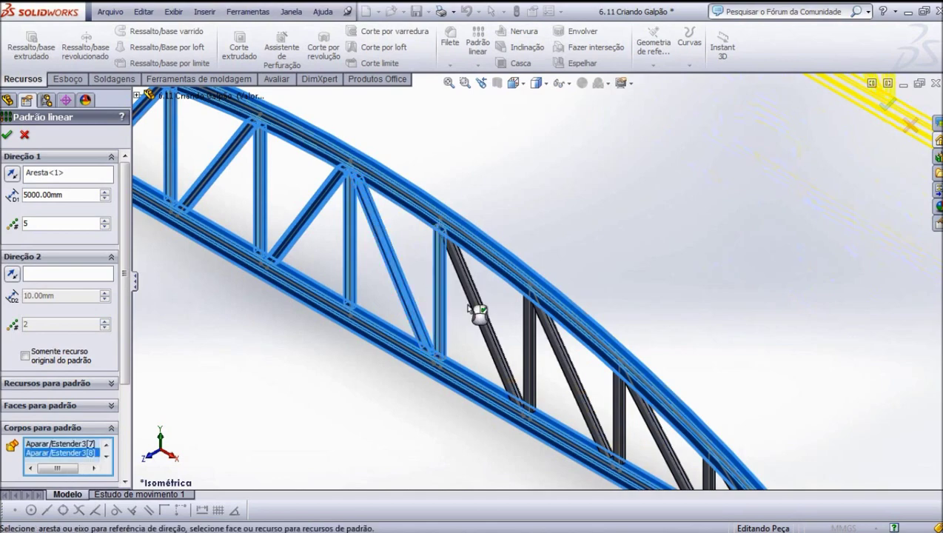
pyautogui.click(485, 322)
# Add the remaining web members and confirm the pattern of five trusses at 5000 mm.
pyautogui.scroll(3, 414, 275)
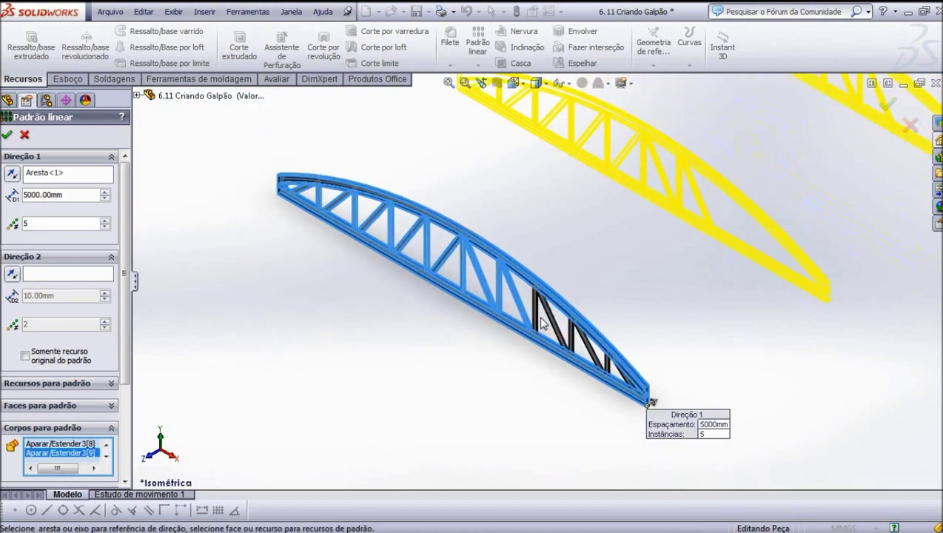
pyautogui.scroll(-2, 543, 319)
pyautogui.click(535, 311)
pyautogui.click(567, 334)
pyautogui.click(583, 340)
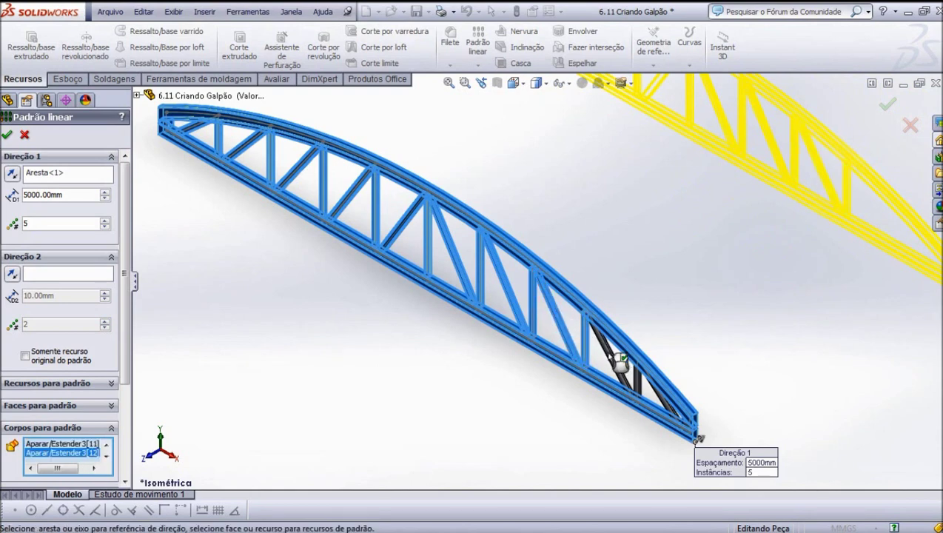
pyautogui.click(615, 357)
pyautogui.click(642, 385)
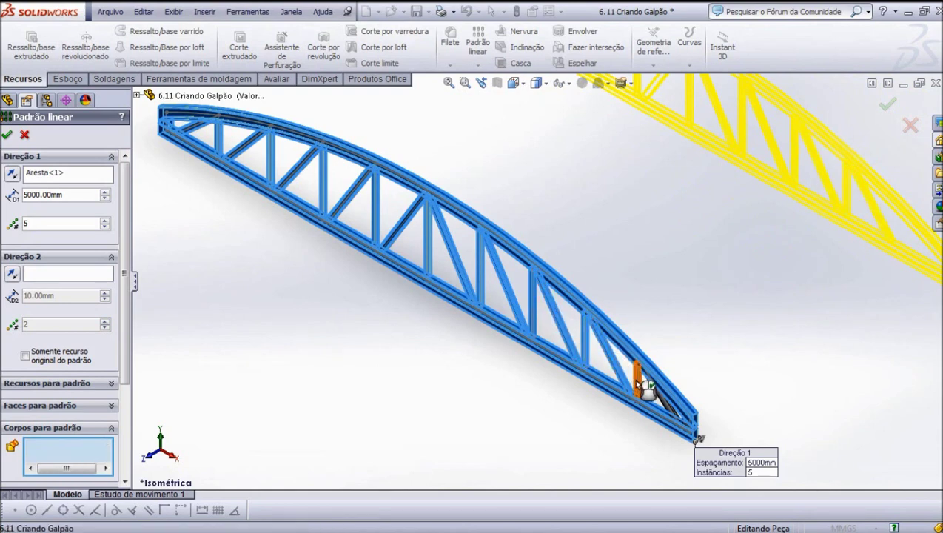
pyautogui.scroll(-1, 683, 438)
pyautogui.scroll(-2, 684, 438)
pyautogui.scroll(-2, 684, 438)
pyautogui.click(592, 326)
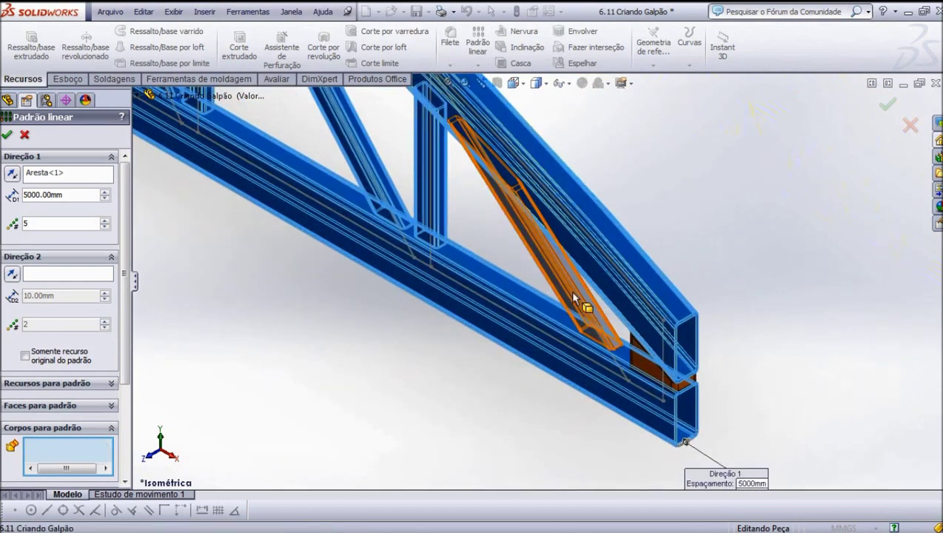
pyautogui.click(652, 379)
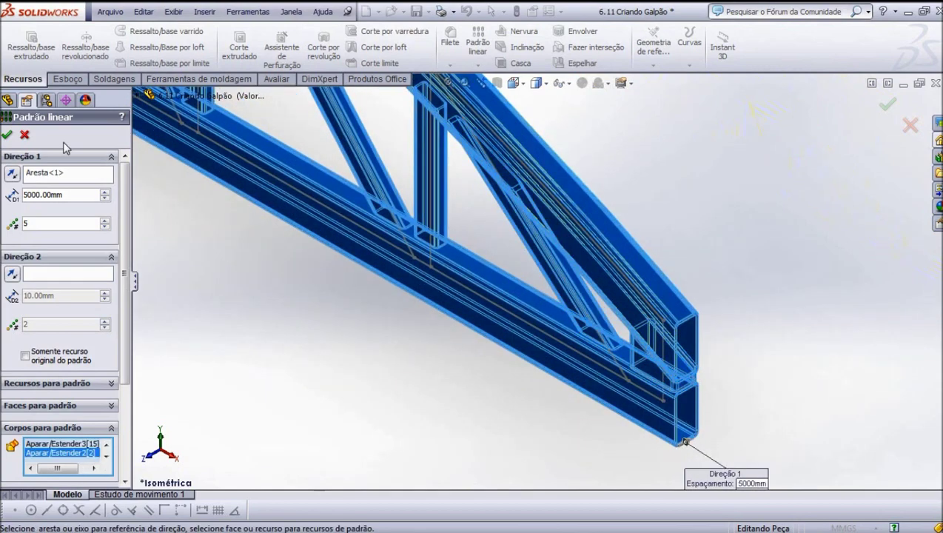
pyautogui.click(6, 134)
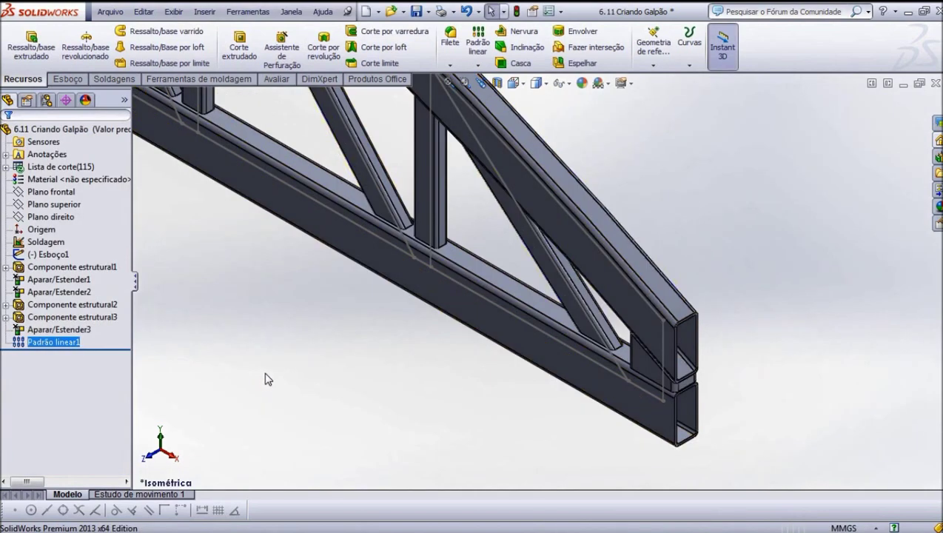
# Zoom in on the first truss's end, select its bottom tube and switch to Esboço.
pyautogui.scroll(3, 268, 379)
pyautogui.scroll(2, 263, 378)
pyautogui.scroll(2, 263, 378)
pyautogui.scroll(-1, 698, 206)
pyautogui.scroll(-2, 427, 357)
pyautogui.scroll(-2, 383, 389)
pyautogui.scroll(-2, 437, 316)
pyautogui.scroll(-2, 458, 309)
pyautogui.scroll(-2, 484, 313)
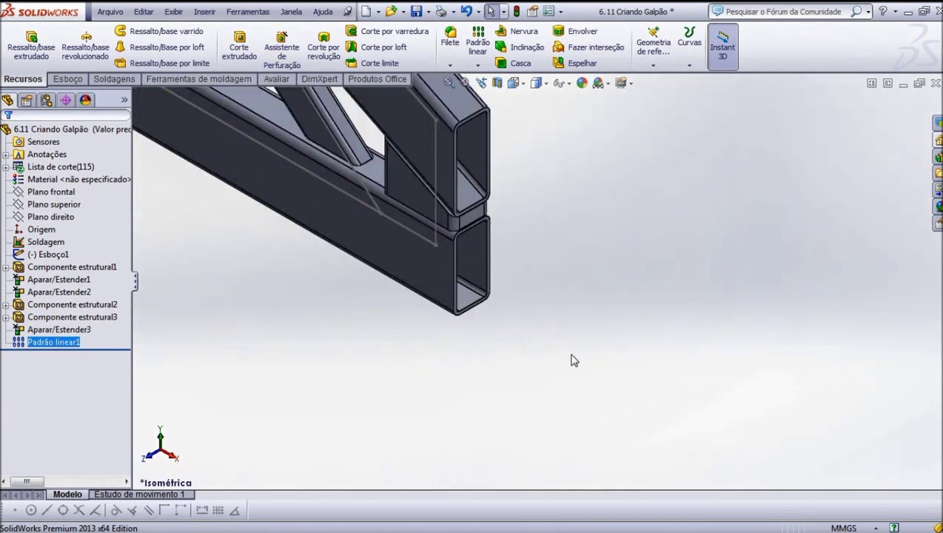
pyautogui.scroll(-2, 419, 267)
pyautogui.scroll(-1, 419, 267)
pyautogui.scroll(-1, 444, 252)
pyautogui.scroll(-1, 441, 250)
pyautogui.scroll(-1, 444, 273)
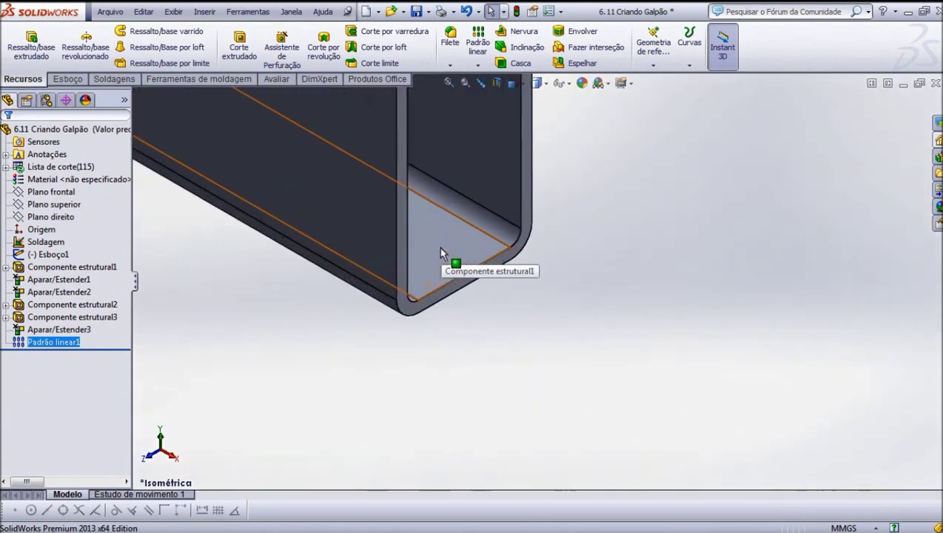
pyautogui.click(448, 290)
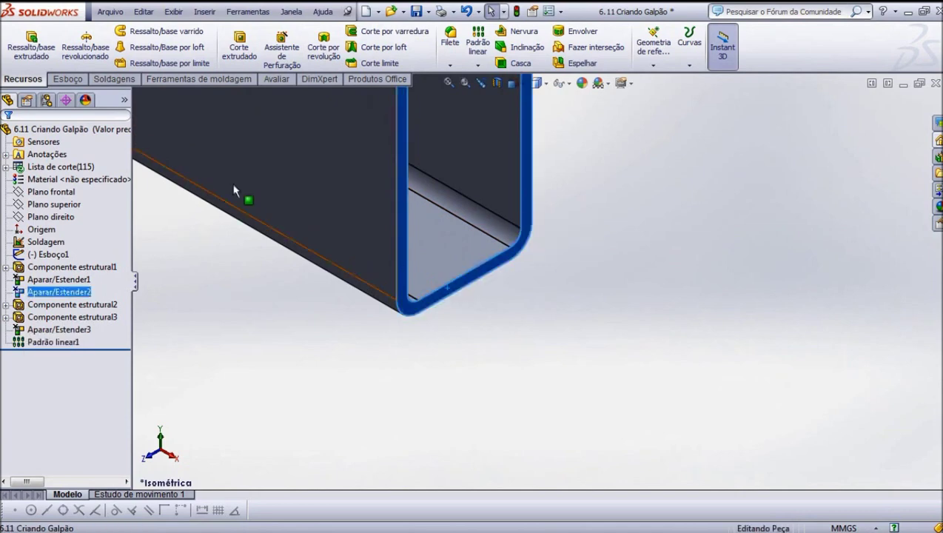
pyautogui.click(69, 80)
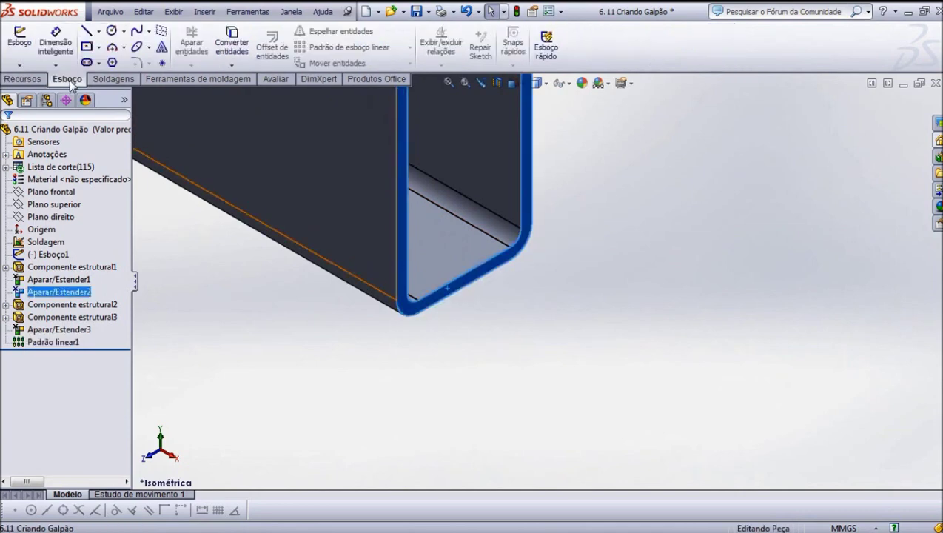
# Draw a vertical line straight down from the bottom tube's corner.
pyautogui.click(88, 32)
pyautogui.click(463, 286)
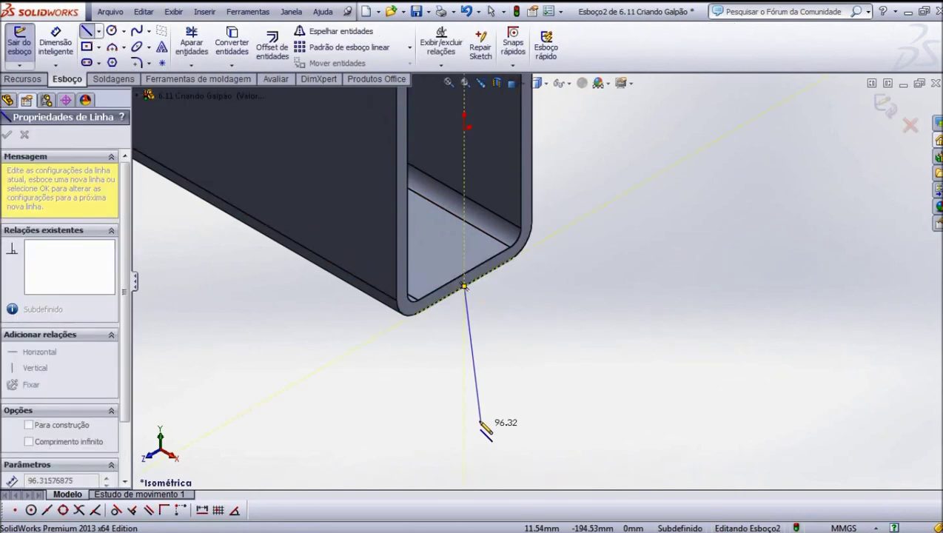
pyautogui.scroll(2, 481, 433)
pyautogui.scroll(2, 458, 389)
pyautogui.scroll(3, 458, 390)
pyautogui.scroll(2, 518, 414)
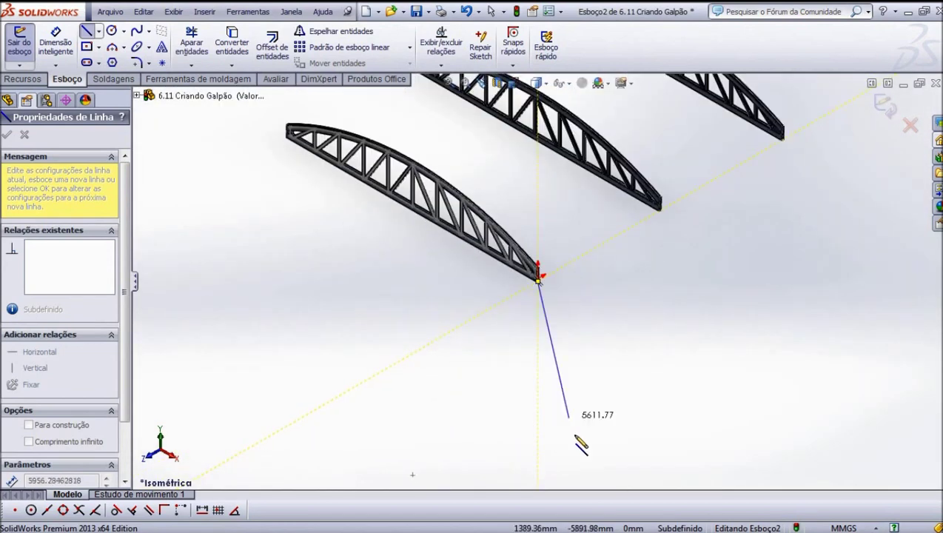
pyautogui.click(539, 461)
pyautogui.rightClick(539, 460)
pyautogui.click(583, 128)
# Dimension the vertical line to a length of 7000 mm.
pyautogui.click(45, 50)
pyautogui.click(541, 397)
pyautogui.click(569, 401)
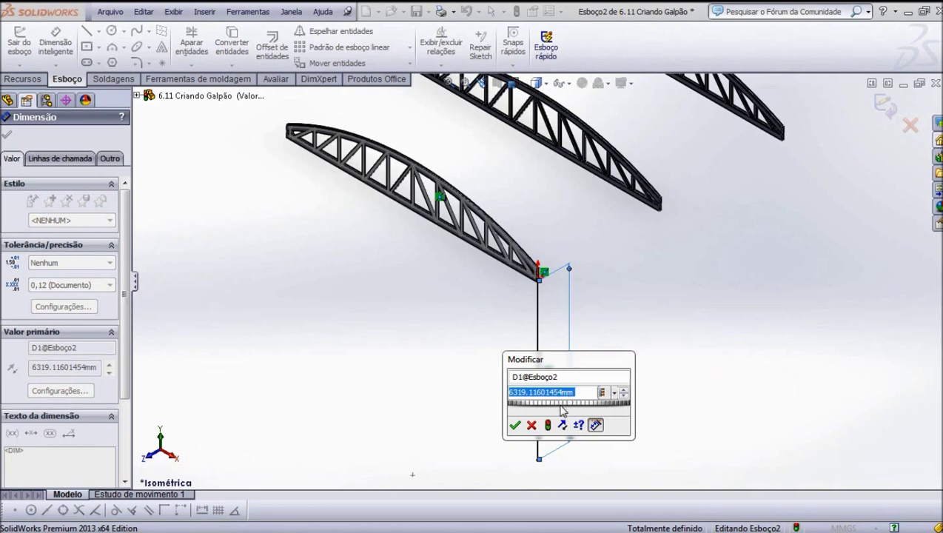
pyautogui.write('7000')
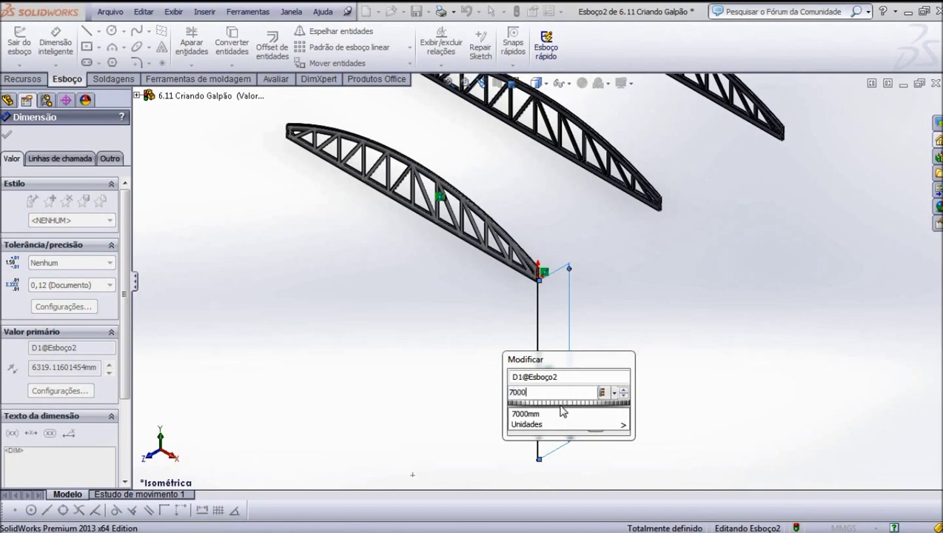
pyautogui.press('Return')
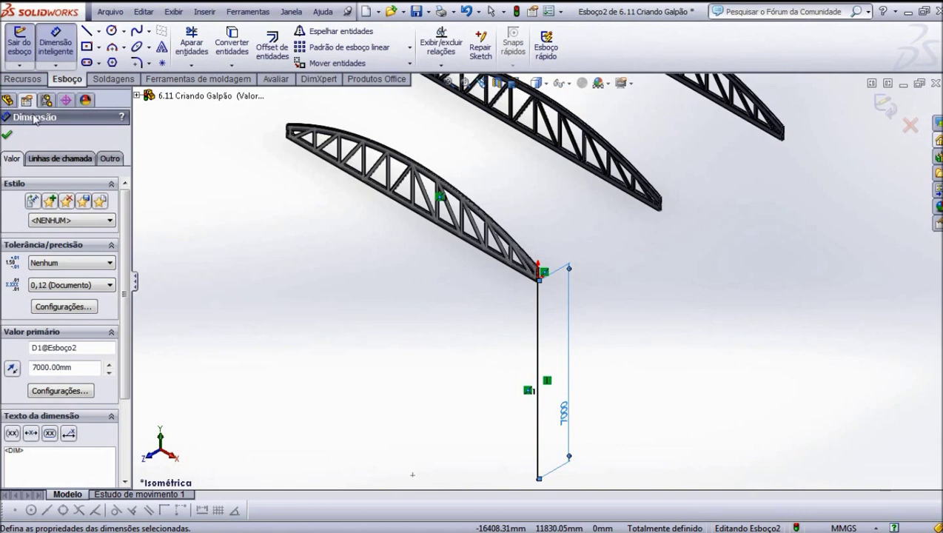
pyautogui.click(9, 137)
pyautogui.scroll(2, 627, 319)
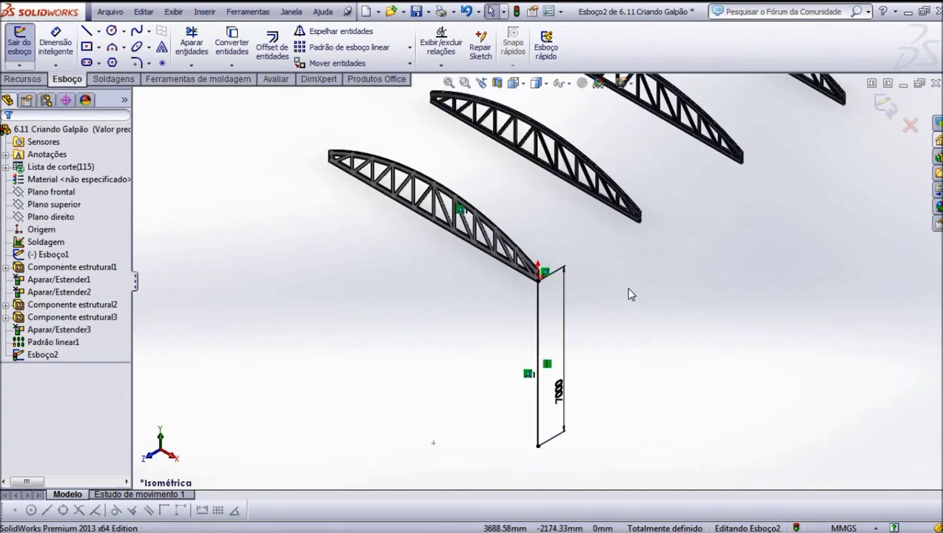
# Exit the Esboço2 column-line sketch and switch to the Soldagens tab.
pyautogui.scroll(2, 627, 293)
pyautogui.scroll(-2, 692, 233)
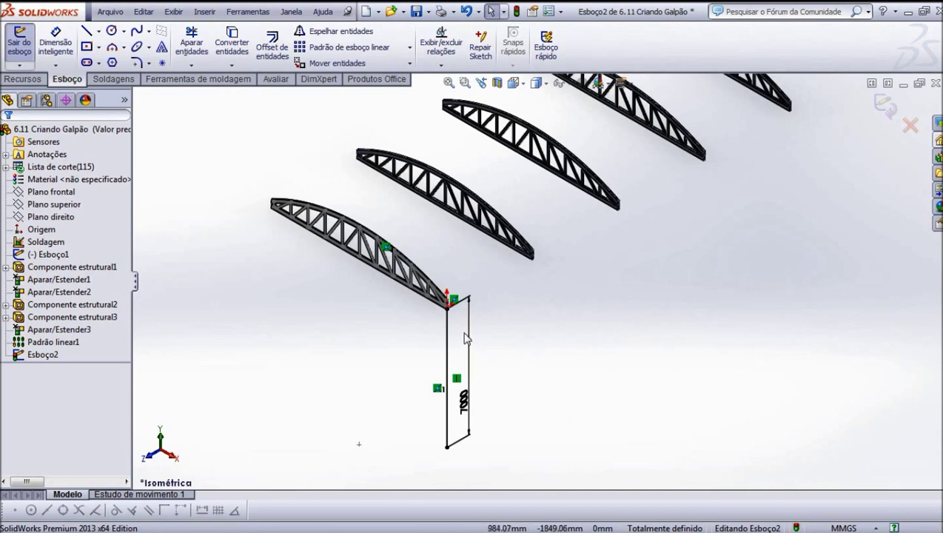
pyautogui.click(882, 103)
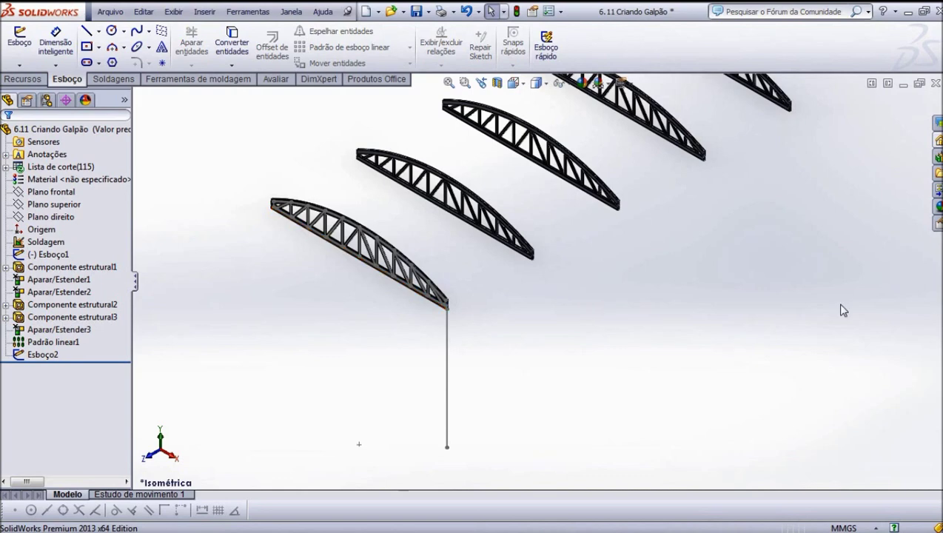
pyautogui.click(115, 82)
# Create a Componente estrutural with the SC Beam SC 250 profile on the 7000 mm line.
pyautogui.click(101, 41)
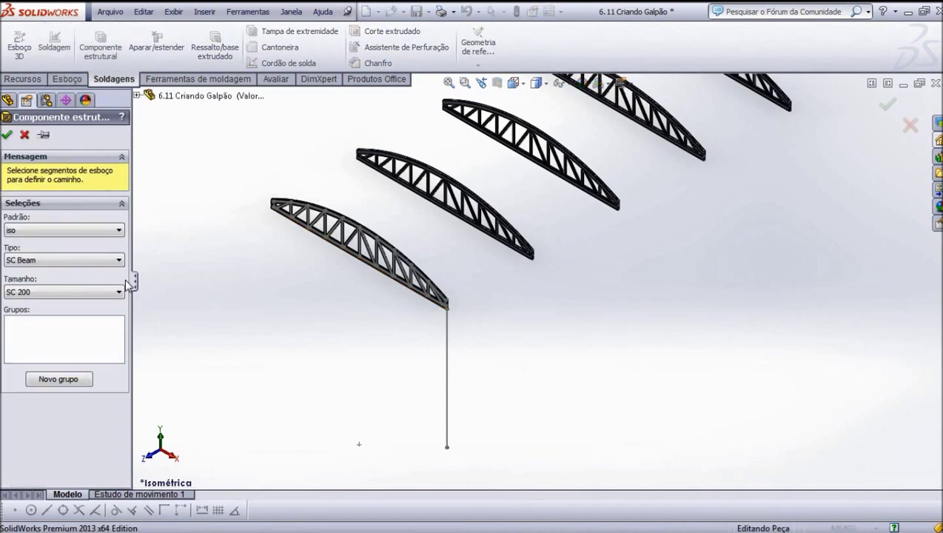
pyautogui.click(119, 294)
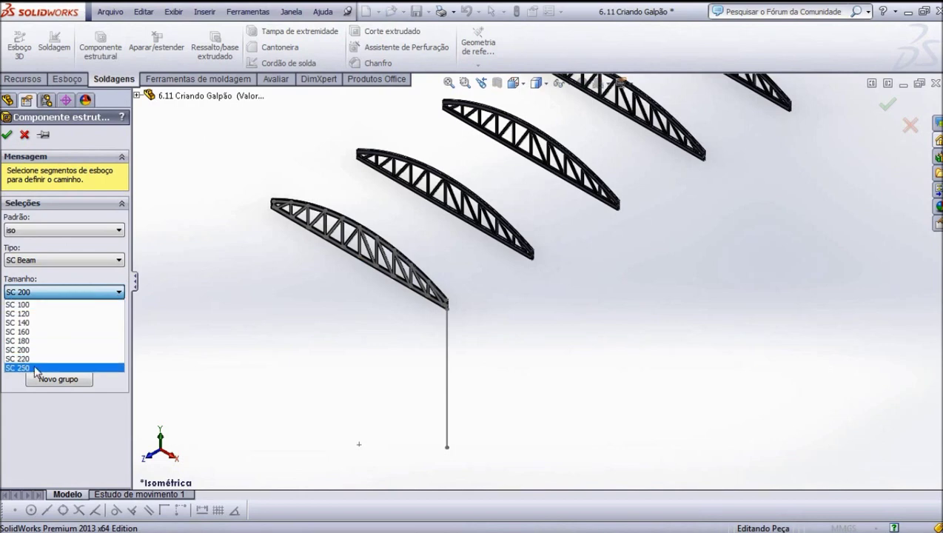
pyautogui.click(35, 368)
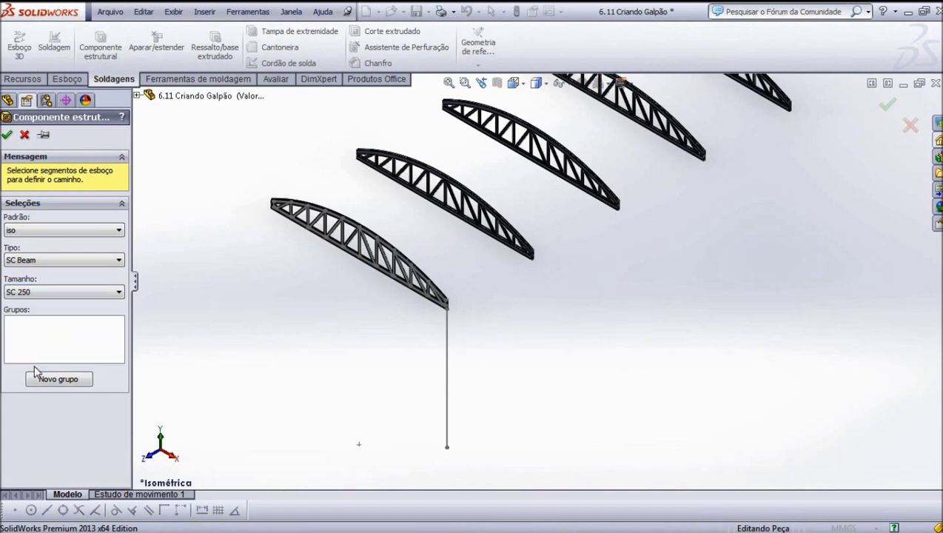
pyautogui.click(447, 376)
pyautogui.click(444, 370)
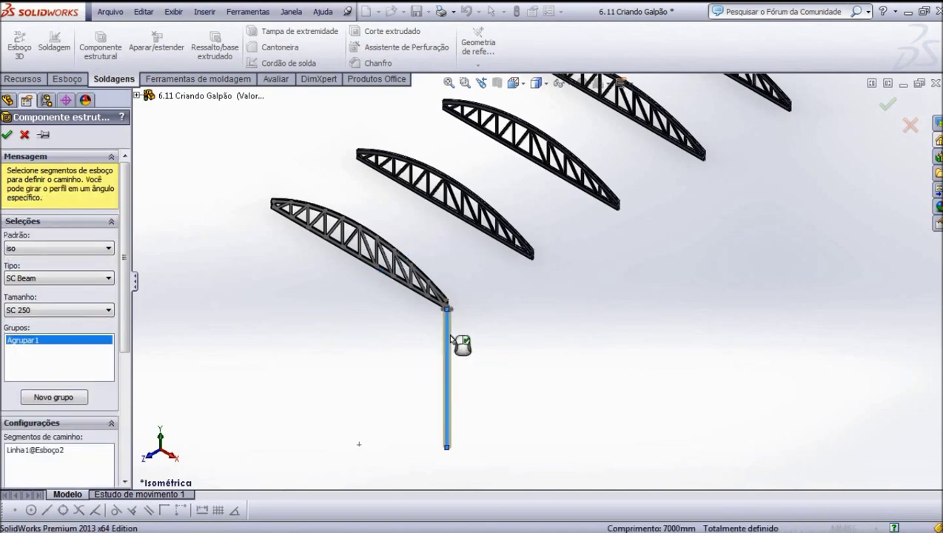
pyautogui.scroll(-2, 463, 348)
pyautogui.scroll(-2, 452, 326)
pyautogui.scroll(-2, 541, 263)
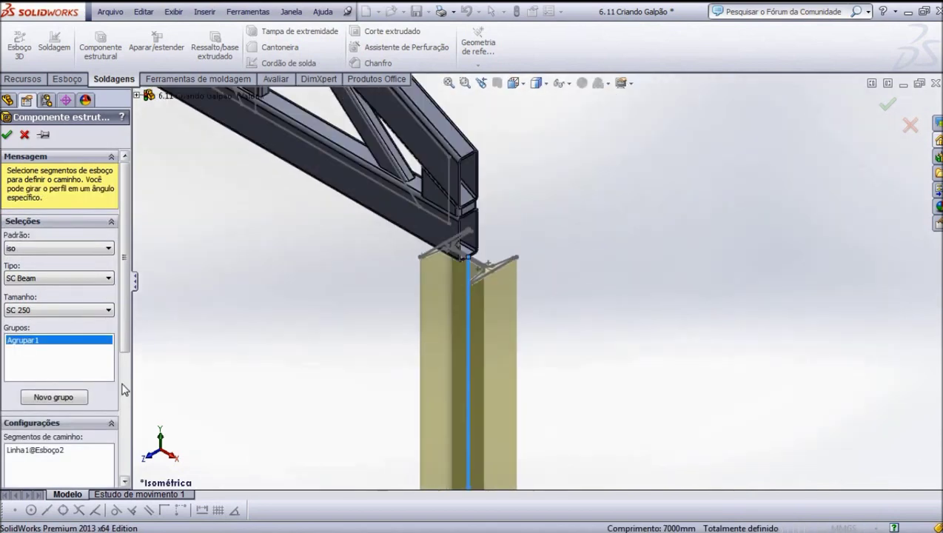
# Set the profile's pierce point with Localizar perfil and confirm the column.
pyautogui.click(125, 480)
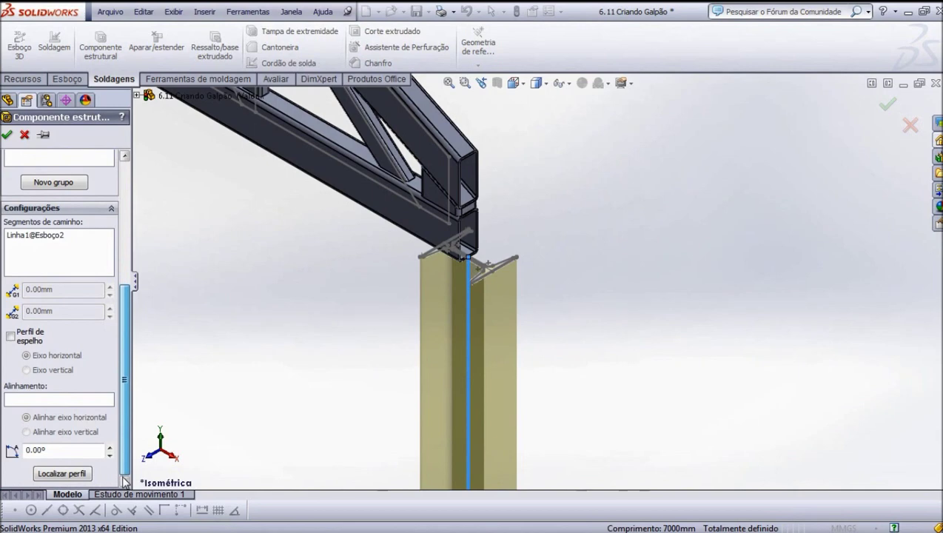
pyautogui.click(62, 473)
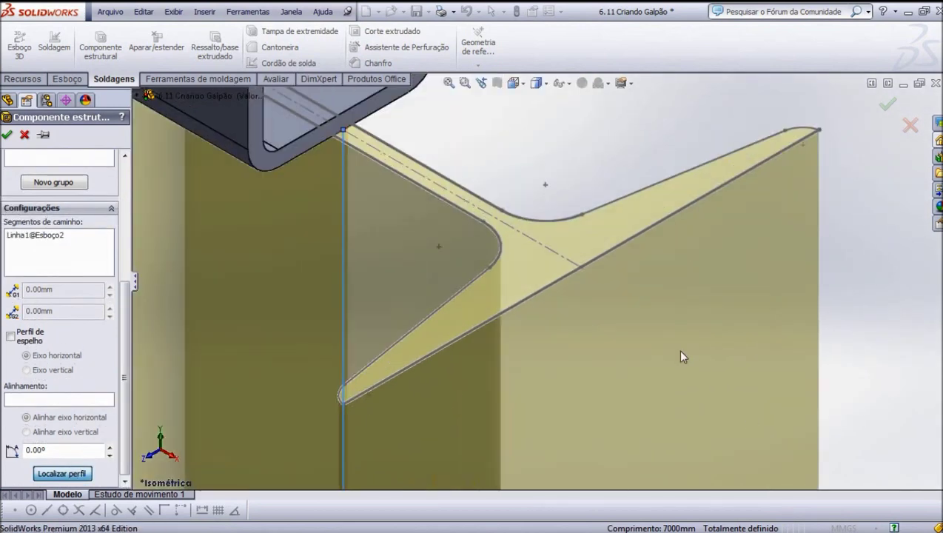
pyautogui.click(581, 270)
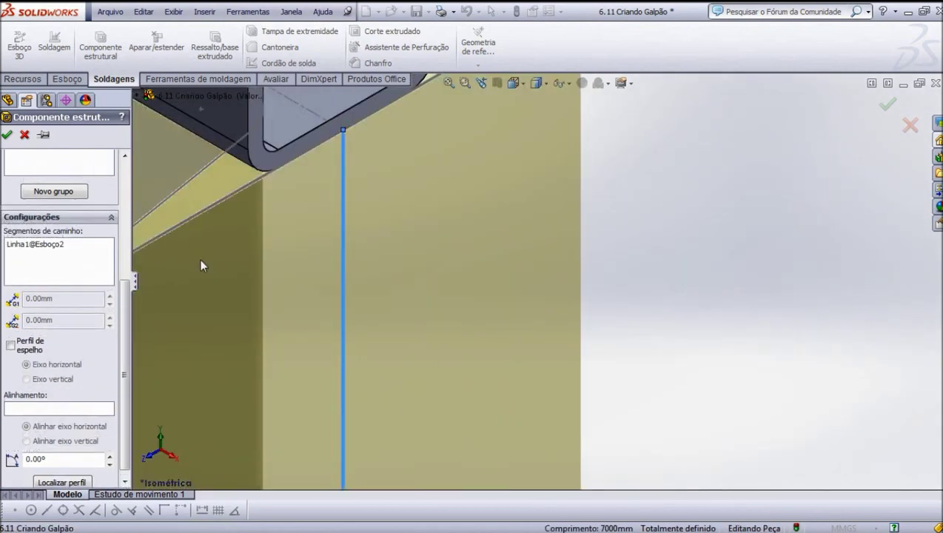
pyautogui.scroll(2, 596, 397)
pyautogui.scroll(2, 596, 396)
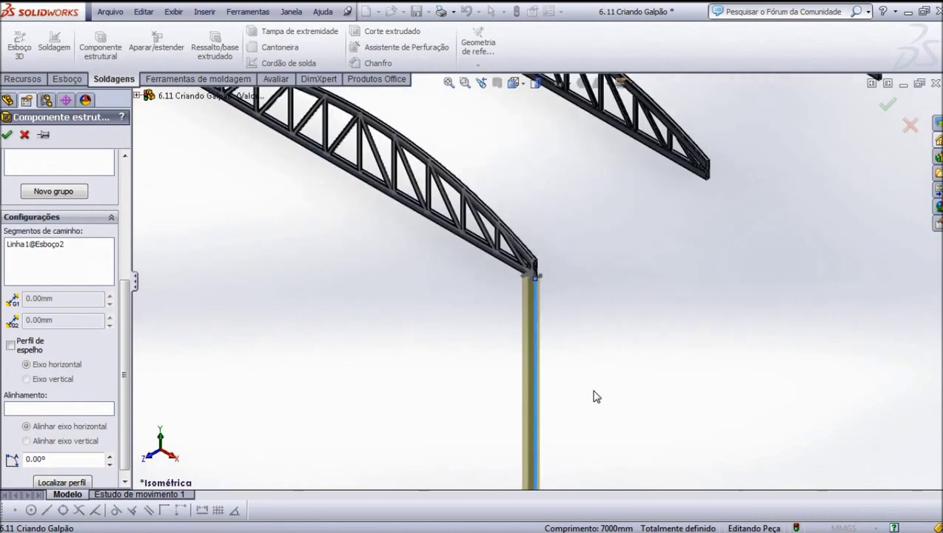
pyautogui.scroll(-1, 767, 208)
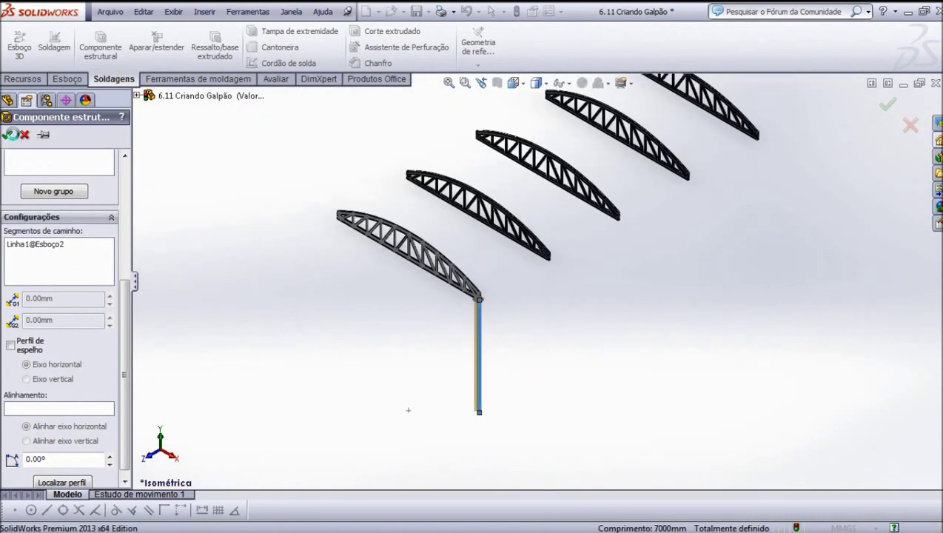
pyautogui.press('Return')
pyautogui.scroll(-1, 599, 245)
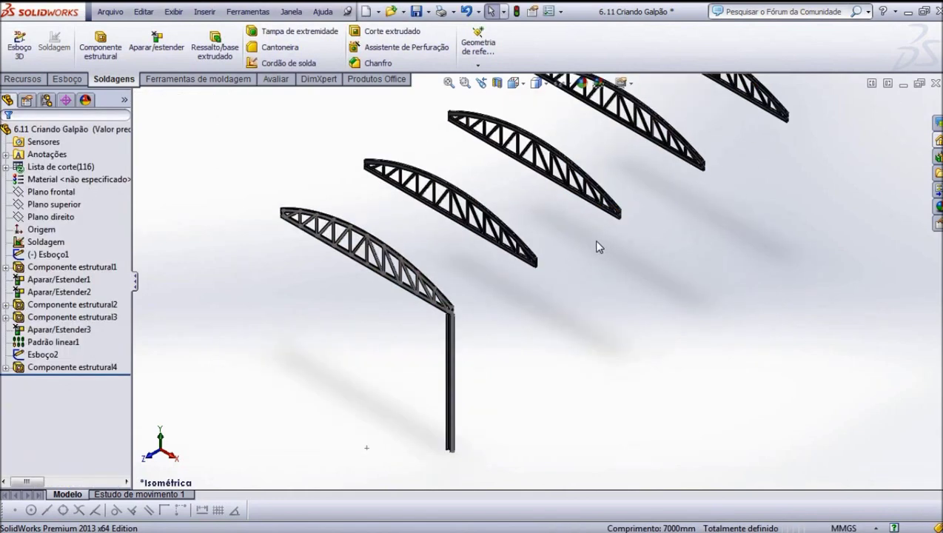
pyautogui.scroll(1, 599, 245)
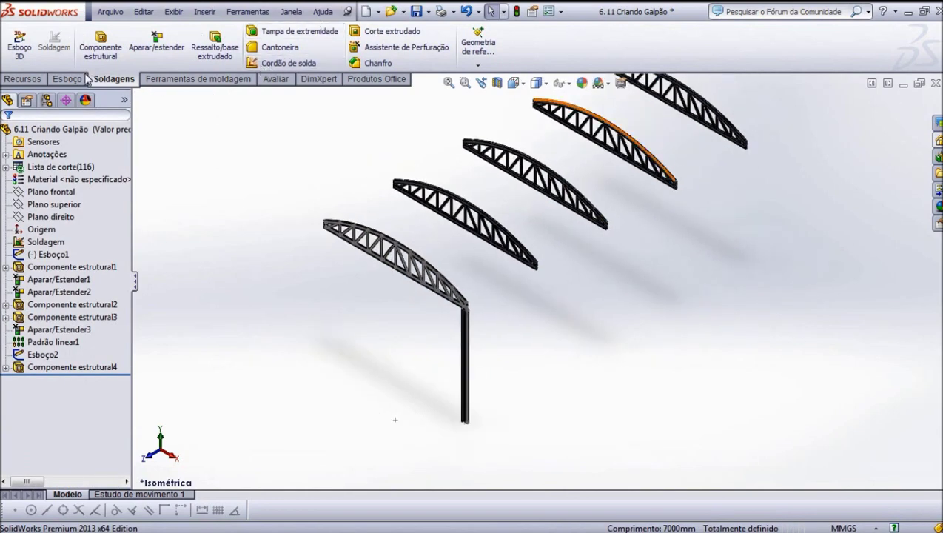
pyautogui.click(20, 79)
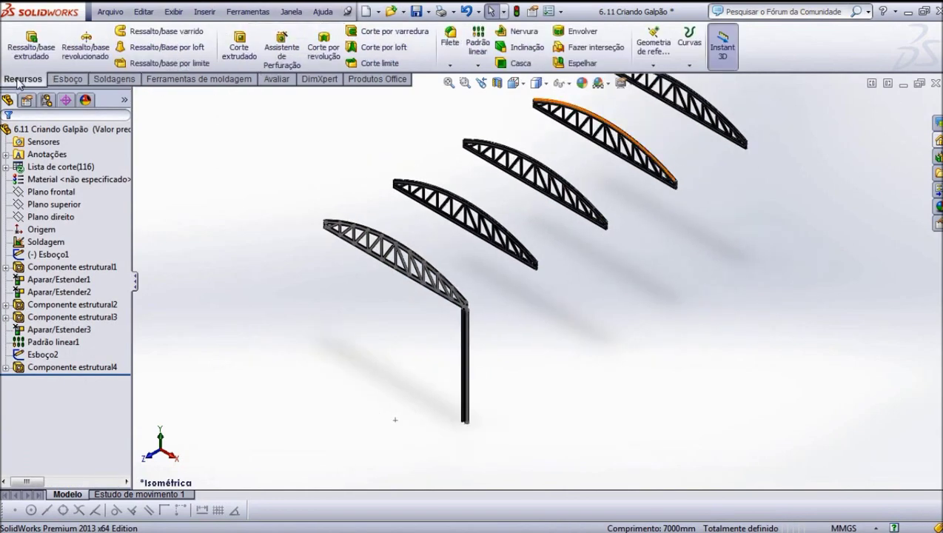
# Start a linear pattern with the I-beam column as the body to repeat.
pyautogui.click(478, 44)
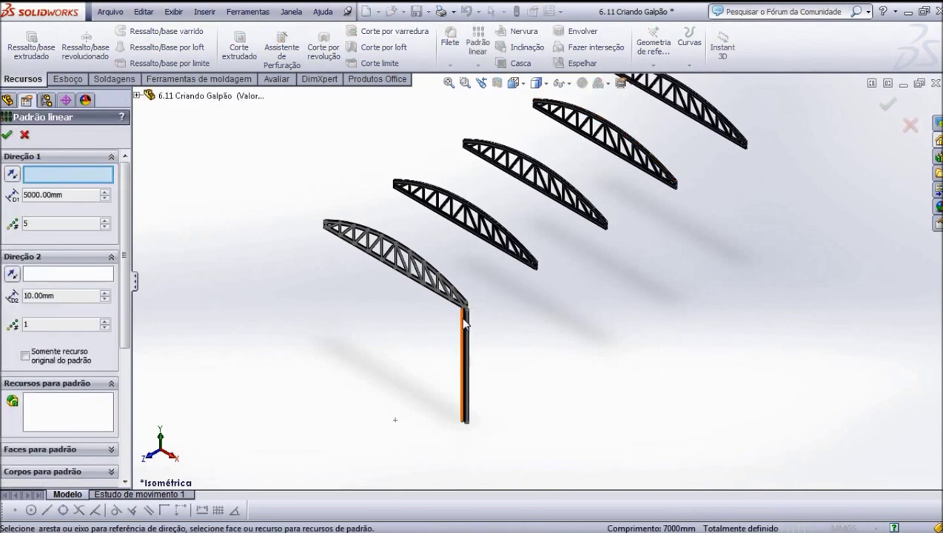
pyautogui.click(68, 472)
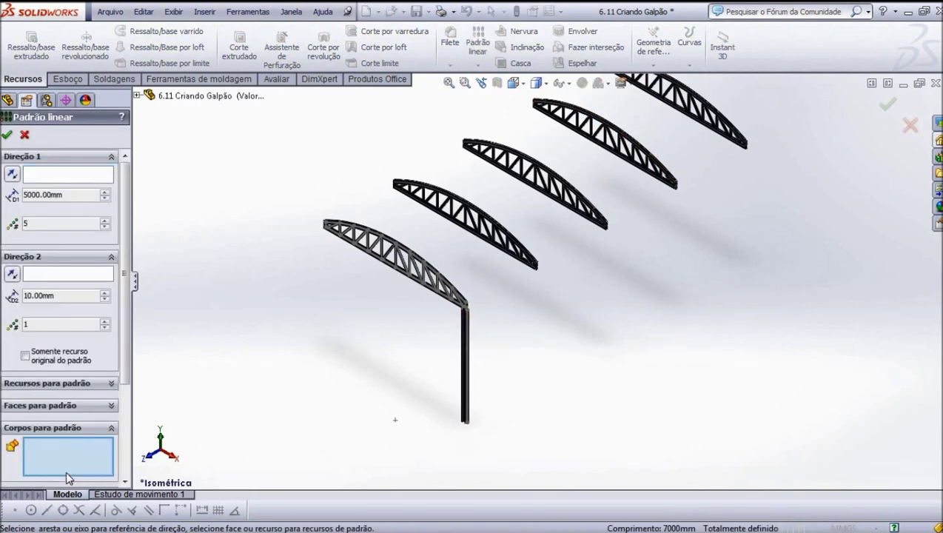
pyautogui.click(465, 370)
# Set Direction 1 along the joint edge, 5000 mm apart with 5 copies.
pyautogui.click(54, 168)
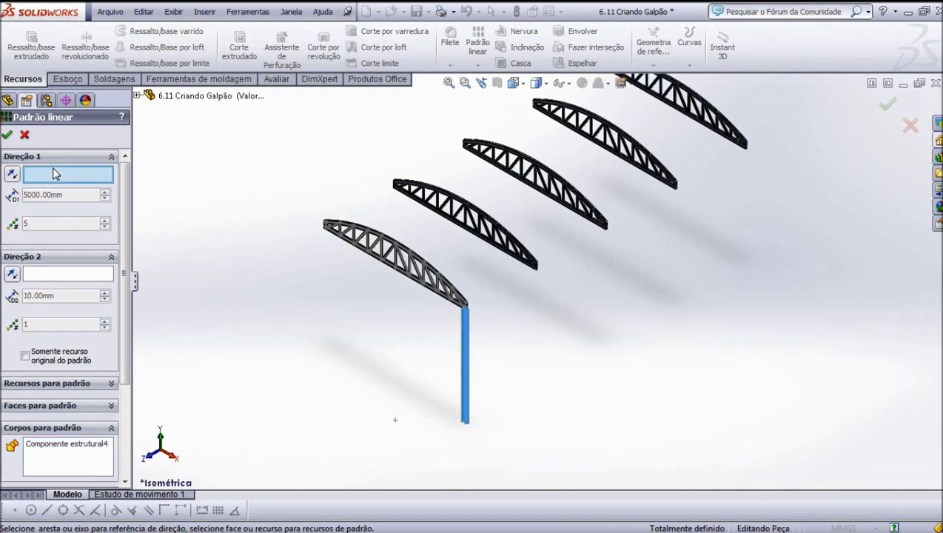
pyautogui.scroll(-3, 317, 267)
pyautogui.scroll(-3, 421, 296)
pyautogui.scroll(-5, 611, 390)
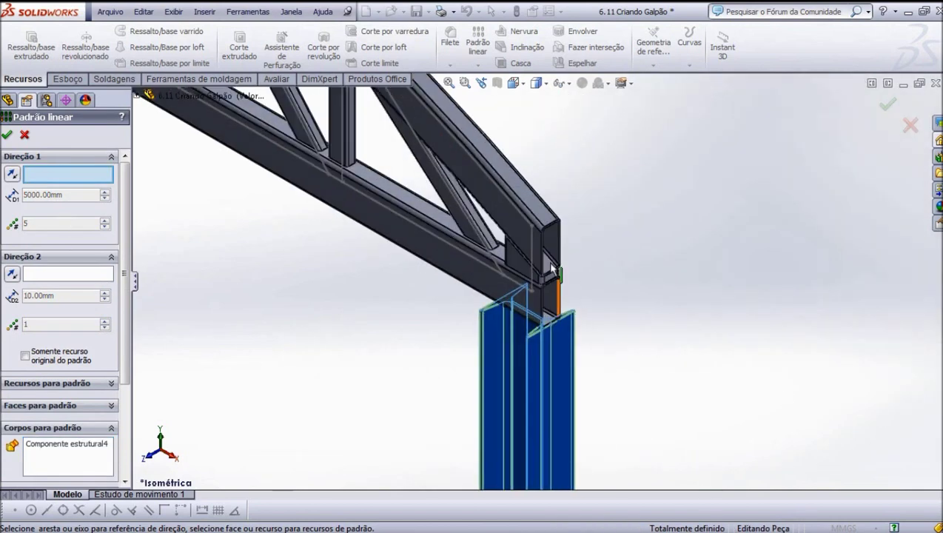
pyautogui.scroll(-2, 553, 275)
pyautogui.click(534, 247)
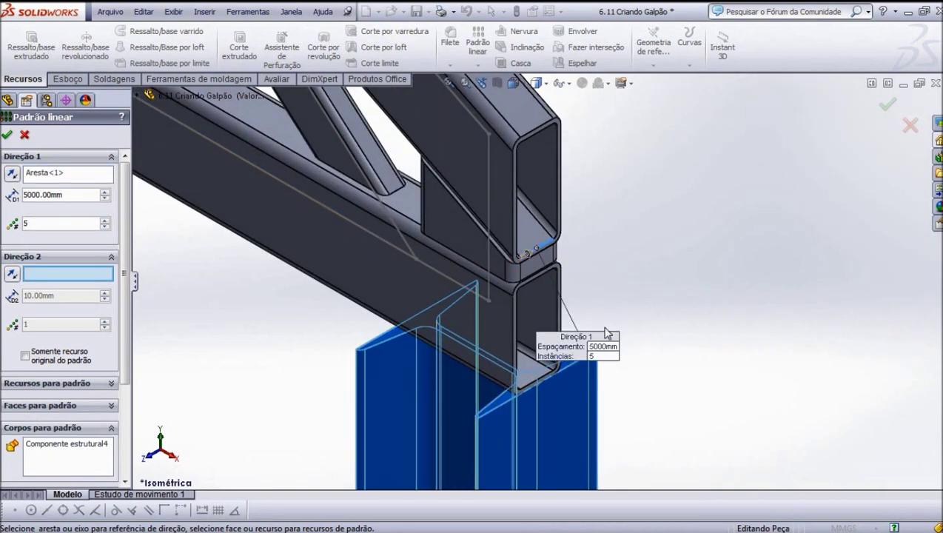
pyautogui.scroll(3, 605, 334)
pyautogui.scroll(3, 605, 334)
pyautogui.scroll(2, 606, 335)
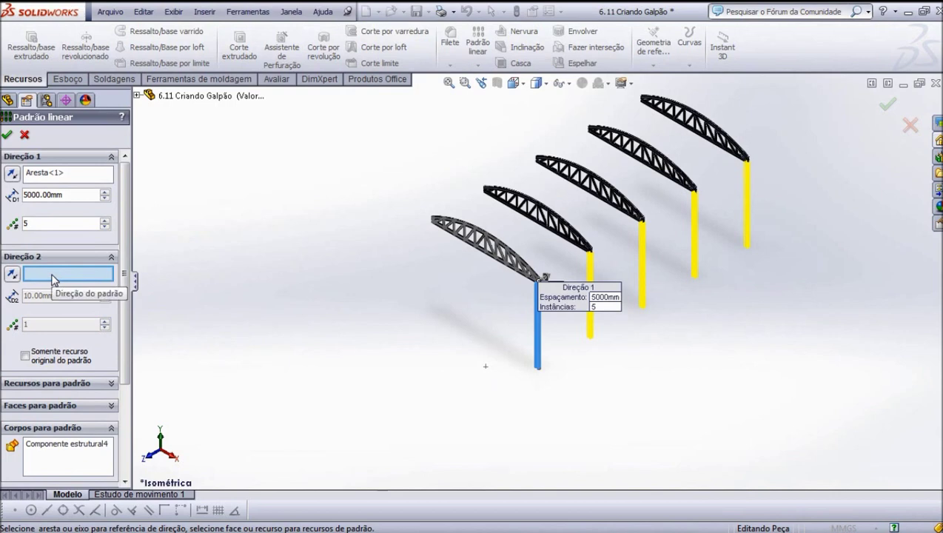
# Use a truss chord edge as the pattern's Direction 2.
pyautogui.scroll(-1, 584, 292)
pyautogui.scroll(-3, 579, 280)
pyautogui.scroll(-1, 516, 240)
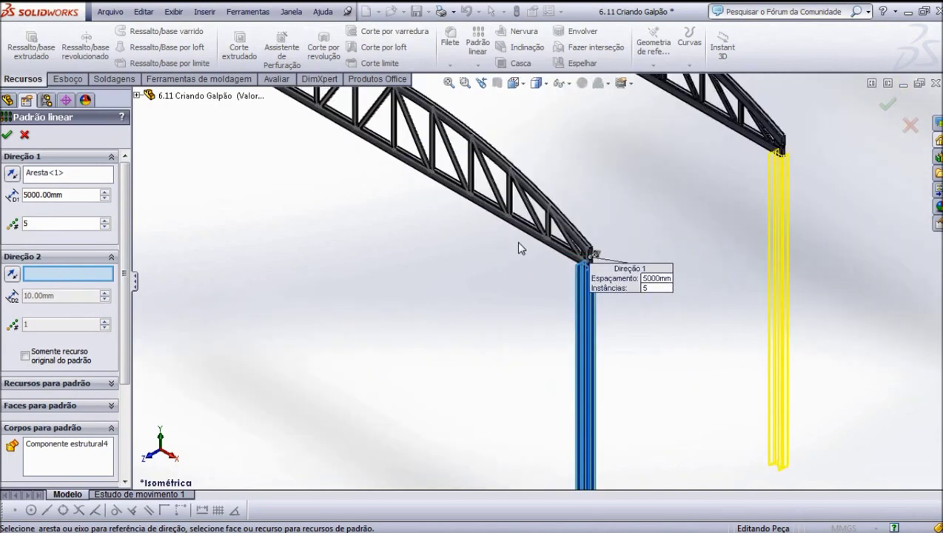
pyautogui.scroll(-1, 517, 240)
pyautogui.scroll(-2, 521, 241)
pyautogui.scroll(-2, 532, 239)
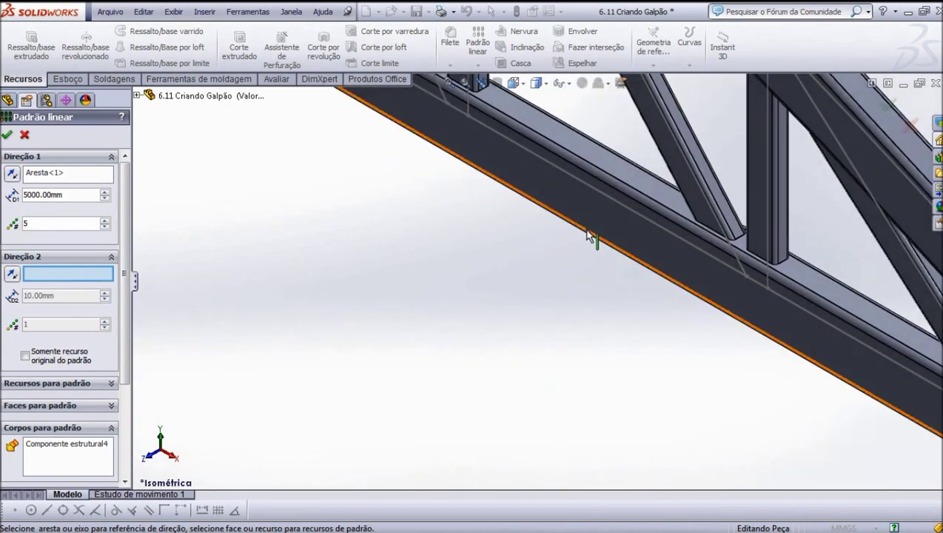
pyautogui.click(591, 238)
pyautogui.scroll(2, 333, 268)
pyautogui.scroll(2, 333, 267)
pyautogui.scroll(2, 333, 268)
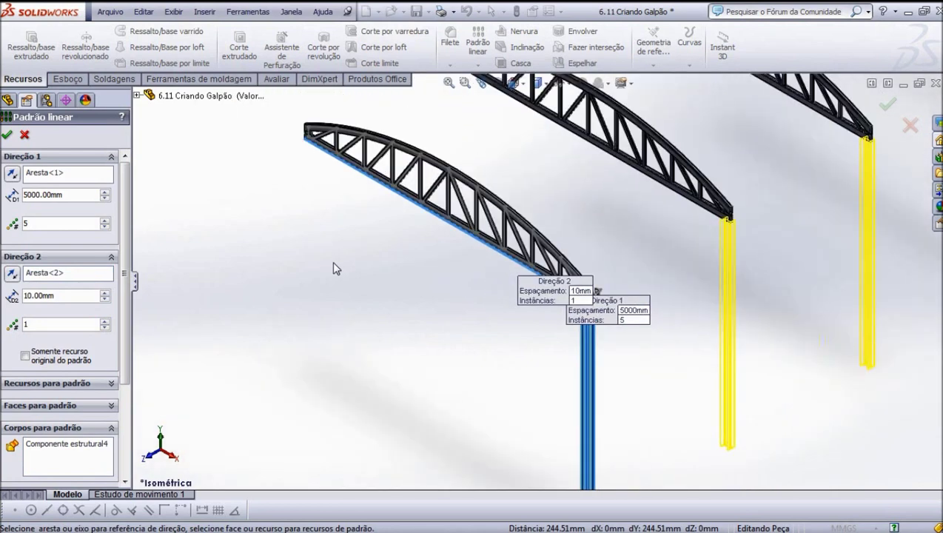
pyautogui.scroll(1, 333, 268)
# Give Direction 2 a spacing of 9950 mm and 2 instances.
pyautogui.doubleClick(67, 294)
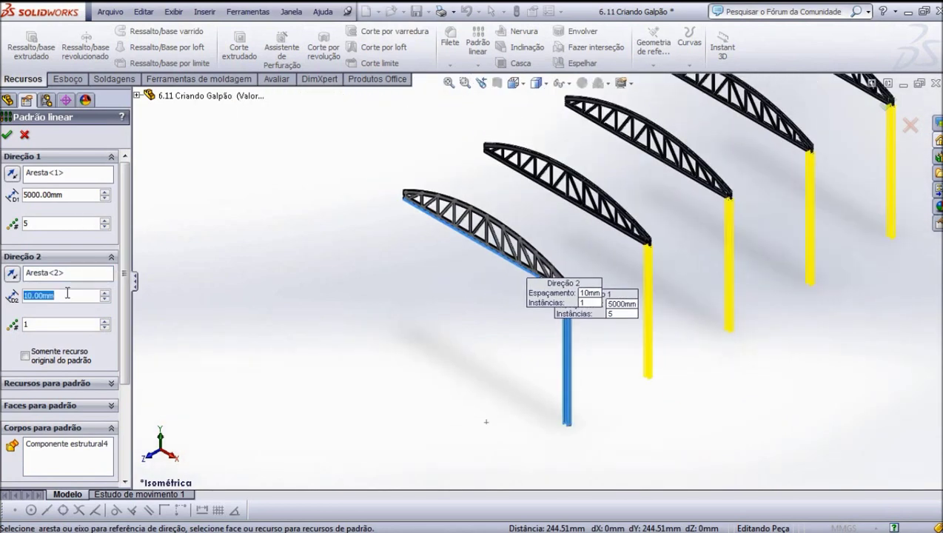
pyautogui.write('9950')
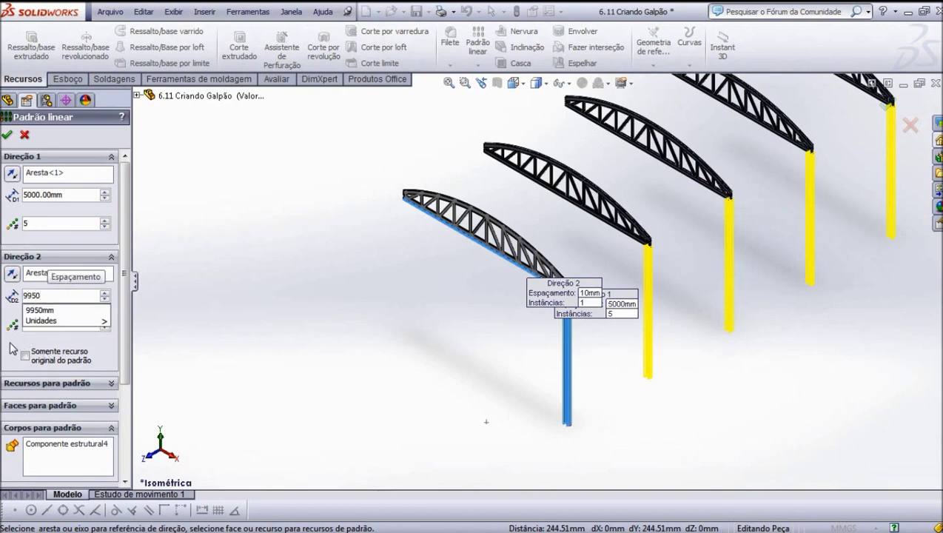
pyautogui.doubleClick(30, 323)
pyautogui.write('2')
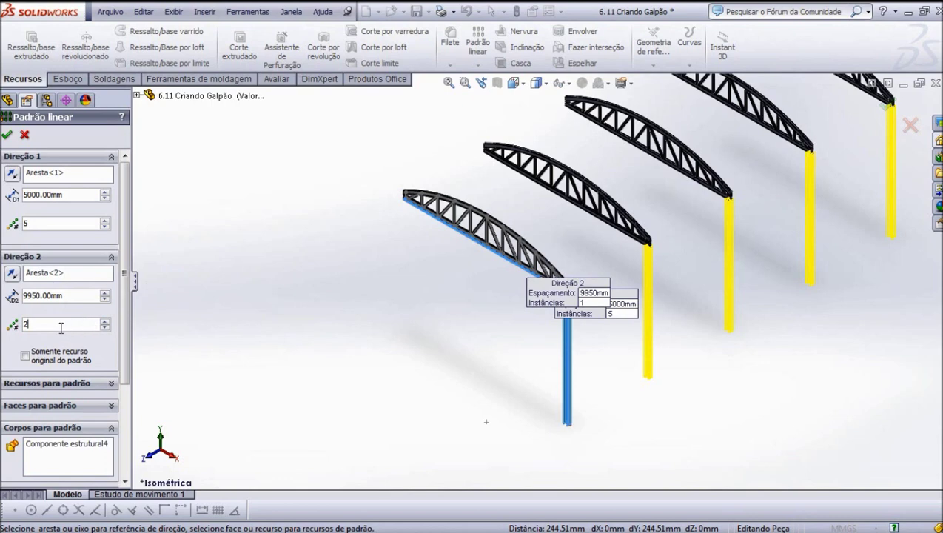
pyautogui.click(71, 294)
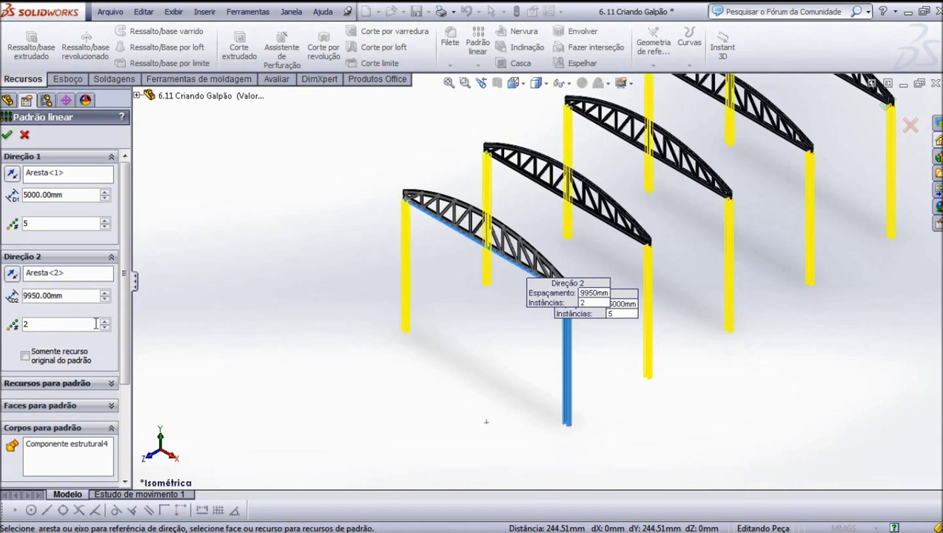
pyautogui.scroll(-2, 377, 178)
pyautogui.scroll(-2, 378, 178)
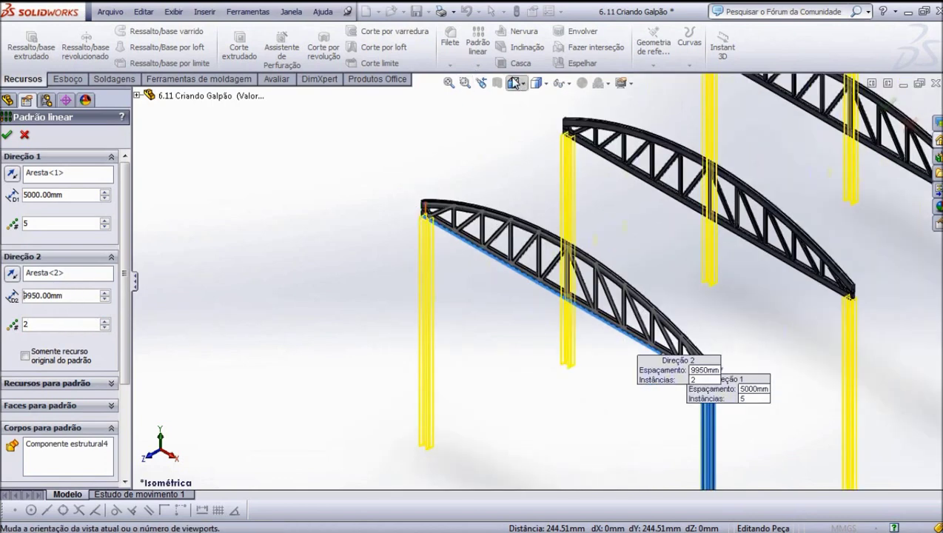
# Check the columns in Front and Isometric views, then confirm Padrão linear2.
pyautogui.click(514, 85)
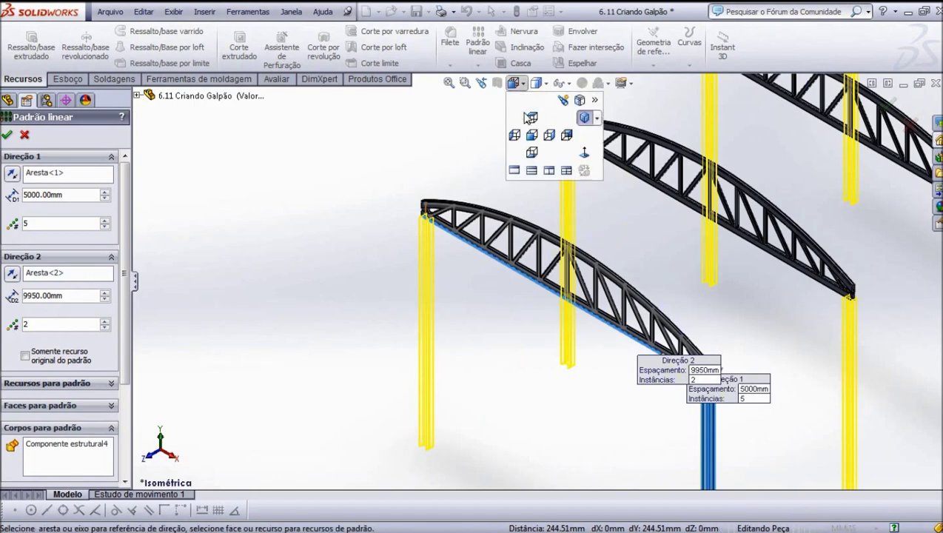
pyautogui.click(531, 136)
pyautogui.scroll(-2, 362, 183)
pyautogui.scroll(-1, 331, 196)
pyautogui.scroll(-2, 368, 202)
pyautogui.scroll(-1, 463, 234)
pyautogui.scroll(-1, 452, 221)
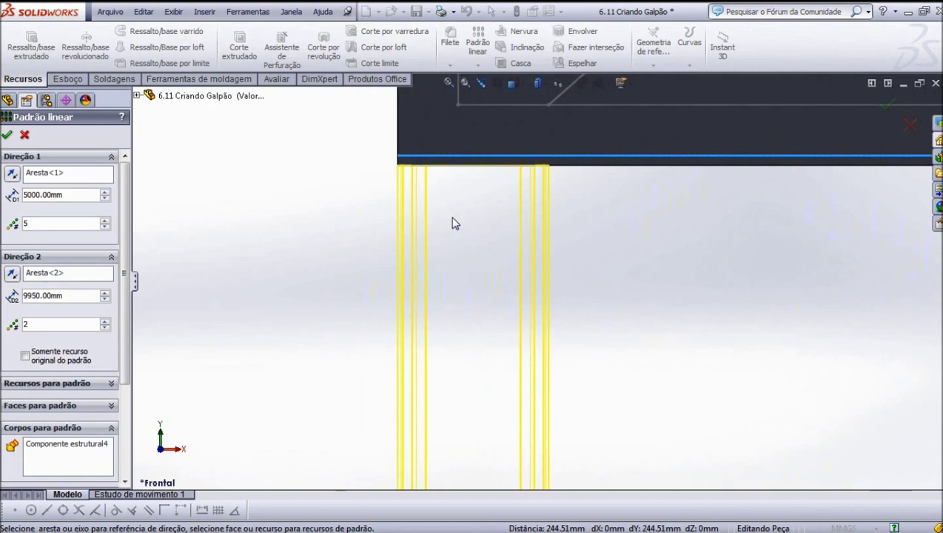
pyautogui.click(522, 85)
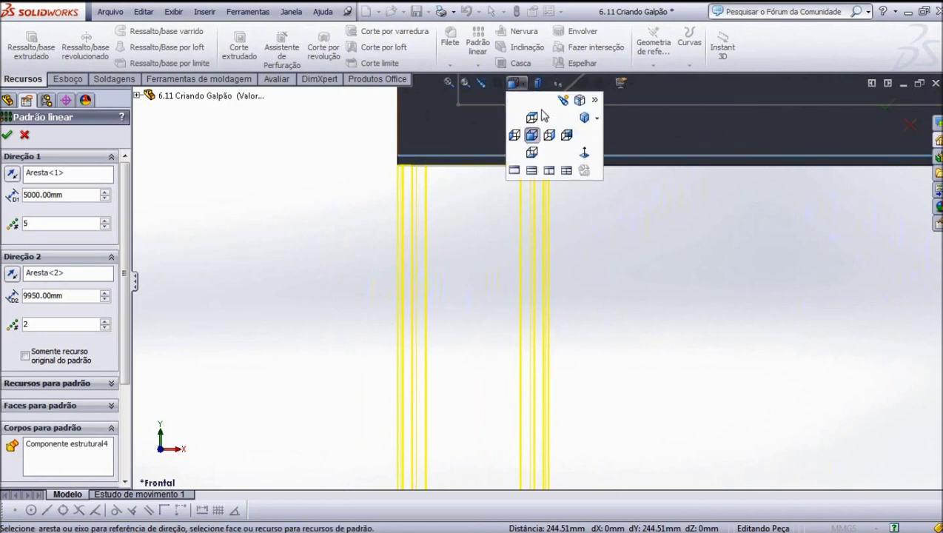
pyautogui.click(584, 122)
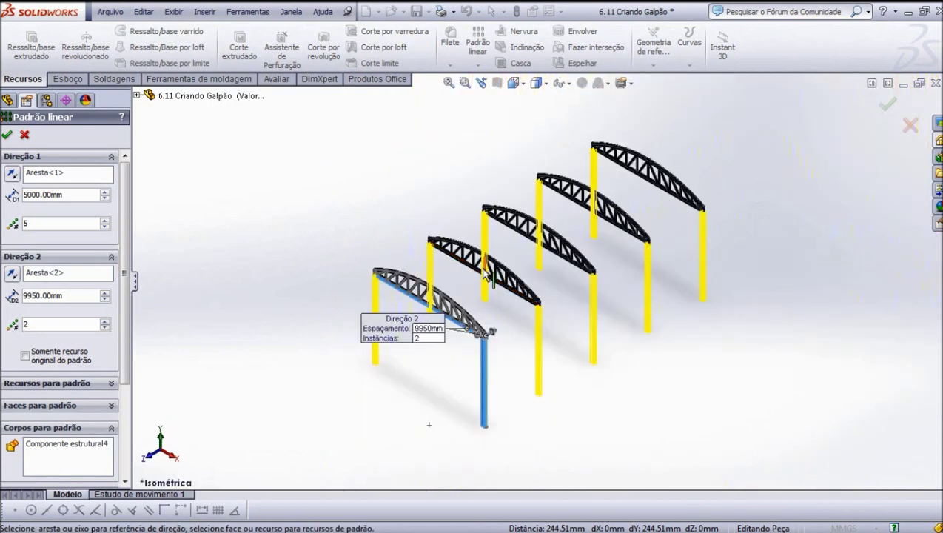
pyautogui.click(7, 136)
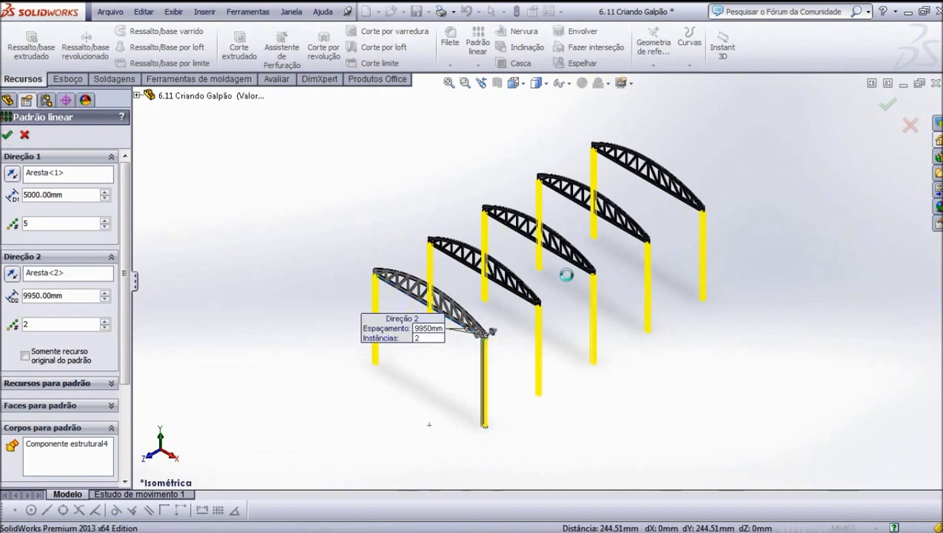
pyautogui.scroll(-3, 568, 280)
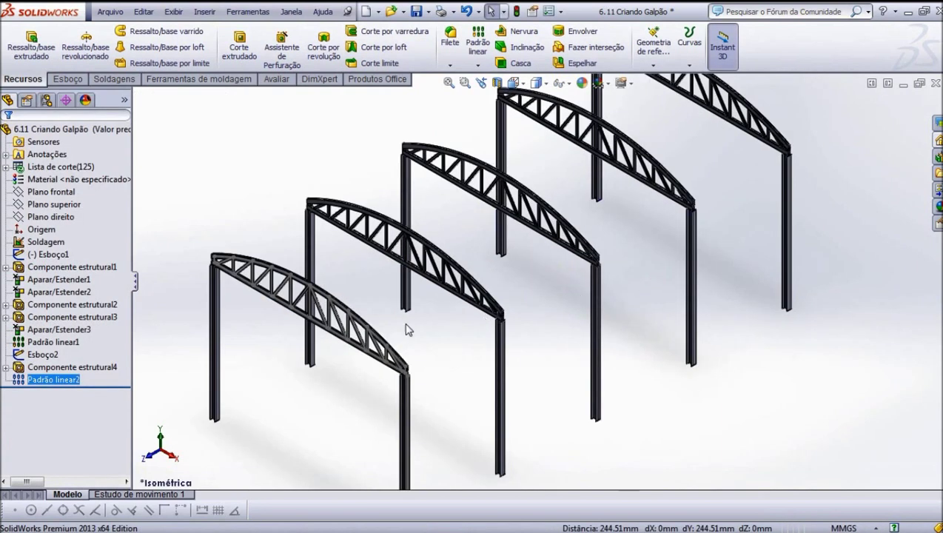
# Select the straight lower beams under the first and next truss and hide them.
pyautogui.scroll(-4, 459, 325)
pyautogui.scroll(-4, 470, 321)
pyautogui.scroll(-3, 526, 322)
pyautogui.scroll(-3, 526, 322)
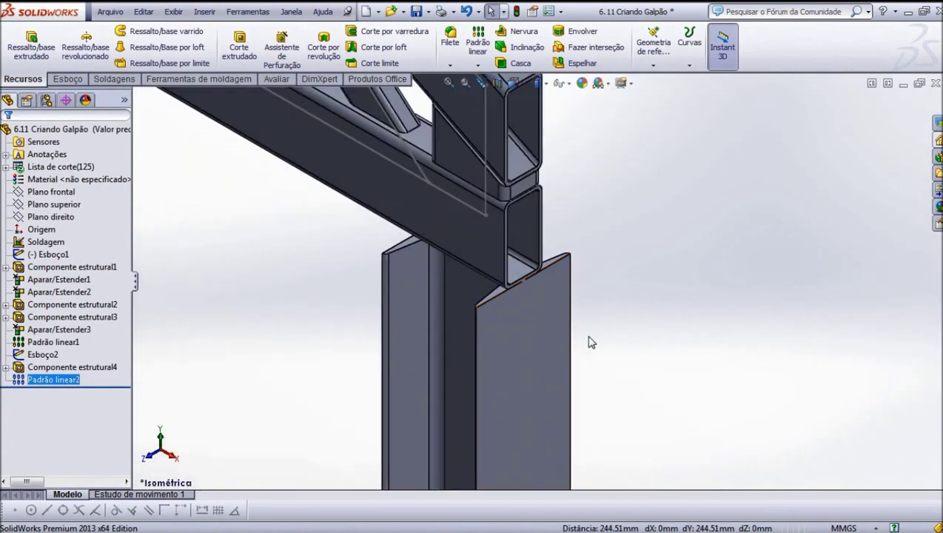
pyautogui.scroll(3, 516, 309)
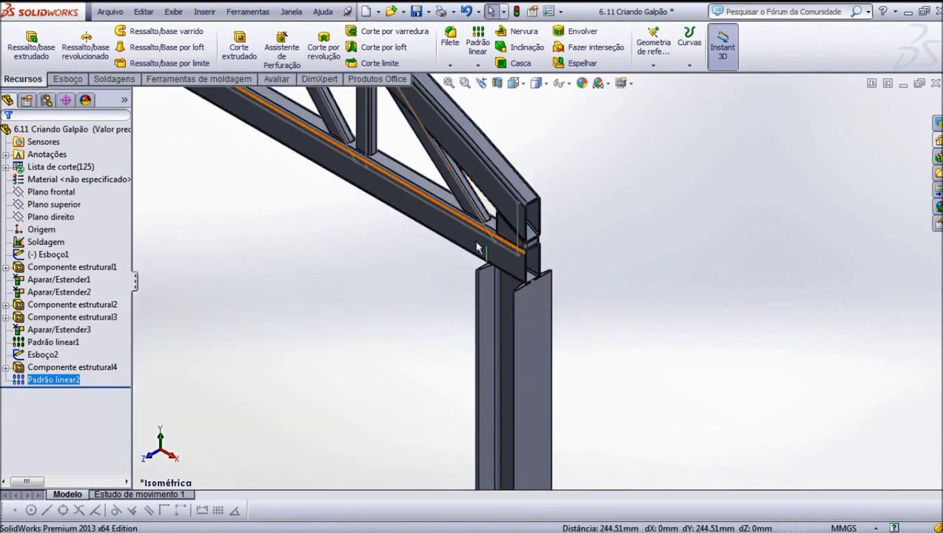
pyautogui.click(471, 247)
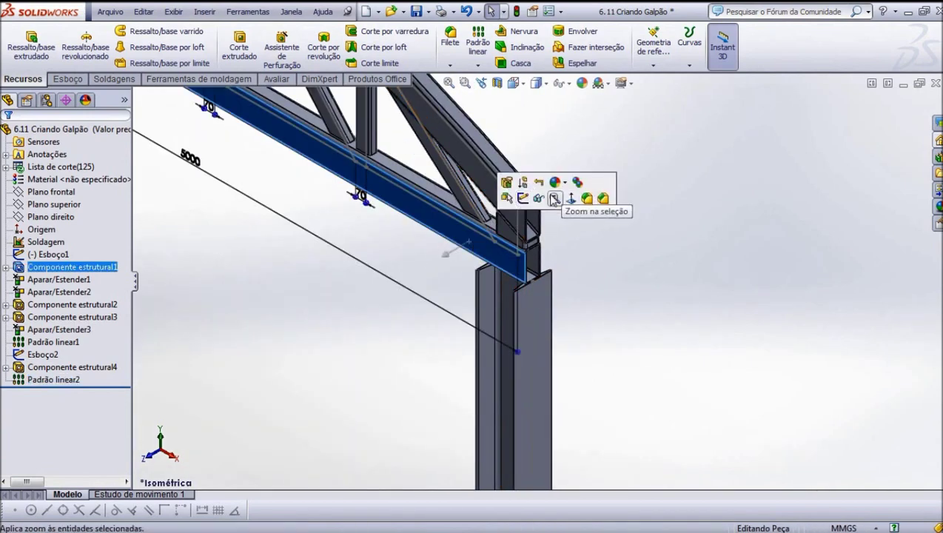
pyautogui.scroll(2, 553, 311)
pyautogui.scroll(3, 550, 305)
pyautogui.scroll(2, 548, 304)
pyautogui.scroll(2, 656, 263)
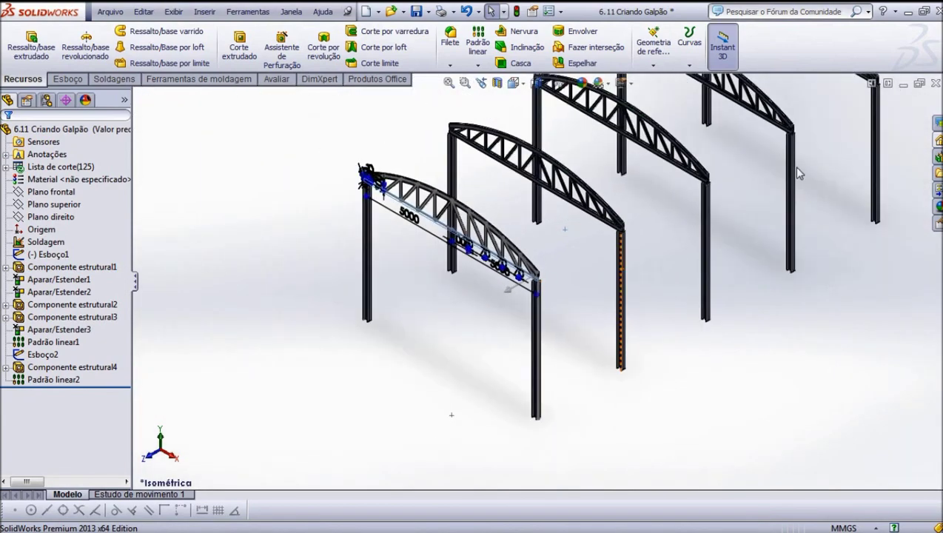
pyautogui.scroll(1, 873, 142)
pyautogui.scroll(-1, 729, 142)
pyautogui.scroll(-2, 710, 171)
pyautogui.scroll(-2, 692, 215)
pyautogui.scroll(-2, 675, 248)
pyautogui.click(672, 253)
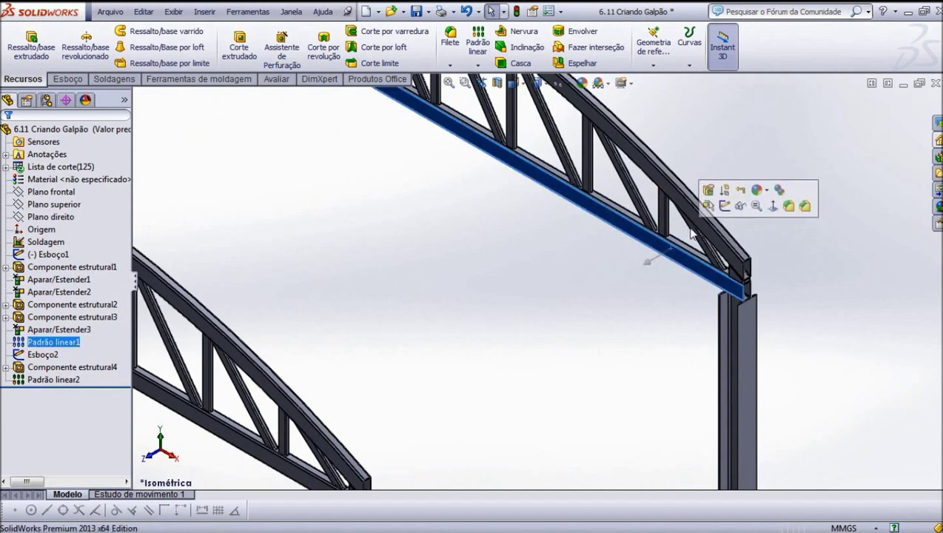
pyautogui.click(740, 206)
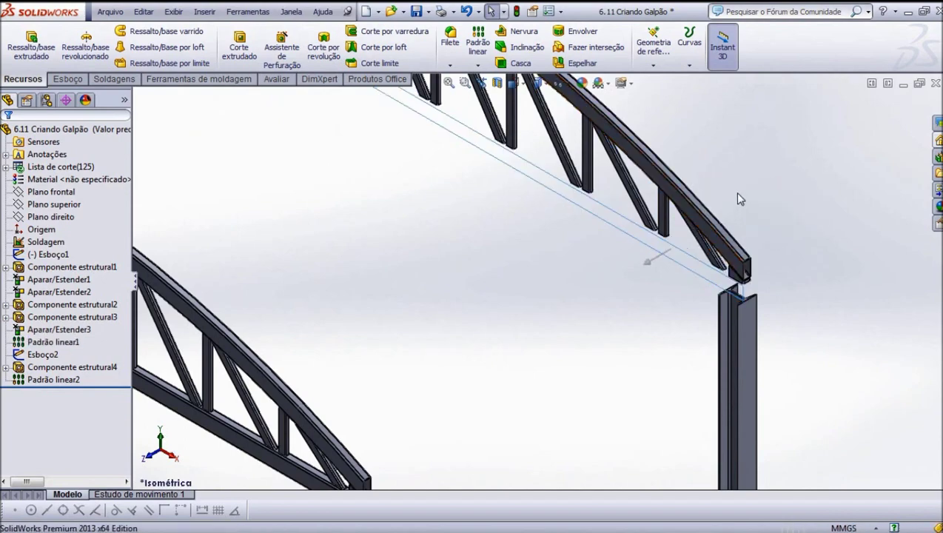
# Select the I-beam column Componente estrutural4 to show its sketch.
pyautogui.scroll(2, 736, 197)
pyautogui.scroll(2, 730, 192)
pyautogui.scroll(-1, 389, 358)
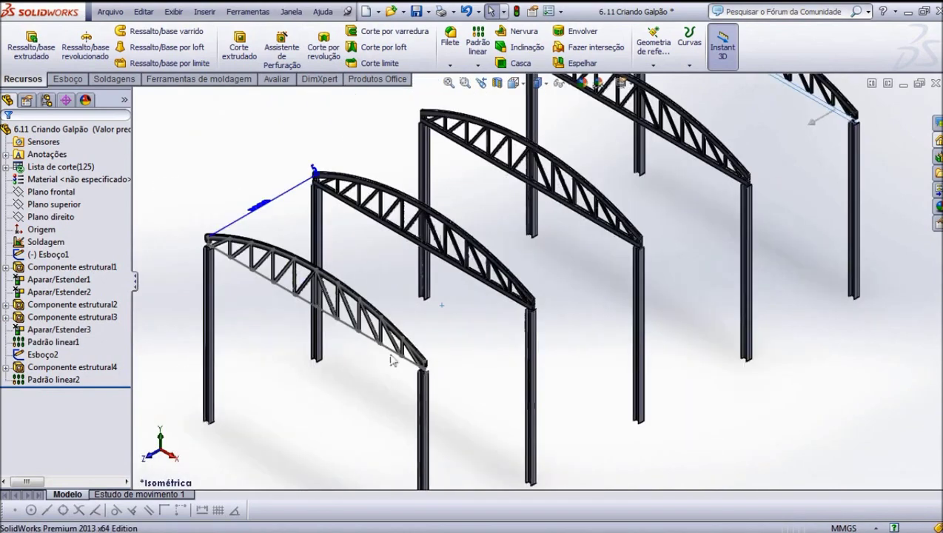
pyautogui.scroll(-2, 427, 400)
pyautogui.scroll(-2, 518, 370)
pyautogui.scroll(-2, 654, 276)
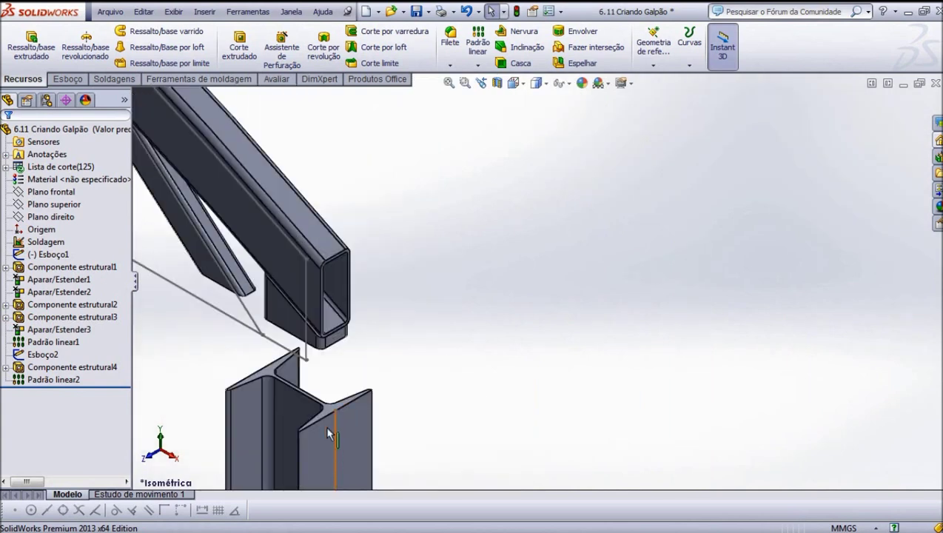
pyautogui.scroll(-2, 324, 424)
pyautogui.click(400, 361)
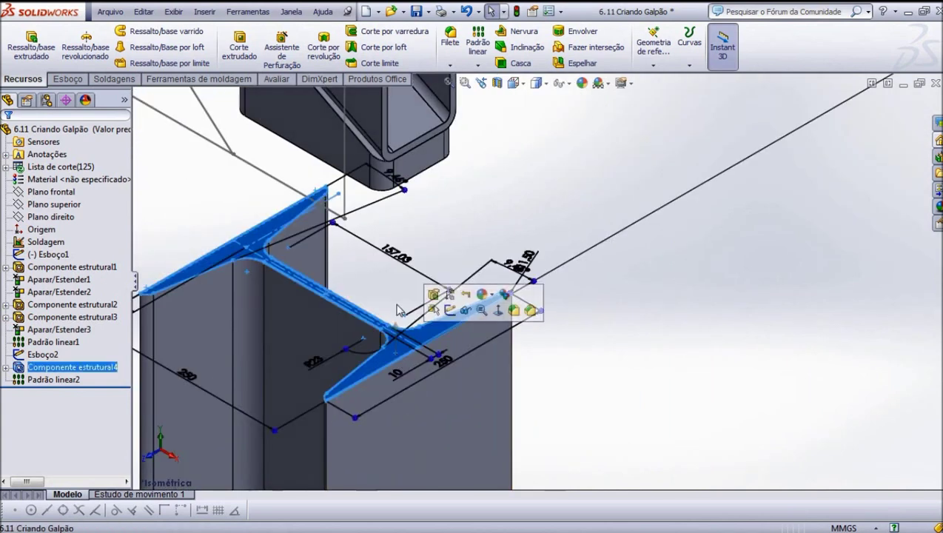
pyautogui.click(68, 78)
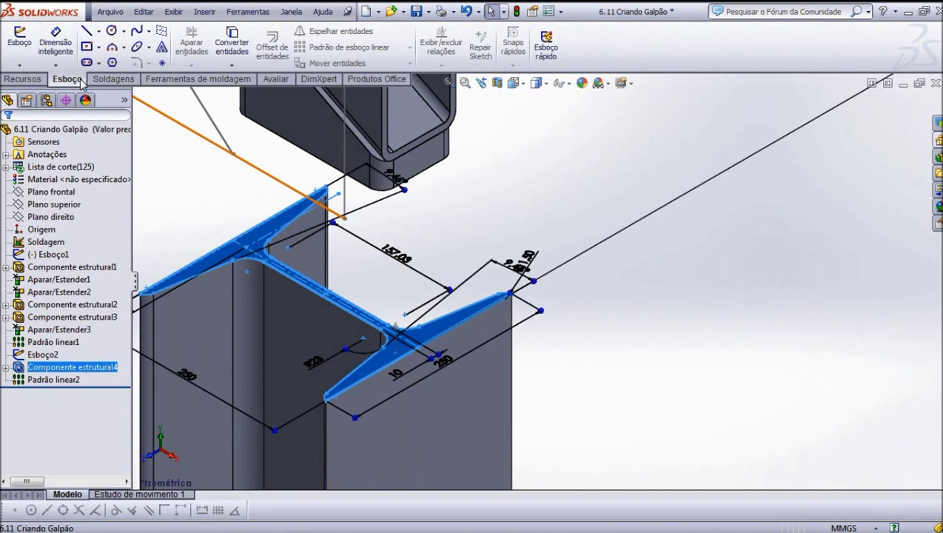
# Draw a 19990 mm 3D sketch line from a column flange edge to the far column.
pyautogui.click(87, 30)
pyautogui.scroll(-6, 349, 288)
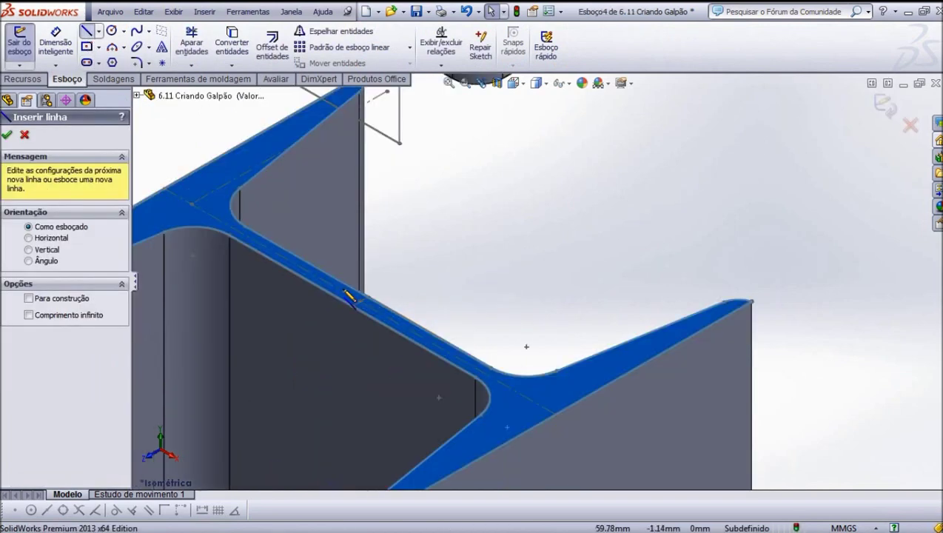
pyautogui.scroll(-2, 414, 317)
pyautogui.scroll(3, 366, 350)
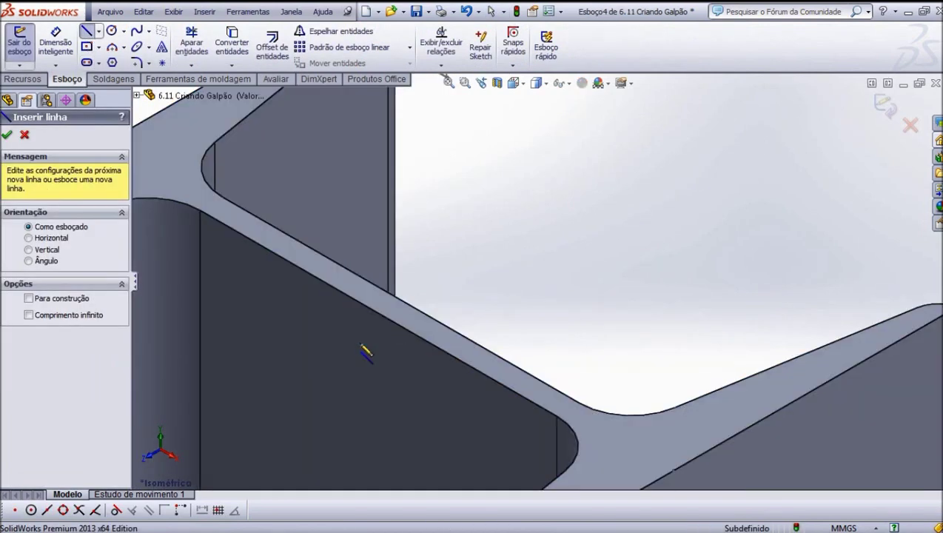
pyautogui.scroll(5, 362, 337)
pyautogui.scroll(3, 568, 249)
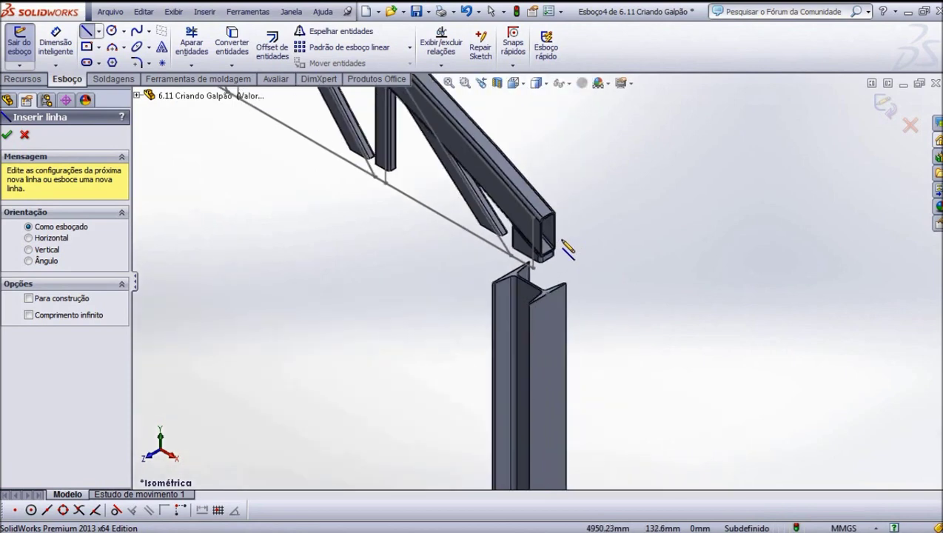
pyautogui.scroll(3, 568, 252)
pyautogui.scroll(3, 570, 250)
pyautogui.scroll(-3, 585, 269)
pyautogui.scroll(-3, 539, 362)
pyautogui.scroll(-3, 585, 332)
pyautogui.scroll(-3, 670, 215)
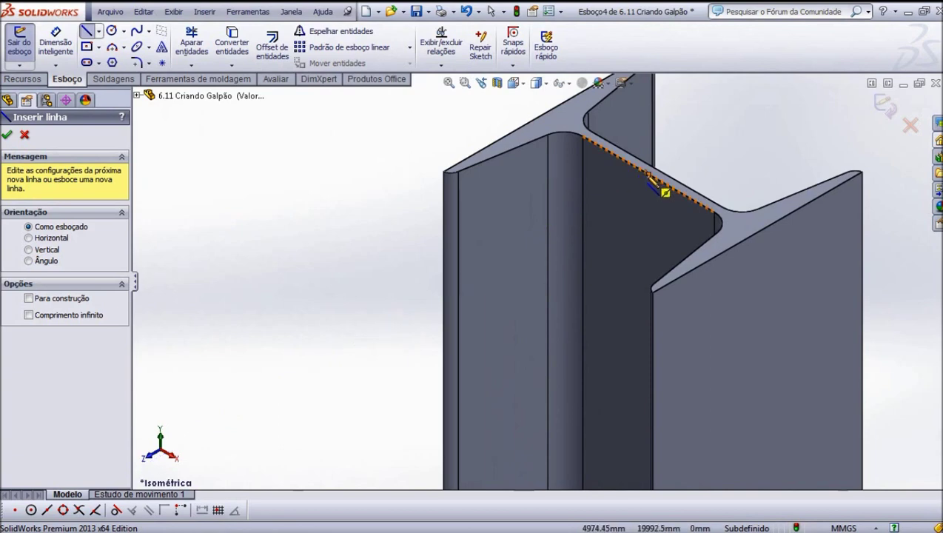
pyautogui.click(648, 176)
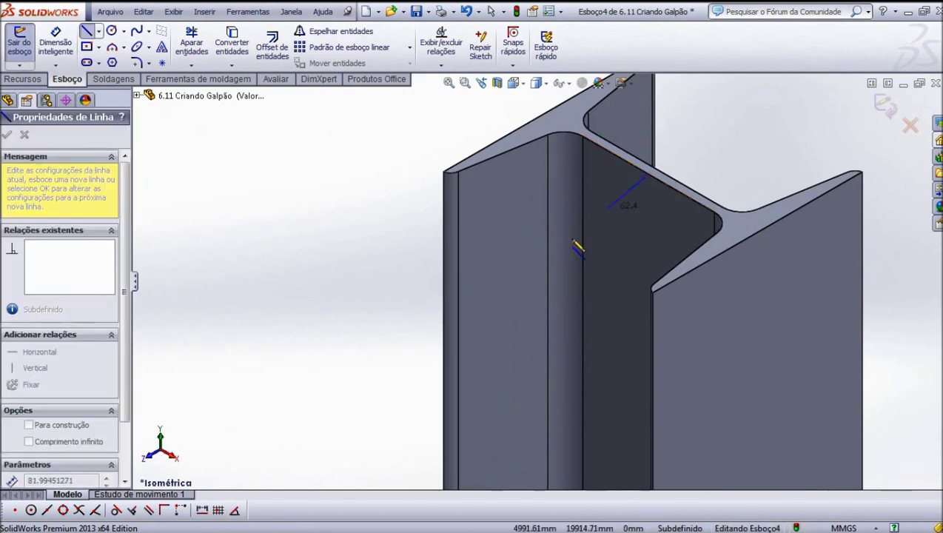
pyautogui.scroll(3, 570, 250)
pyautogui.scroll(3, 555, 270)
pyautogui.scroll(3, 559, 274)
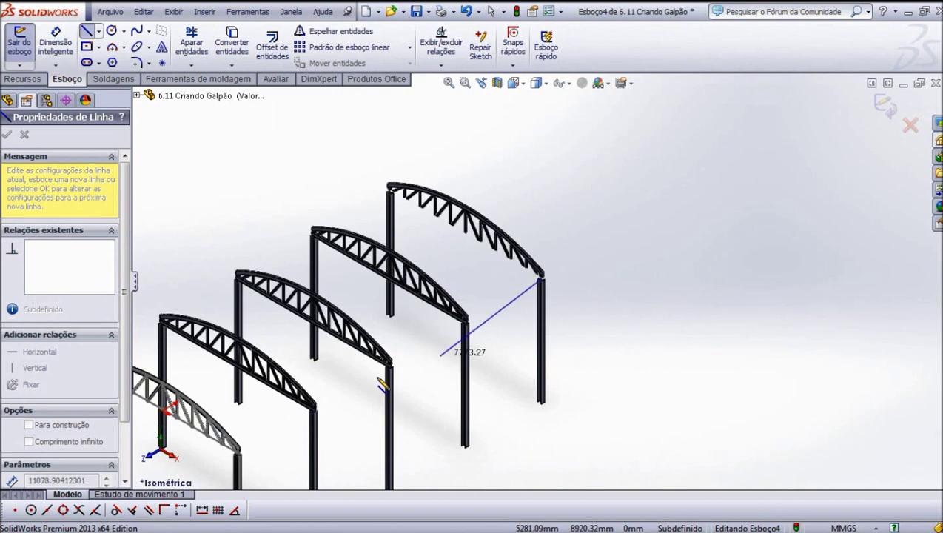
pyautogui.scroll(-2, 379, 383)
pyautogui.scroll(-3, 410, 368)
pyautogui.scroll(-3, 431, 337)
pyautogui.scroll(-2, 488, 273)
pyautogui.scroll(-2, 503, 299)
pyautogui.scroll(-2, 514, 267)
pyautogui.scroll(-2, 528, 276)
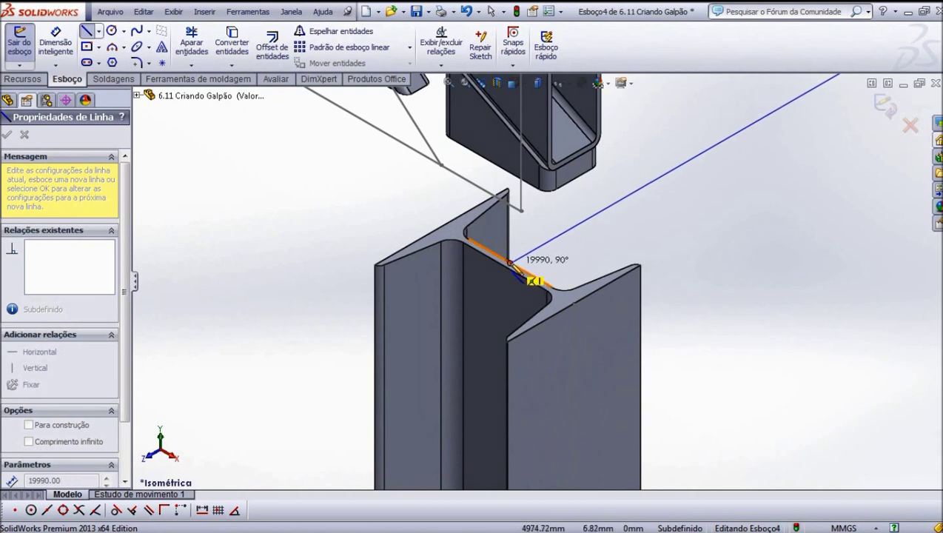
pyautogui.click(510, 263)
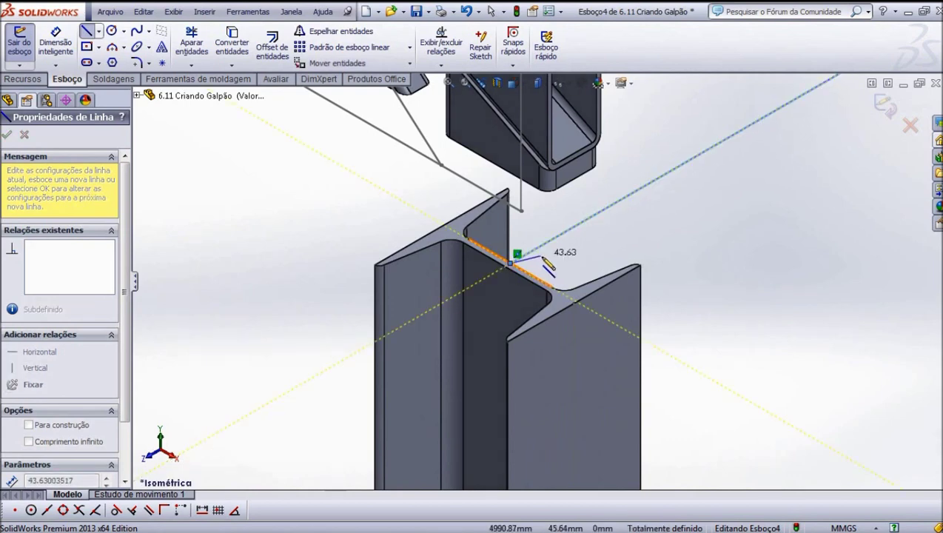
pyautogui.rightClick(546, 265)
pyautogui.click(592, 125)
# Draw a second line between column tops across the trusses and close the 3D sketch Esboço4.
pyautogui.scroll(3, 598, 234)
pyautogui.scroll(3, 596, 232)
pyautogui.scroll(3, 597, 232)
pyautogui.scroll(3, 597, 232)
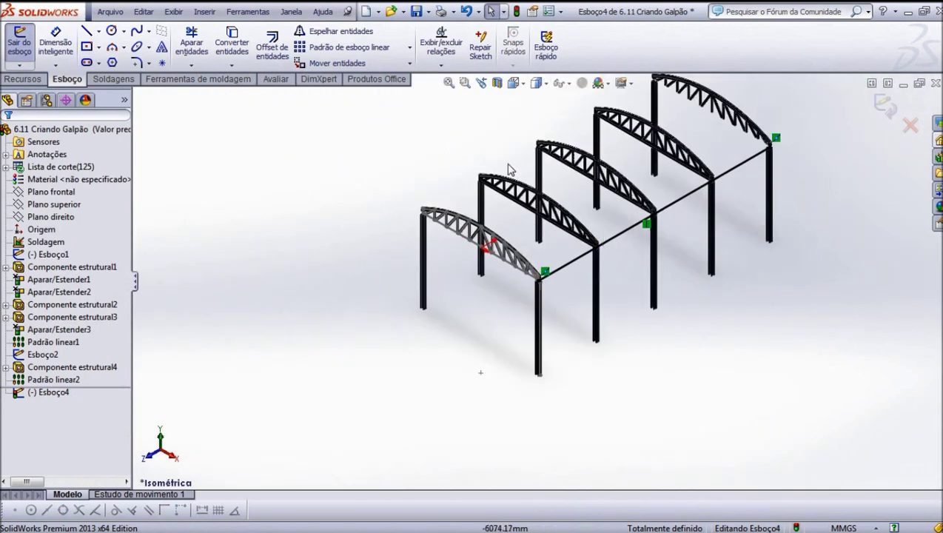
pyautogui.scroll(-2, 481, 185)
pyautogui.scroll(-3, 426, 208)
pyautogui.scroll(-2, 426, 209)
pyautogui.scroll(-2, 426, 209)
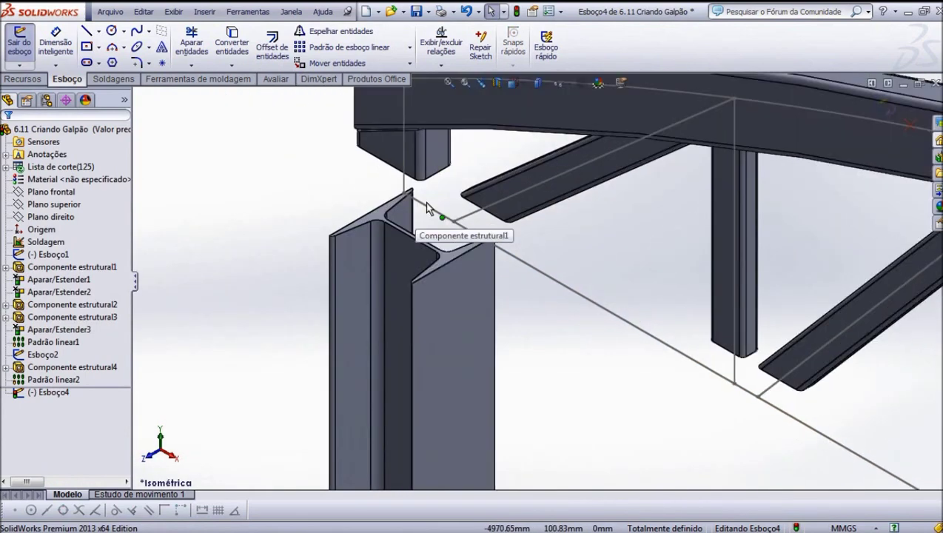
pyautogui.click(87, 30)
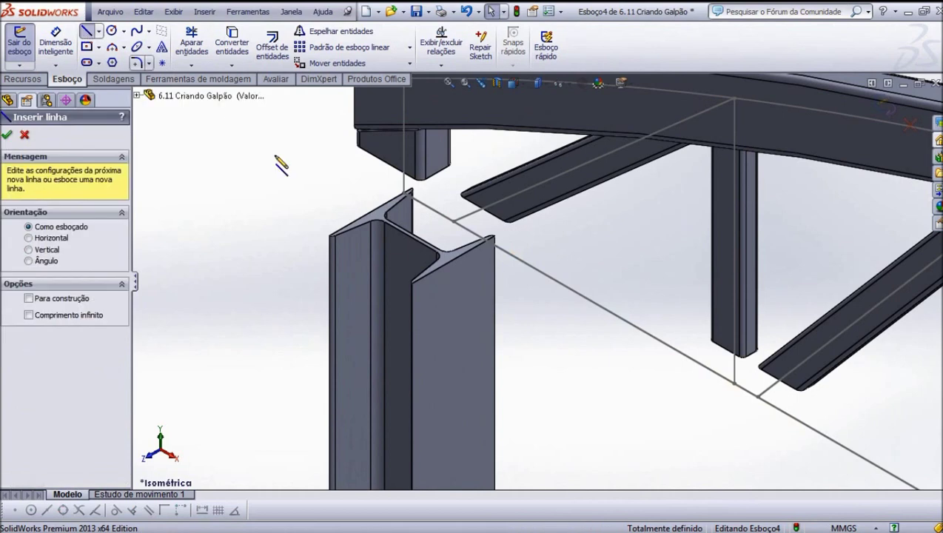
pyautogui.scroll(-2, 418, 238)
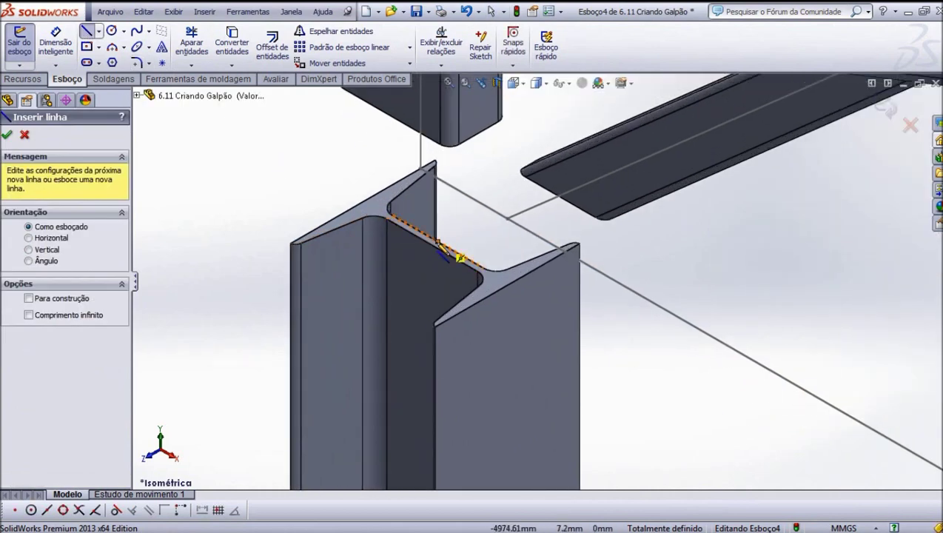
pyautogui.click(441, 247)
pyautogui.scroll(2, 357, 333)
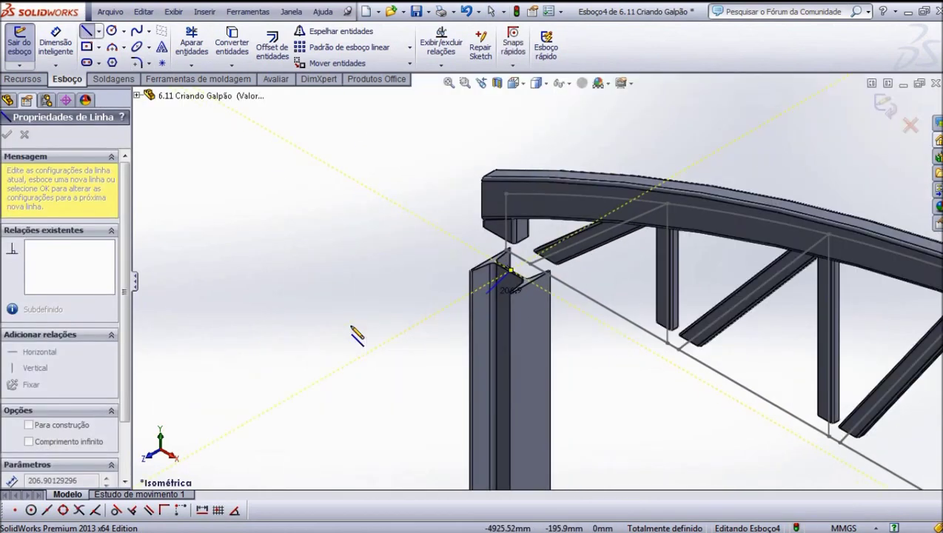
pyautogui.scroll(2, 358, 333)
pyautogui.scroll(2, 358, 335)
pyautogui.scroll(1, 358, 334)
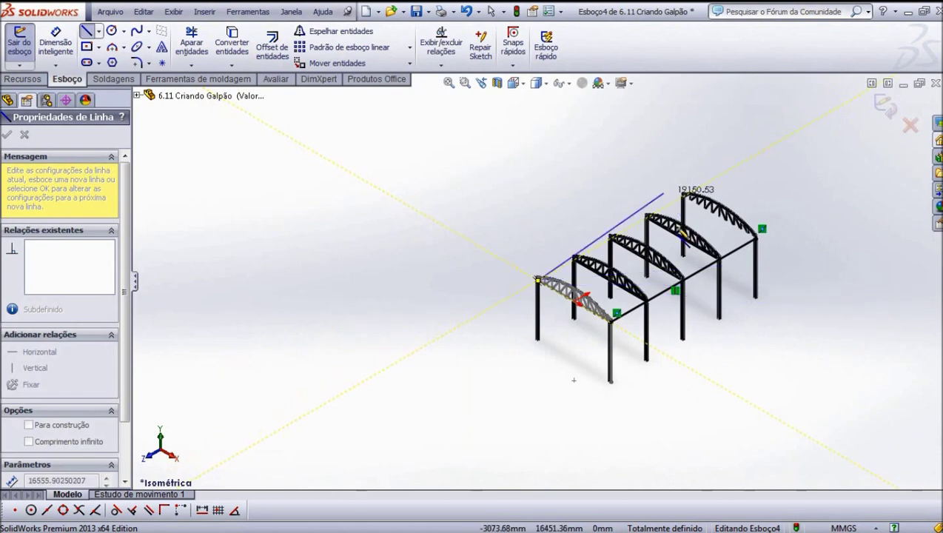
pyautogui.scroll(-1, 678, 190)
pyautogui.scroll(-1, 615, 204)
pyautogui.scroll(-1, 612, 205)
pyautogui.scroll(-1, 610, 208)
pyautogui.scroll(-1, 614, 201)
pyautogui.scroll(-1, 608, 200)
pyautogui.scroll(-1, 608, 199)
pyautogui.scroll(-1, 610, 210)
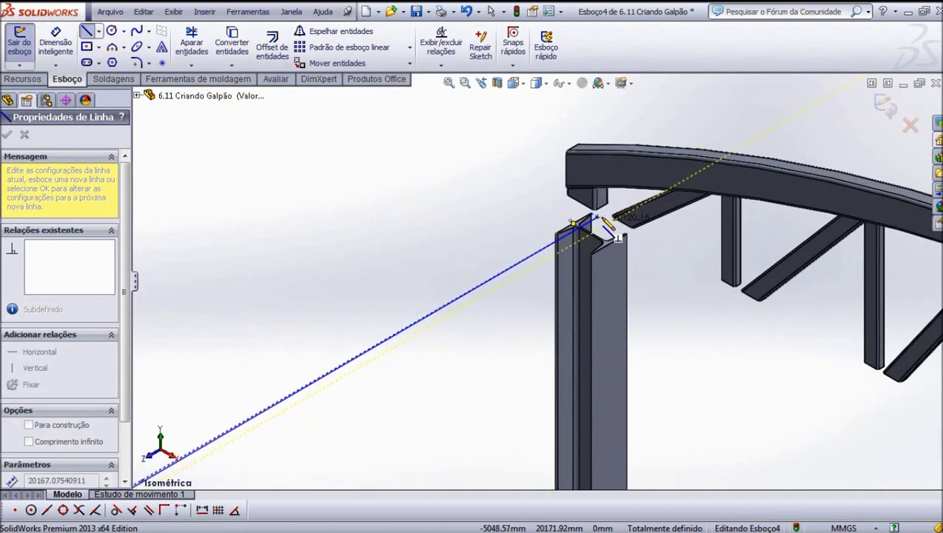
pyautogui.scroll(-1, 604, 224)
pyautogui.scroll(-1, 559, 233)
pyautogui.click(573, 257)
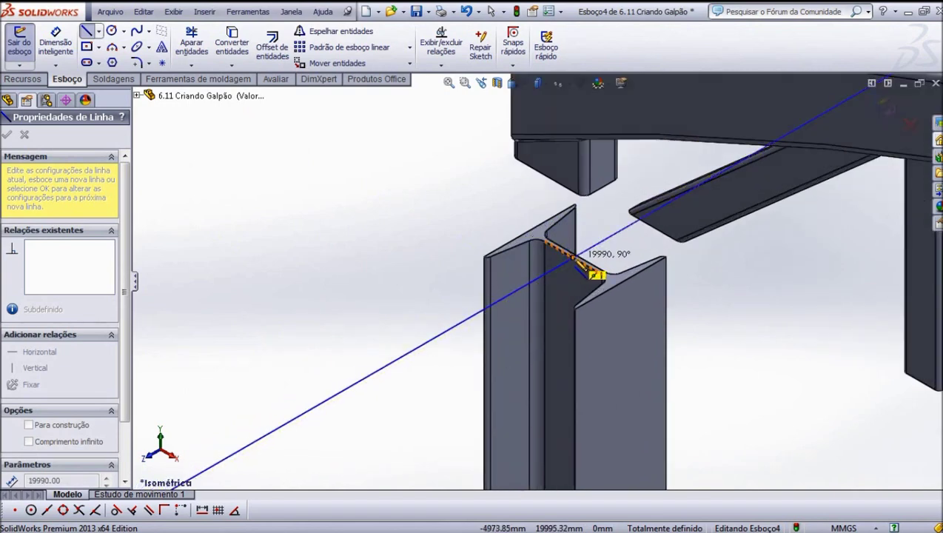
pyautogui.rightClick(573, 271)
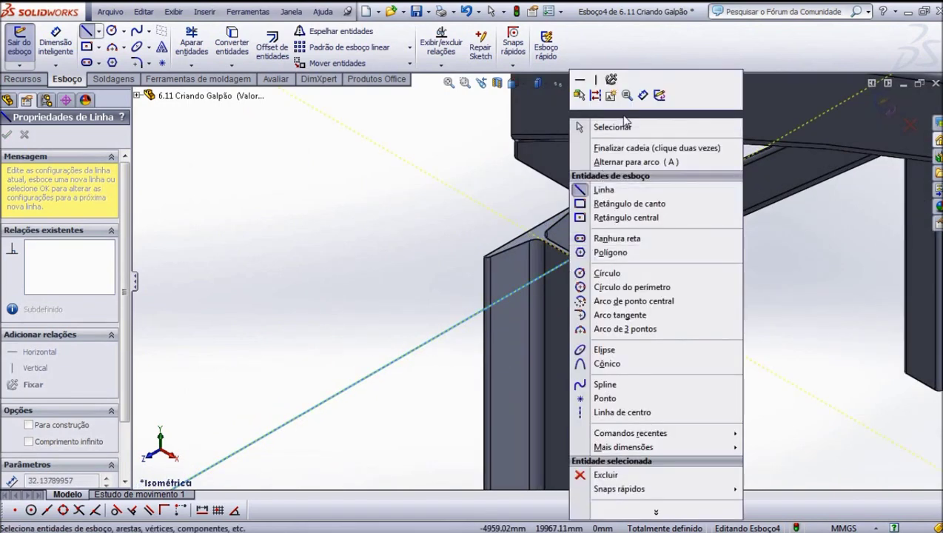
pyautogui.click(596, 126)
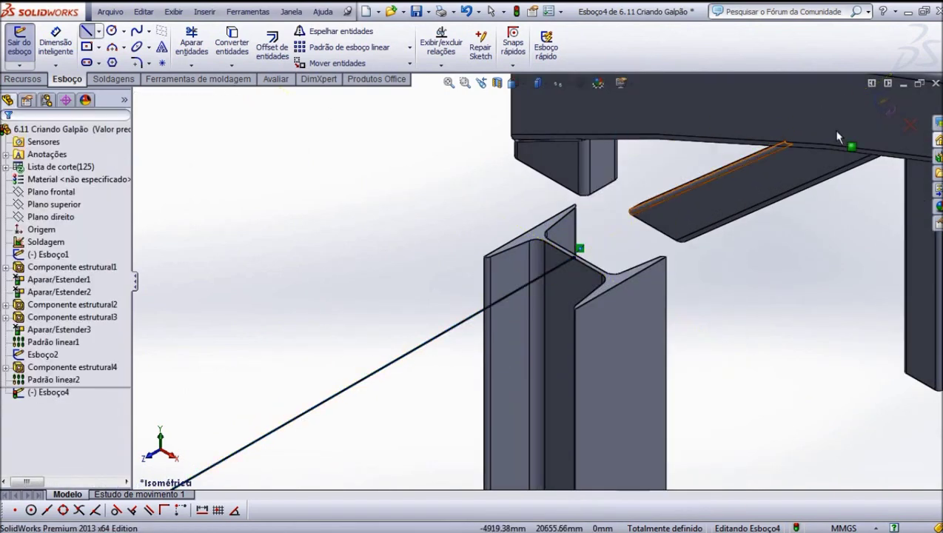
pyautogui.click(877, 109)
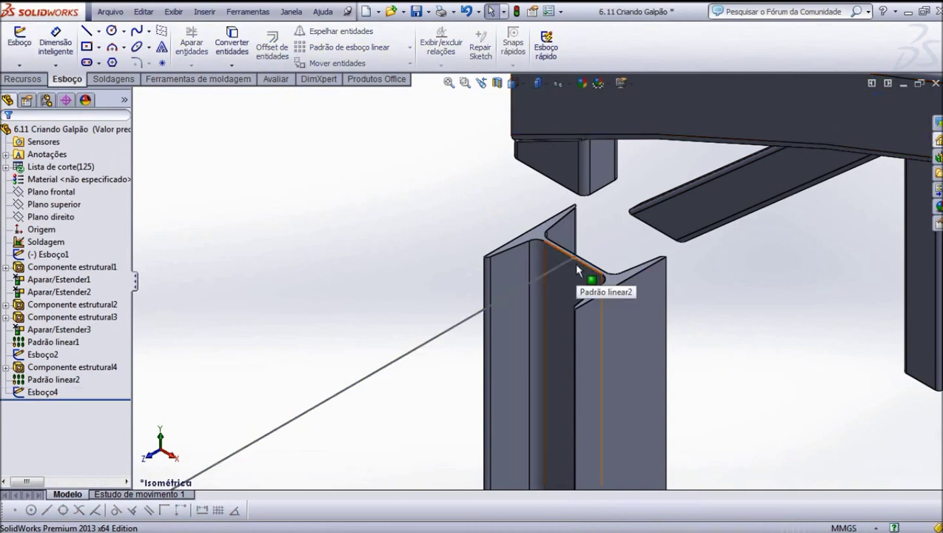
# Zoom out over the whole frame and select Componente estrutural1 to view its chord.
pyautogui.scroll(4, 271, 311)
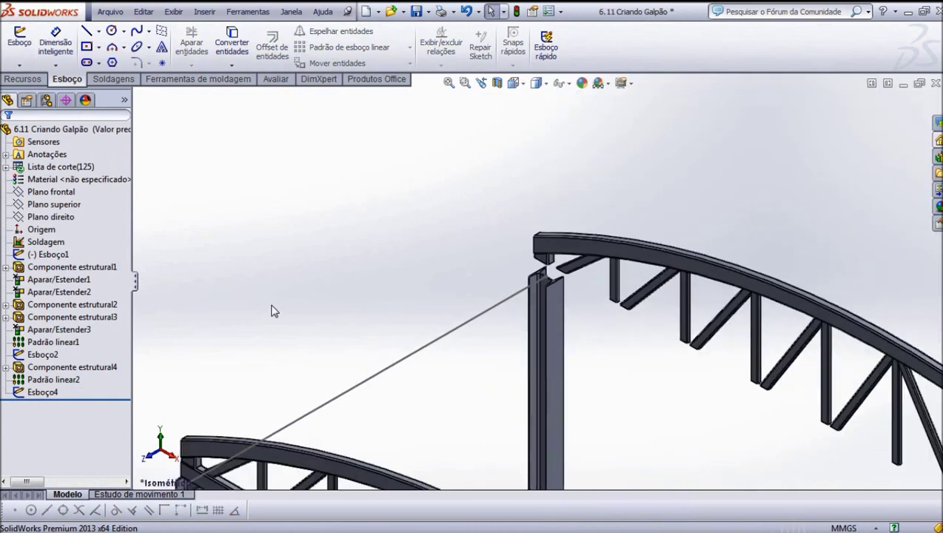
pyautogui.scroll(3, 272, 311)
pyautogui.scroll(2, 271, 311)
pyautogui.scroll(-2, 385, 466)
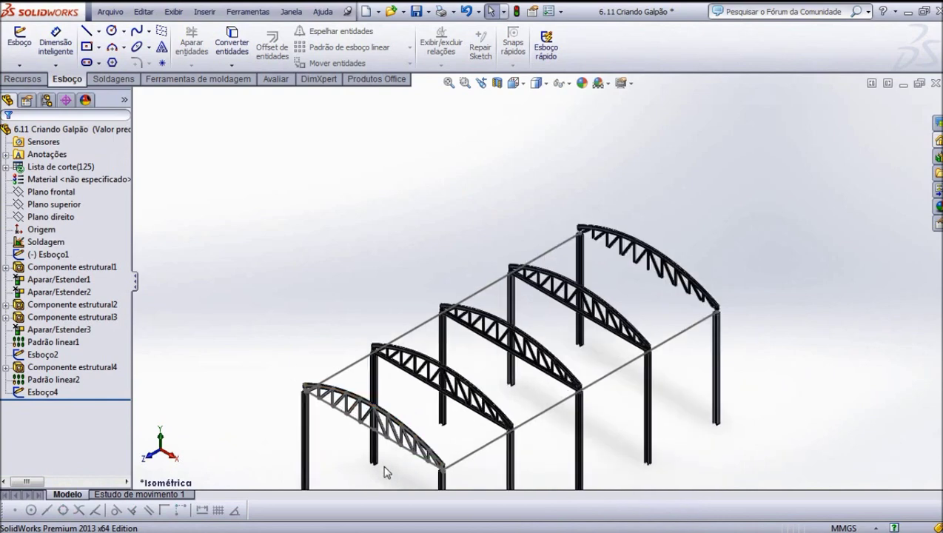
pyautogui.scroll(-3, 384, 471)
pyautogui.scroll(-3, 388, 418)
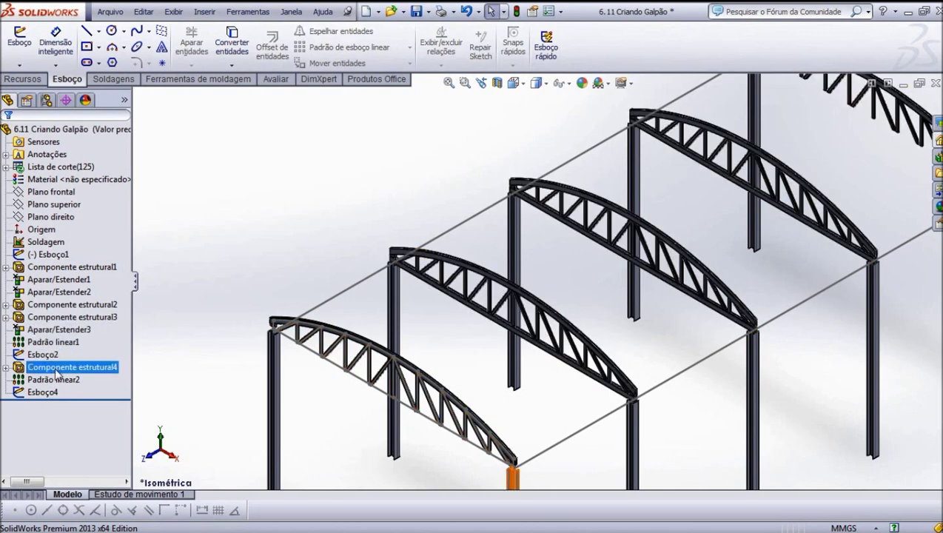
pyautogui.click(49, 271)
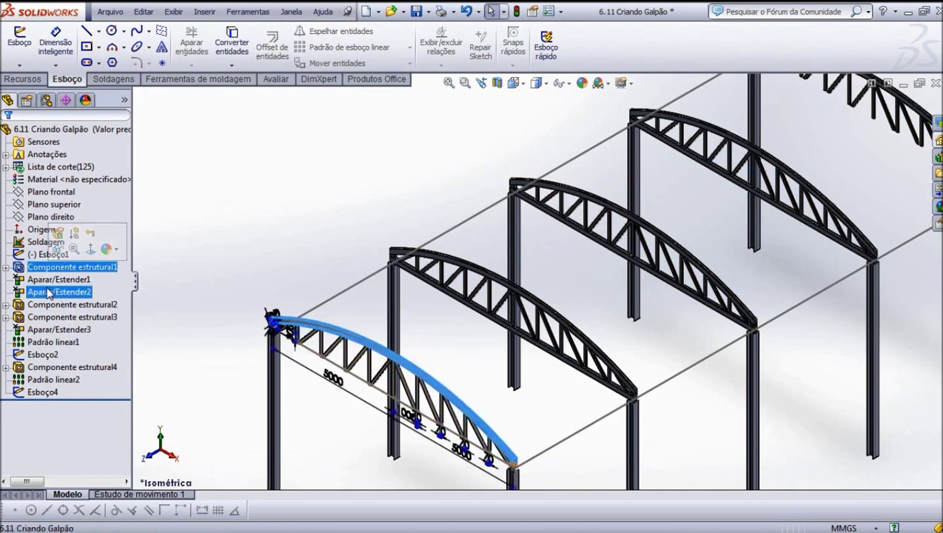
# Select Componente estrutural1–3 and the Soldagem item, expanding Componente estrutural2 to list its pieces.
pyautogui.click(55, 309)
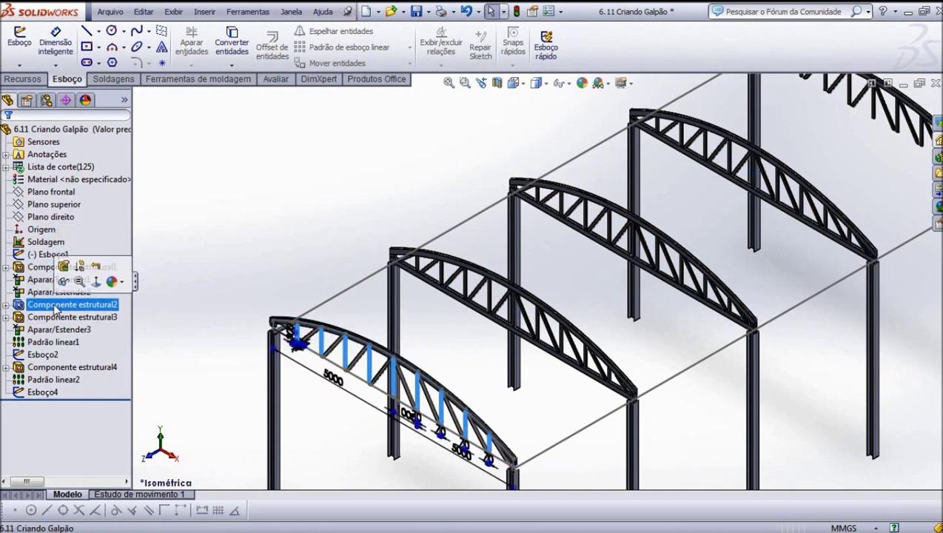
pyautogui.click(53, 319)
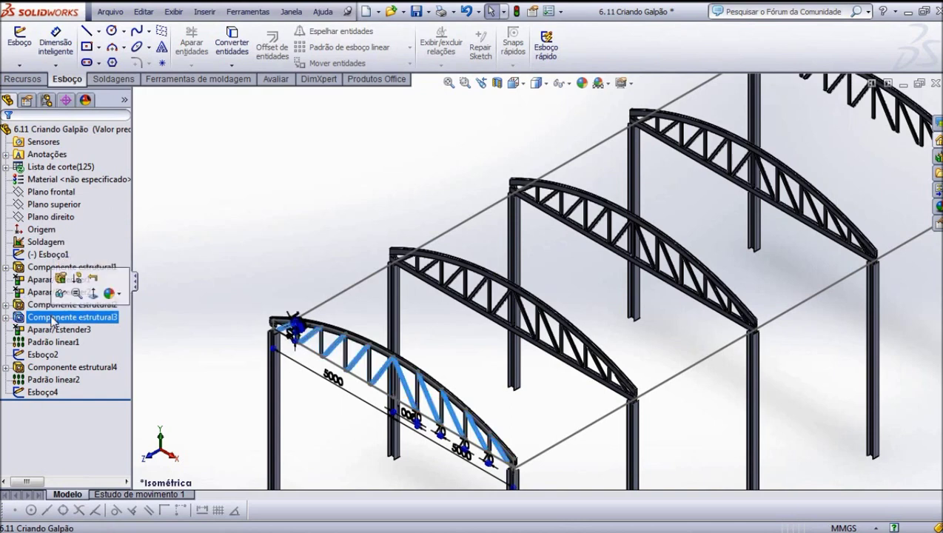
pyautogui.click(49, 271)
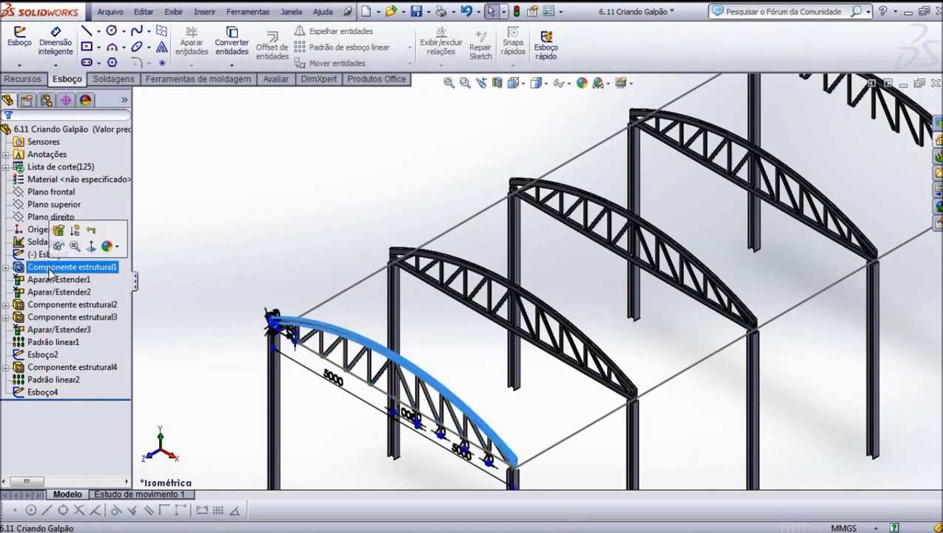
pyautogui.click(44, 242)
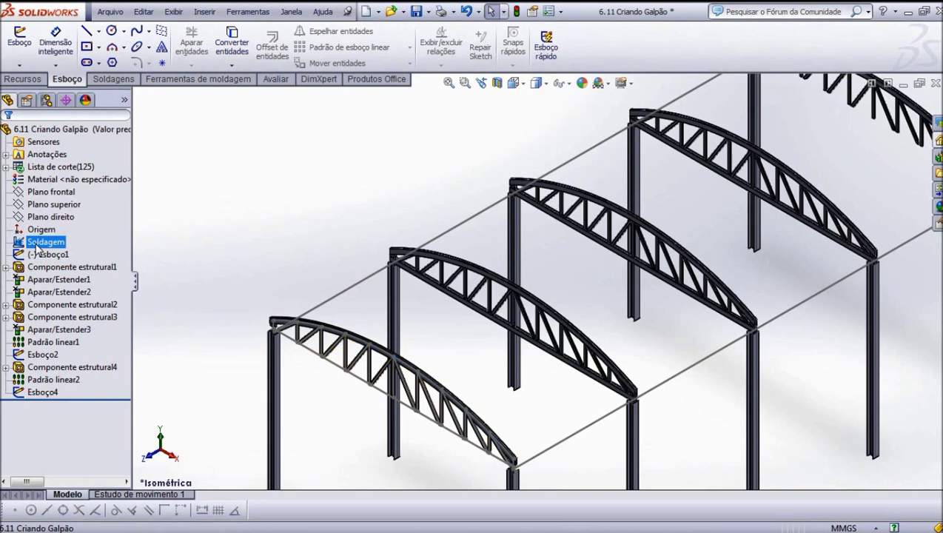
pyautogui.click(6, 305)
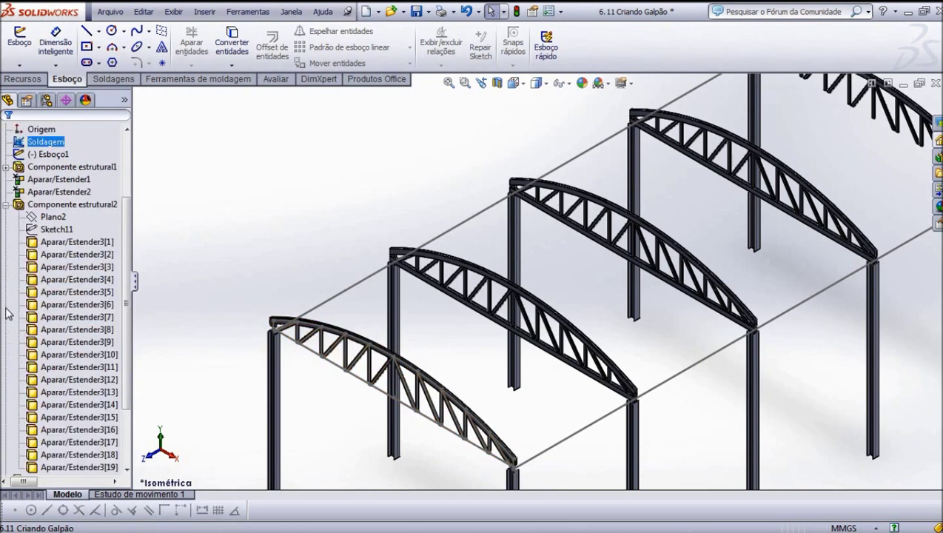
pyautogui.click(7, 205)
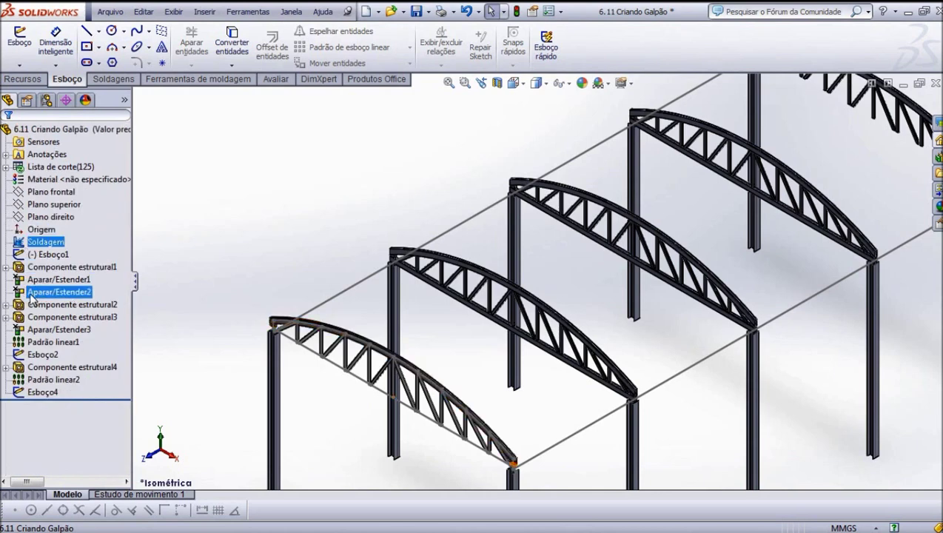
pyautogui.click(5, 305)
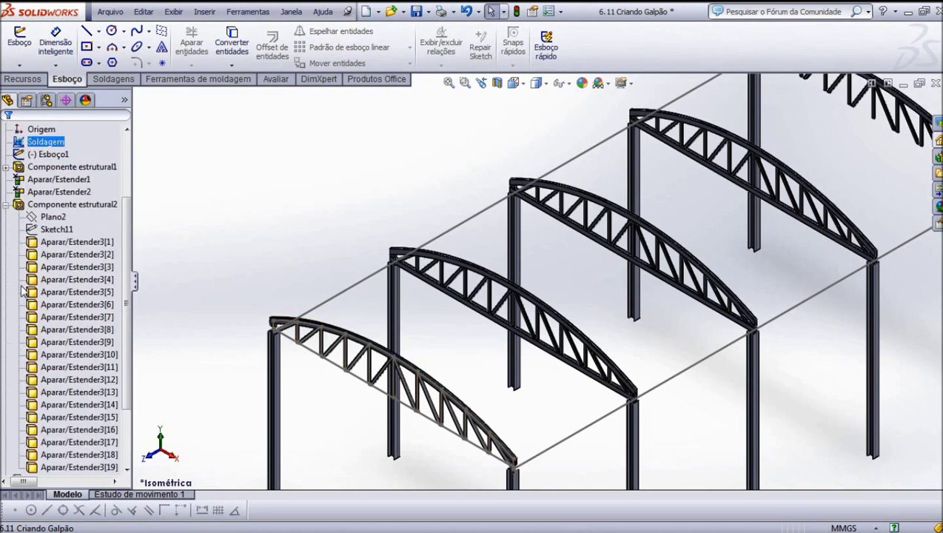
pyautogui.click(6, 204)
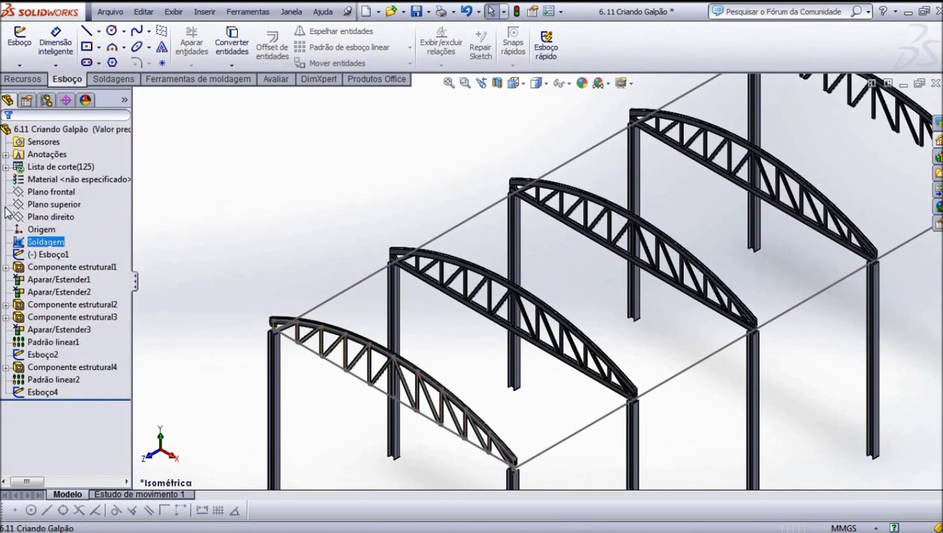
# Select Aparar/Estender3, Padrão linear2 and Esboço2, ending on Padrão linear1 to highlight the patterned trusses.
pyautogui.click(85, 330)
pyautogui.click(66, 343)
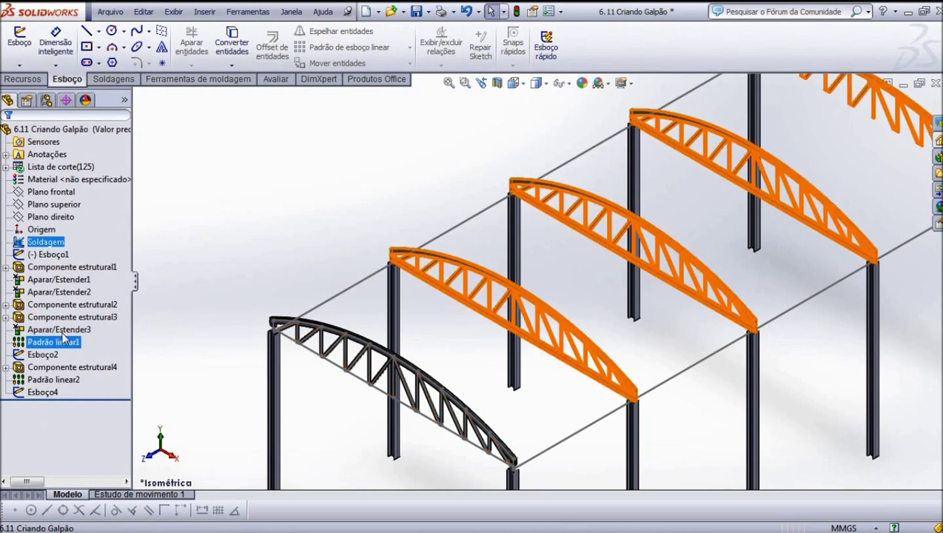
pyautogui.click(63, 334)
pyautogui.click(59, 380)
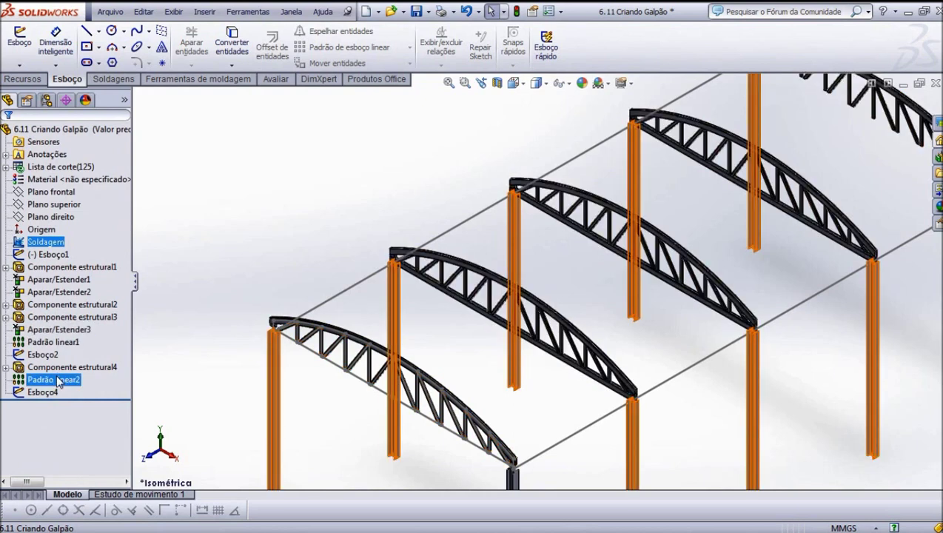
pyautogui.click(55, 367)
pyautogui.click(52, 359)
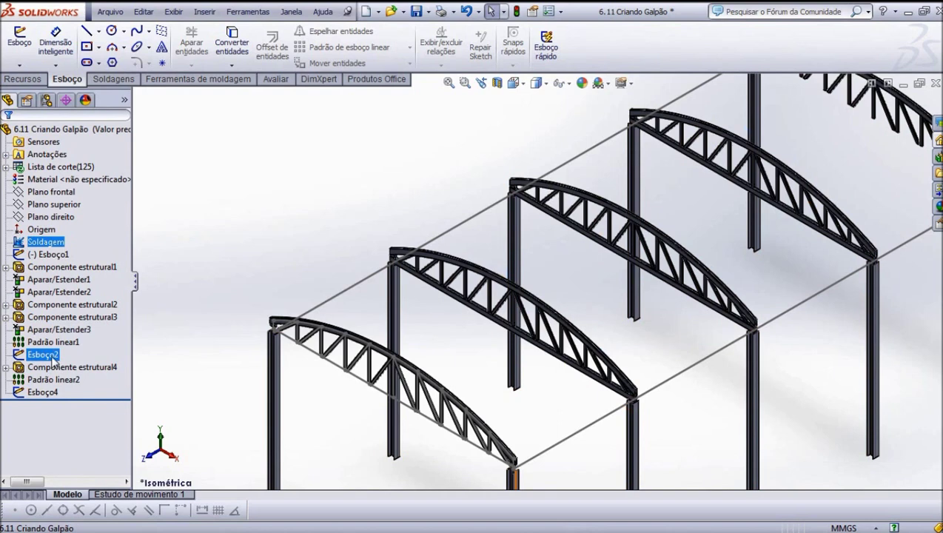
pyautogui.click(52, 343)
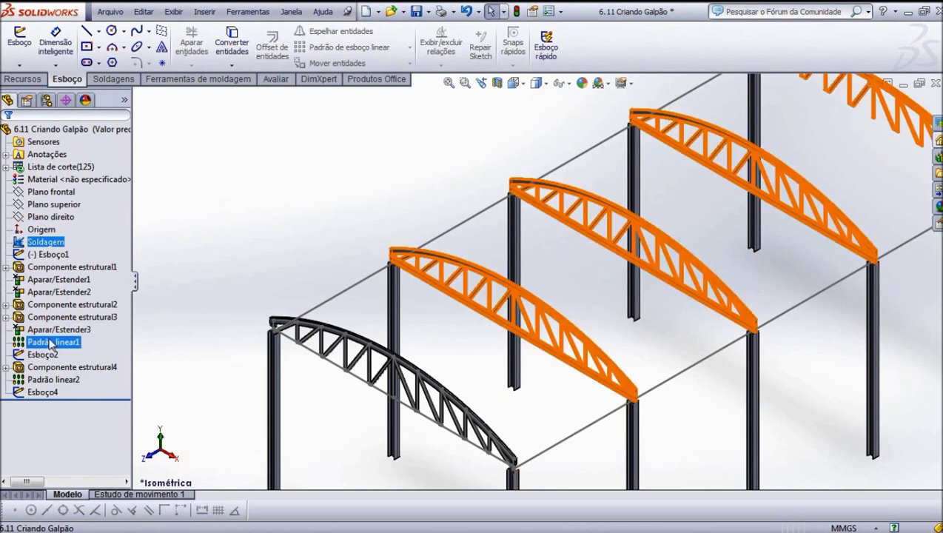
# Make the Padrão linear1 patterned trusses visible again from the feature's context menu.
pyautogui.rightClick(51, 343)
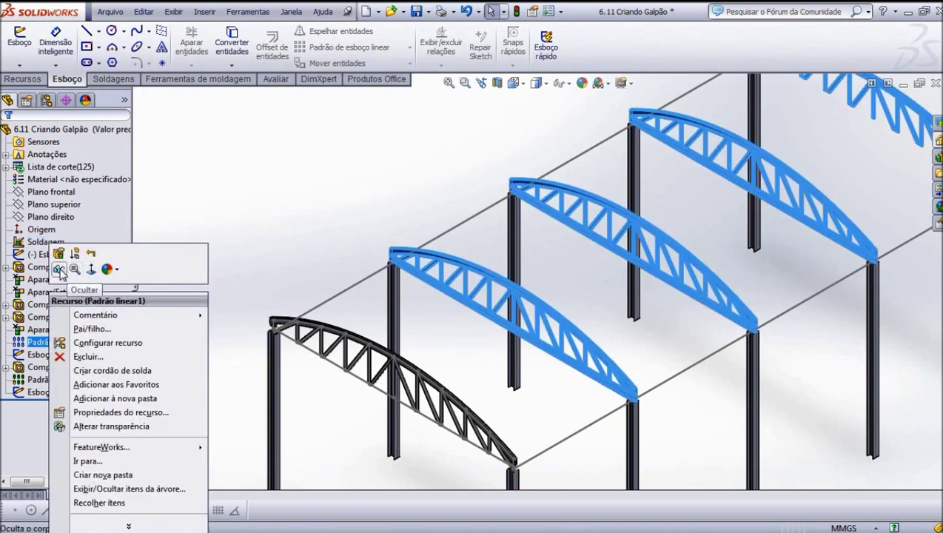
pyautogui.press('Escape')
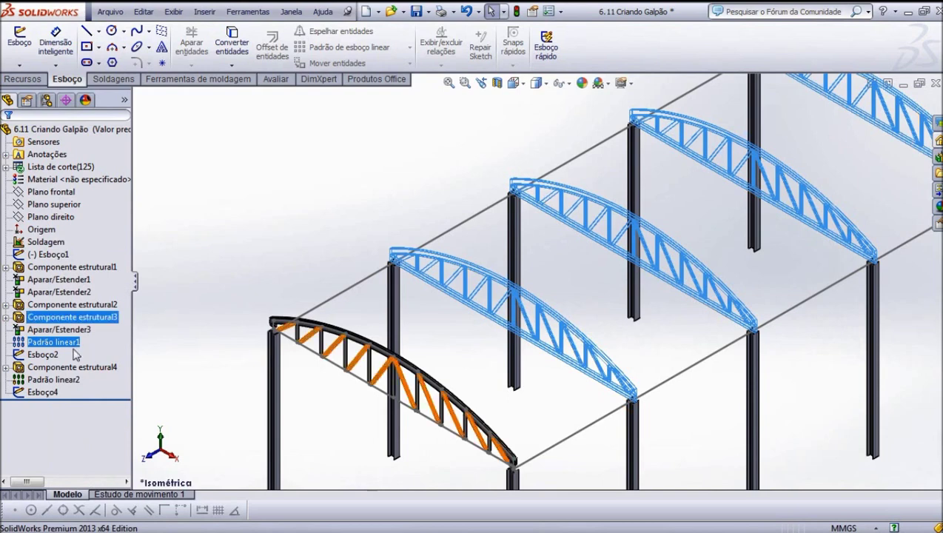
pyautogui.rightClick(59, 345)
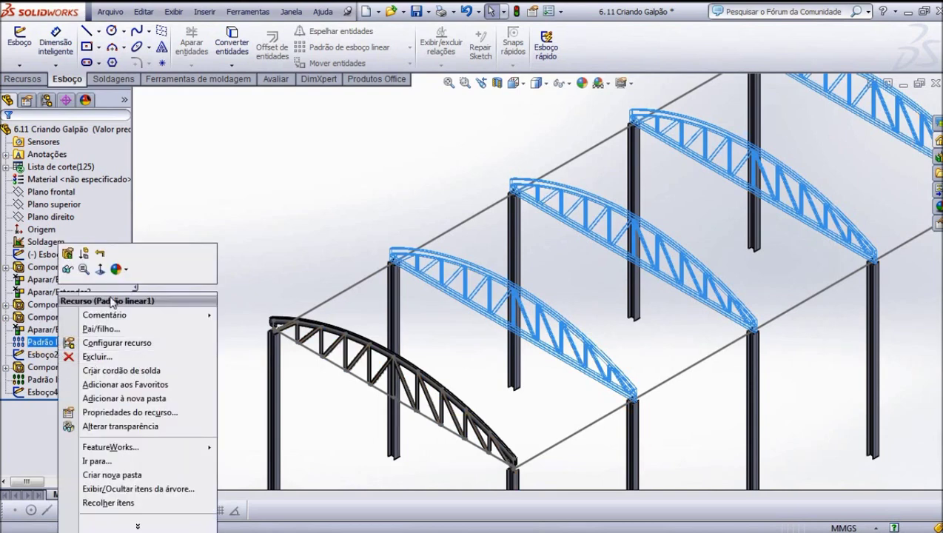
pyautogui.click(67, 271)
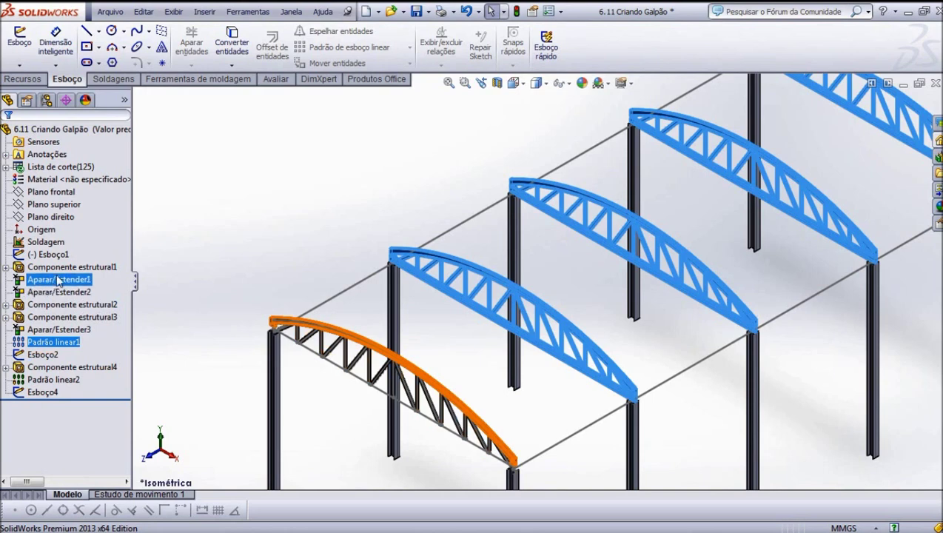
# Expand Componente estrutural1 to inspect its truss bodies, then collapse it and clear the selection.
pyautogui.click(6, 267)
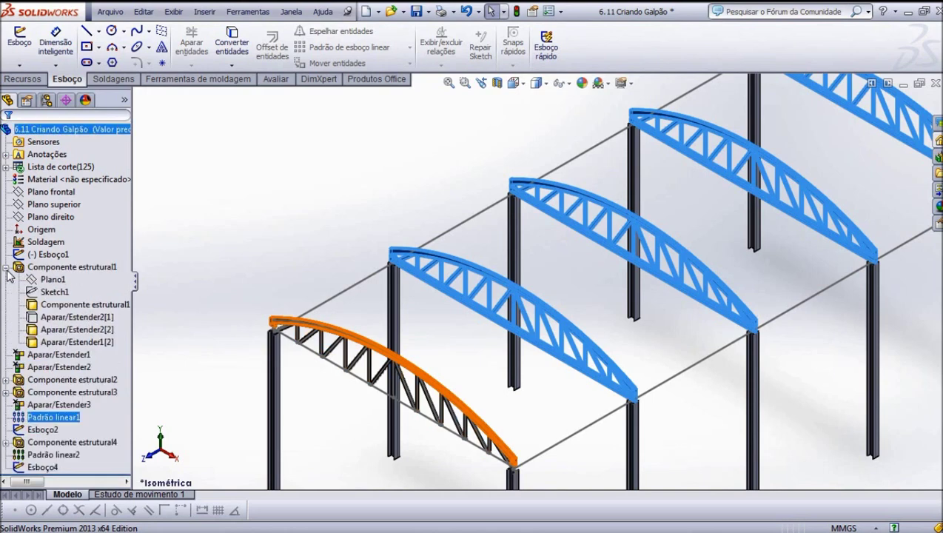
pyautogui.rightClick(47, 319)
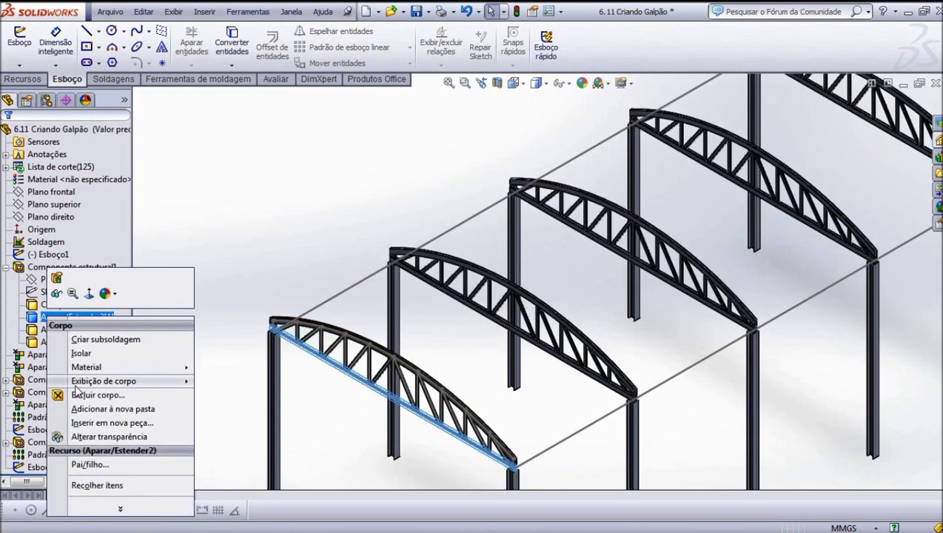
pyautogui.click(55, 300)
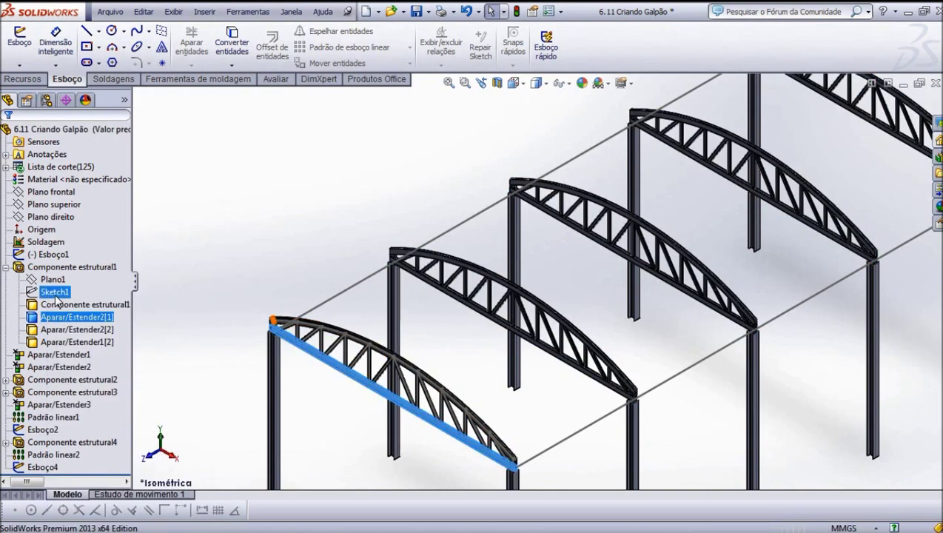
pyautogui.click(5, 267)
pyautogui.click(161, 264)
# Fit the whole frame into view and bring up the Soldagens weldment tools.
pyautogui.press('z')
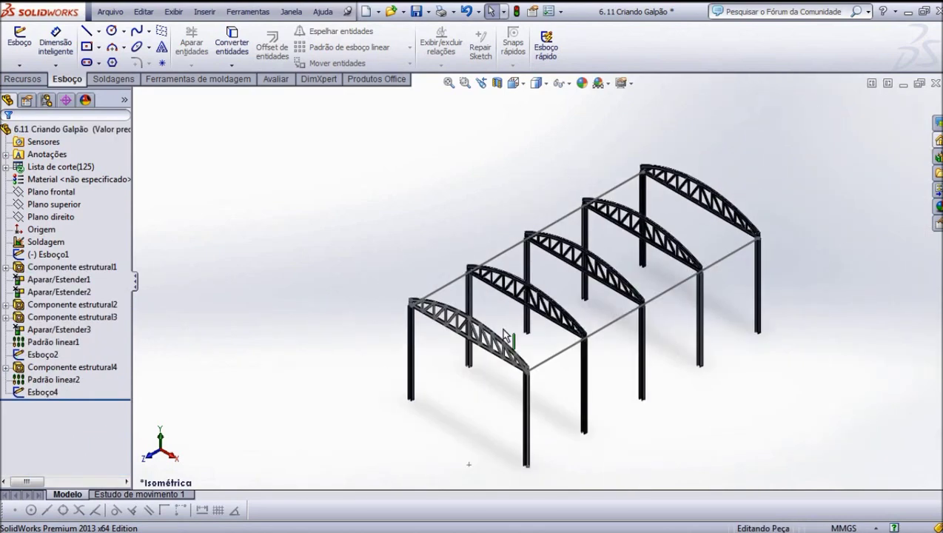
pyautogui.scroll(-1, 525, 327)
pyautogui.scroll(-1, 664, 305)
pyautogui.scroll(-1, 677, 285)
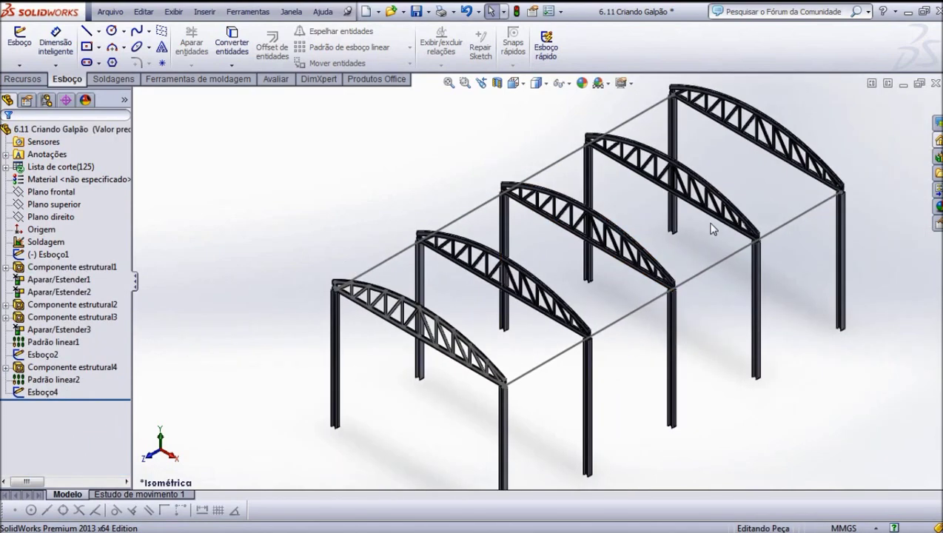
pyautogui.scroll(-1, 711, 230)
pyautogui.scroll(-1, 714, 226)
pyautogui.scroll(-1, 719, 219)
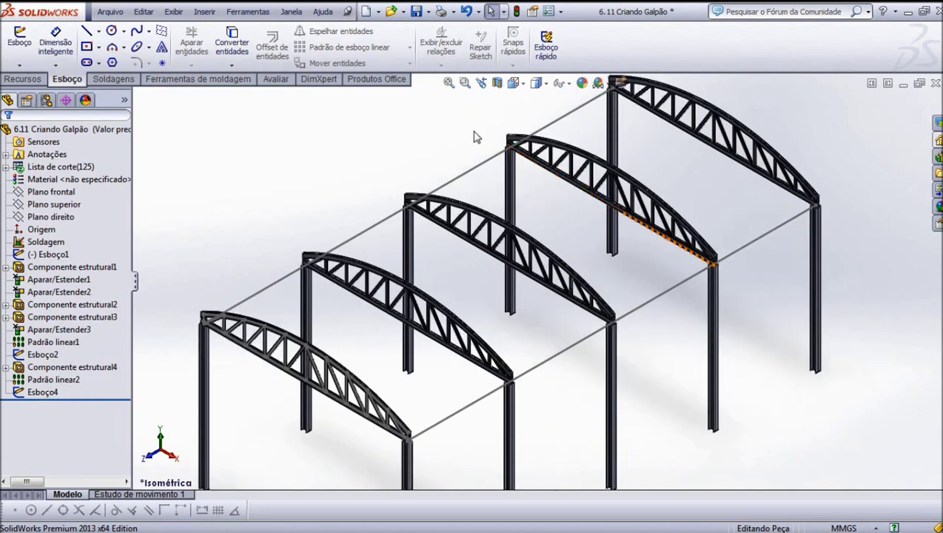
pyautogui.click(111, 82)
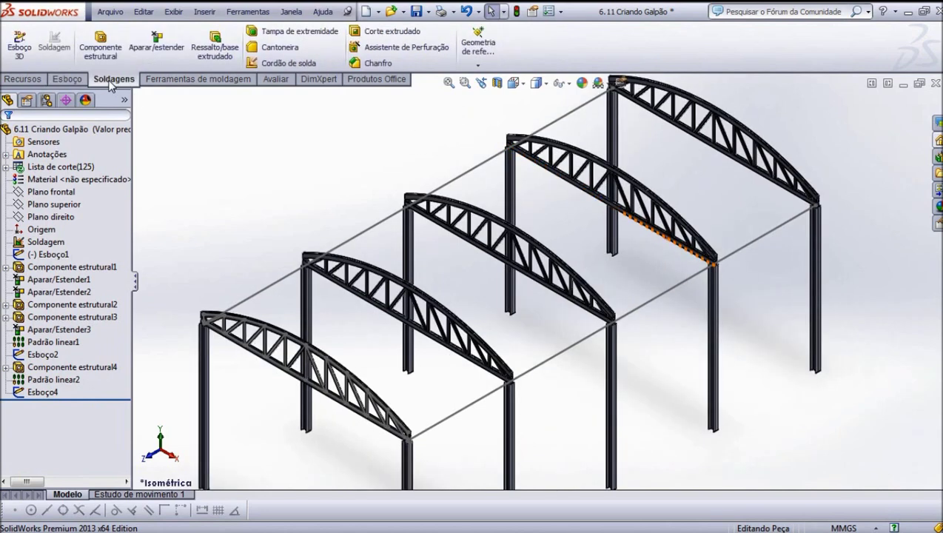
# Start a new structural member with the SC Beam profile at size SC 200.
pyautogui.click(115, 60)
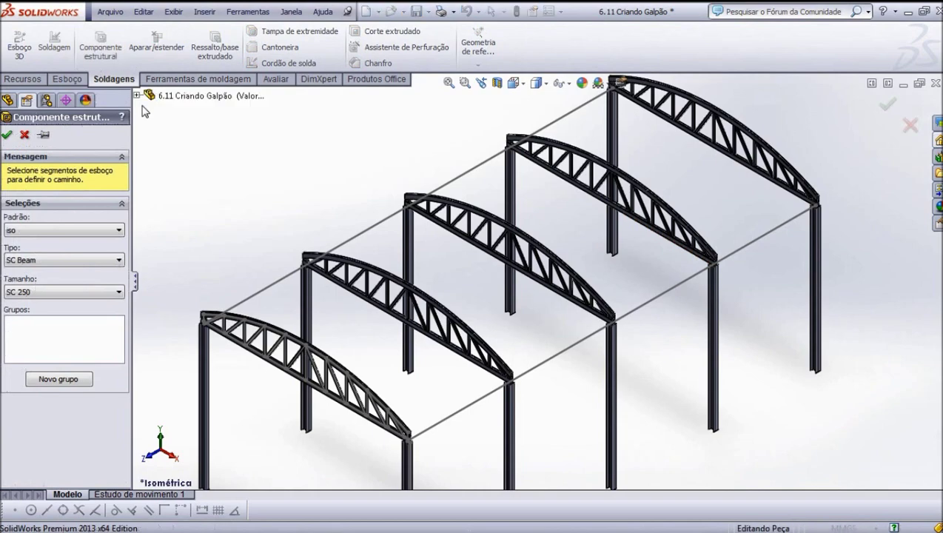
pyautogui.scroll(-2, 204, 305)
pyautogui.scroll(-2, 204, 305)
pyautogui.scroll(-1, 350, 314)
pyautogui.scroll(4, 414, 337)
pyautogui.scroll(-4, 573, 364)
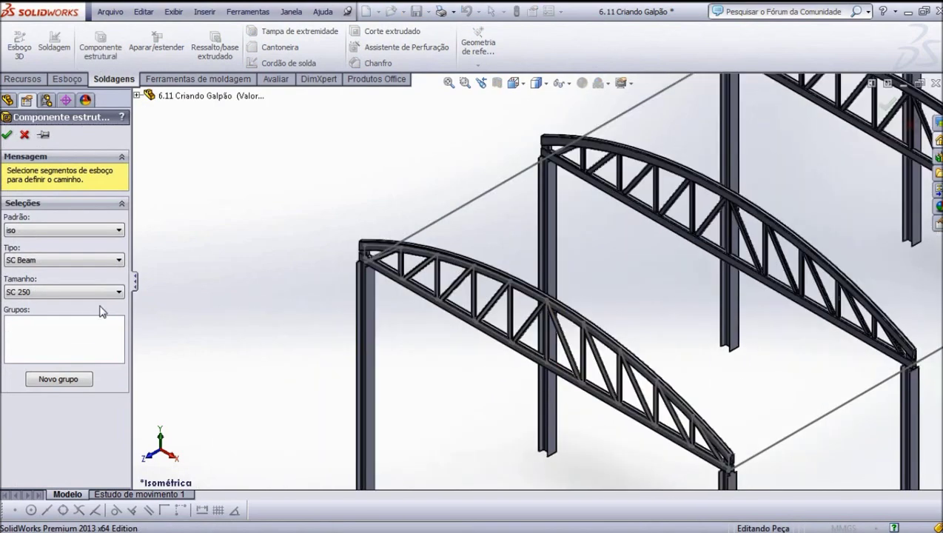
pyautogui.click(119, 292)
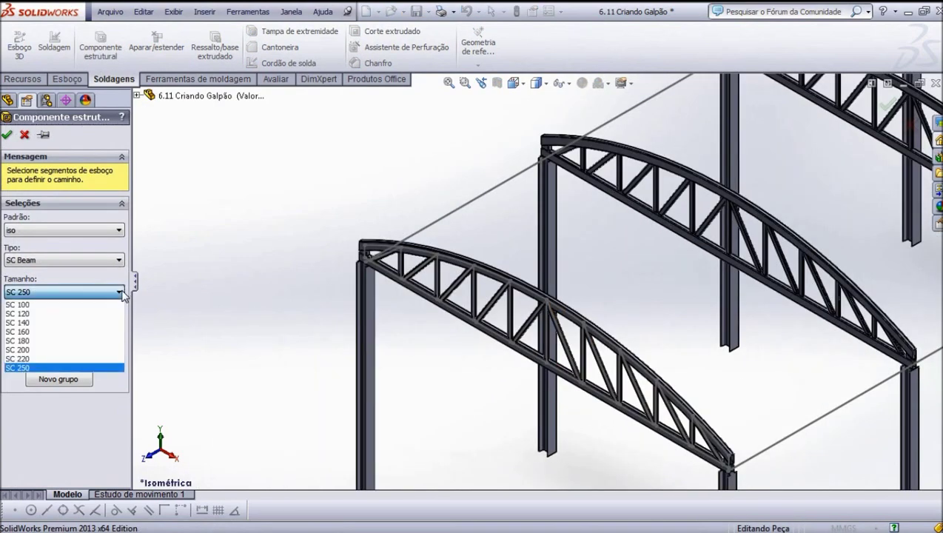
pyautogui.click(59, 349)
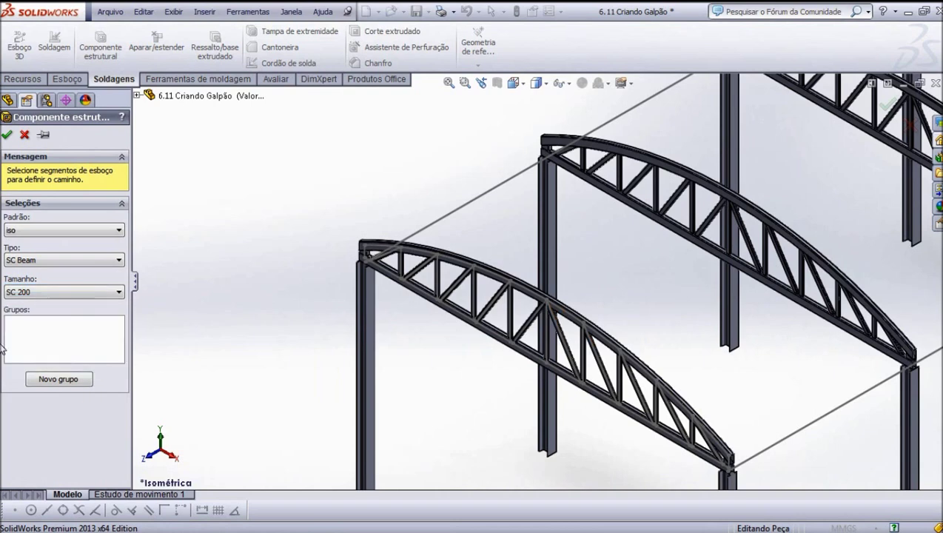
# Use Linha4 of Esboço4 as the path and anchor the profile corner at the line's start.
pyautogui.click(49, 340)
pyautogui.scroll(-4, 489, 220)
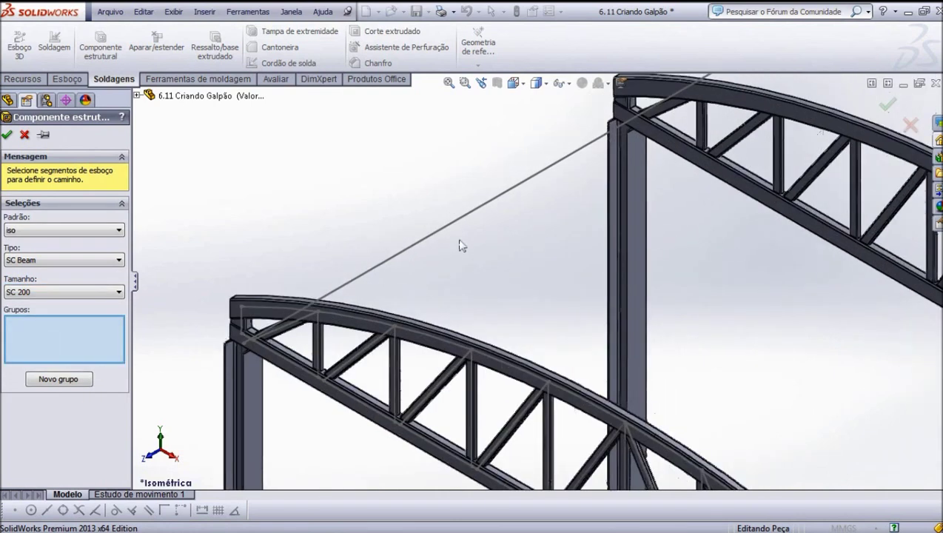
pyautogui.click(402, 261)
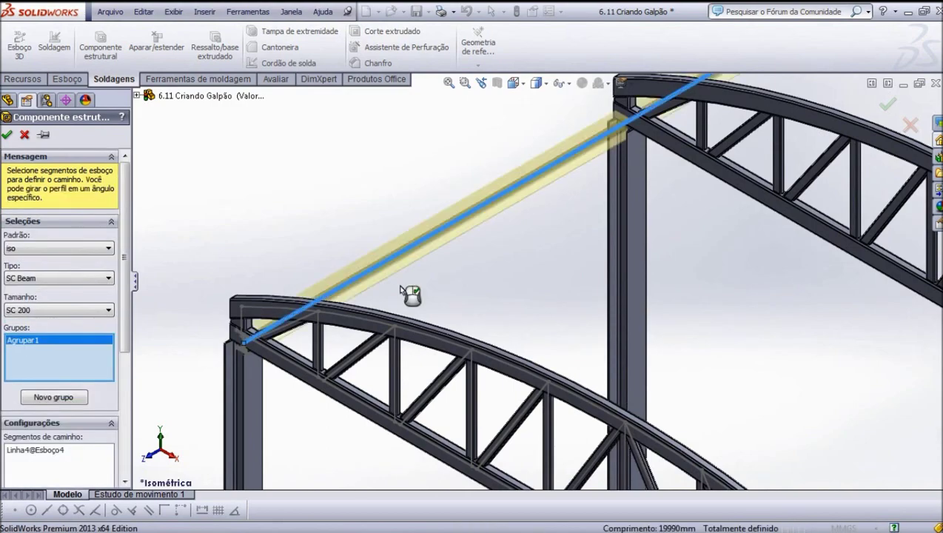
pyautogui.scroll(-2, 265, 340)
pyautogui.scroll(-2, 266, 342)
pyautogui.scroll(-2, 266, 345)
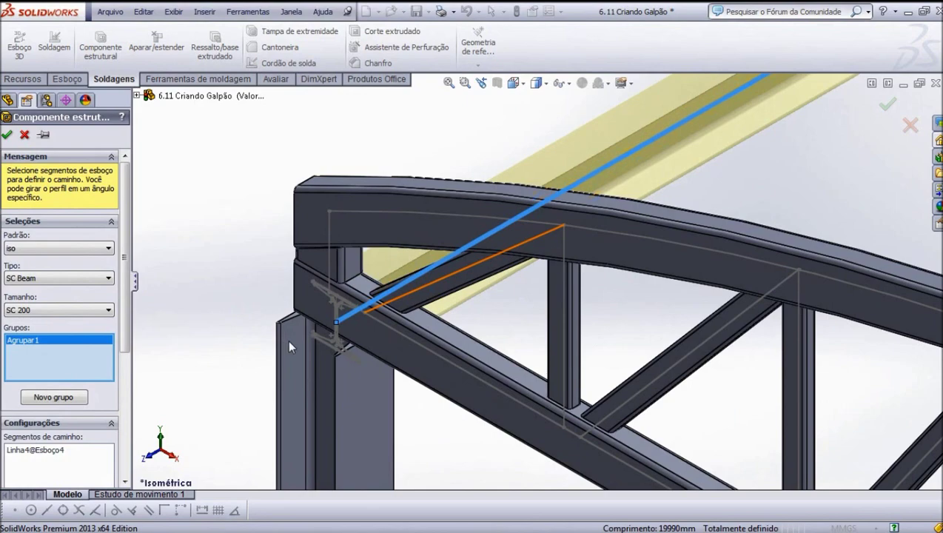
pyautogui.scroll(-2, 296, 333)
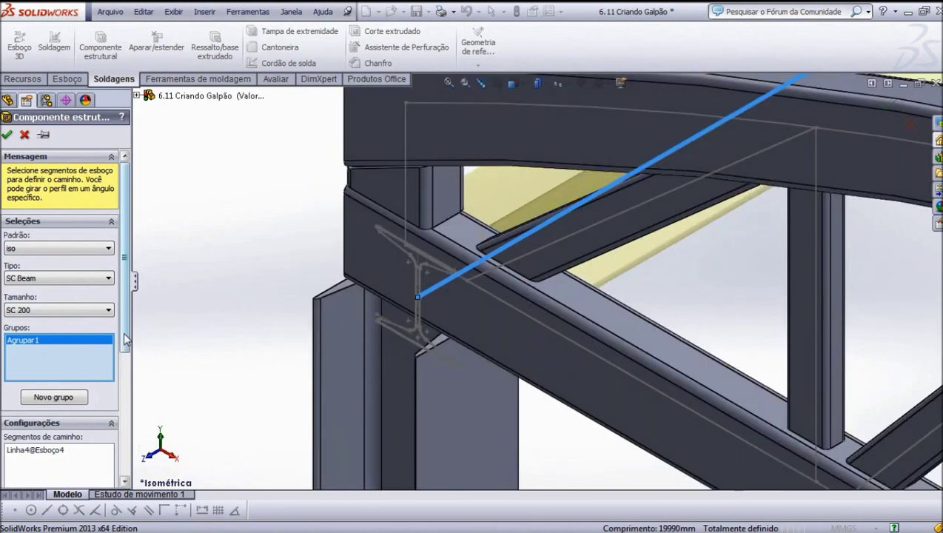
pyautogui.moveTo(125, 345); pyautogui.dragTo(132, 471)
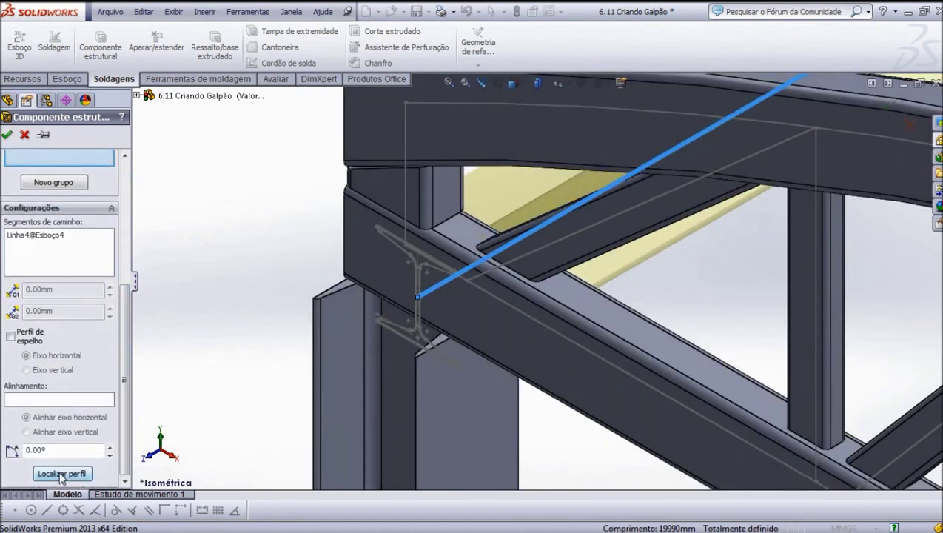
pyautogui.click(61, 475)
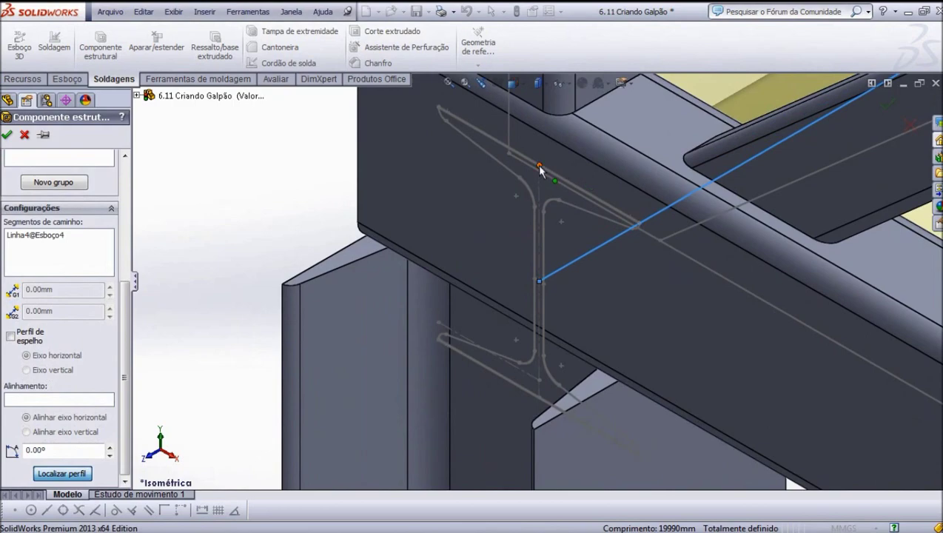
pyautogui.click(540, 167)
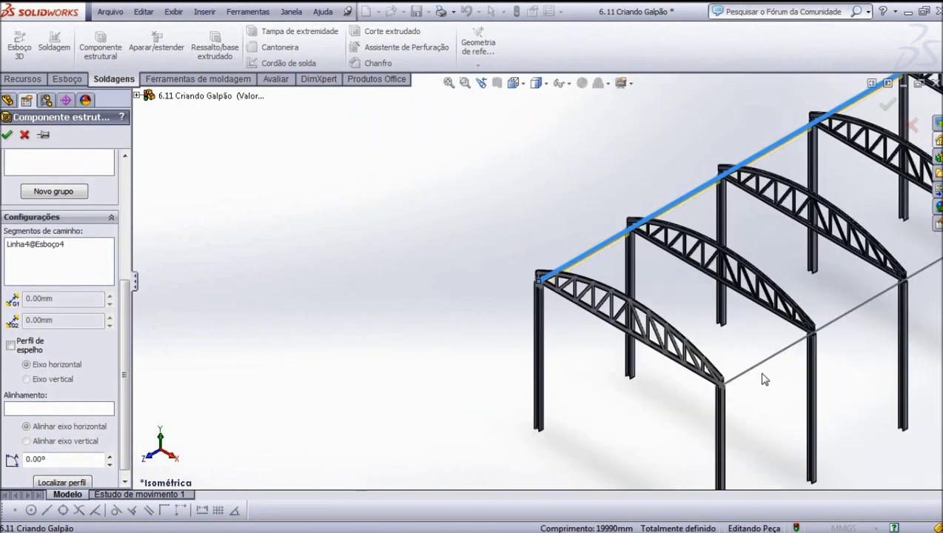
pyautogui.scroll(-2, 852, 386)
pyautogui.scroll(-4, 756, 317)
# Add a second member group along the other column-top line and locate its profile at the start.
pyautogui.click(53, 191)
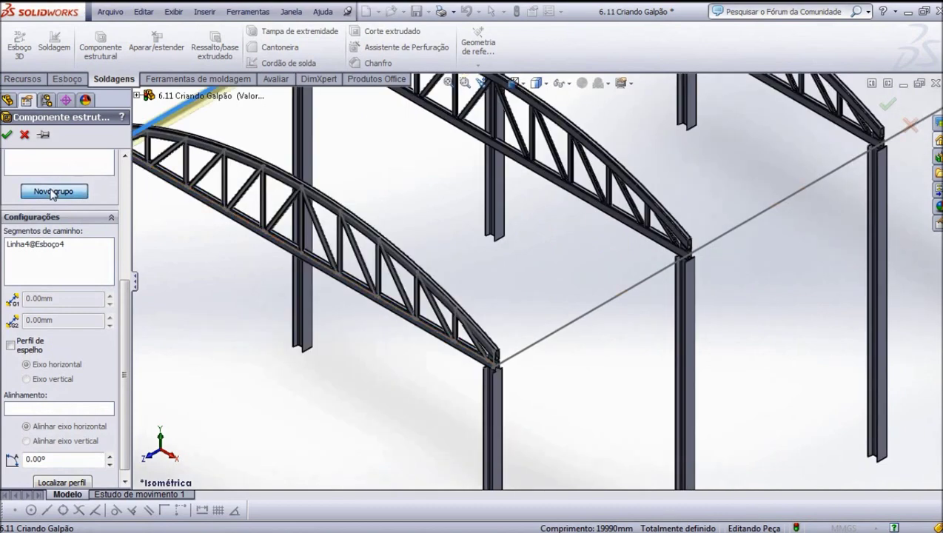
pyautogui.click(578, 326)
pyautogui.scroll(-2, 529, 370)
pyautogui.scroll(-2, 504, 355)
pyautogui.scroll(-2, 485, 311)
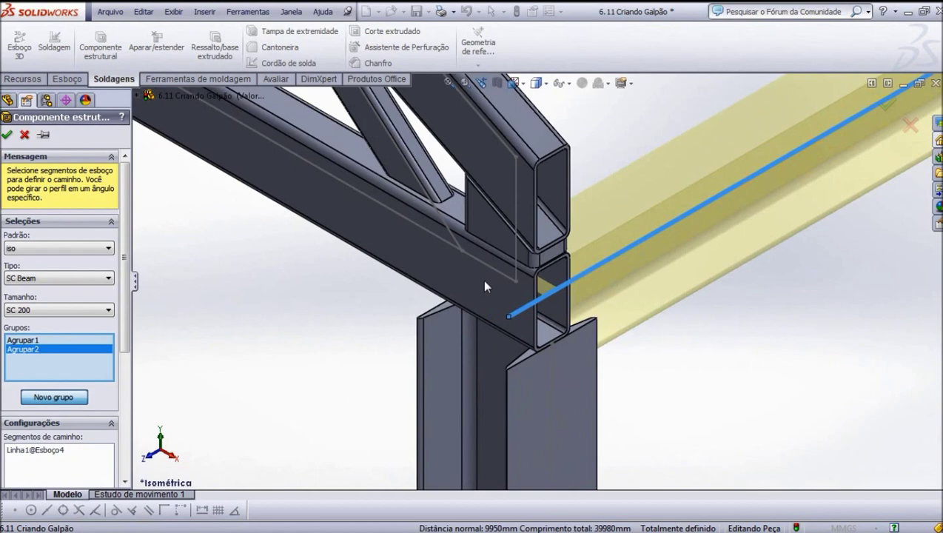
pyautogui.scroll(-2, 485, 286)
pyautogui.scroll(-1, 514, 261)
pyautogui.scroll(2, 525, 288)
pyautogui.scroll(1, 526, 298)
pyautogui.scroll(1, 528, 299)
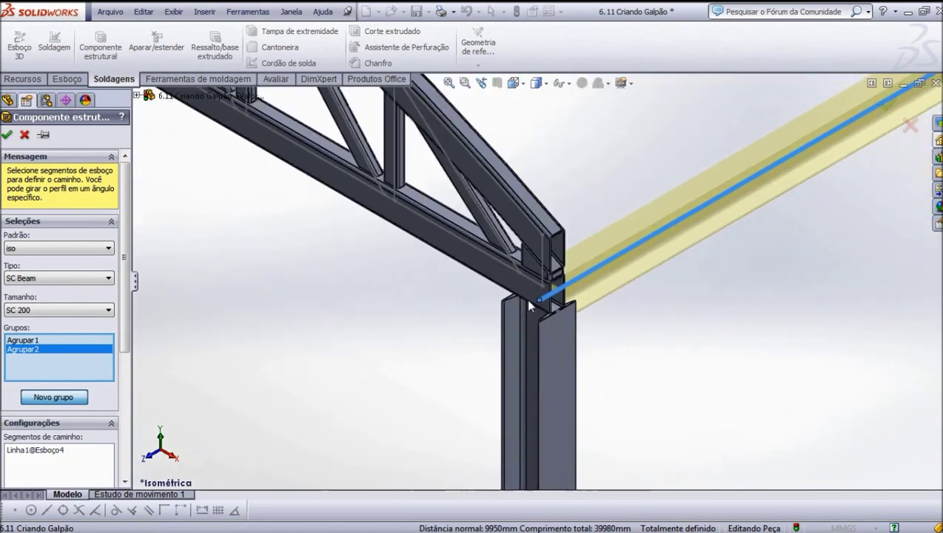
pyautogui.scroll(-2, 563, 289)
pyautogui.scroll(-2, 592, 266)
pyautogui.scroll(-2, 599, 259)
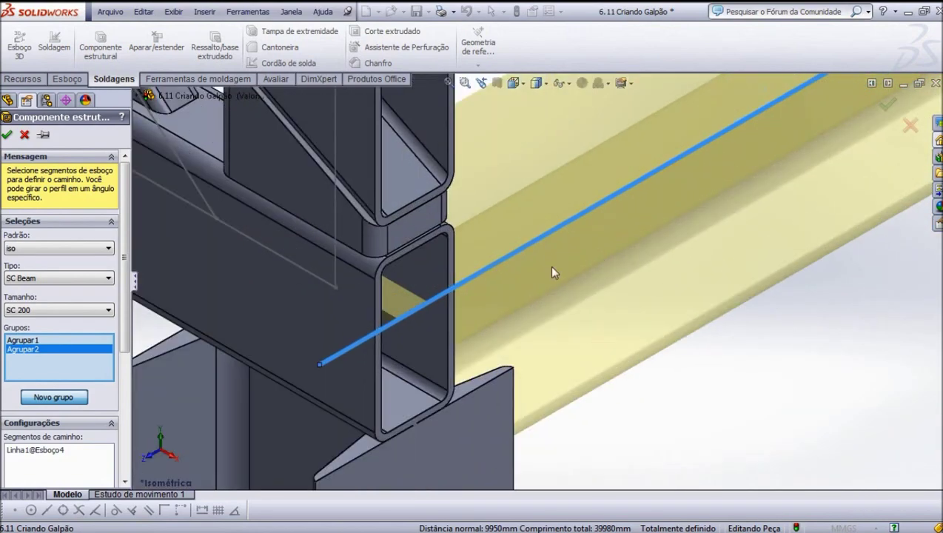
pyautogui.scroll(-3, 68, 444)
pyautogui.scroll(-2, 67, 466)
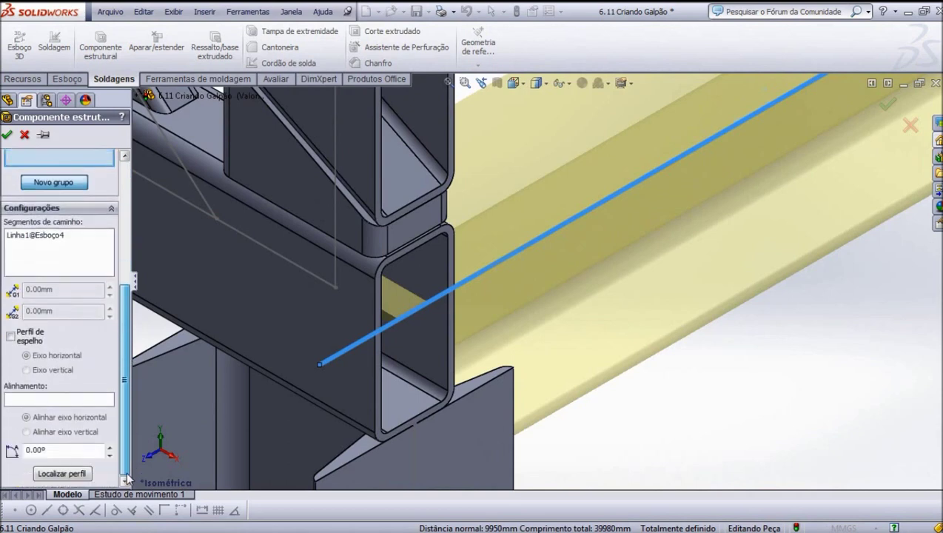
pyautogui.click(67, 472)
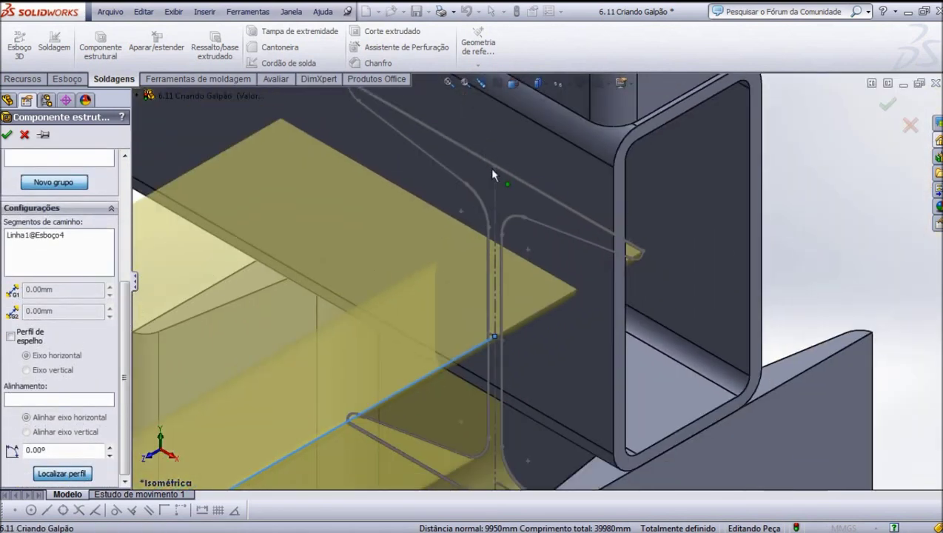
# Accept the structural member, creating Componente estrutural5 with SC 200 beams along both lines.
pyautogui.scroll(3, 491, 214)
pyautogui.scroll(3, 481, 287)
pyautogui.scroll(2, 485, 294)
pyautogui.scroll(3, 484, 293)
pyautogui.scroll(2, 485, 294)
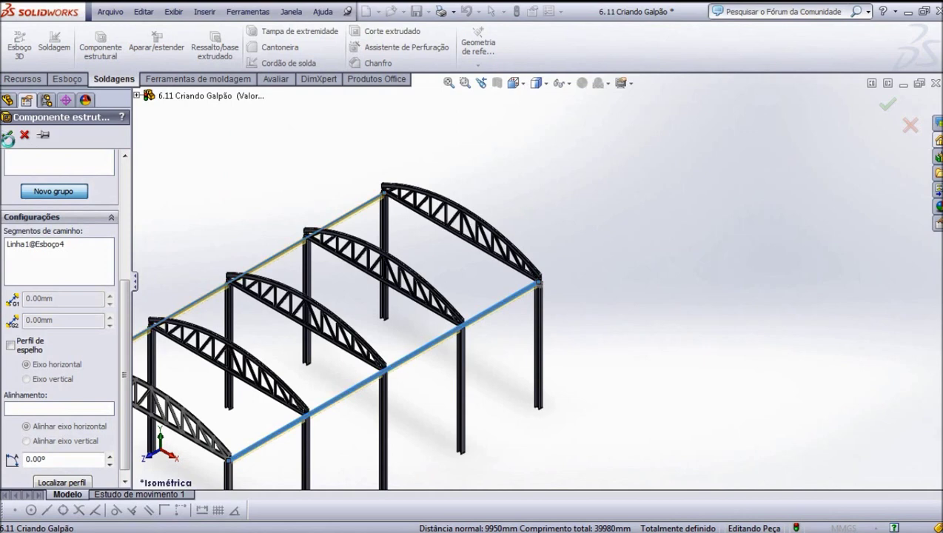
pyautogui.press('Return')
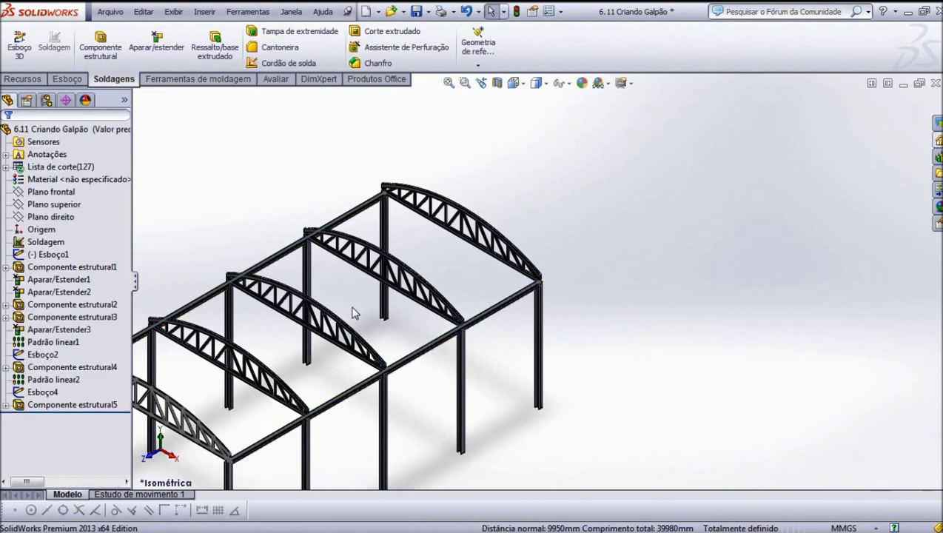
pyautogui.scroll(-2, 308, 296)
pyautogui.scroll(4, 209, 355)
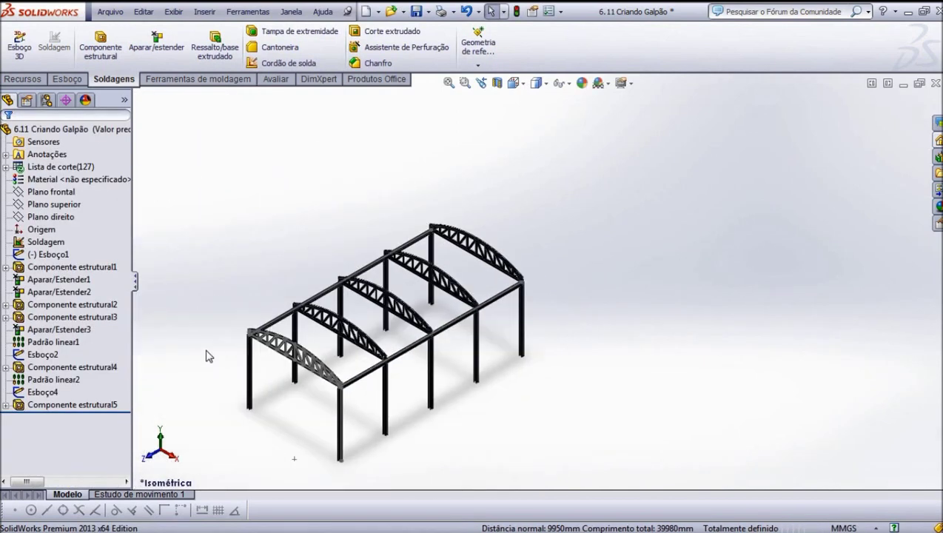
pyautogui.scroll(-4, 288, 364)
pyautogui.scroll(-1, 561, 244)
pyautogui.scroll(-1, 399, 259)
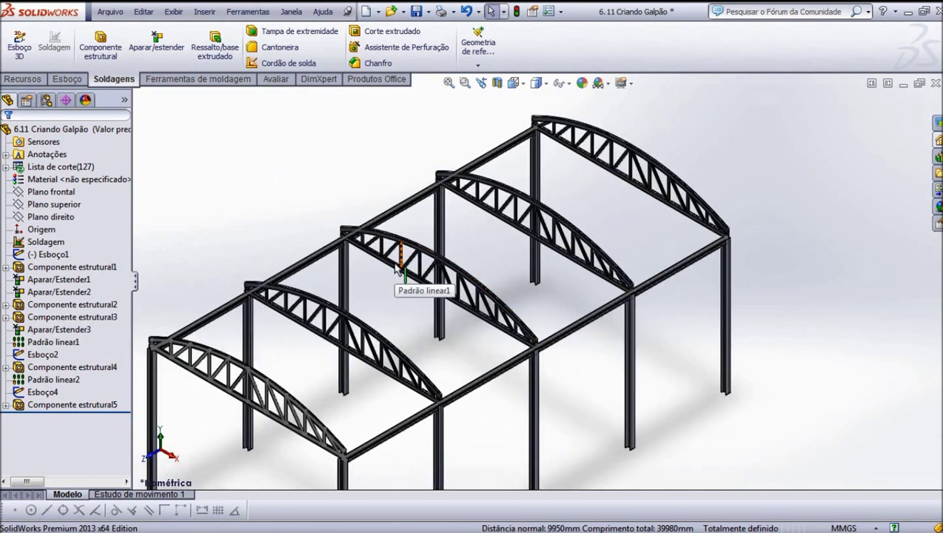
pyautogui.click(156, 42)
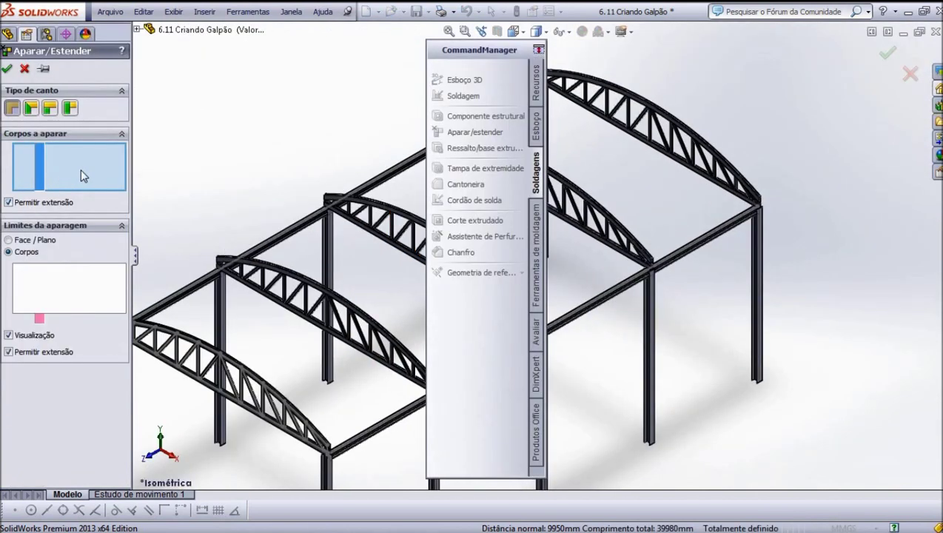
# Select both Componente estrutural5 side beams as the bodies to trim.
pyautogui.doubleClick(492, 50)
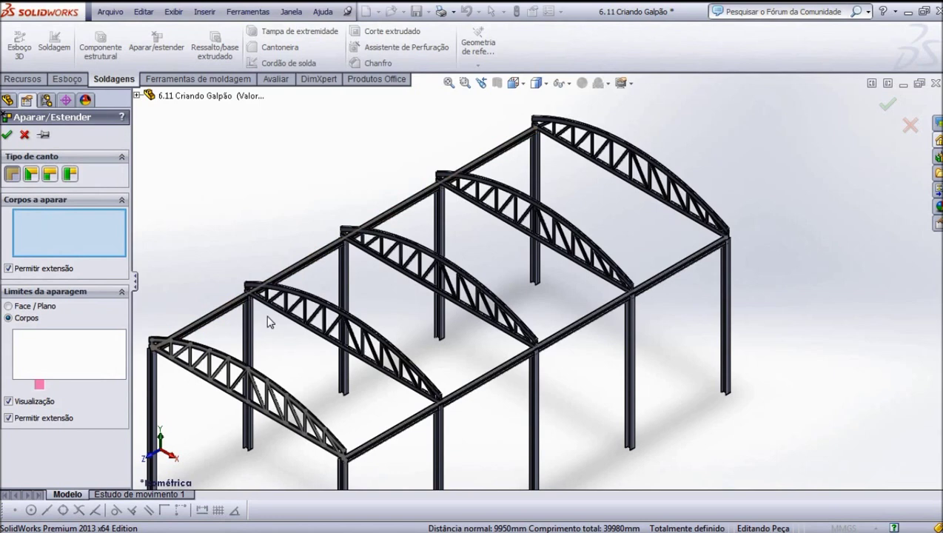
pyautogui.scroll(-3, 231, 319)
pyautogui.click(230, 322)
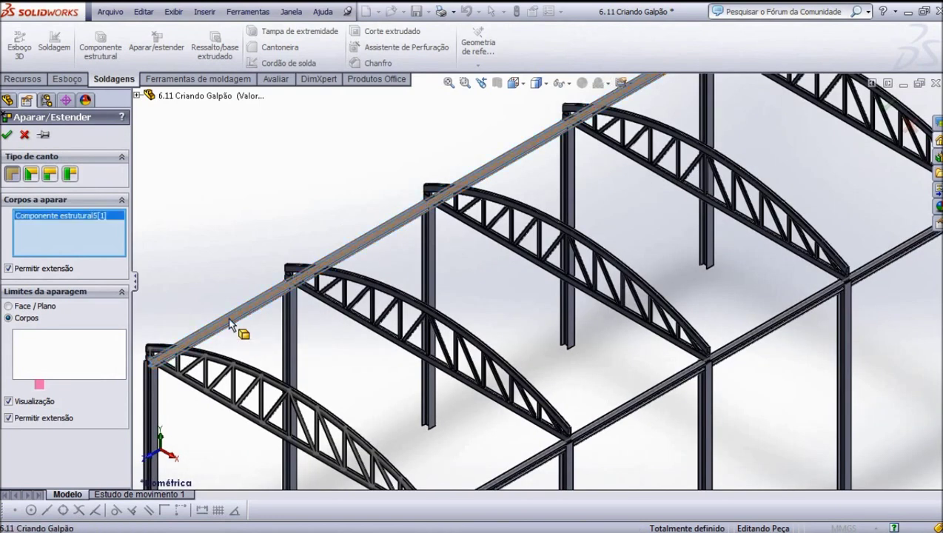
pyautogui.click(522, 477)
pyautogui.press('f')
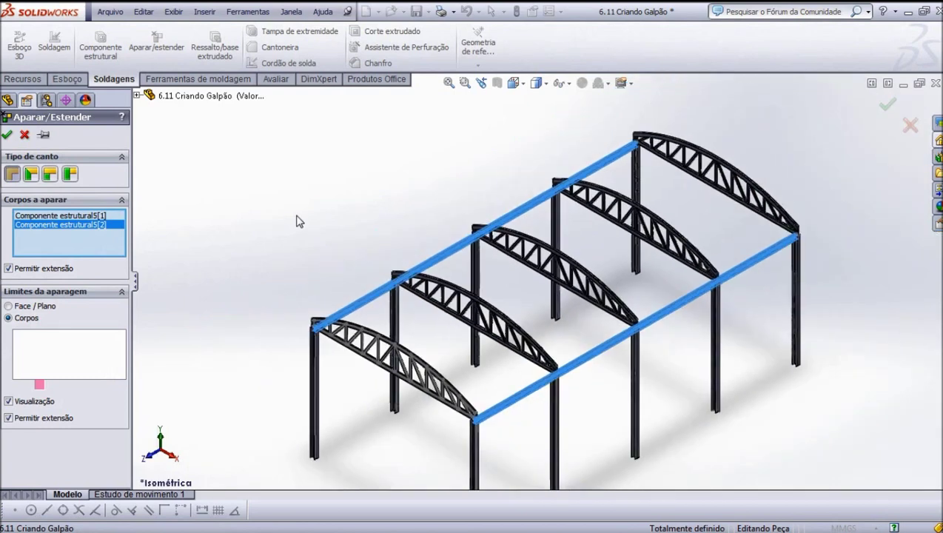
# Pick all ten columns as trim boundaries and apply, creating Aparar/Estender4.
pyautogui.click(65, 364)
pyautogui.scroll(-2, 428, 452)
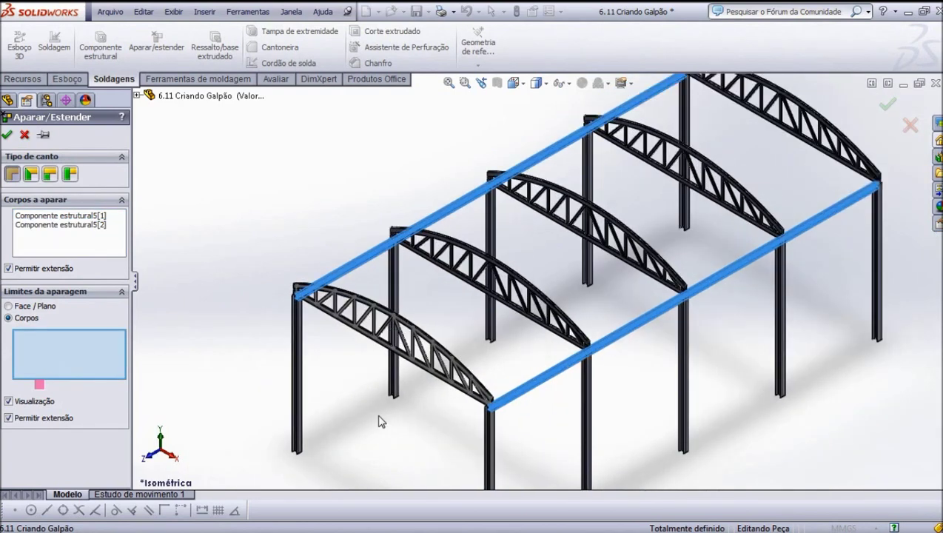
pyautogui.click(299, 387)
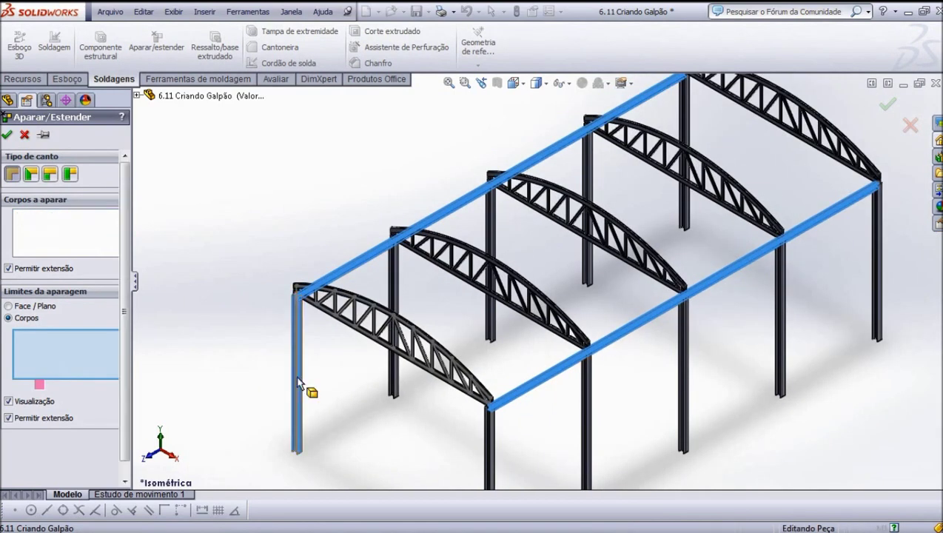
pyautogui.click(394, 290)
pyautogui.click(491, 222)
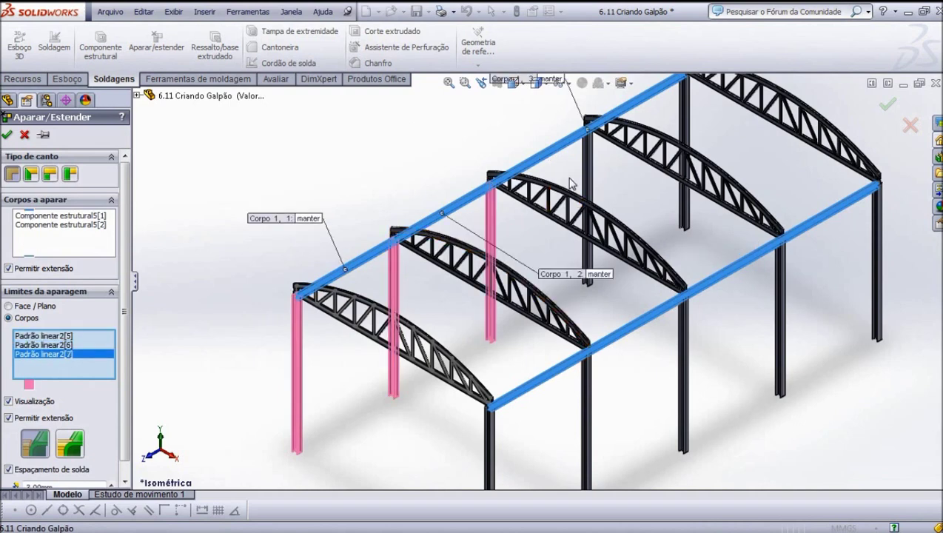
pyautogui.click(589, 185)
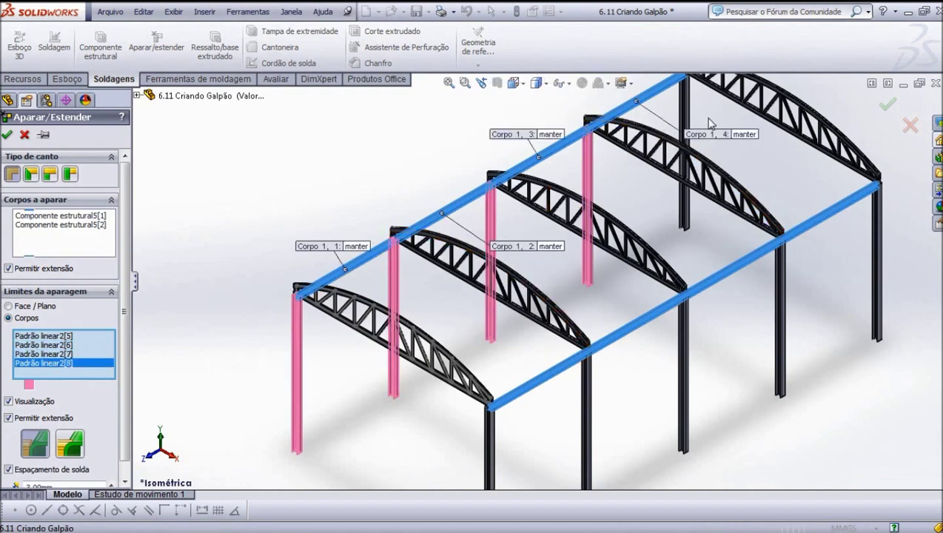
pyautogui.click(685, 130)
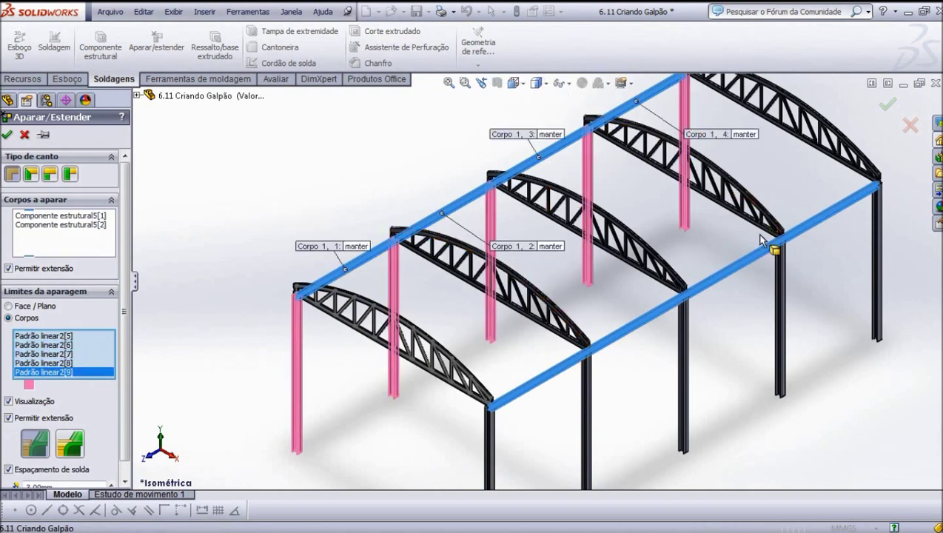
pyautogui.click(873, 259)
pyautogui.click(779, 297)
pyautogui.click(683, 352)
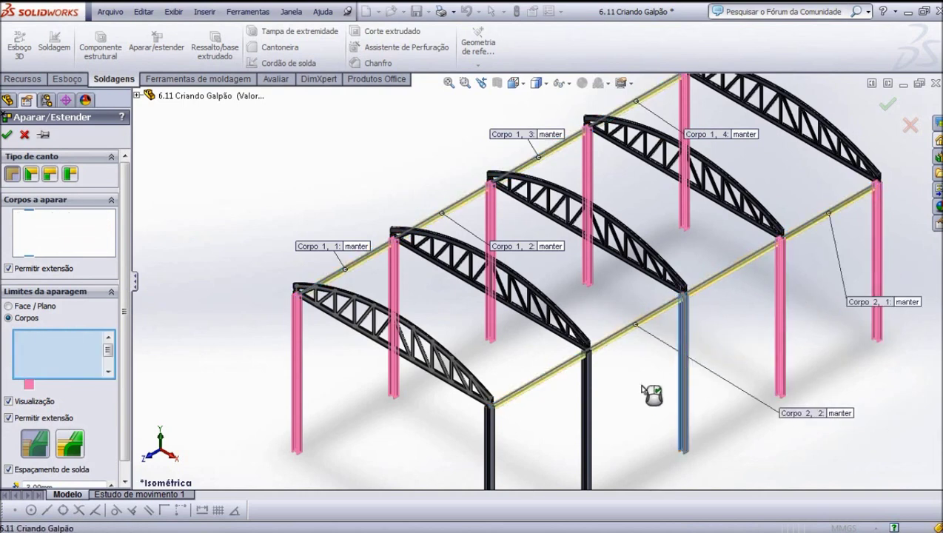
pyautogui.click(586, 402)
pyautogui.click(490, 439)
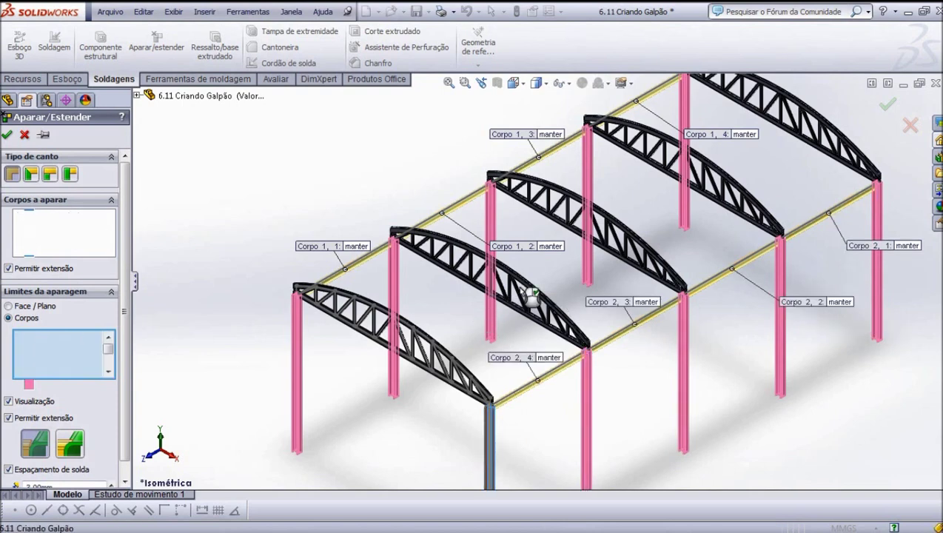
pyautogui.scroll(2, 523, 290)
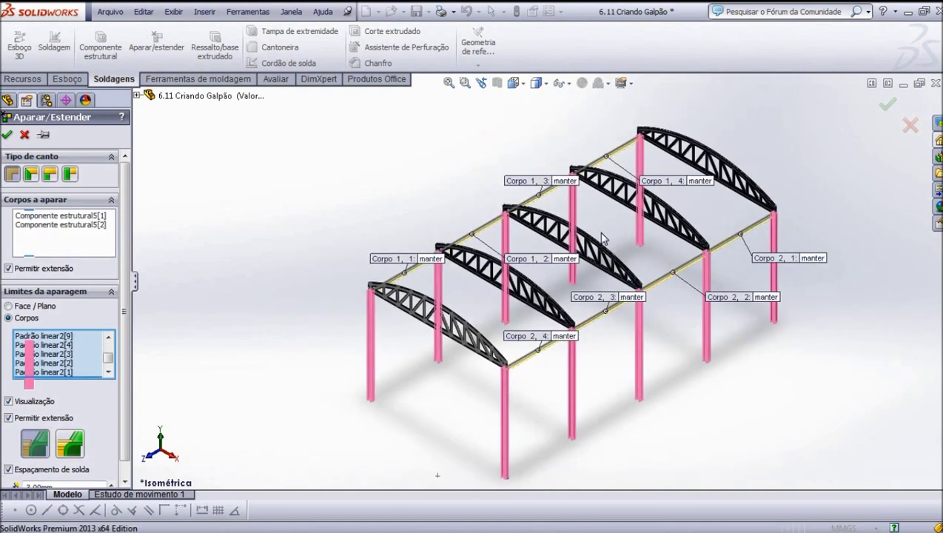
pyautogui.scroll(-1, 599, 233)
pyautogui.scroll(-1, 598, 232)
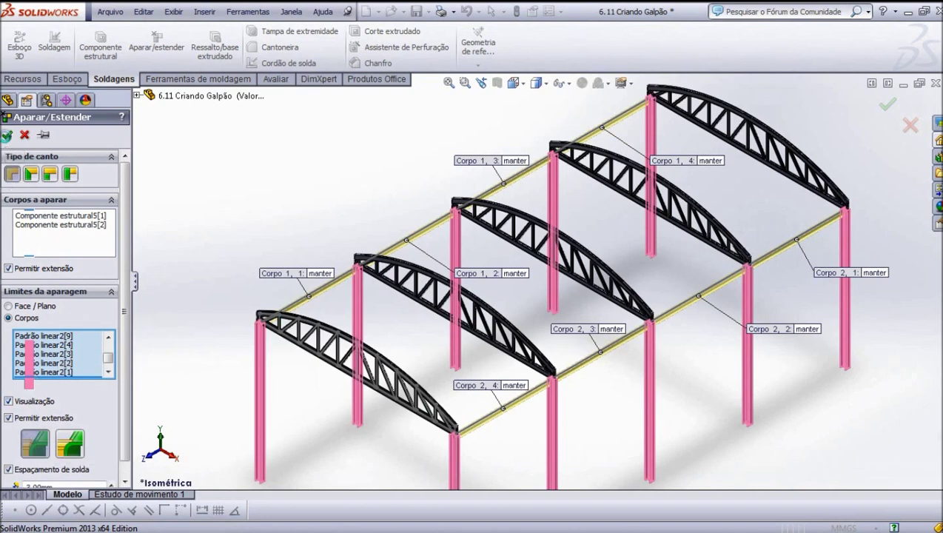
pyautogui.click(7, 135)
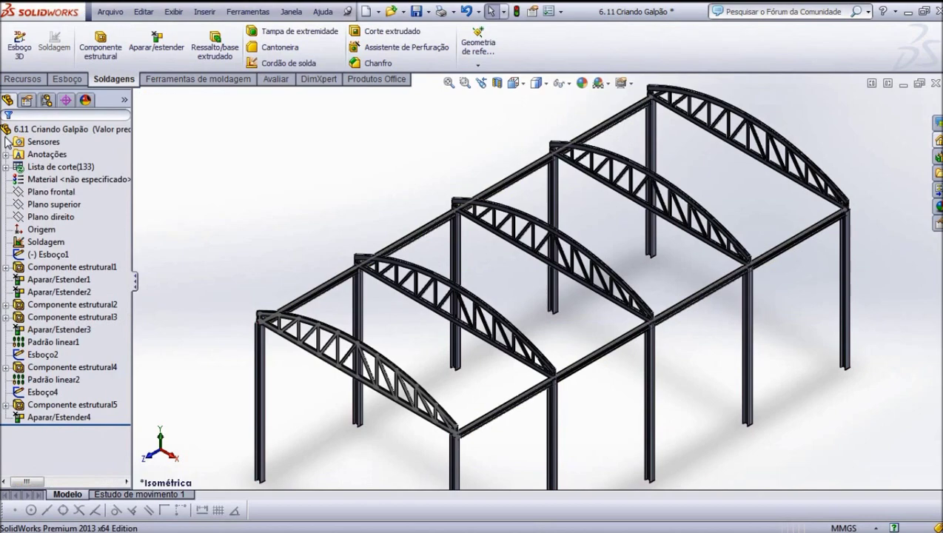
# Zoom into the joints and inspect the lower and upper side beams where they meet the columns.
pyautogui.scroll(-3, 689, 390)
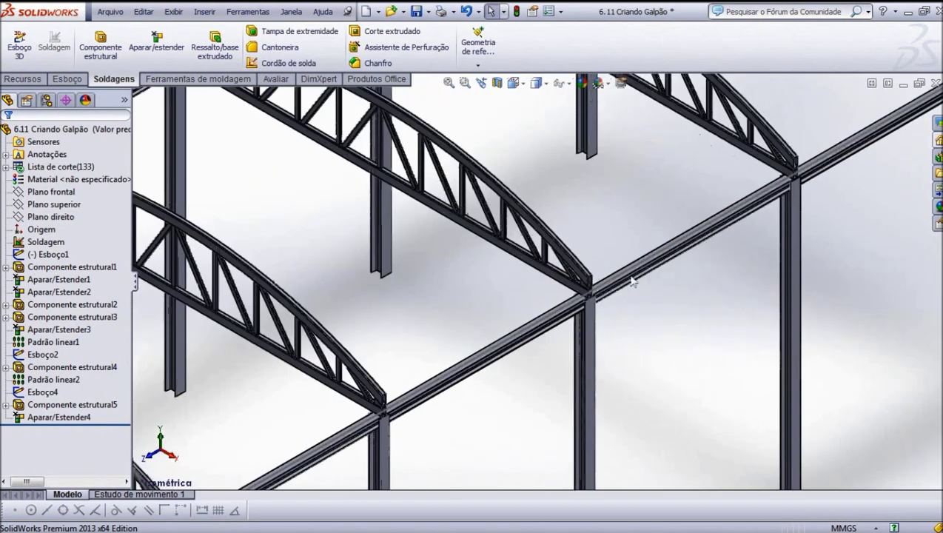
pyautogui.scroll(-3, 625, 267)
pyautogui.scroll(-3, 542, 311)
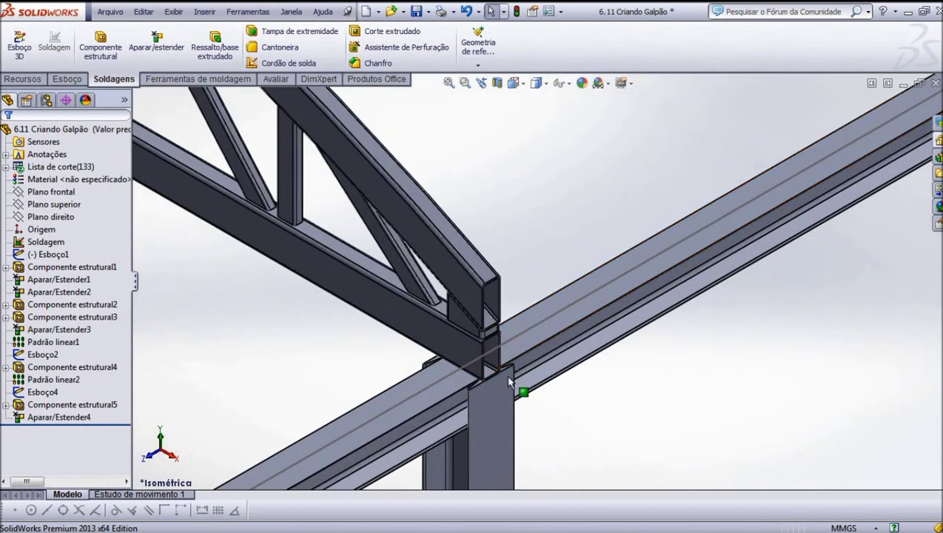
pyautogui.click(403, 395)
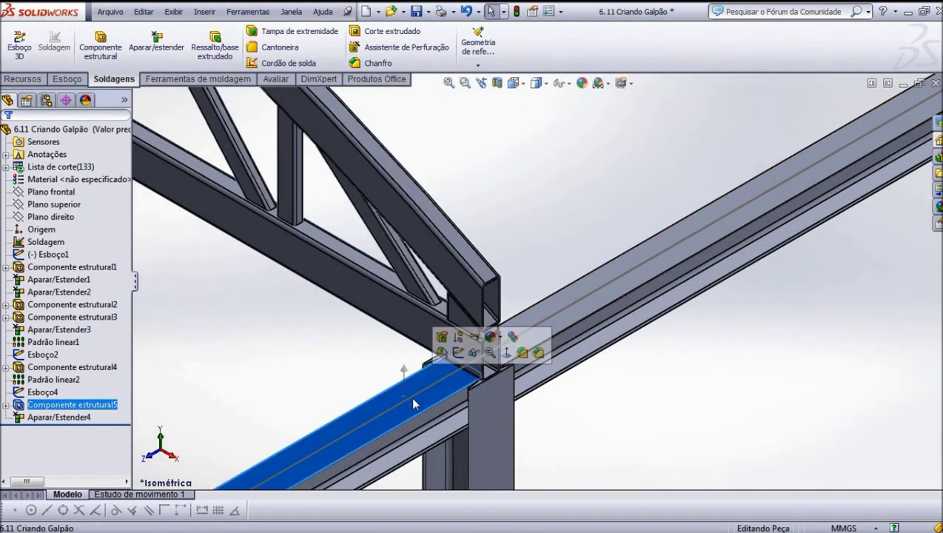
pyautogui.click(609, 309)
pyautogui.scroll(1, 592, 296)
pyautogui.scroll(2, 582, 282)
pyautogui.scroll(2, 581, 281)
pyautogui.scroll(2, 585, 288)
pyautogui.scroll(2, 585, 288)
pyautogui.scroll(2, 585, 289)
pyautogui.scroll(1, 584, 288)
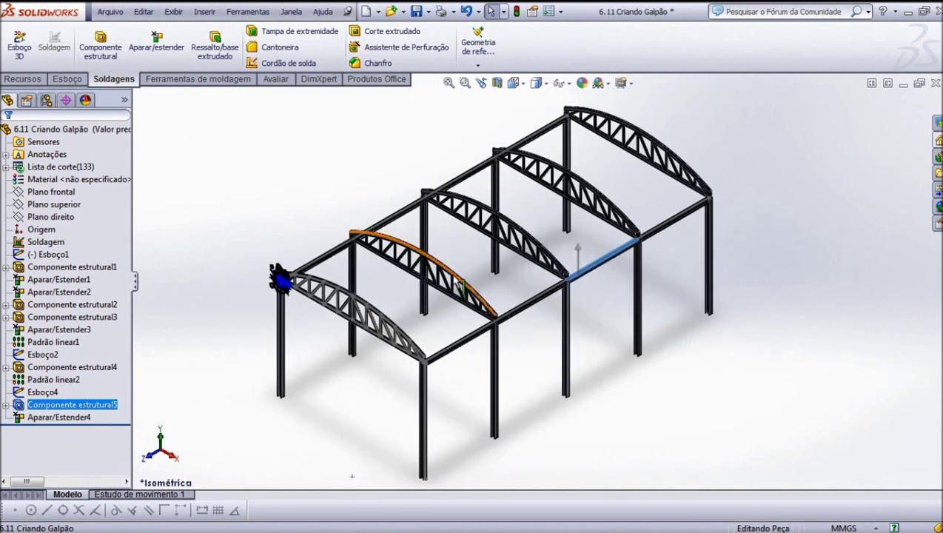
# Save the warehouse frame model and clear the beam selection.
pyautogui.click(417, 11)
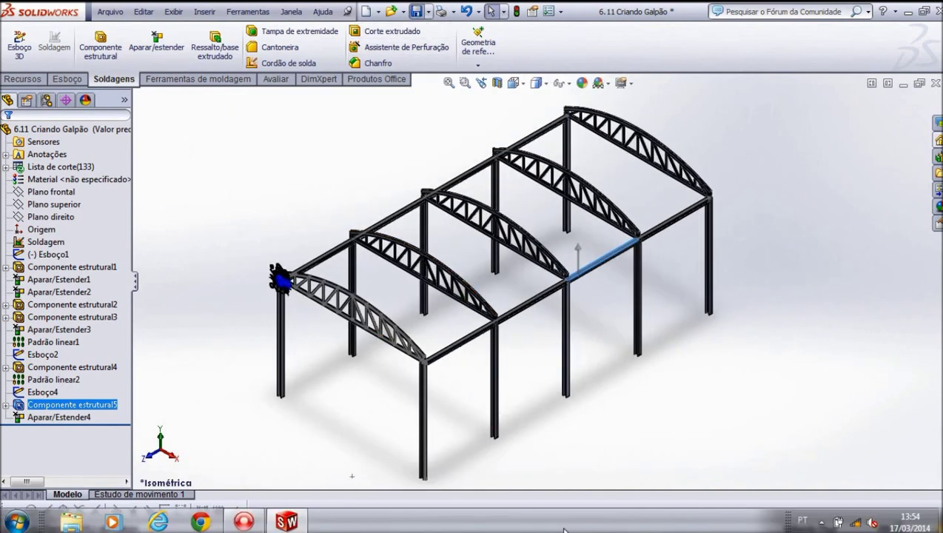
pyautogui.click(409, 451)
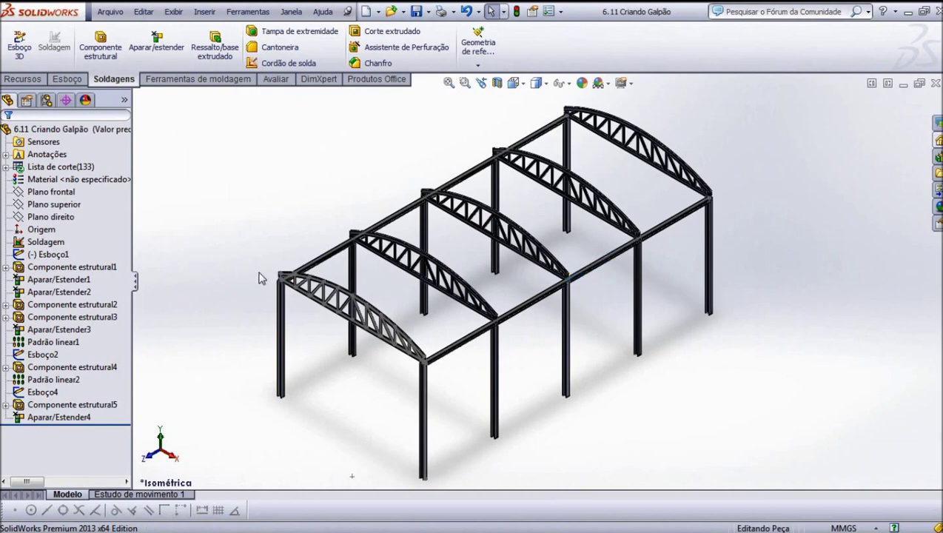
pyautogui.scroll(-3, 311, 299)
pyautogui.scroll(-3, 311, 300)
pyautogui.scroll(2, 313, 304)
pyautogui.scroll(2, 400, 294)
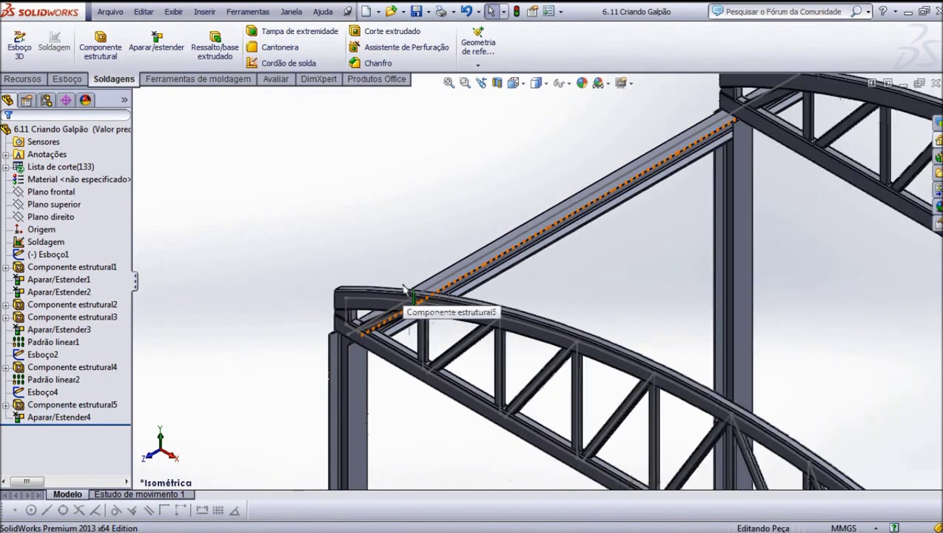
pyautogui.scroll(2, 518, 288)
pyautogui.scroll(2, 623, 283)
pyautogui.scroll(2, 636, 284)
pyautogui.scroll(-2, 698, 249)
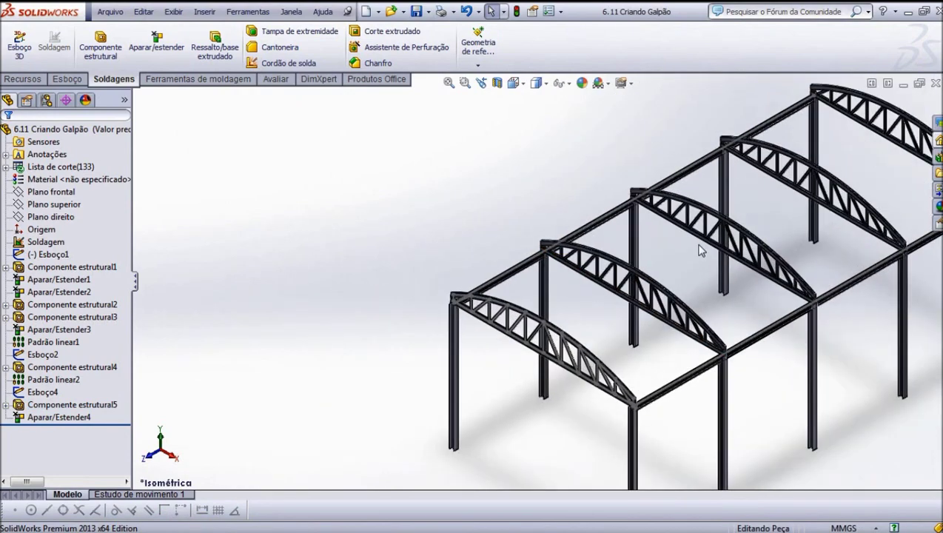
pyautogui.scroll(-2, 620, 229)
pyautogui.scroll(3, 671, 210)
pyautogui.scroll(-2, 688, 178)
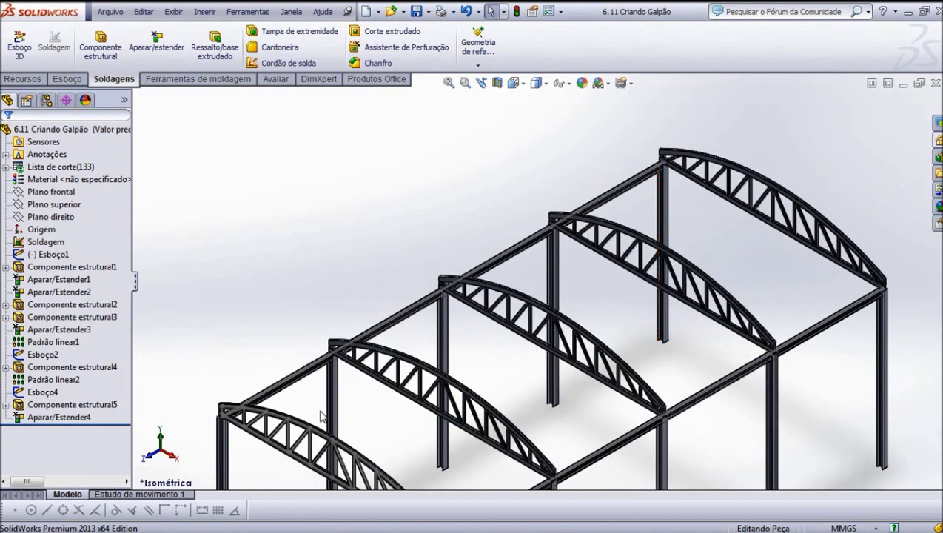
pyautogui.scroll(-2, 268, 426)
pyautogui.scroll(-2, 337, 348)
pyautogui.scroll(-3, 333, 337)
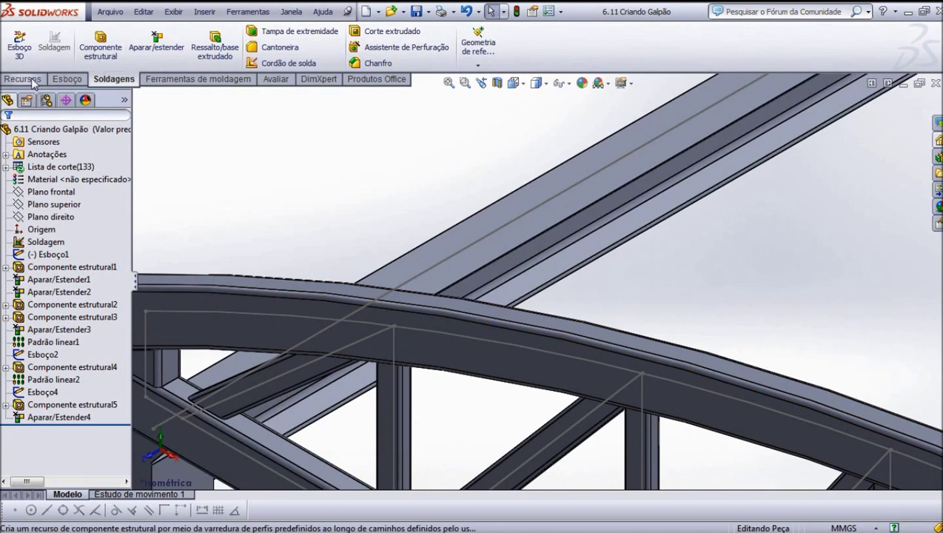
# Float the CommandManager and re-dock it so the sketching commands show.
pyautogui.doubleClick(64, 80)
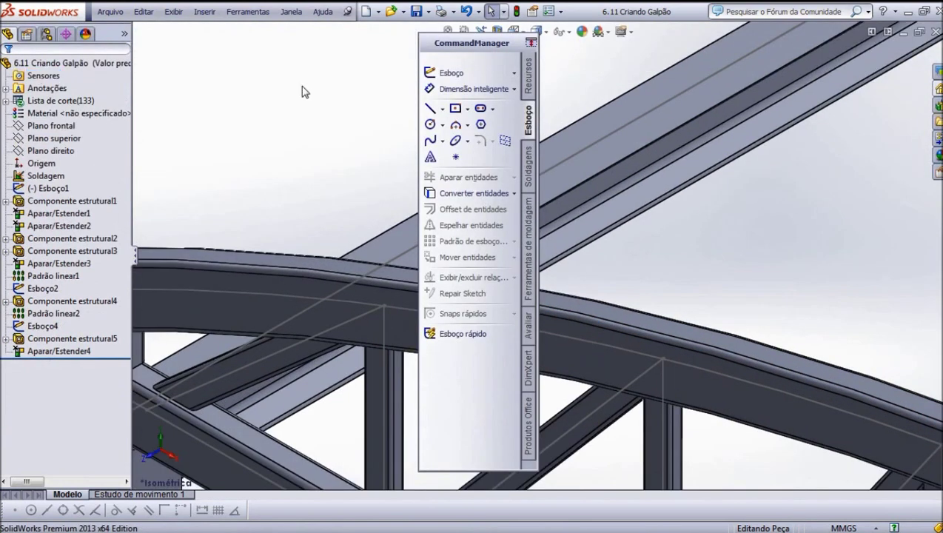
pyautogui.doubleClick(466, 43)
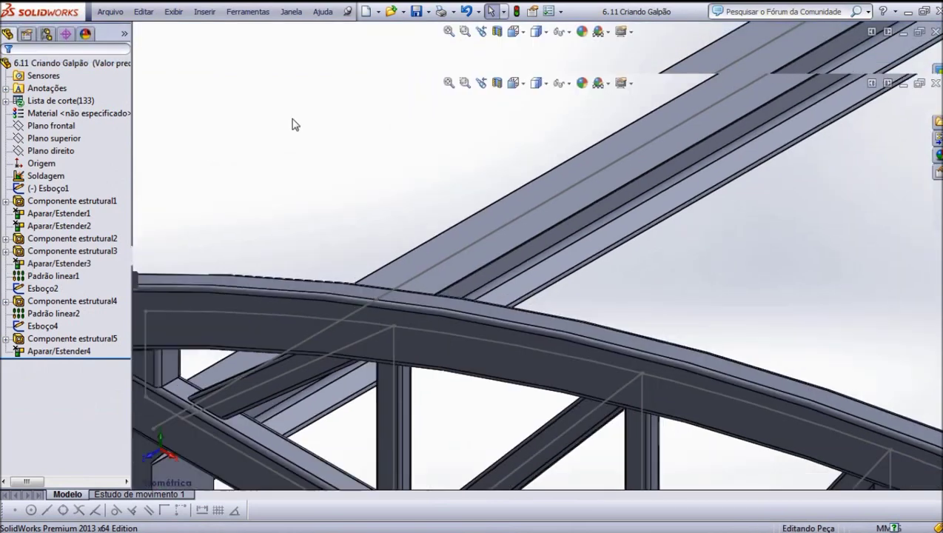
pyautogui.click(106, 182)
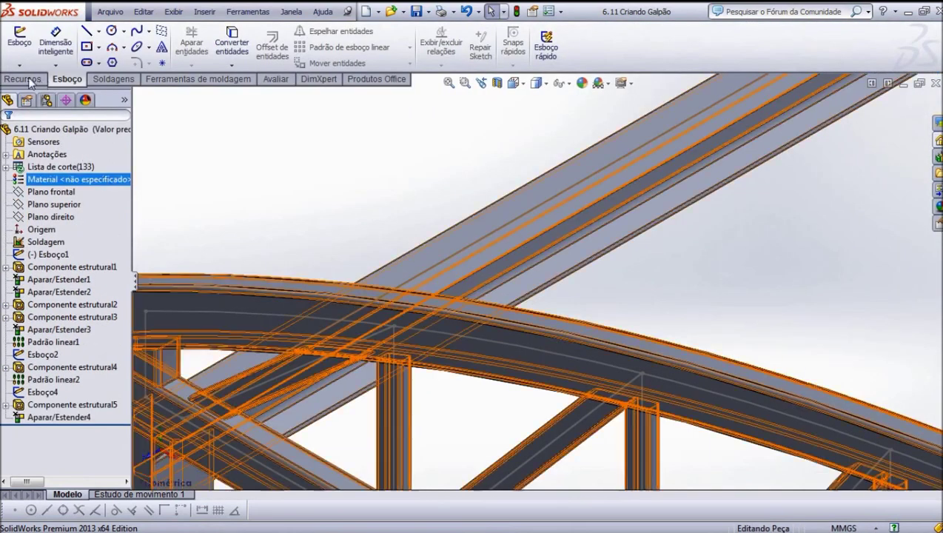
# Create 3DSketch1 with Esboço 3D from the sketch dropdown to hold the purlin lines.
pyautogui.click(20, 65)
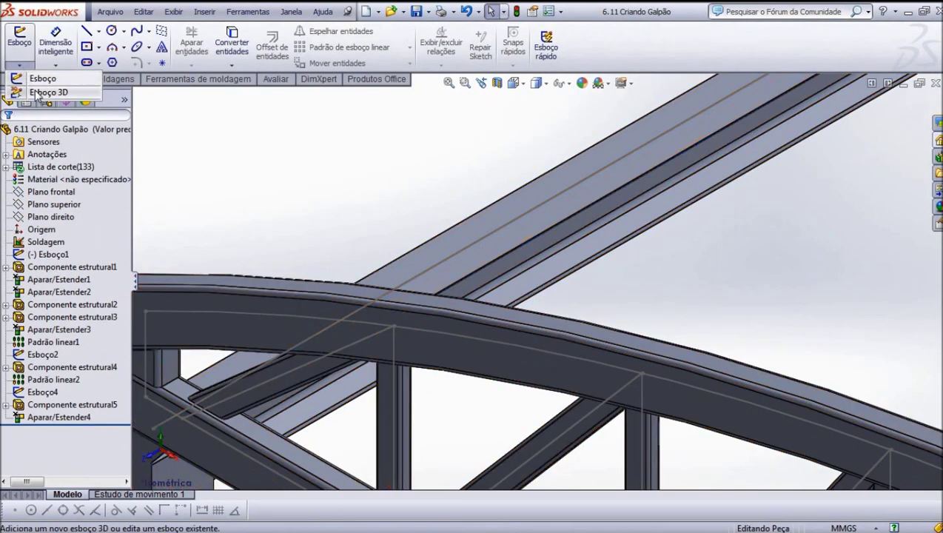
pyautogui.click(46, 92)
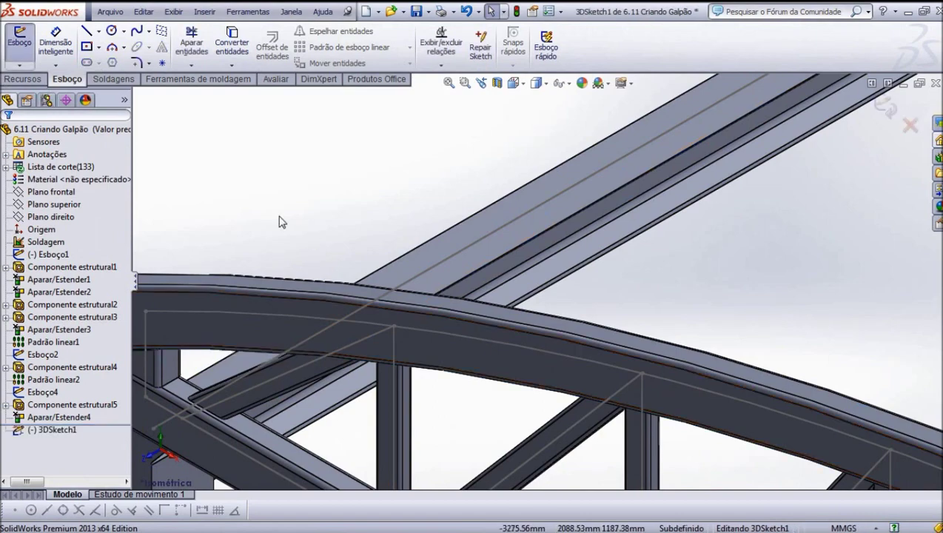
pyautogui.scroll(3, 280, 222)
pyautogui.scroll(3, 280, 222)
pyautogui.scroll(3, 821, 287)
pyautogui.scroll(-5, 466, 277)
pyautogui.scroll(-3, 422, 282)
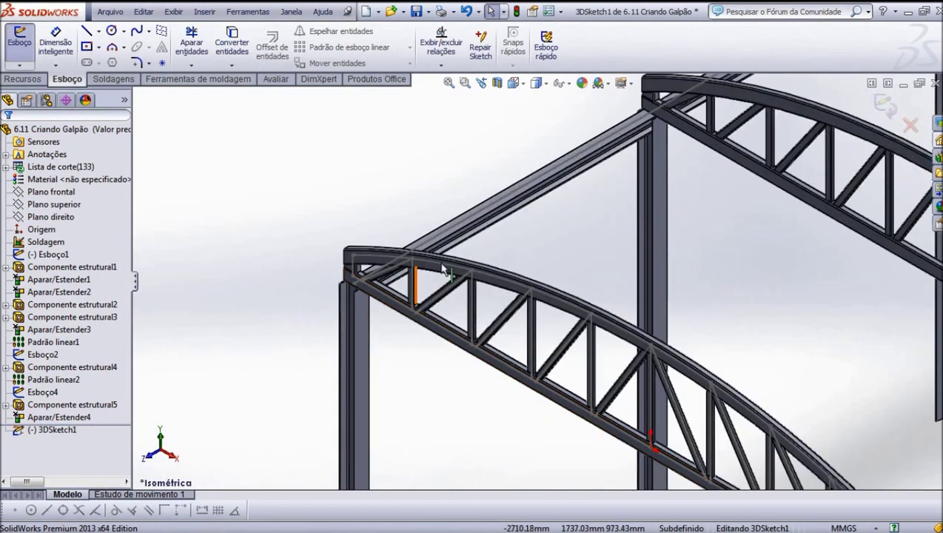
pyautogui.scroll(-2, 422, 281)
pyautogui.scroll(-2, 428, 257)
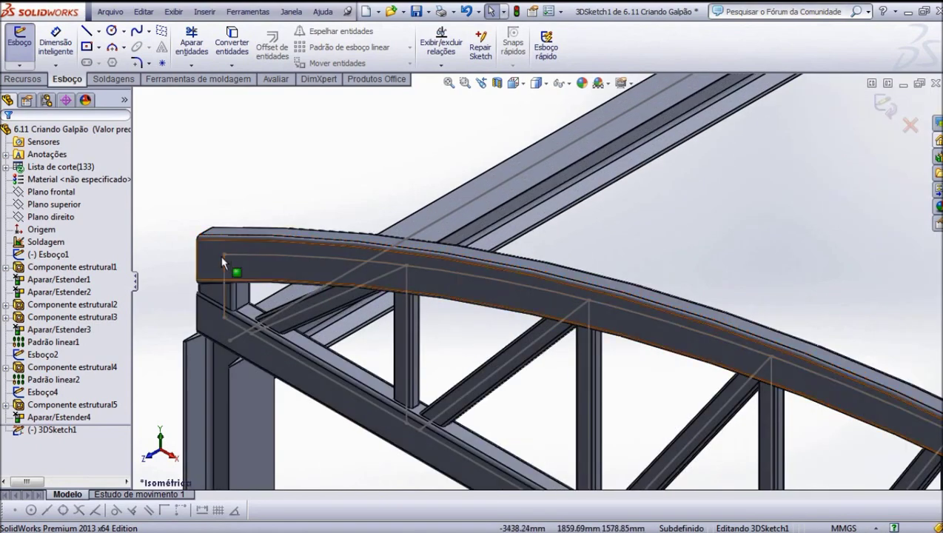
pyautogui.click(87, 32)
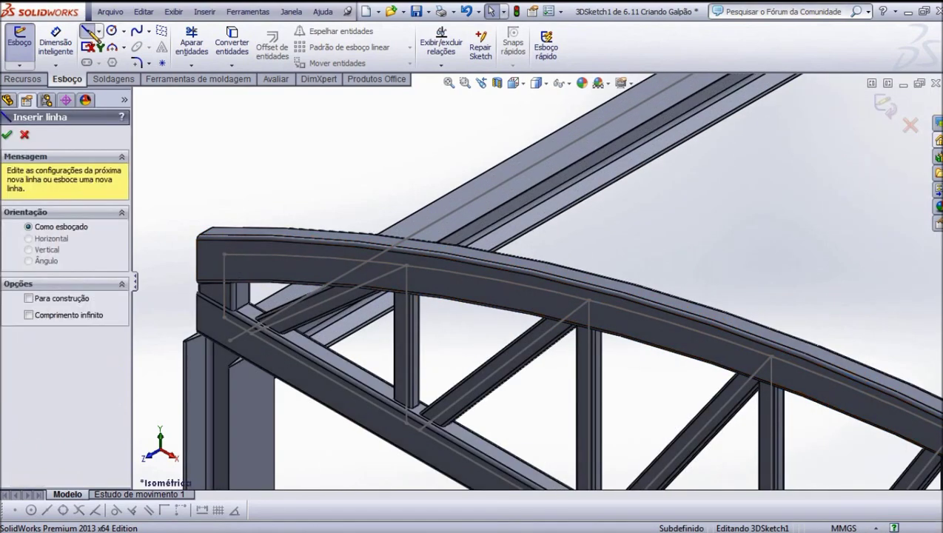
# Draw a YZ-plane line from the front truss's top corner to past the last truss.
pyautogui.click(228, 256)
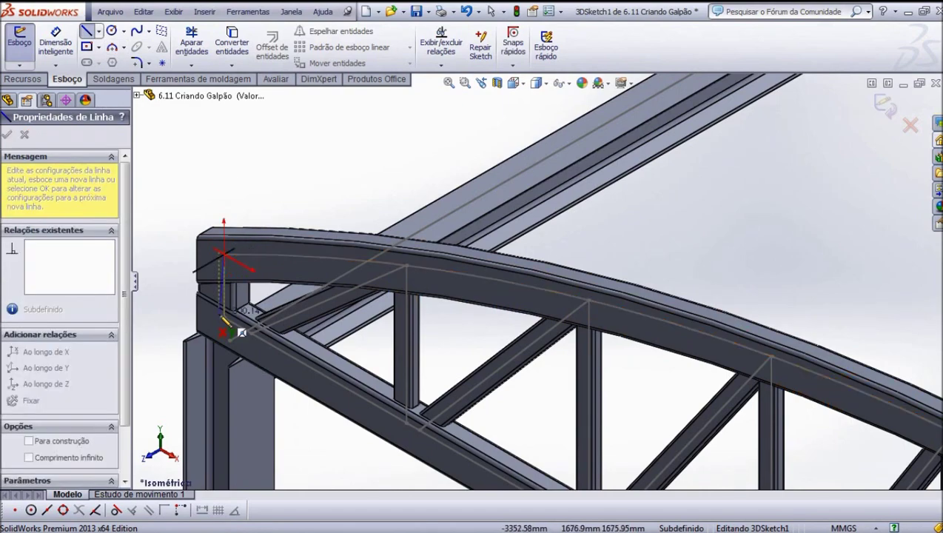
pyautogui.scroll(5, 226, 324)
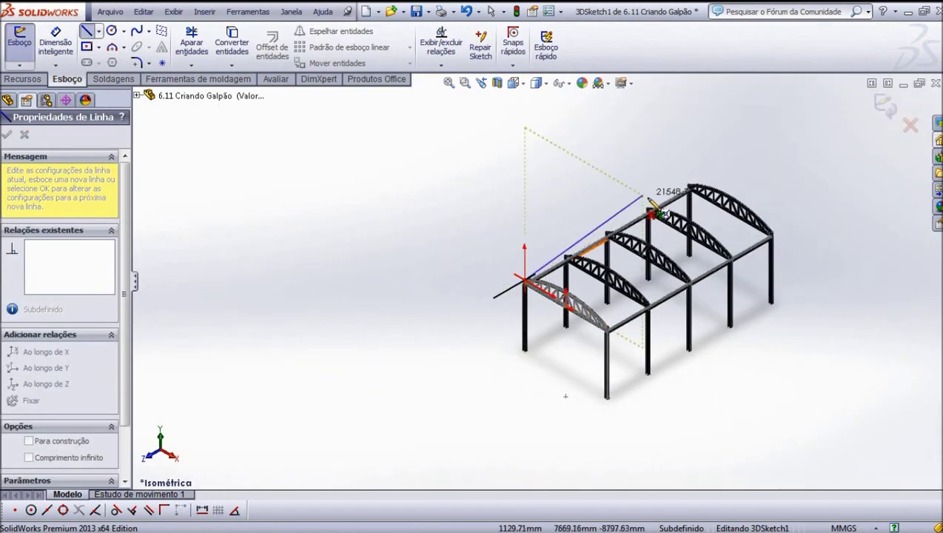
pyautogui.scroll(-3, 714, 196)
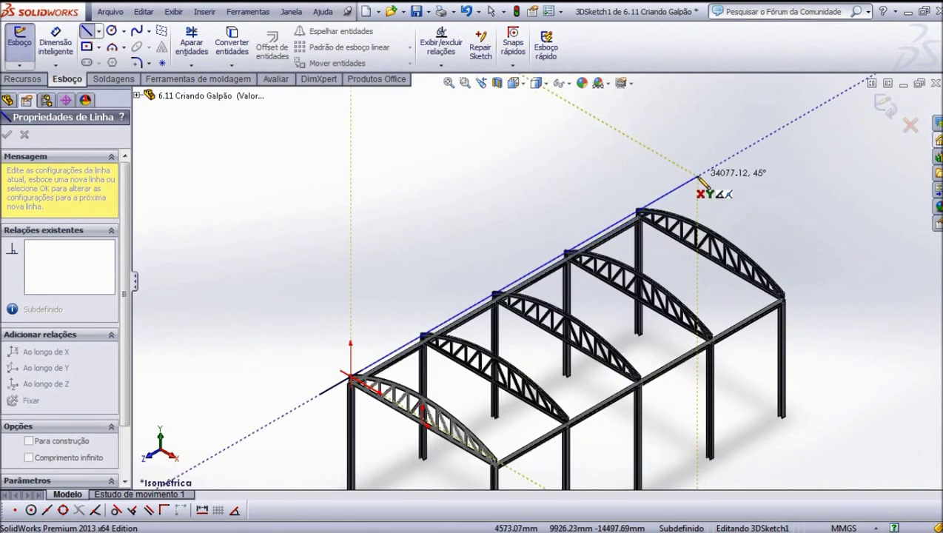
pyautogui.press('Tab')
pyautogui.press('Tab')
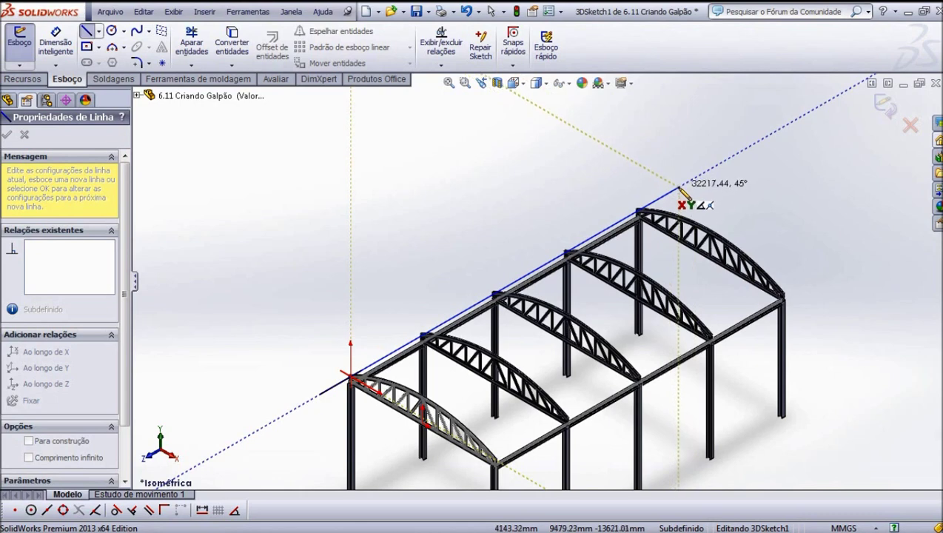
pyautogui.press('Tab')
pyautogui.press('Tab')
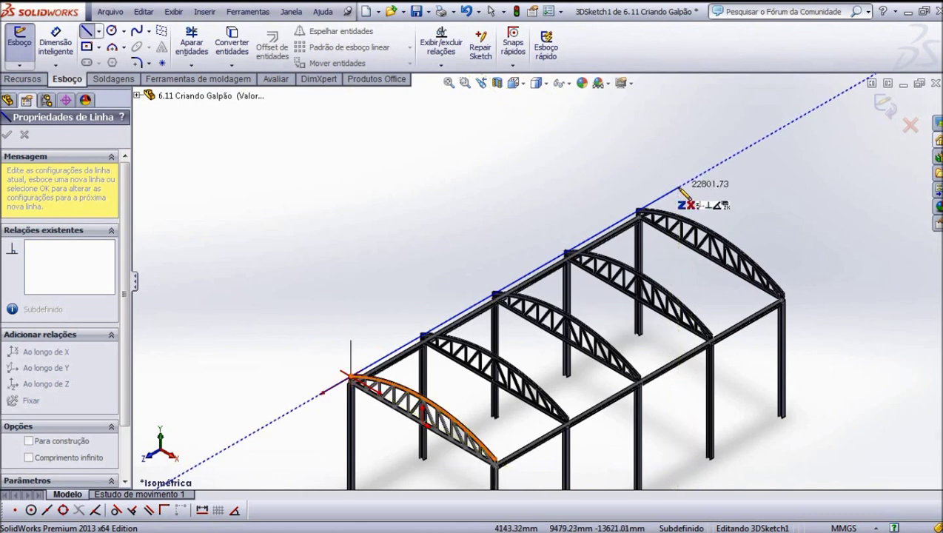
pyautogui.press('Tab')
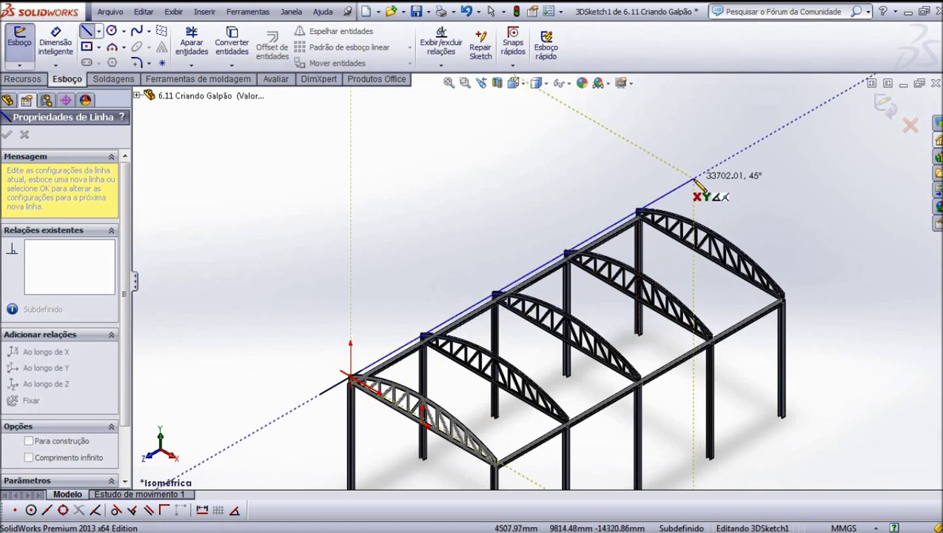
pyautogui.press('Tab')
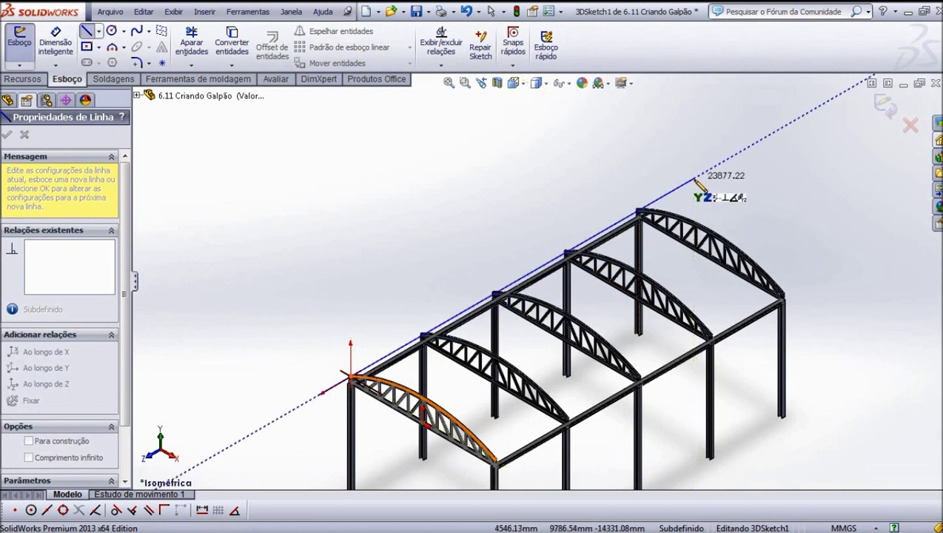
pyautogui.click(681, 185)
pyautogui.rightClick(685, 187)
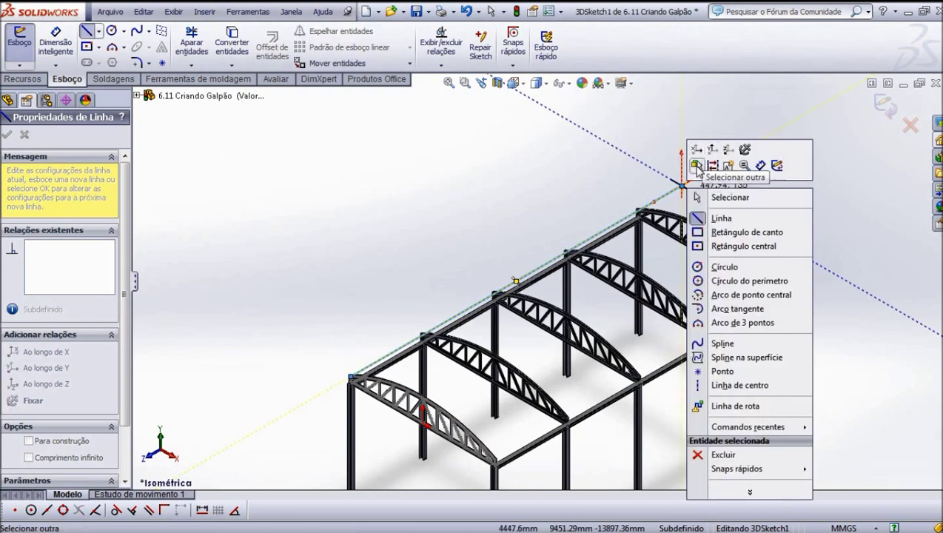
pyautogui.click(729, 198)
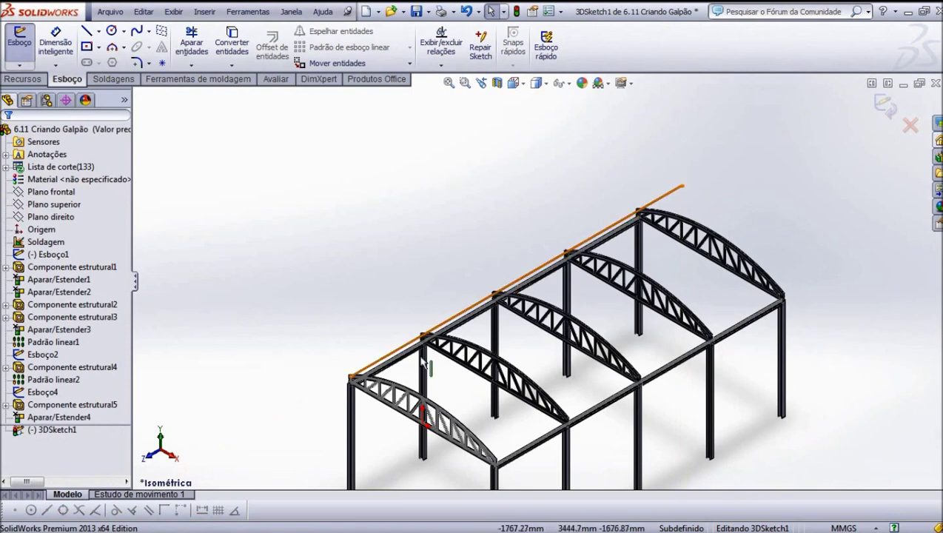
pyautogui.scroll(-2, 414, 374)
pyautogui.scroll(-2, 357, 381)
pyautogui.scroll(-2, 359, 315)
pyautogui.scroll(-2, 359, 314)
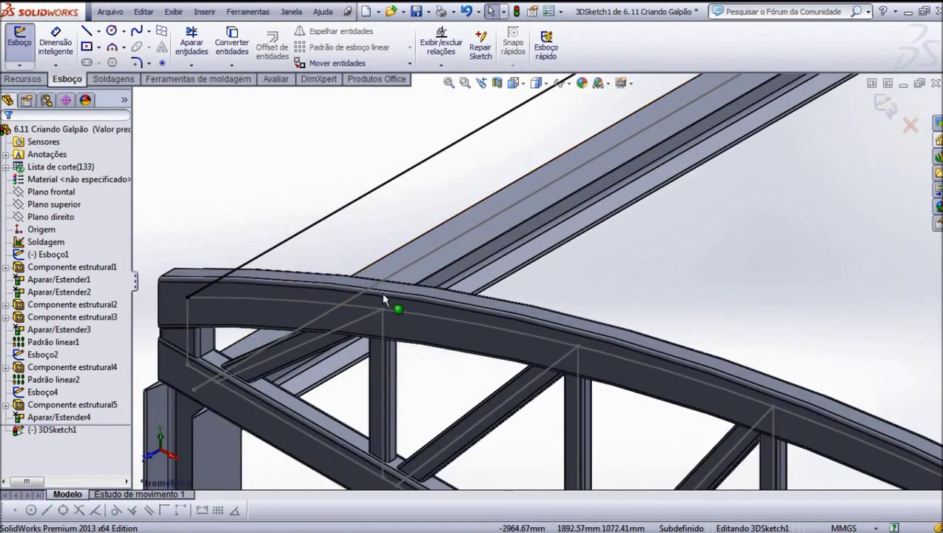
# Draw a lengthwise line along Z from the front truss arch to past the last truss.
pyautogui.click(86, 33)
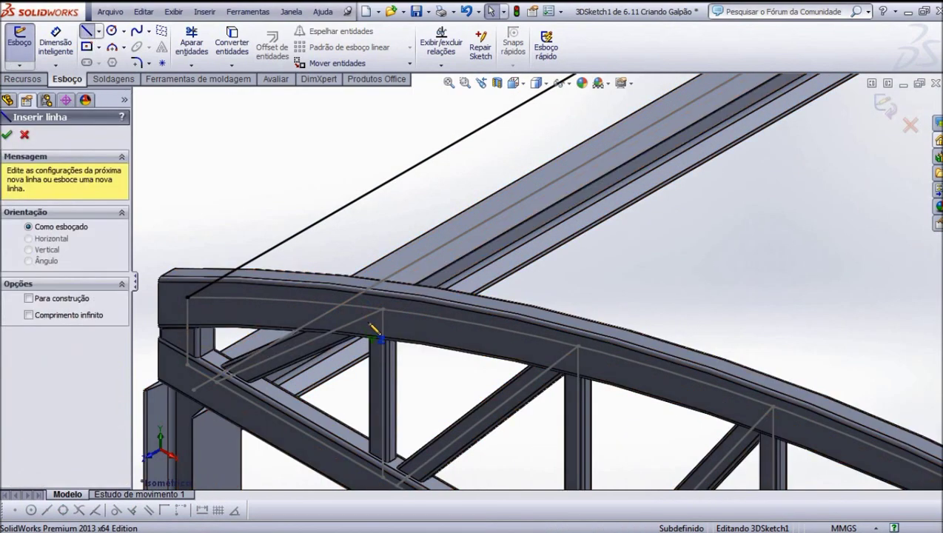
pyautogui.click(382, 311)
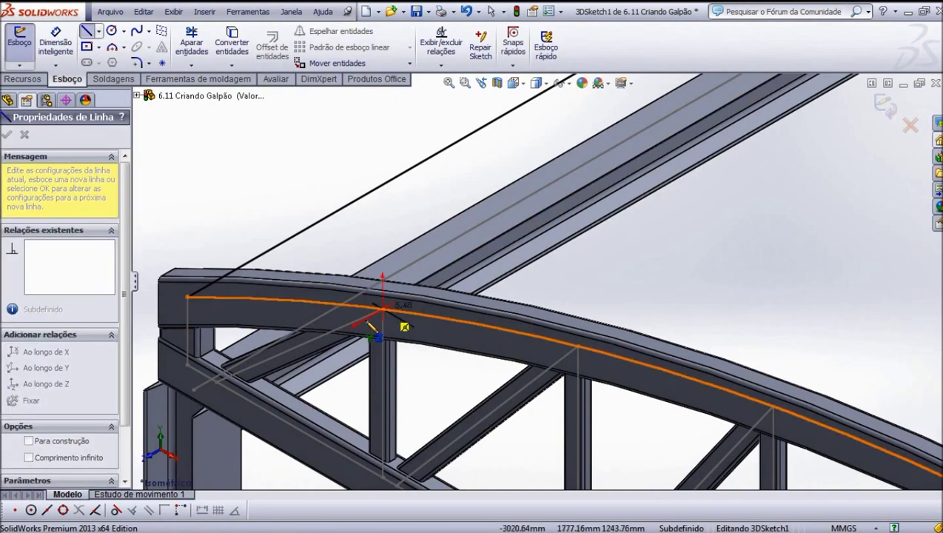
pyautogui.scroll(2, 400, 326)
pyautogui.scroll(2, 386, 331)
pyautogui.scroll(2, 368, 322)
pyautogui.scroll(2, 364, 314)
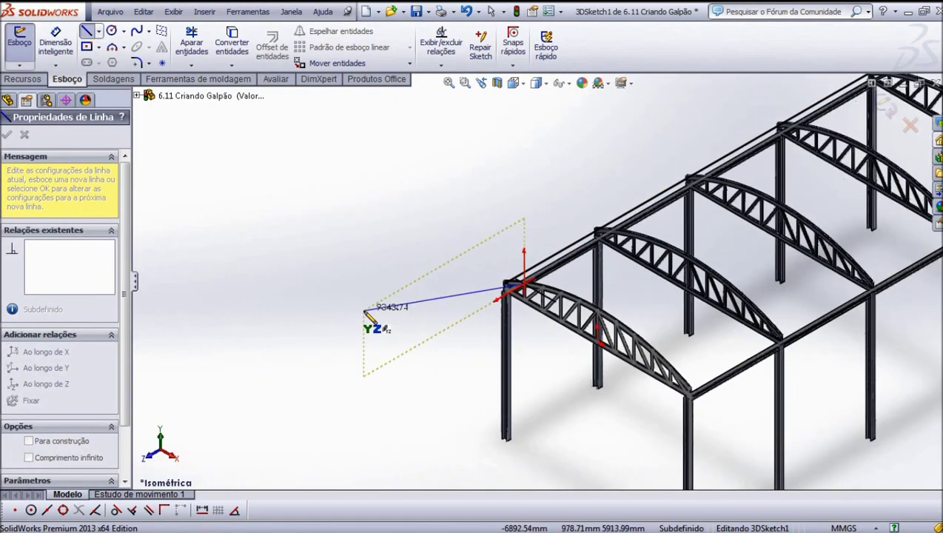
pyautogui.scroll(2, 368, 318)
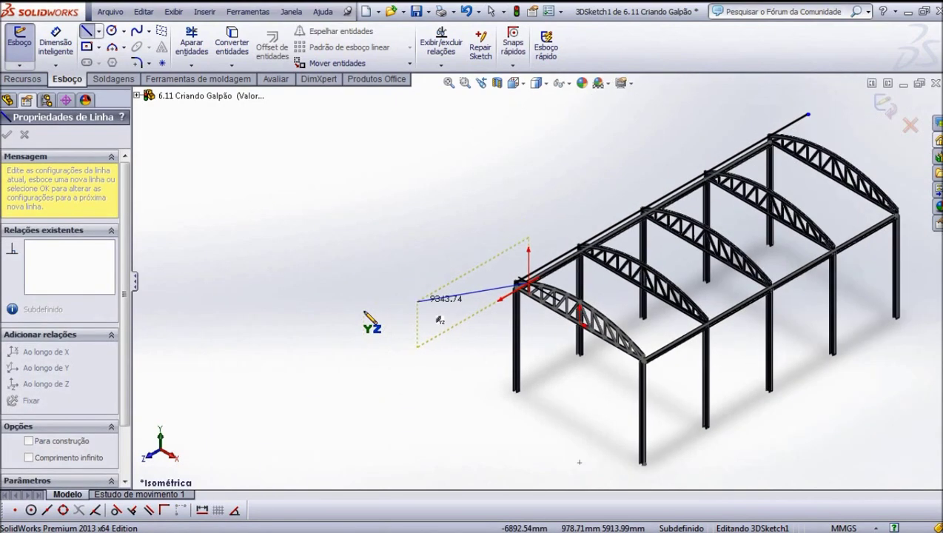
pyautogui.click(817, 116)
pyautogui.rightClick(818, 116)
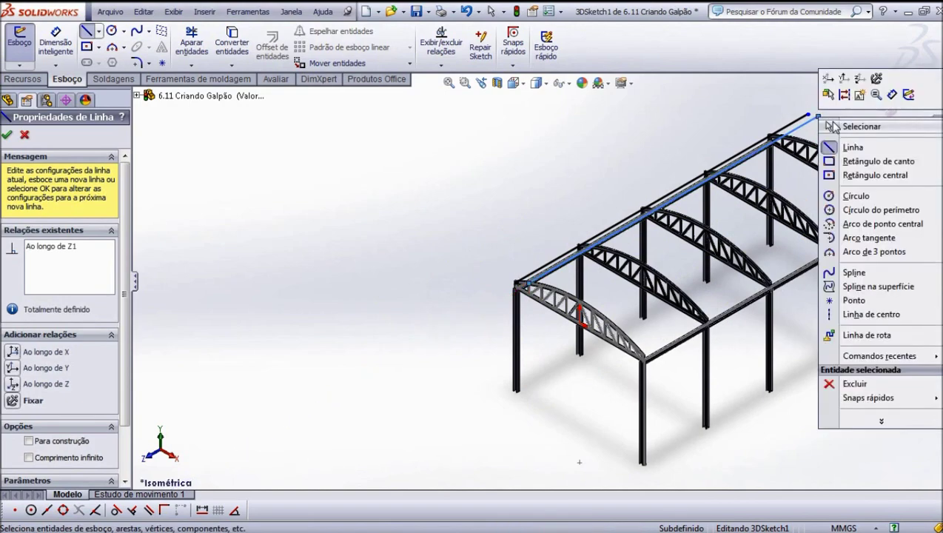
pyautogui.click(847, 130)
pyautogui.scroll(-2, 536, 431)
pyautogui.scroll(-3, 427, 353)
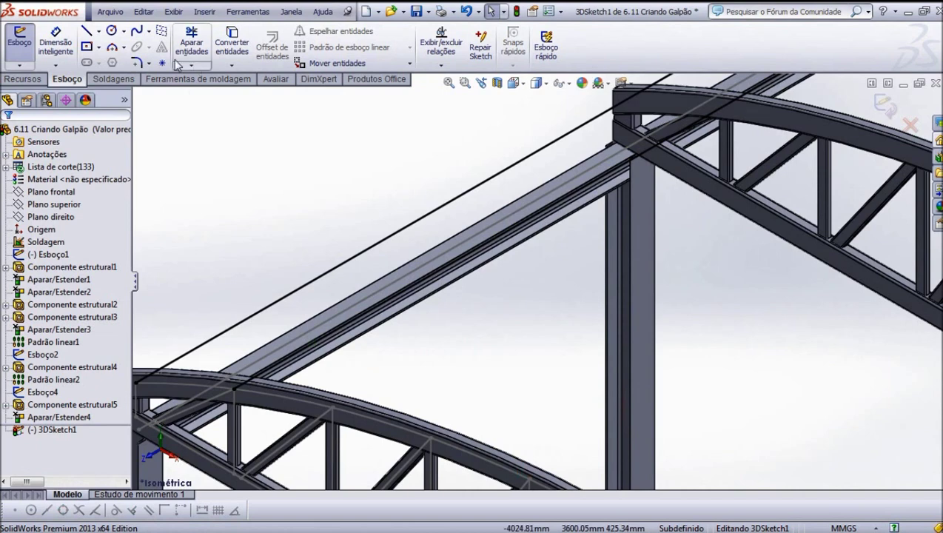
# Draw another lengthwise line from a lower point on the front arch past the far truss.
pyautogui.click(87, 33)
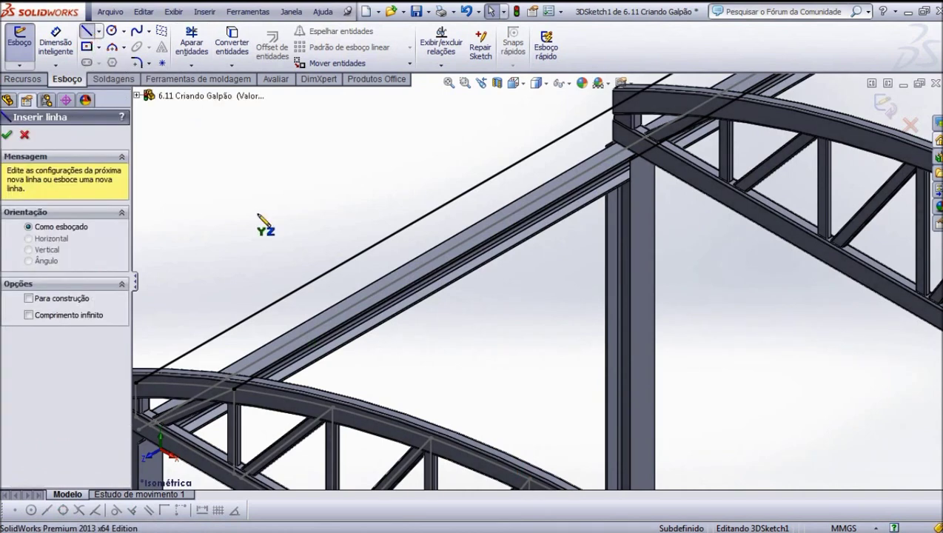
pyautogui.click(333, 409)
pyautogui.scroll(3, 335, 337)
pyautogui.scroll(3, 334, 333)
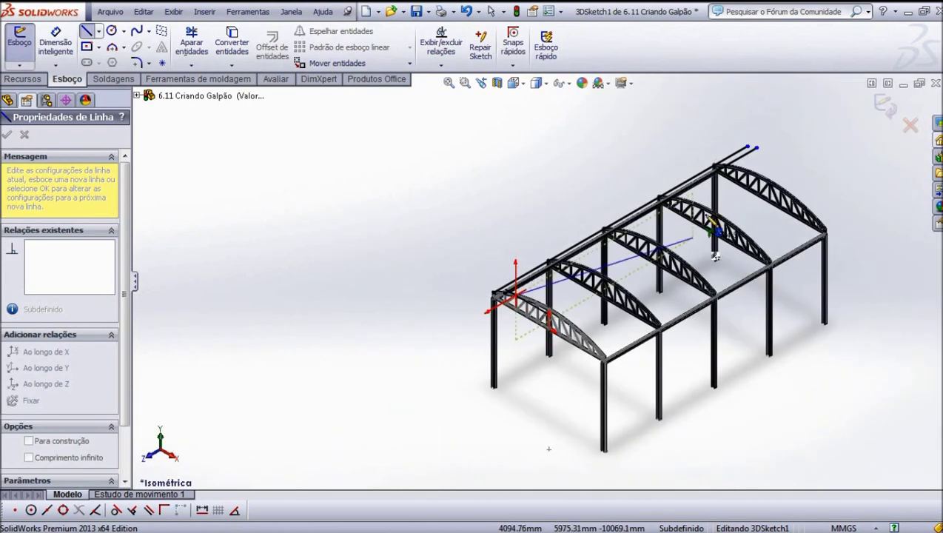
pyautogui.scroll(-3, 780, 189)
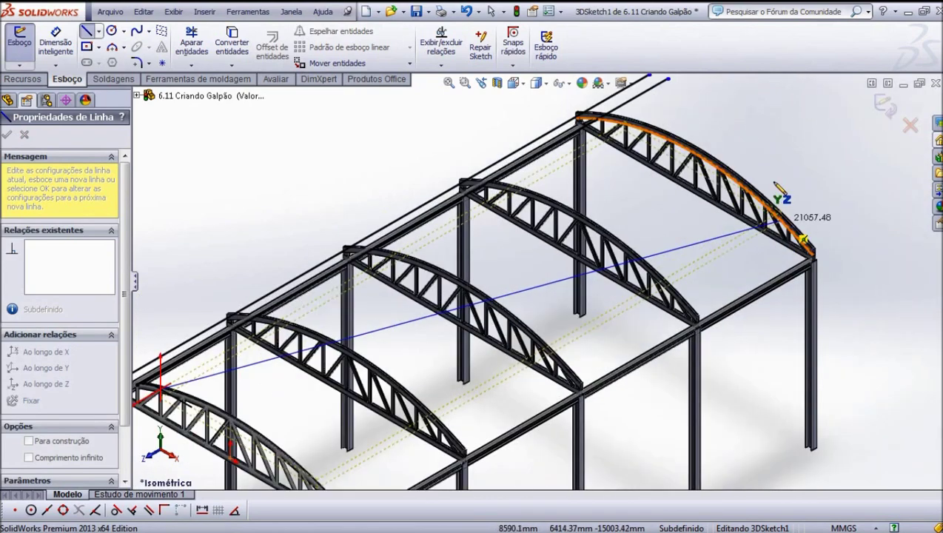
pyautogui.click(680, 89)
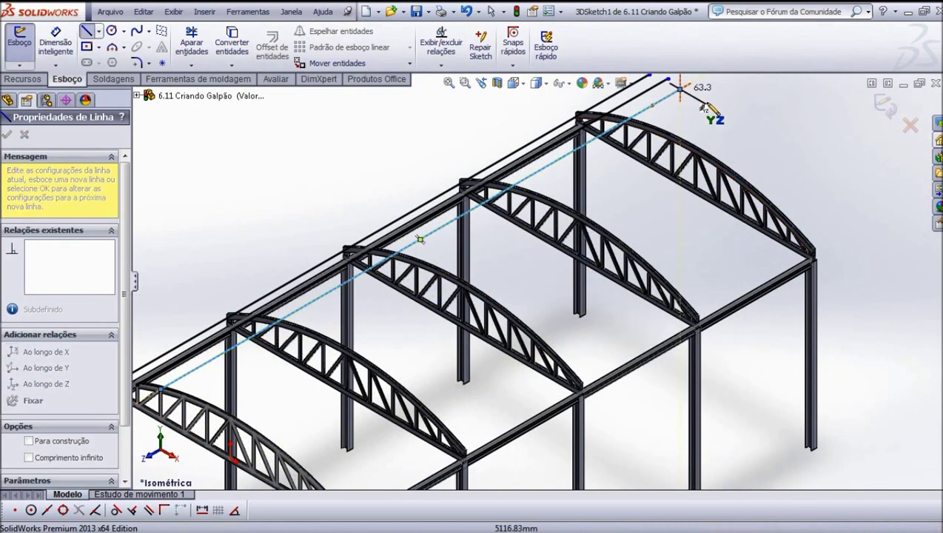
pyautogui.rightClick(680, 88)
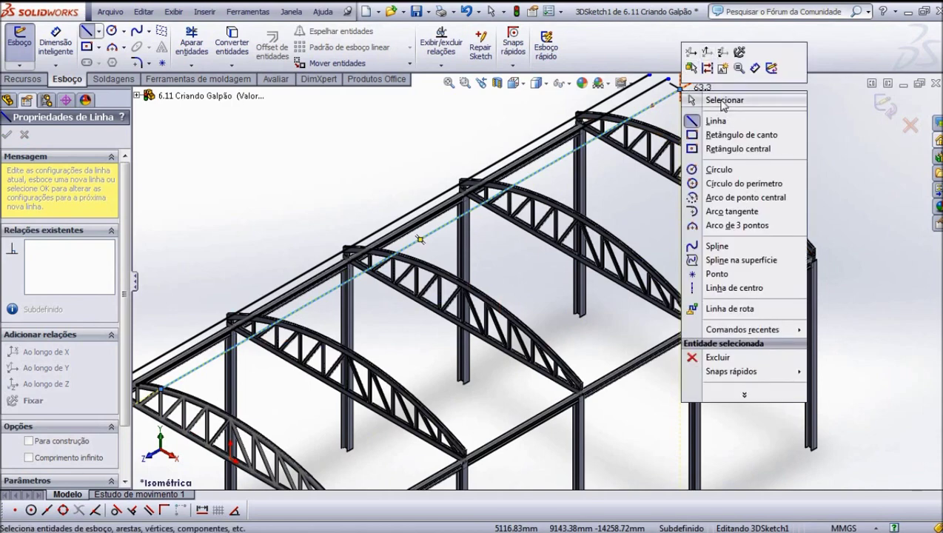
pyautogui.click(714, 100)
pyautogui.scroll(3, 624, 185)
pyautogui.scroll(2, 539, 279)
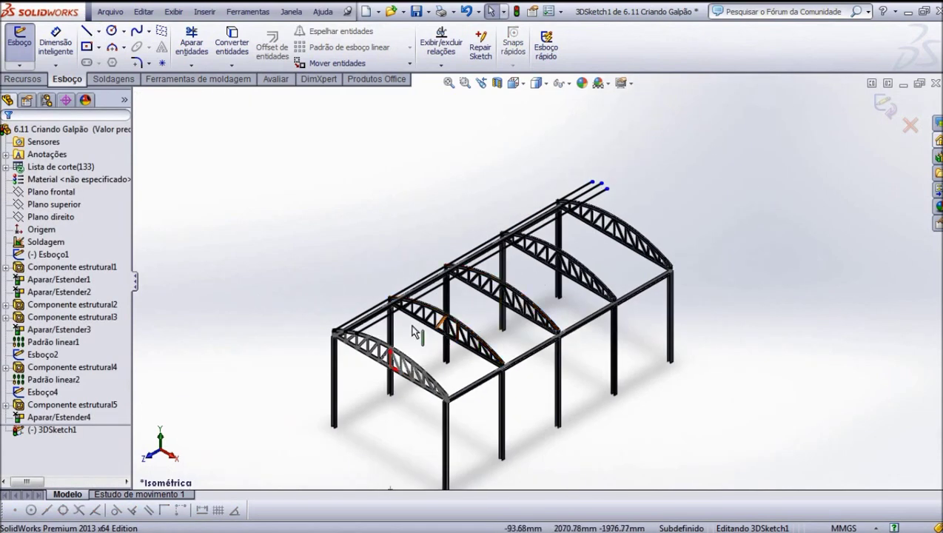
pyautogui.scroll(-3, 415, 334)
pyautogui.scroll(-3, 411, 284)
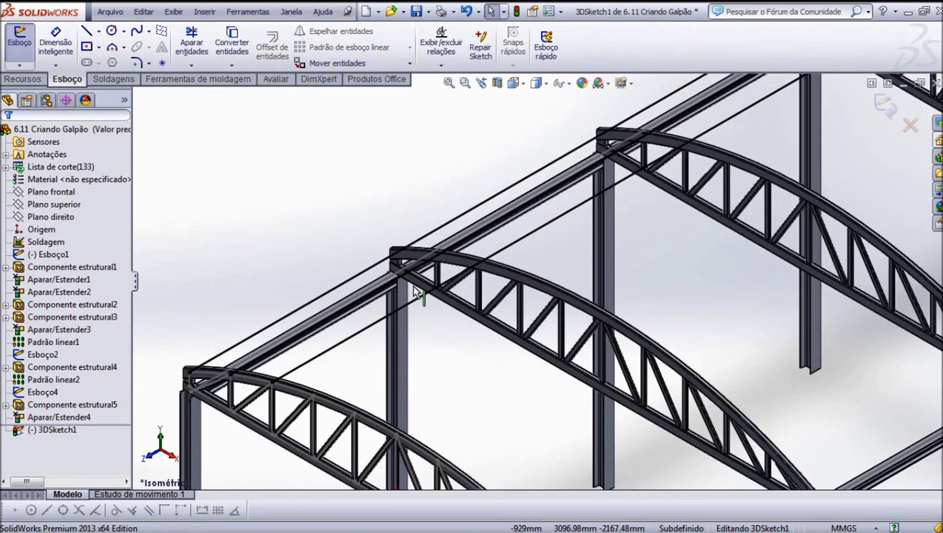
pyautogui.scroll(-2, 362, 365)
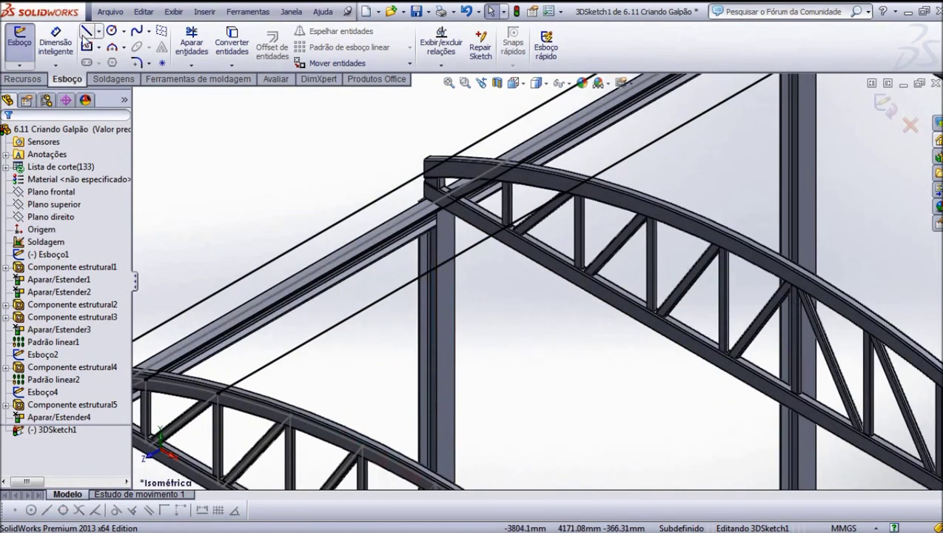
# Add two purlin lines from points on the front truss arch to beyond the far truss.
pyautogui.click(86, 33)
pyautogui.click(290, 416)
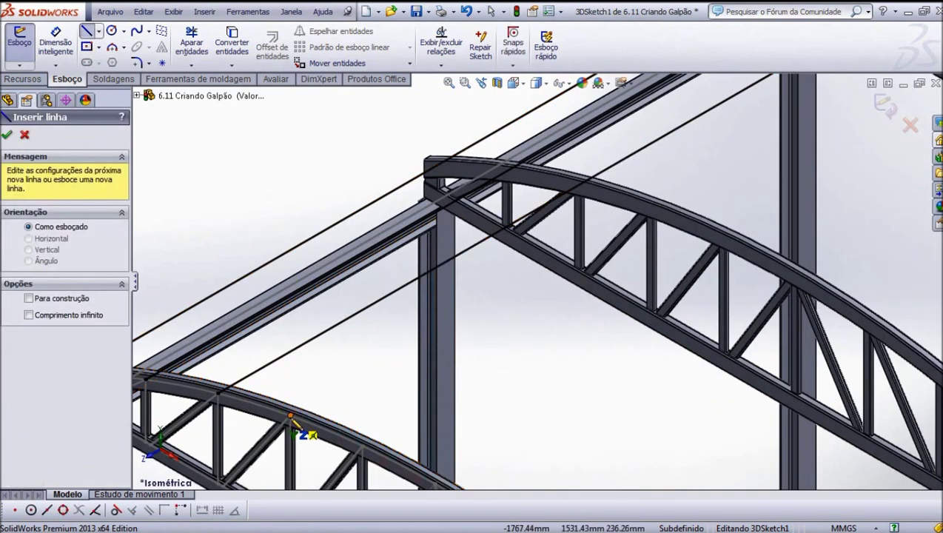
pyautogui.scroll(3, 364, 391)
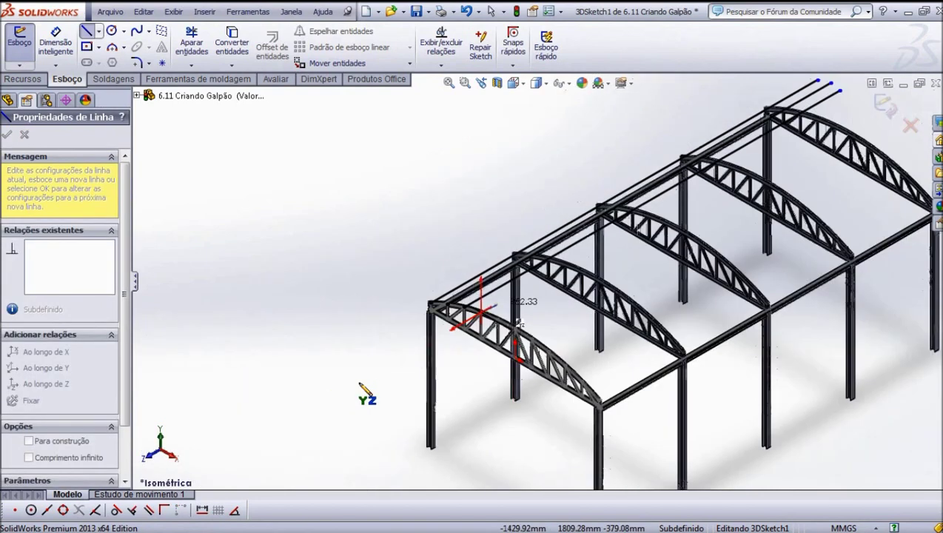
pyautogui.scroll(2, 364, 391)
pyautogui.scroll(-2, 770, 222)
pyautogui.scroll(-2, 722, 201)
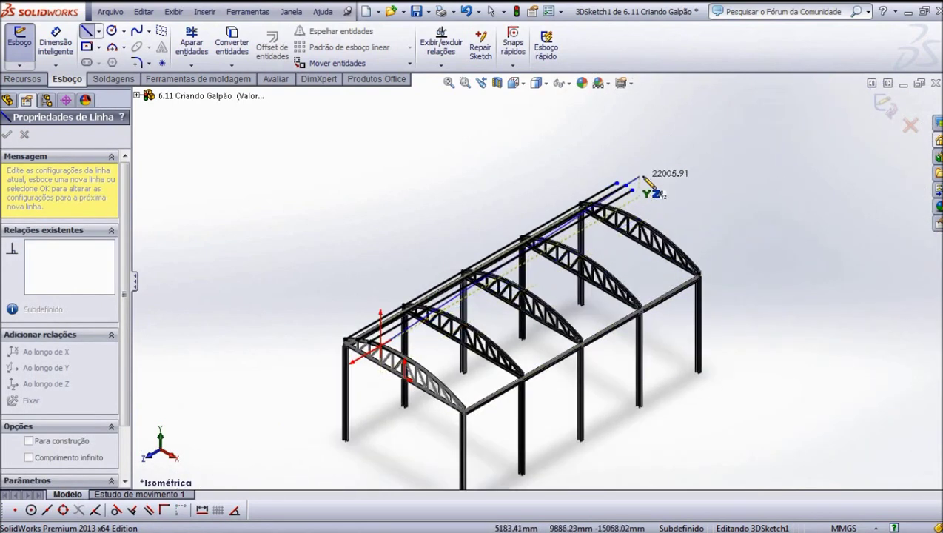
pyautogui.scroll(-3, 641, 189)
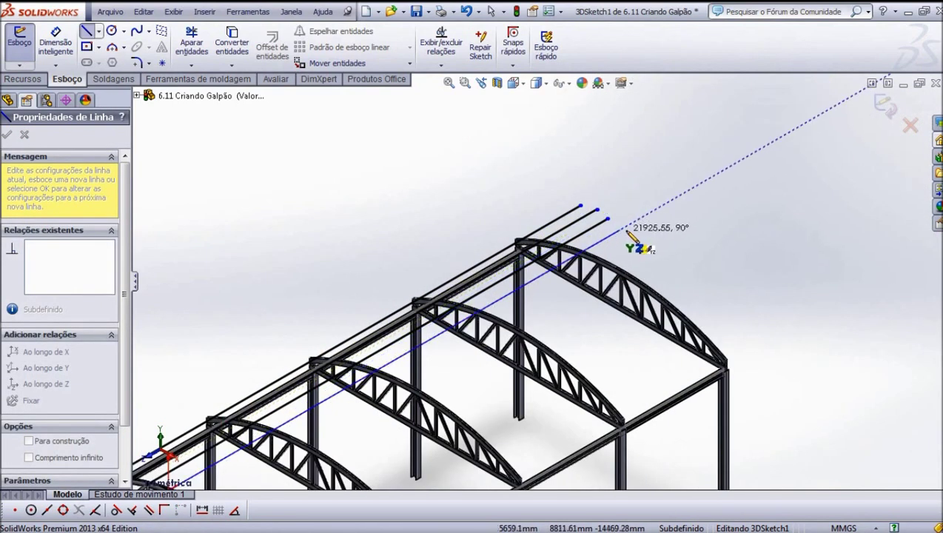
pyautogui.click(628, 227)
pyautogui.rightClick(638, 222)
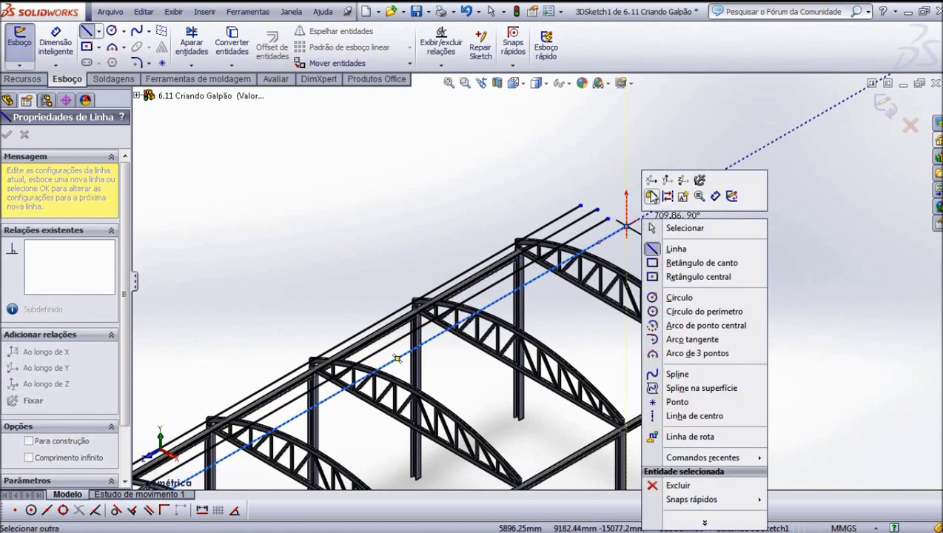
pyautogui.click(680, 231)
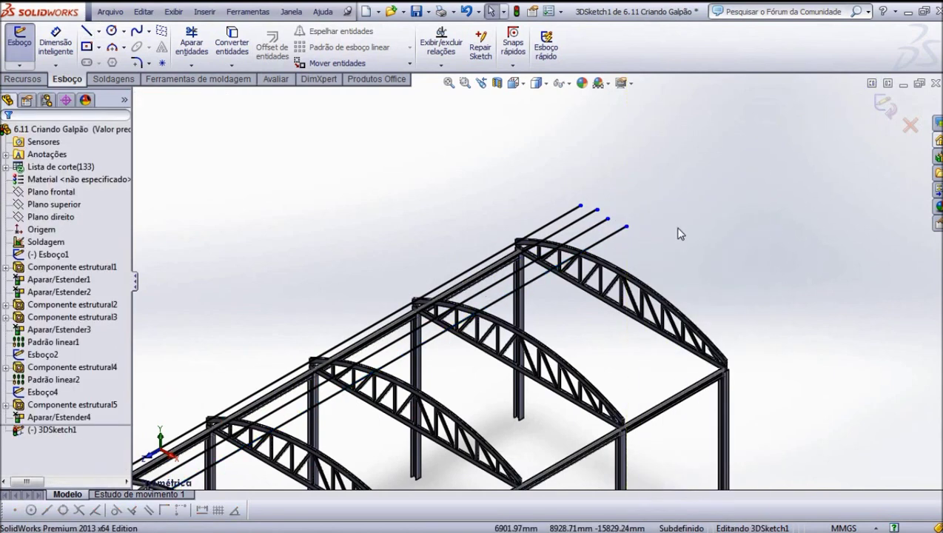
pyautogui.scroll(3, 473, 295)
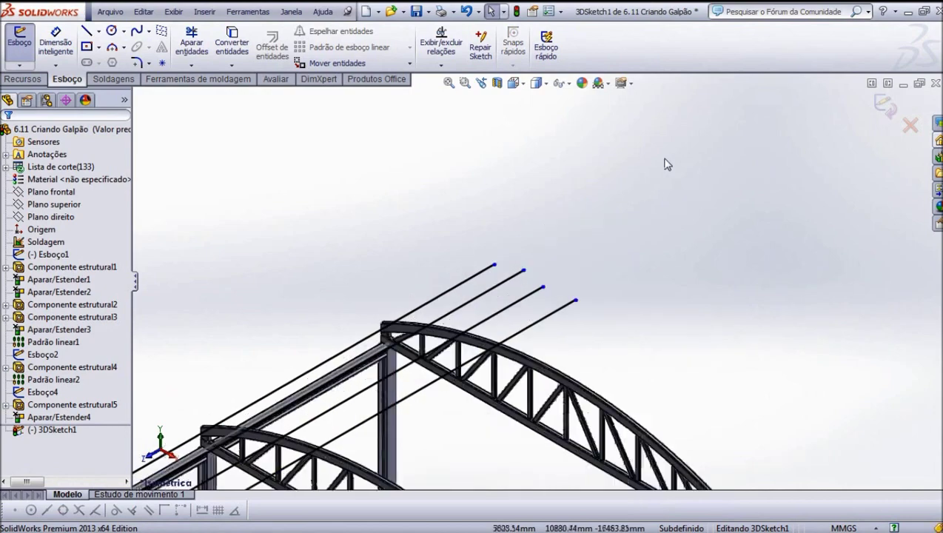
pyautogui.scroll(2, 479, 292)
pyautogui.scroll(2, 424, 344)
pyautogui.scroll(-2, 424, 345)
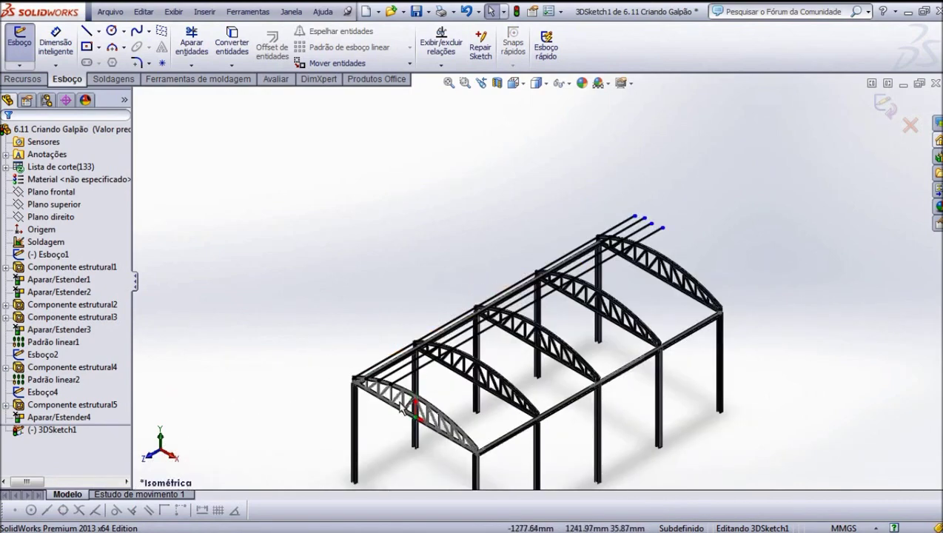
pyautogui.scroll(-2, 444, 351)
pyautogui.scroll(-3, 456, 357)
pyautogui.scroll(-3, 457, 357)
pyautogui.scroll(1, 457, 357)
pyautogui.scroll(-3, 457, 357)
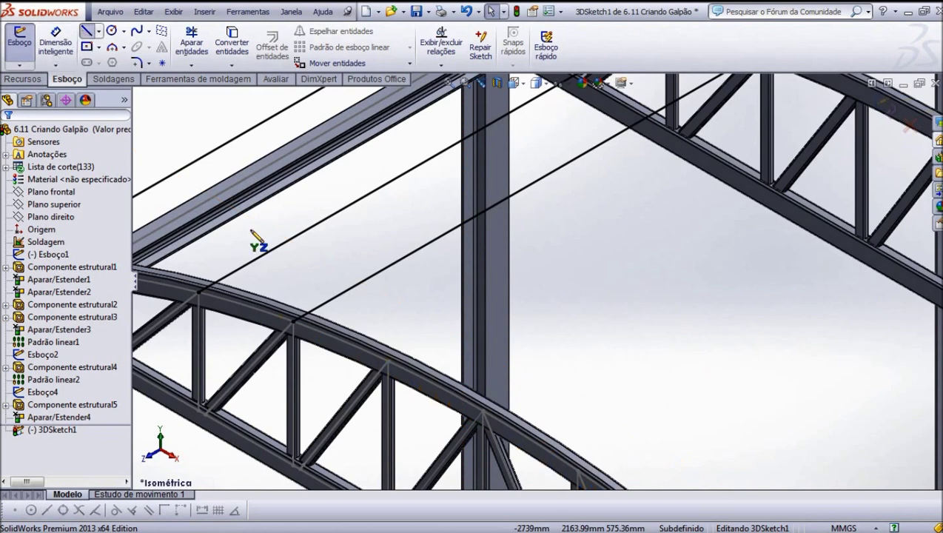
pyautogui.click(86, 33)
pyautogui.click(388, 362)
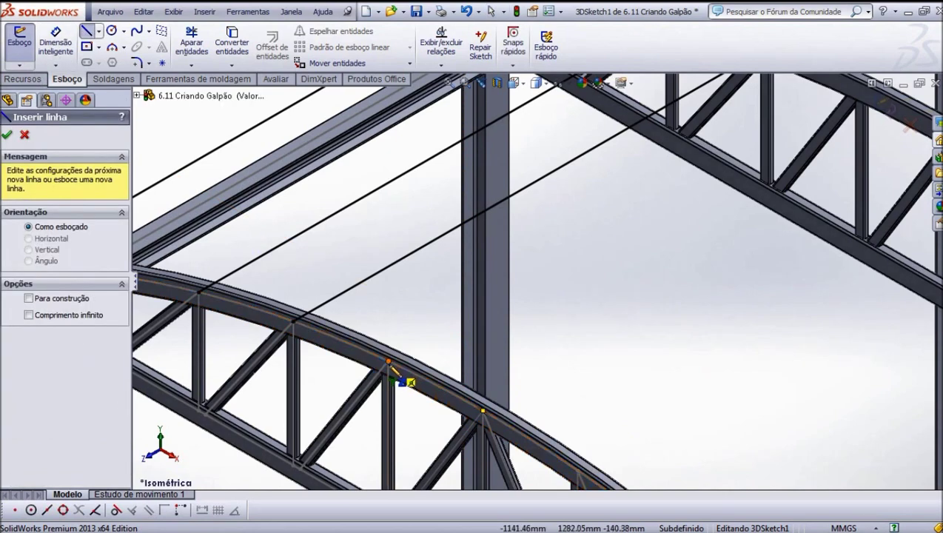
pyautogui.click(405, 376)
pyautogui.scroll(2, 453, 326)
pyautogui.scroll(3, 453, 327)
pyautogui.scroll(3, 453, 327)
pyautogui.scroll(-2, 712, 192)
pyautogui.scroll(-3, 707, 194)
pyautogui.scroll(-3, 704, 196)
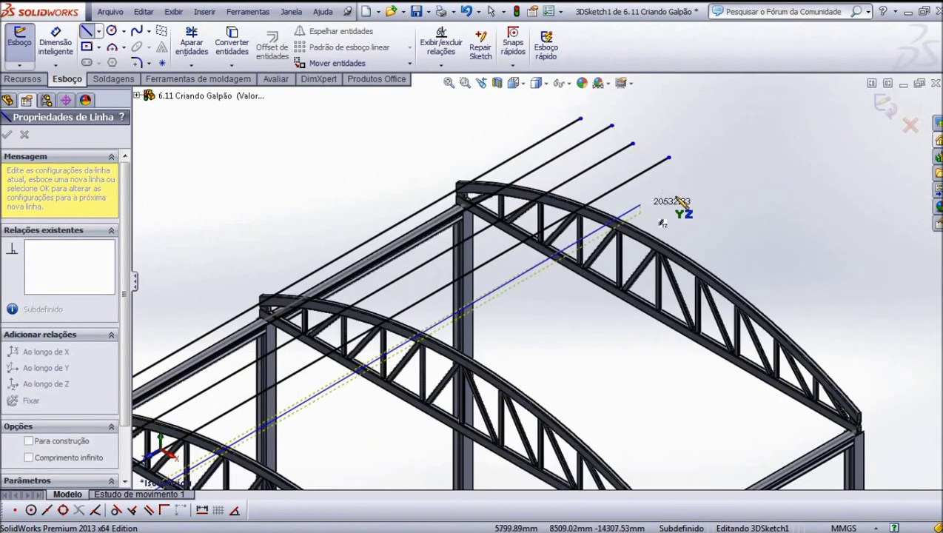
pyautogui.click(694, 182)
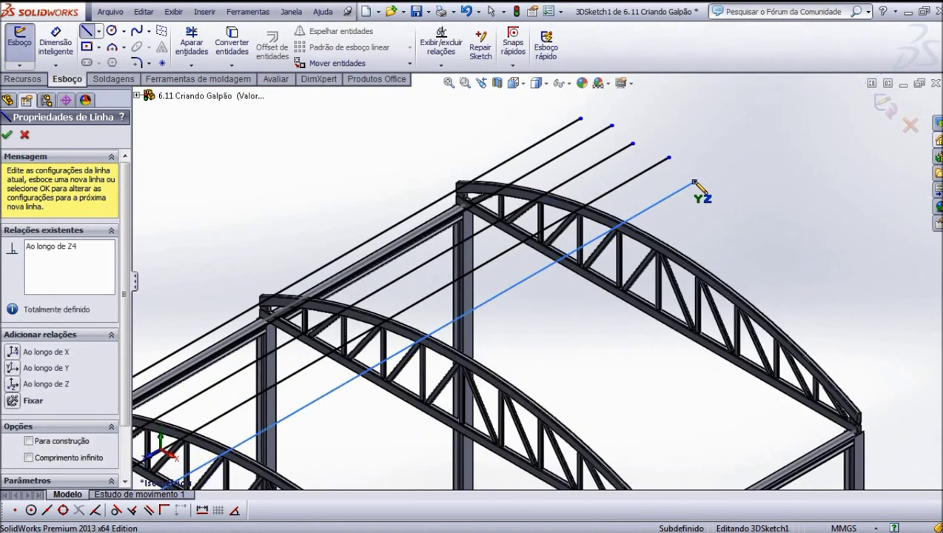
pyautogui.rightClick(694, 182)
pyautogui.click(729, 190)
pyautogui.scroll(3, 404, 244)
pyautogui.scroll(3, 404, 244)
pyautogui.scroll(-1, 411, 409)
pyautogui.scroll(-2, 411, 409)
pyautogui.scroll(-2, 411, 409)
pyautogui.scroll(-2, 412, 409)
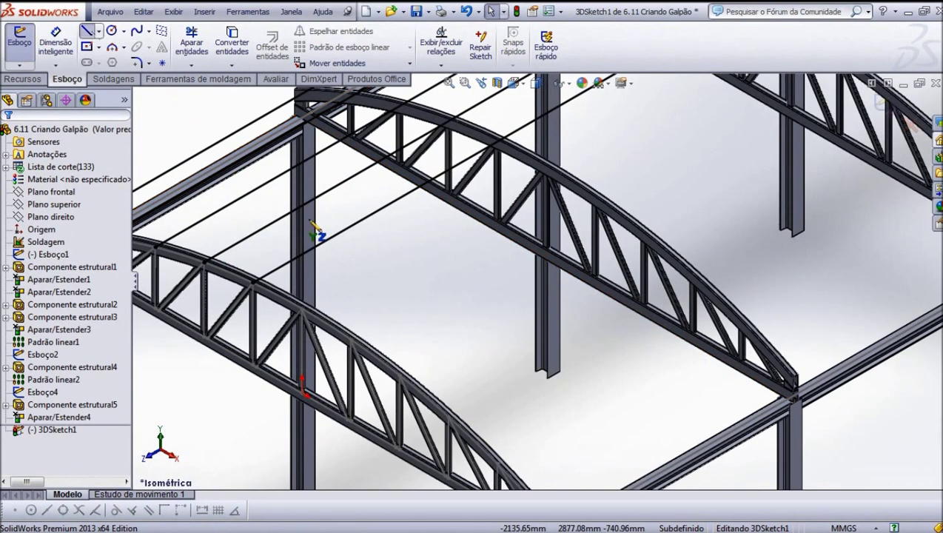
# Add two more purlin lines from lower arch points, each running past the last truss.
pyautogui.click(301, 309)
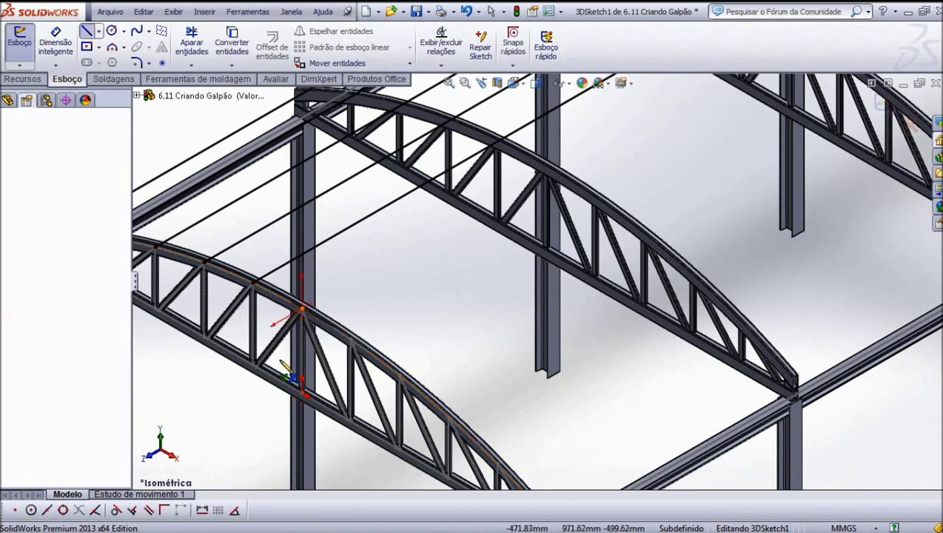
pyautogui.scroll(2, 289, 363)
pyautogui.scroll(1, 392, 320)
pyautogui.scroll(2, 359, 324)
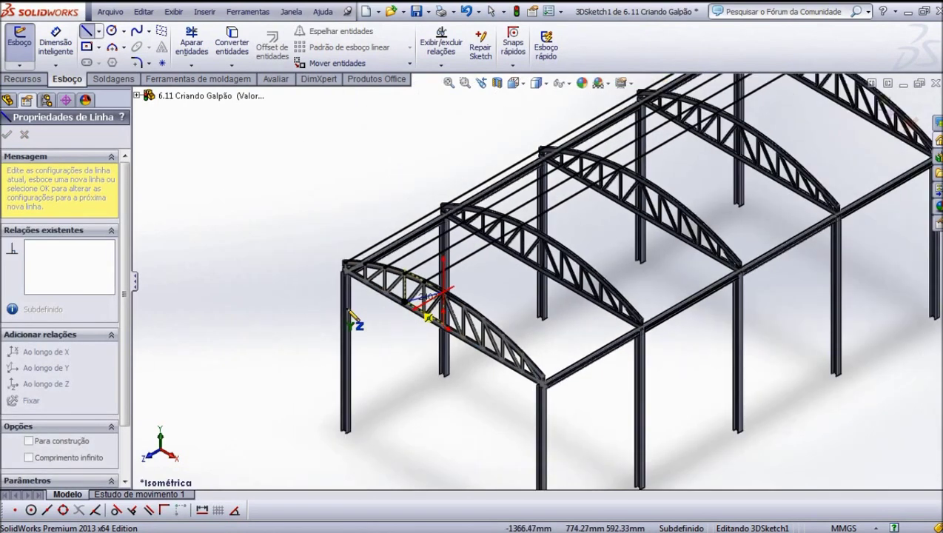
pyautogui.scroll(1, 358, 324)
pyautogui.scroll(-1, 709, 154)
pyautogui.scroll(-2, 708, 154)
pyautogui.scroll(-2, 708, 154)
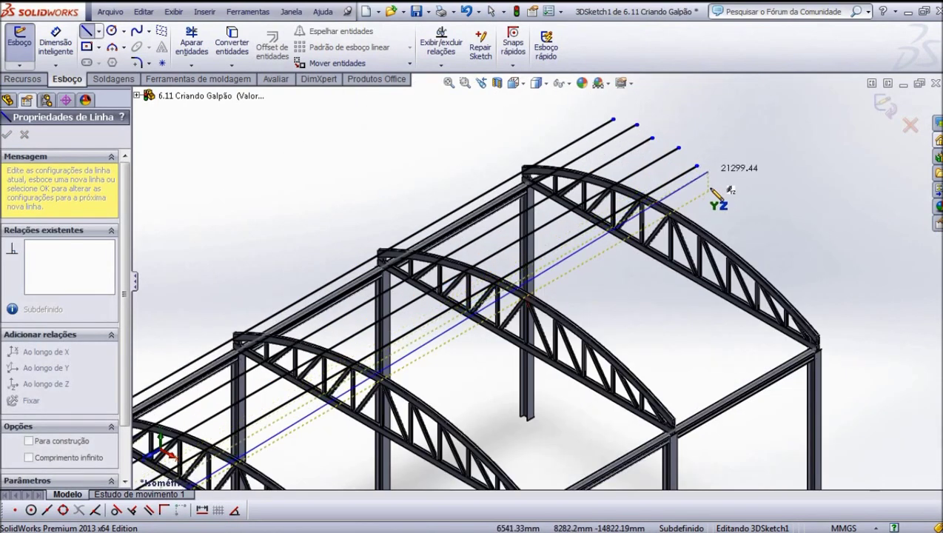
pyautogui.click(716, 187)
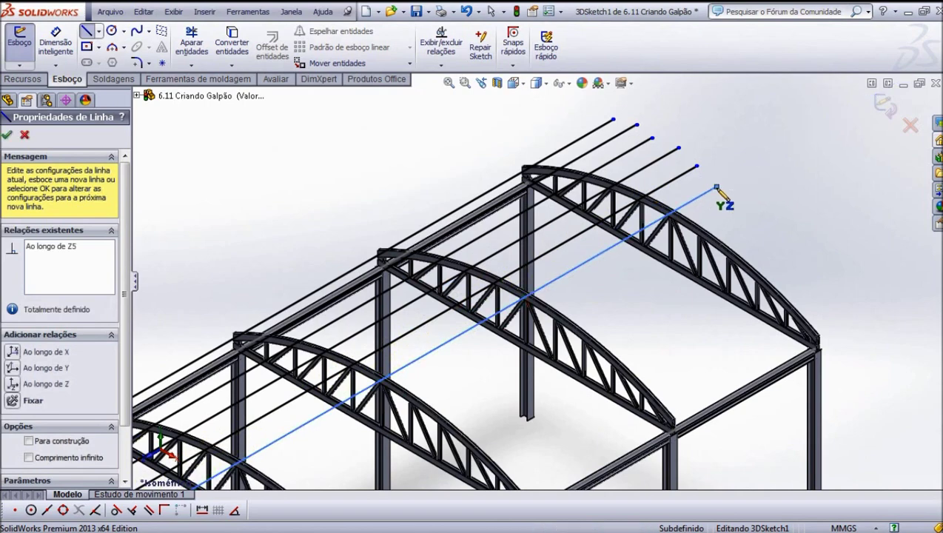
pyautogui.rightClick(717, 188)
pyautogui.click(748, 197)
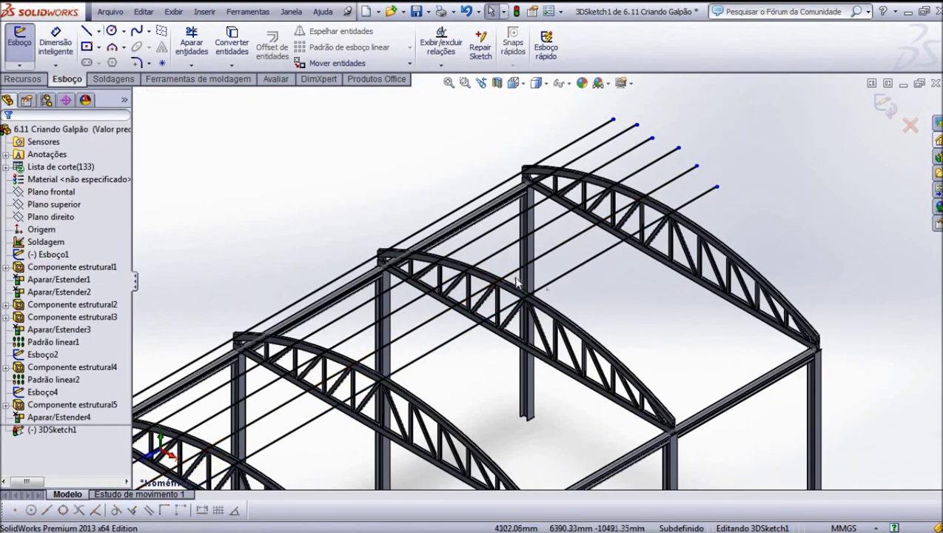
pyautogui.scroll(3, 442, 356)
pyautogui.scroll(-1, 441, 356)
pyautogui.scroll(-1, 442, 356)
pyautogui.scroll(-4, 442, 356)
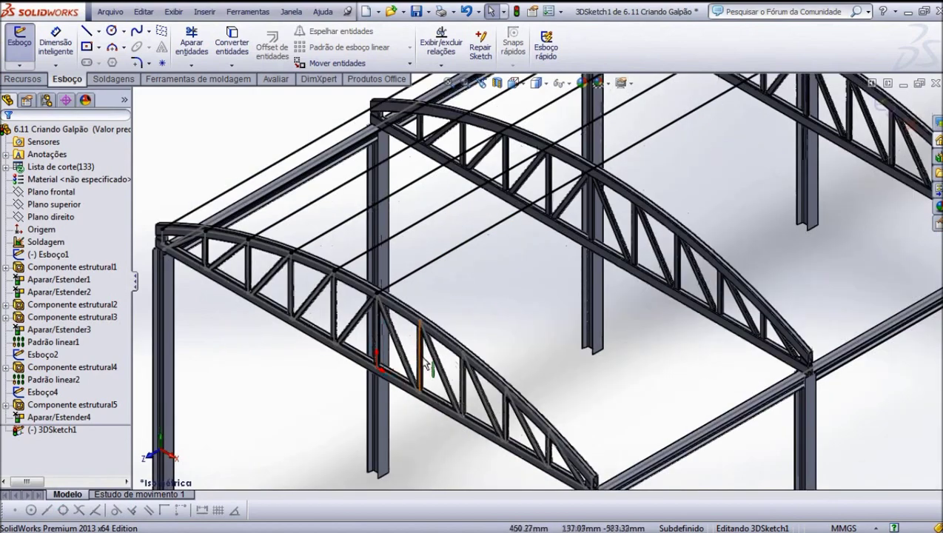
pyautogui.click(92, 32)
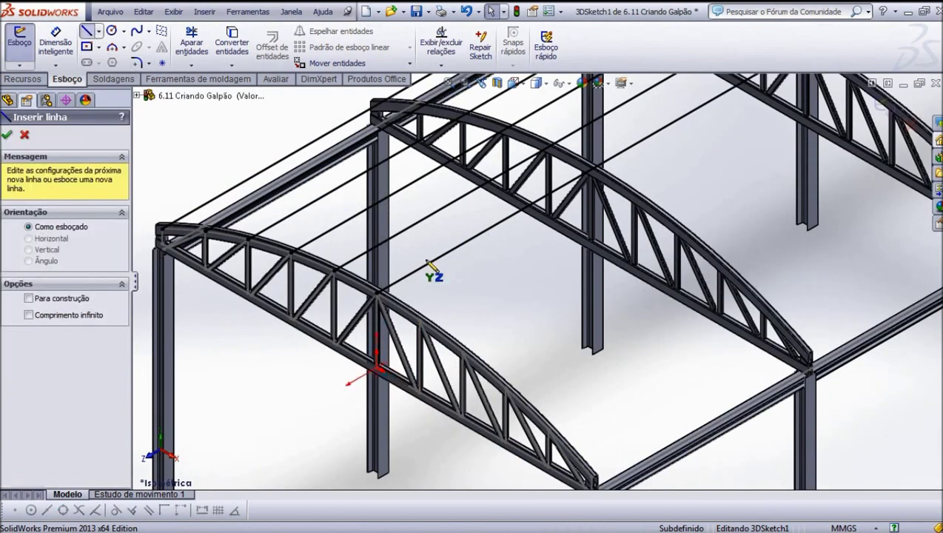
pyautogui.scroll(-2, 431, 337)
pyautogui.scroll(-2, 436, 353)
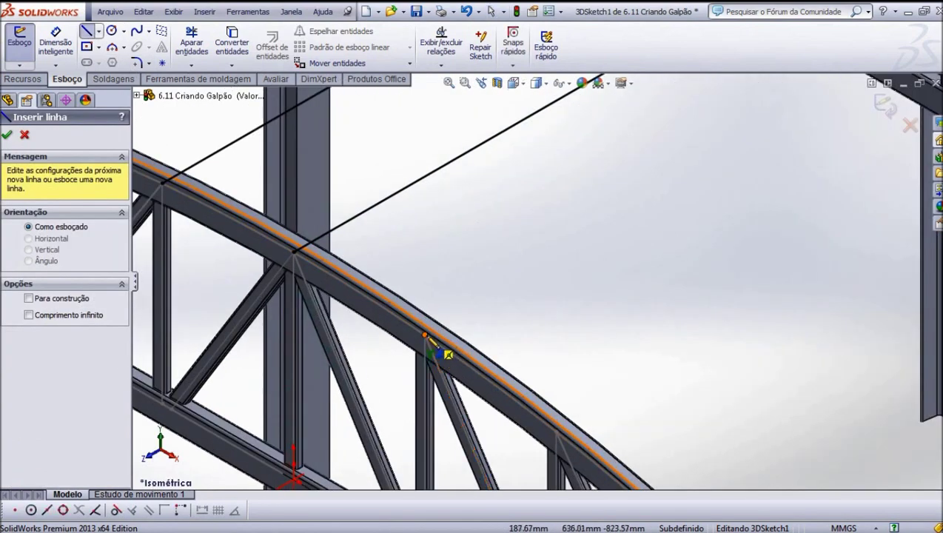
pyautogui.click(428, 338)
pyautogui.scroll(2, 375, 370)
pyautogui.scroll(1, 373, 366)
pyautogui.scroll(2, 374, 370)
pyautogui.scroll(2, 377, 374)
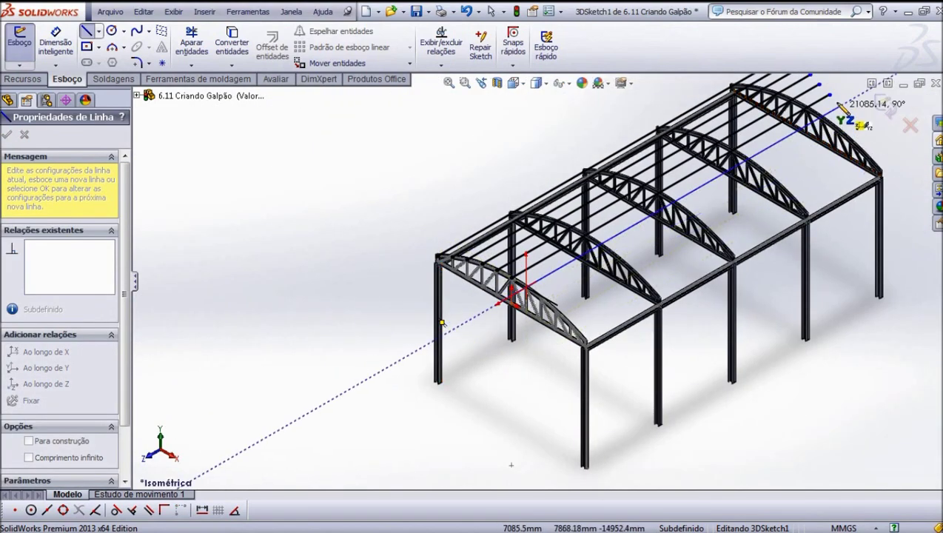
pyautogui.scroll(-2, 842, 114)
pyautogui.scroll(-2, 779, 127)
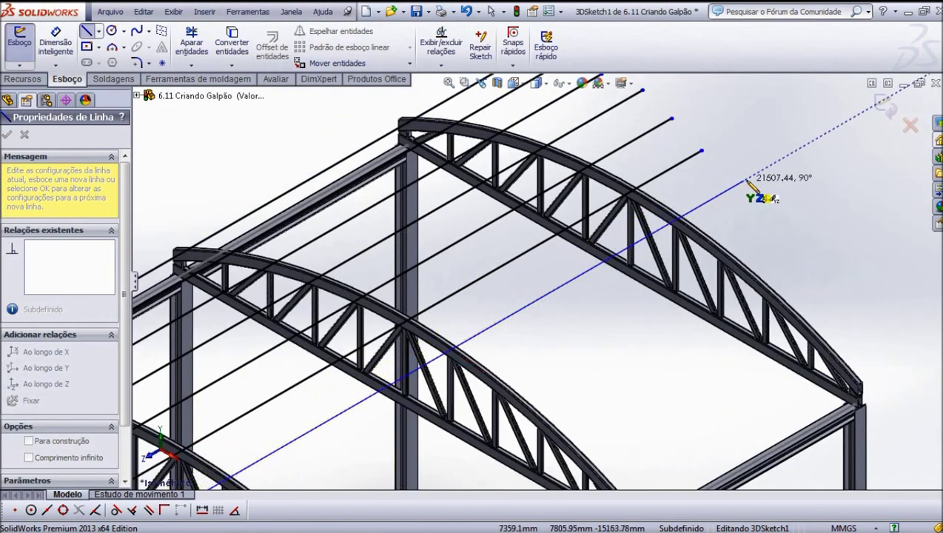
pyautogui.click(750, 179)
pyautogui.rightClick(751, 179)
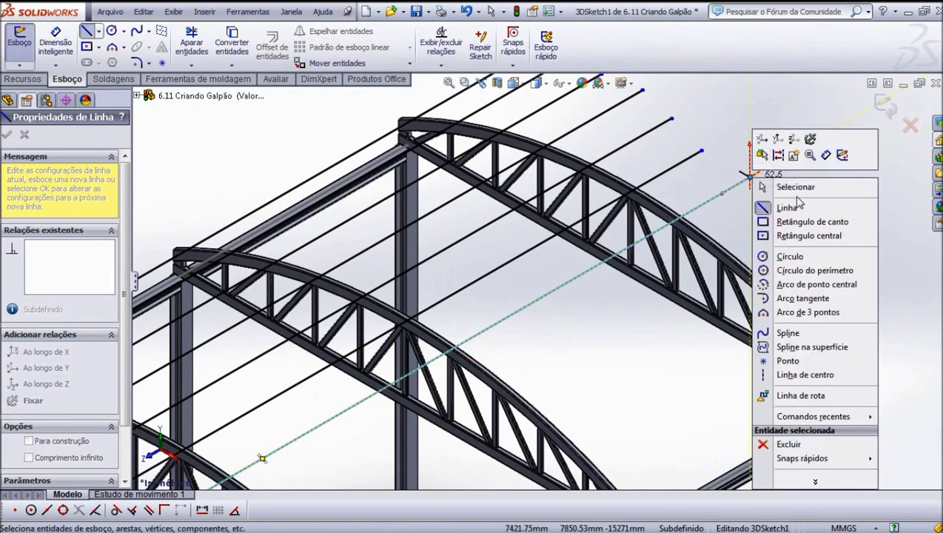
pyautogui.click(773, 185)
pyautogui.scroll(3, 685, 209)
pyautogui.scroll(3, 604, 200)
pyautogui.scroll(-2, 518, 355)
pyautogui.scroll(-1, 411, 386)
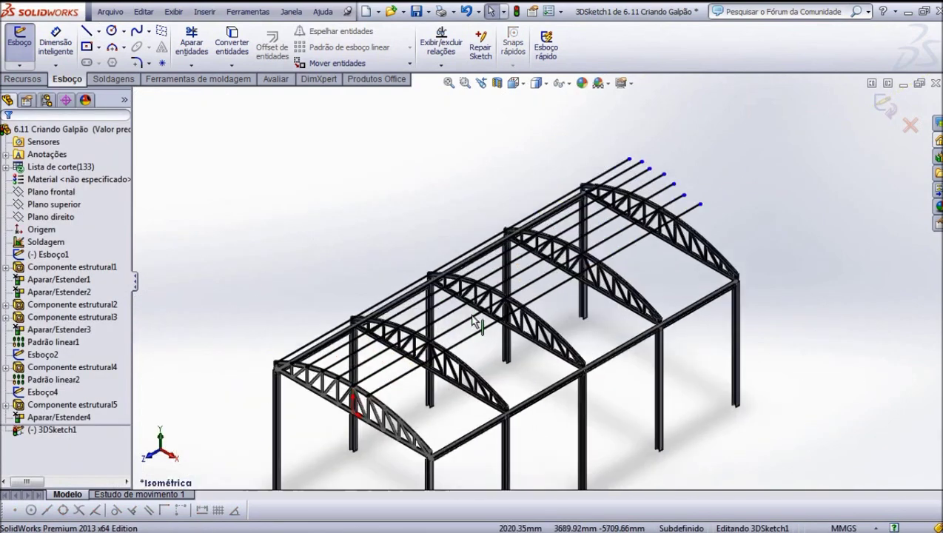
pyautogui.scroll(-2, 411, 386)
pyautogui.scroll(-2, 412, 386)
pyautogui.scroll(-2, 411, 386)
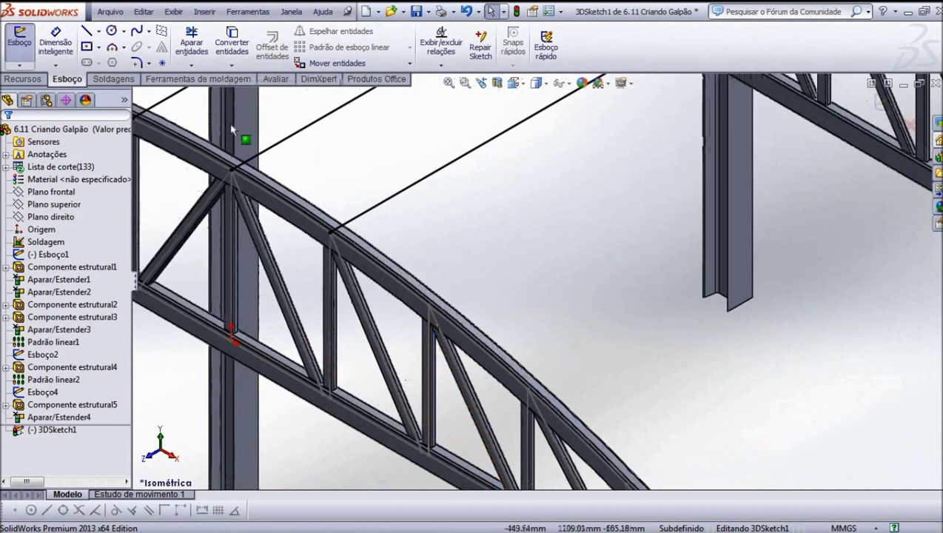
# Draw a final purlin line from low on the front arch to beyond the far truss.
pyautogui.click(87, 34)
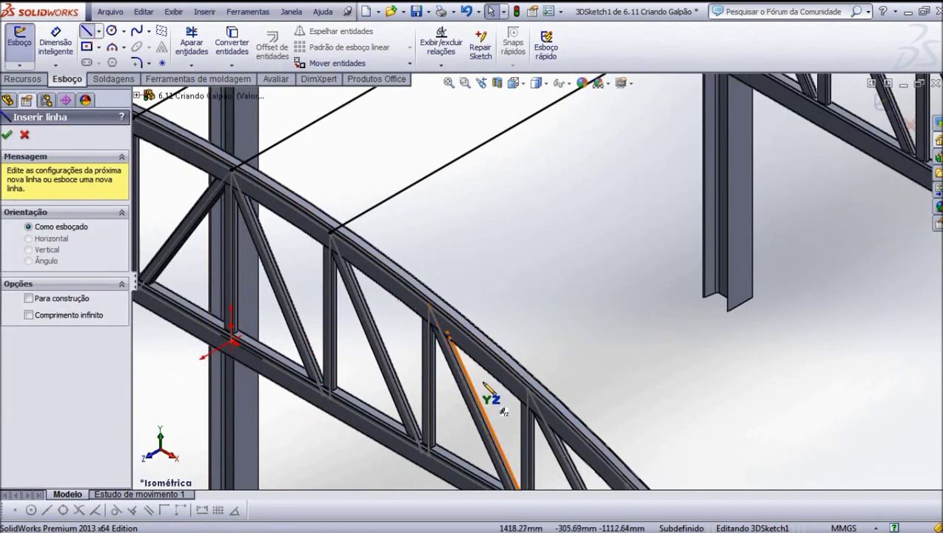
pyautogui.click(429, 305)
pyautogui.scroll(2, 393, 378)
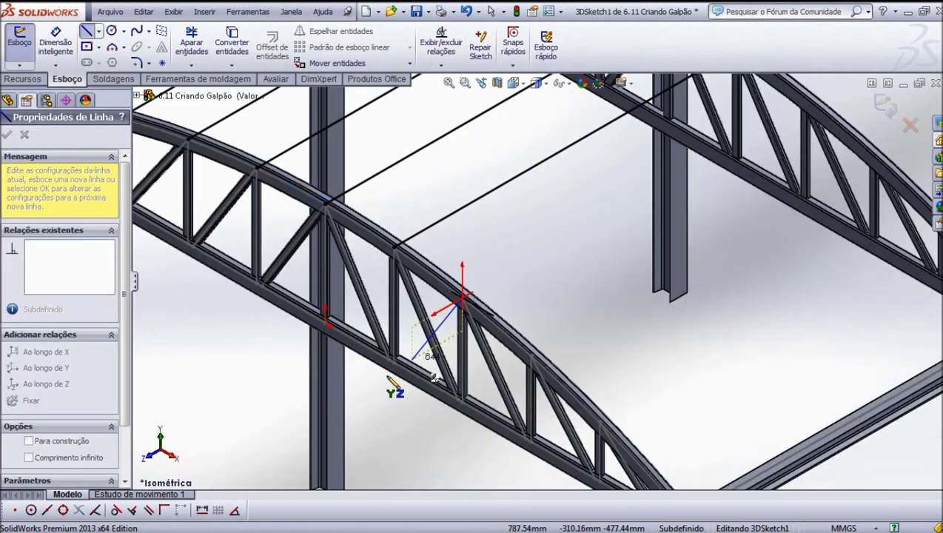
pyautogui.scroll(2, 390, 379)
pyautogui.scroll(2, 393, 384)
pyautogui.scroll(2, 389, 384)
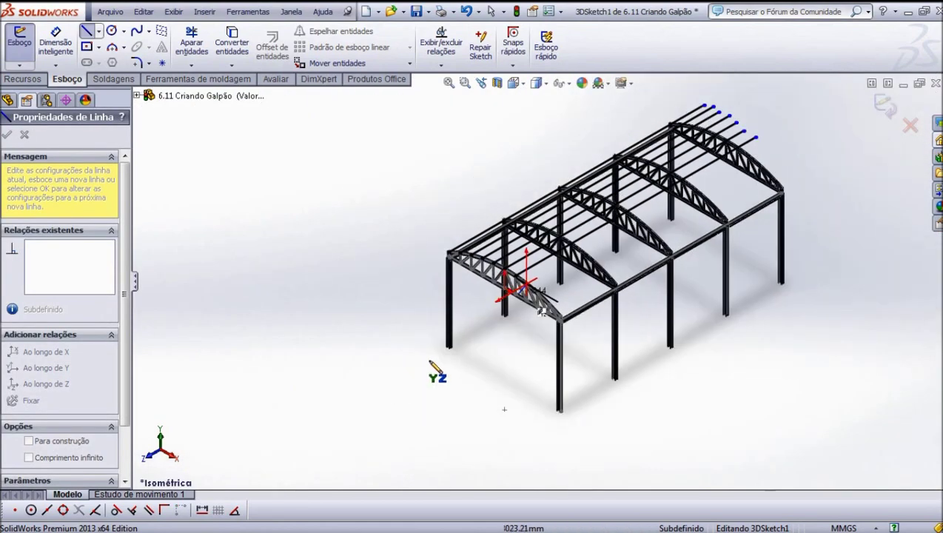
pyautogui.click(770, 146)
pyautogui.rightClick(771, 132)
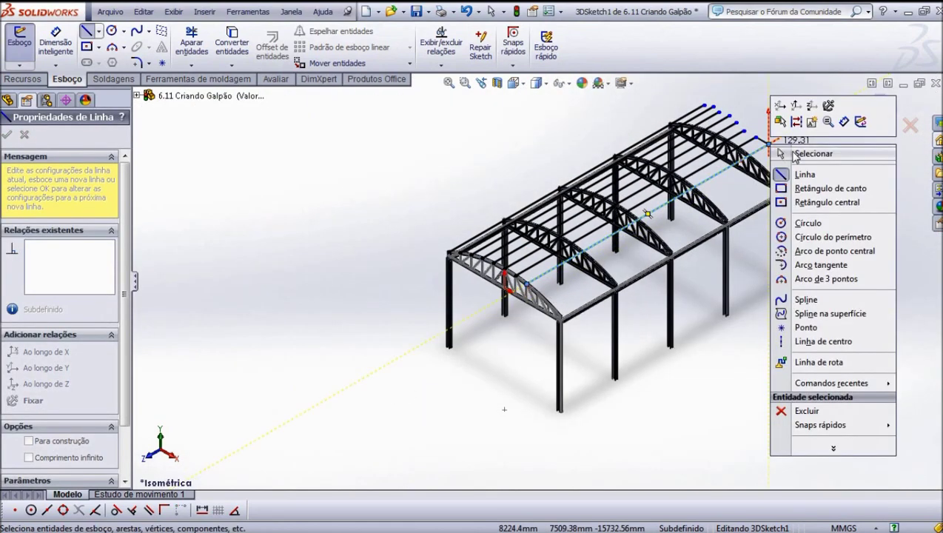
# Draw a 3D sketch purlin line from the front truss's top chord to the far truss.
pyautogui.click(808, 156)
pyautogui.scroll(-2, 649, 220)
pyautogui.scroll(-2, 518, 333)
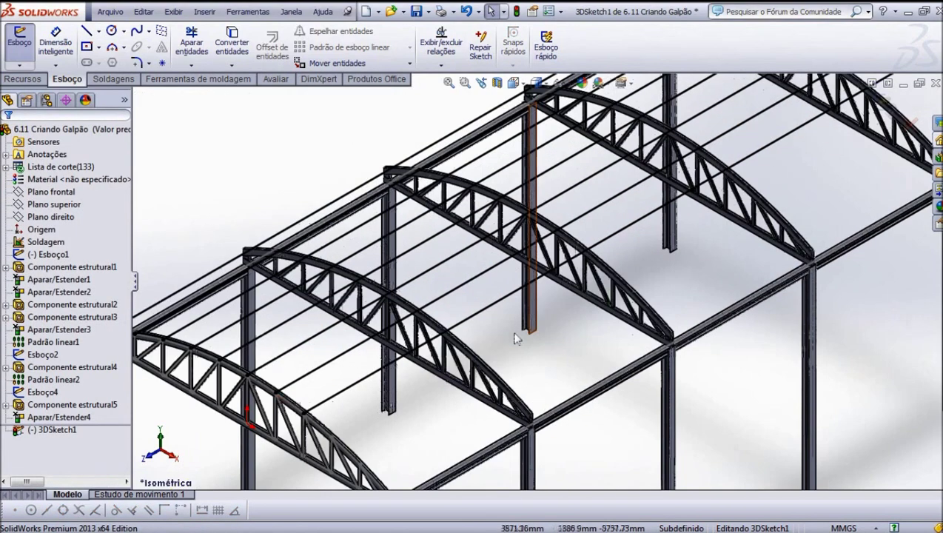
pyautogui.scroll(3, 460, 392)
pyautogui.scroll(-2, 503, 277)
pyautogui.scroll(-2, 515, 222)
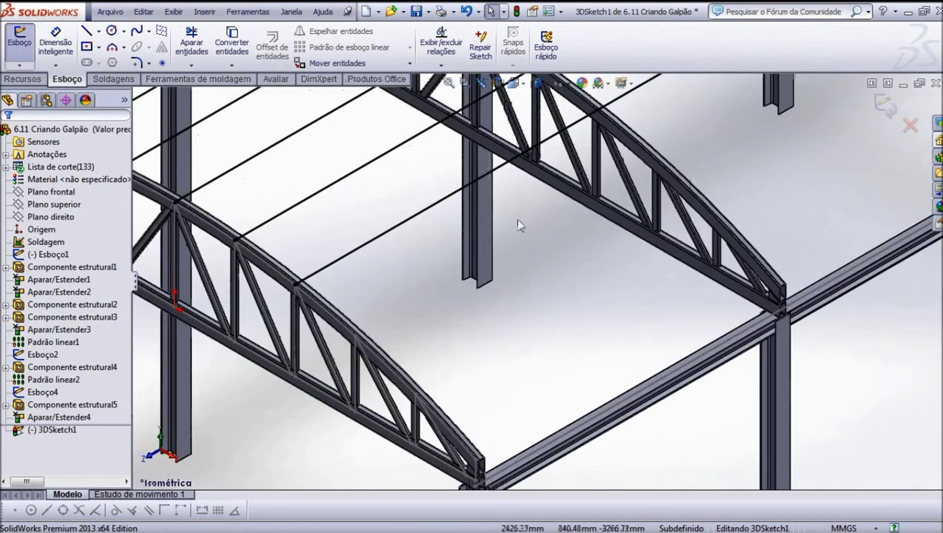
pyautogui.scroll(-2, 504, 235)
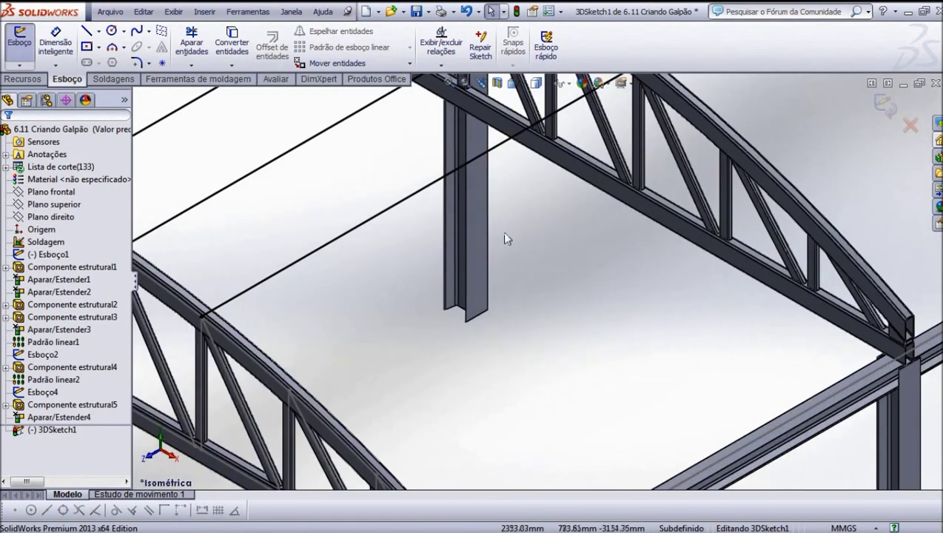
pyautogui.click(90, 31)
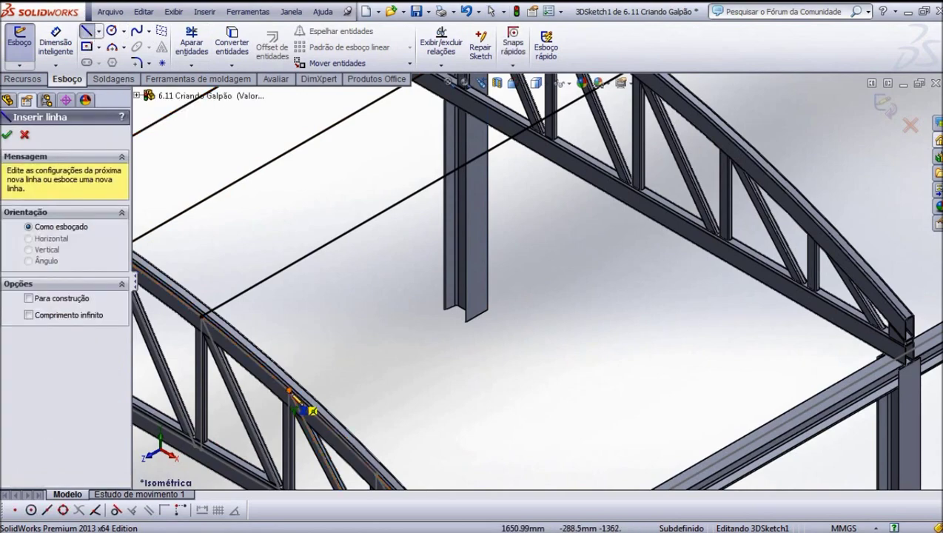
pyautogui.click(311, 411)
pyautogui.scroll(3, 318, 411)
pyautogui.scroll(3, 481, 396)
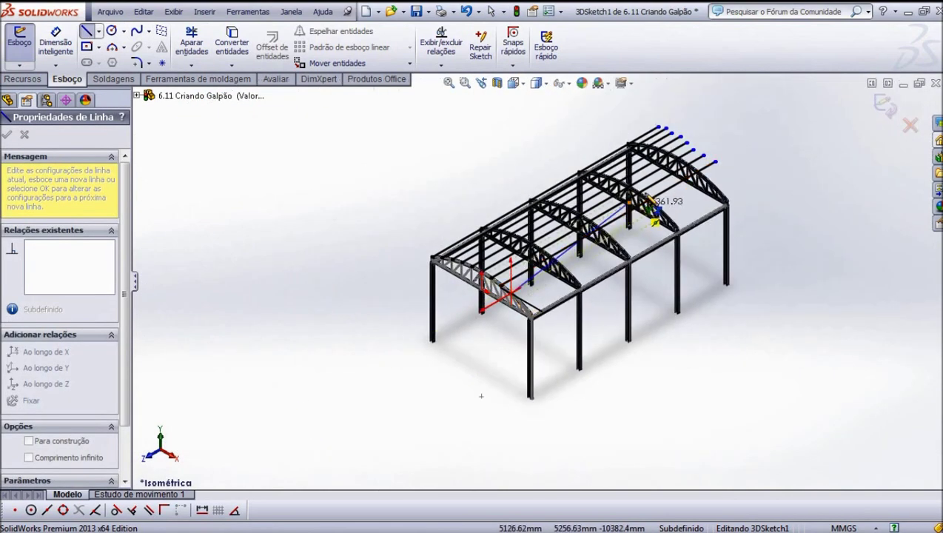
pyautogui.scroll(-2, 650, 210)
pyautogui.scroll(-2, 645, 219)
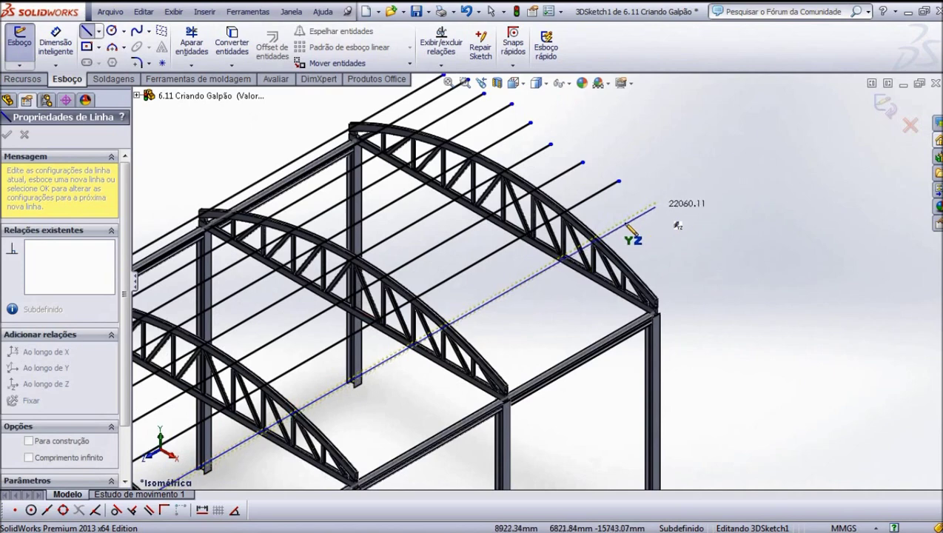
pyautogui.doubleClick(641, 211)
pyautogui.rightClick(641, 214)
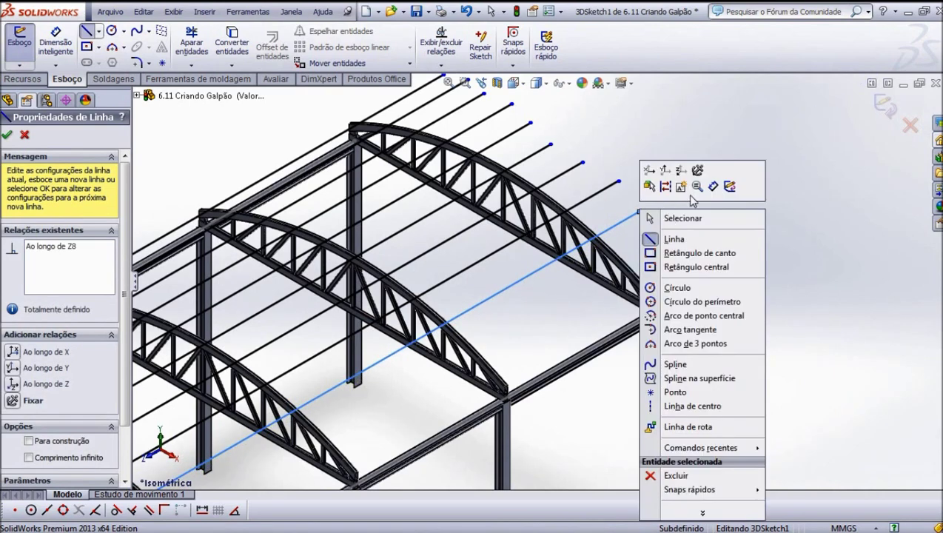
pyautogui.click(692, 216)
# Draw a second purlin line from the front truss post top to the far truss top.
pyautogui.scroll(2, 544, 274)
pyautogui.scroll(2, 539, 275)
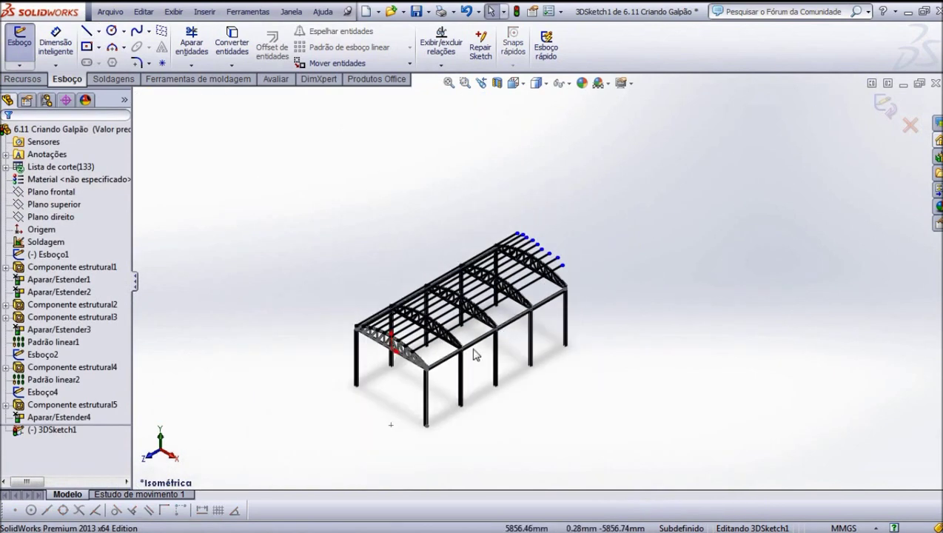
pyautogui.scroll(-2, 501, 332)
pyautogui.scroll(-2, 488, 337)
pyautogui.scroll(-2, 479, 340)
pyautogui.scroll(-1, 477, 338)
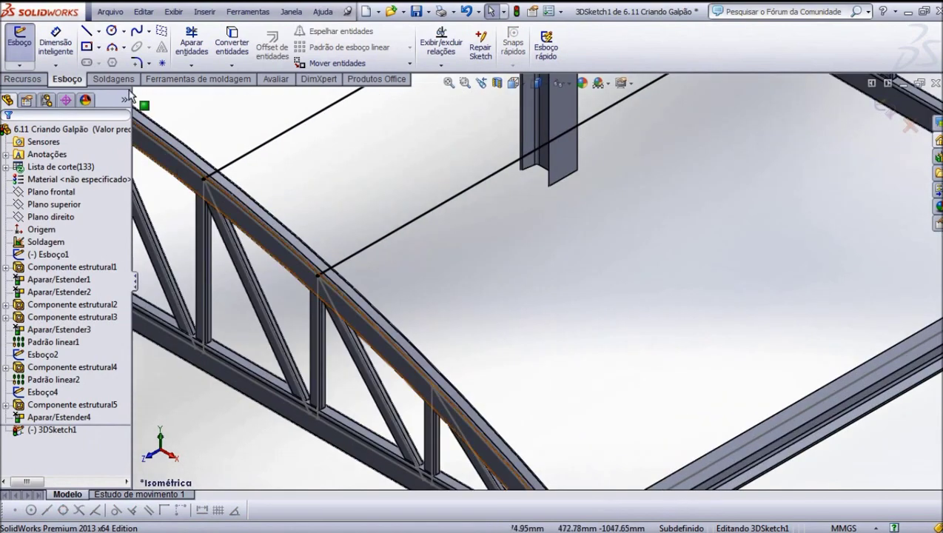
pyautogui.click(87, 33)
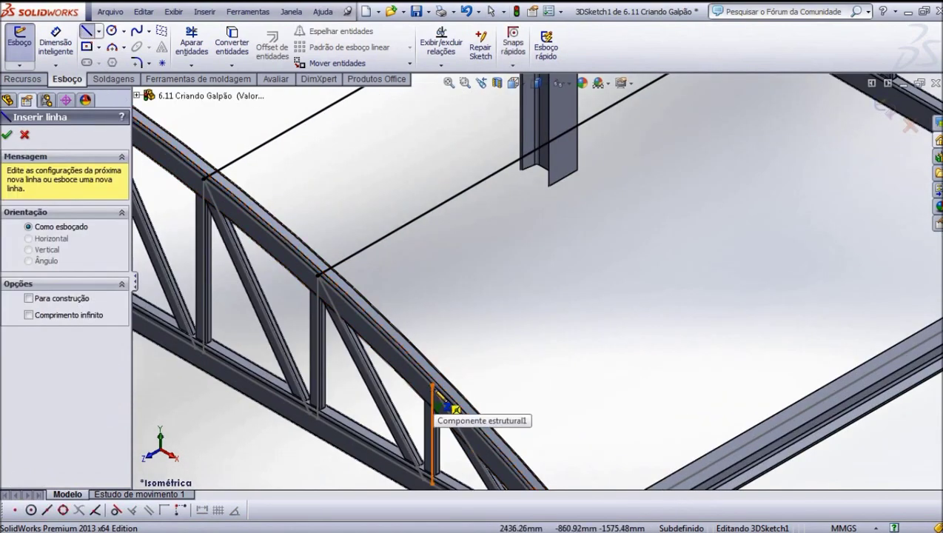
pyautogui.click(434, 389)
pyautogui.scroll(3, 442, 414)
pyautogui.scroll(2, 442, 411)
pyautogui.scroll(2, 669, 270)
pyautogui.scroll(-1, 714, 168)
pyautogui.scroll(-3, 714, 167)
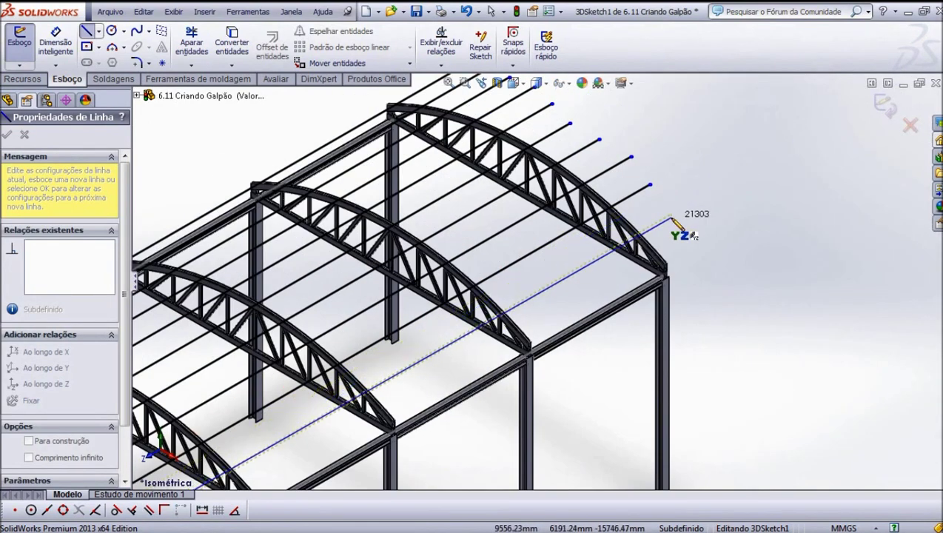
pyautogui.click(675, 214)
pyautogui.rightClick(673, 212)
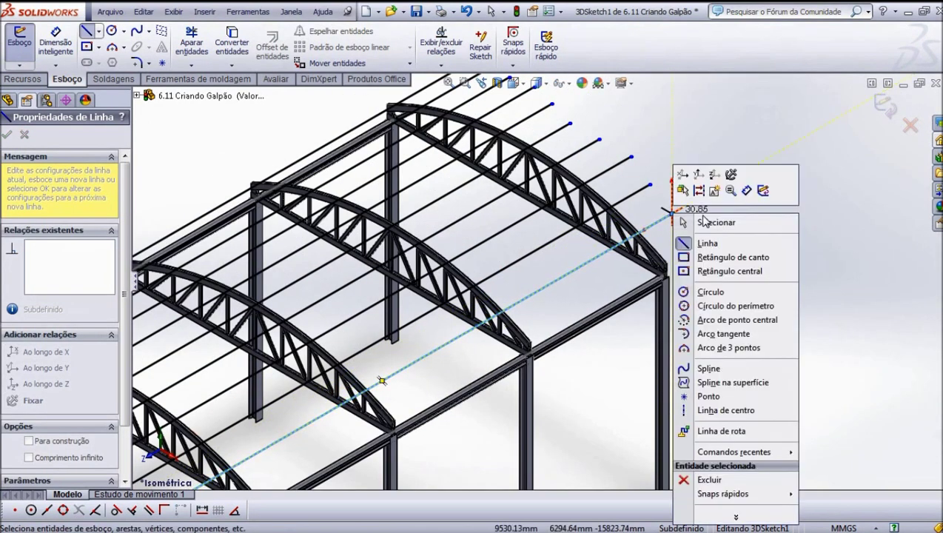
pyautogui.click(715, 224)
pyautogui.scroll(2, 692, 235)
pyautogui.scroll(2, 692, 236)
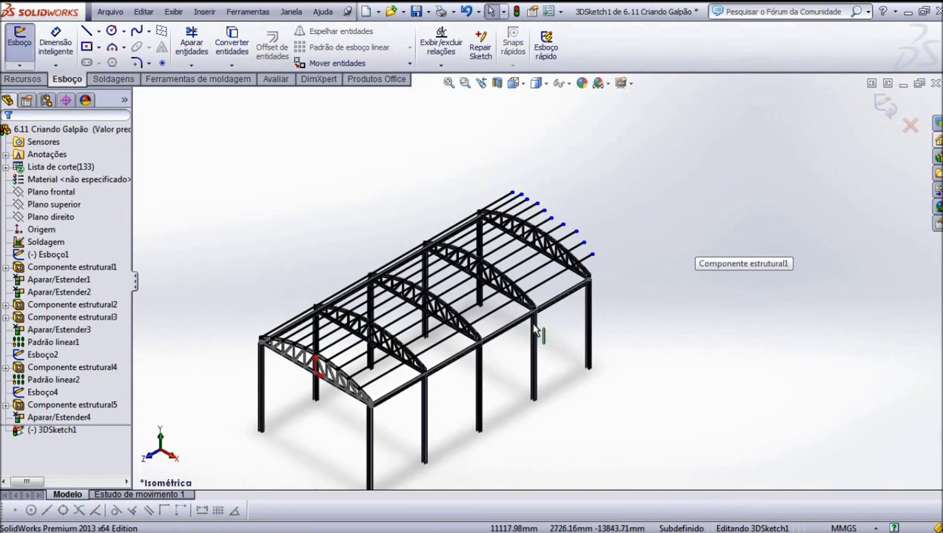
# Draw a lengthwise line from the front truss's eave corner to the far truss corner.
pyautogui.scroll(-2, 418, 367)
pyautogui.scroll(-3, 444, 347)
pyautogui.scroll(-3, 518, 311)
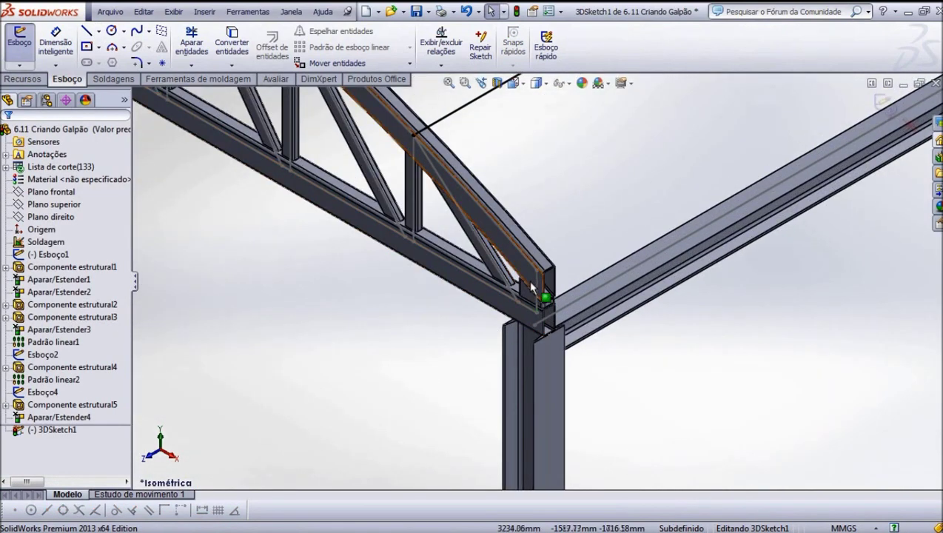
pyautogui.click(87, 33)
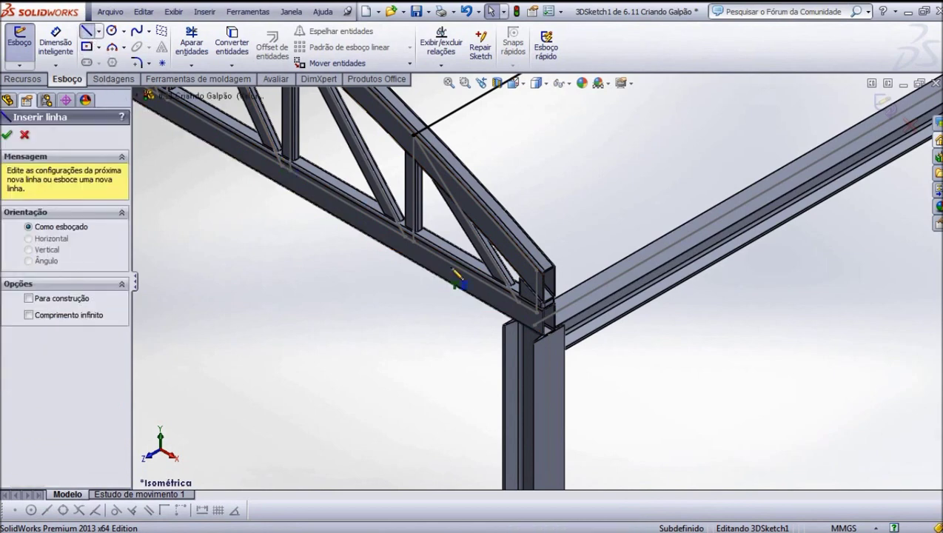
pyautogui.click(543, 279)
pyautogui.scroll(-1, 448, 400)
pyautogui.scroll(2, 444, 413)
pyautogui.scroll(2, 444, 408)
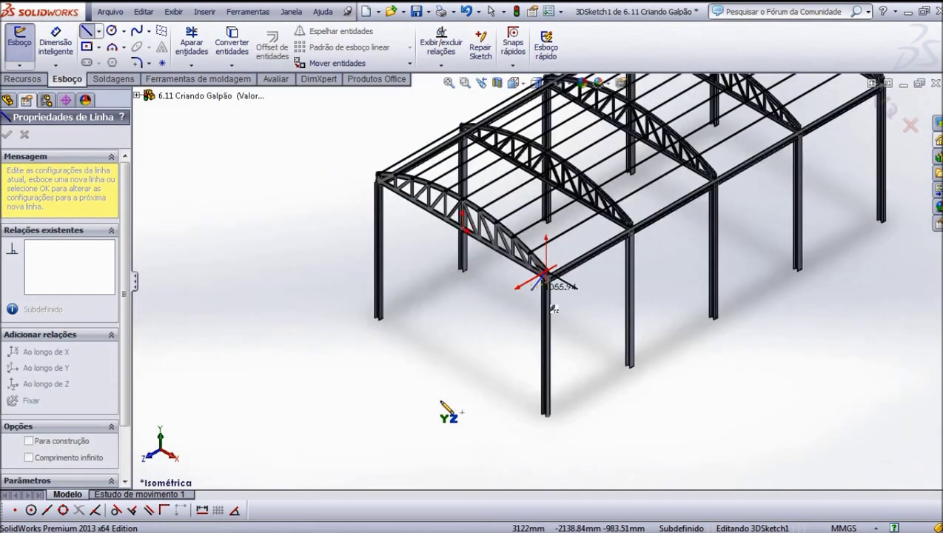
pyautogui.scroll(2, 448, 409)
pyautogui.scroll(-2, 741, 175)
pyautogui.scroll(-2, 626, 210)
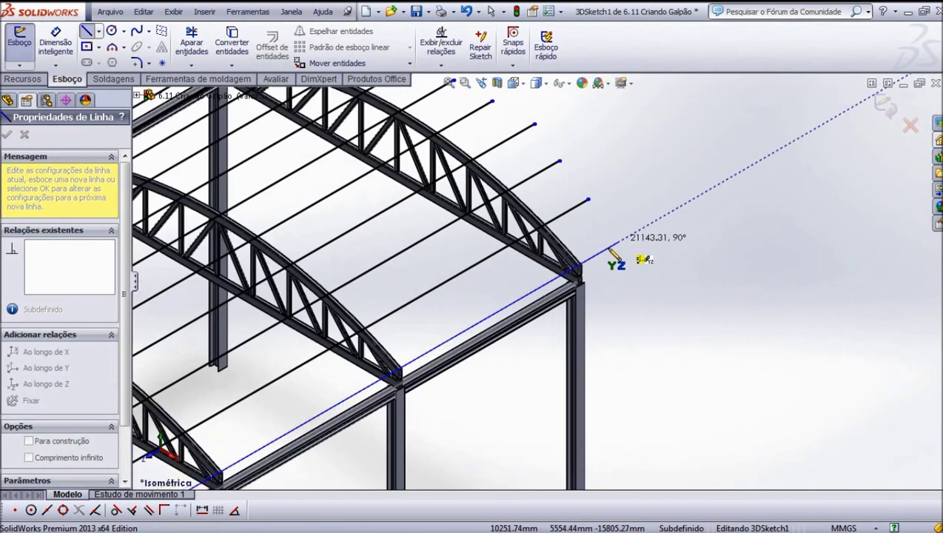
pyautogui.scroll(-1, 612, 251)
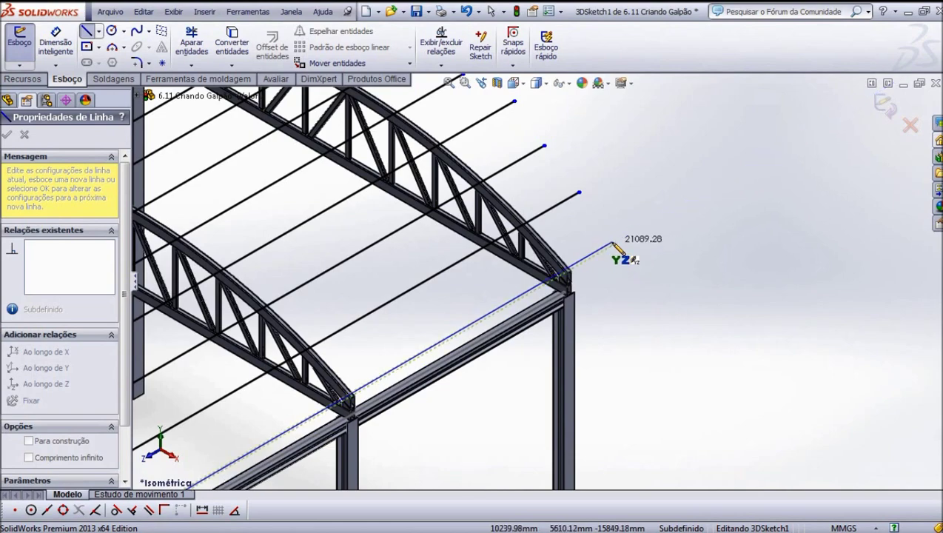
pyautogui.click(613, 249)
pyautogui.rightClick(612, 248)
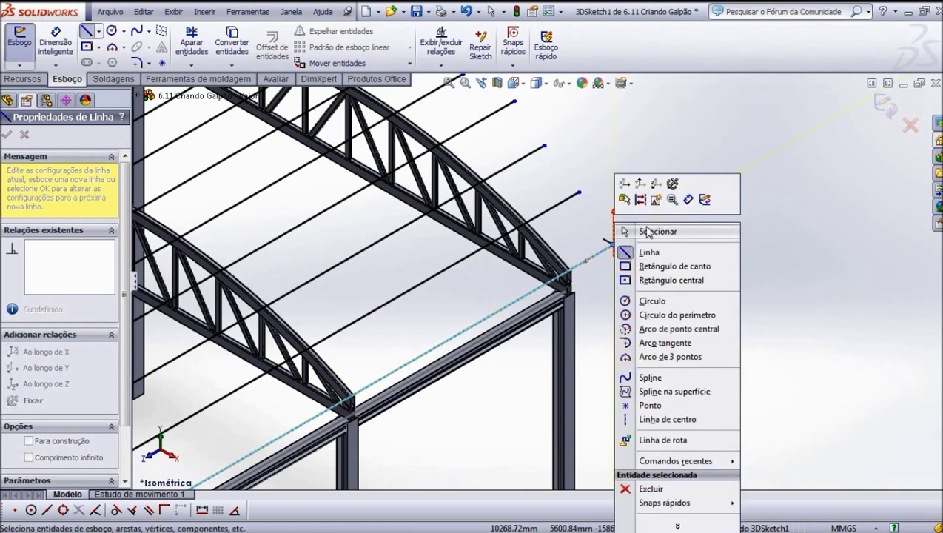
pyautogui.click(652, 231)
pyautogui.press('z')
pyautogui.press('z')
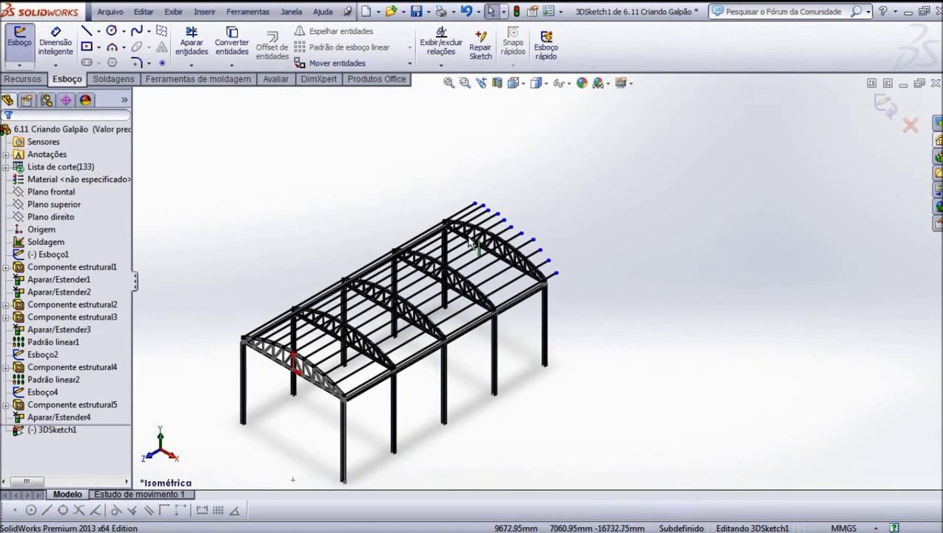
# Select the topmost purlin line of the 3D sketch.
pyautogui.scroll(-2, 369, 316)
pyautogui.scroll(-2, 239, 311)
pyautogui.scroll(2, 241, 307)
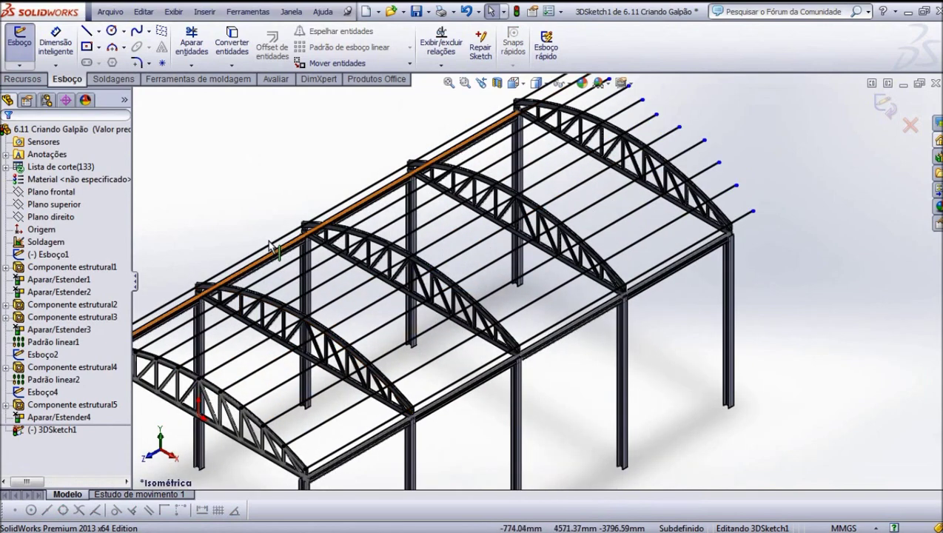
pyautogui.scroll(2, 584, 184)
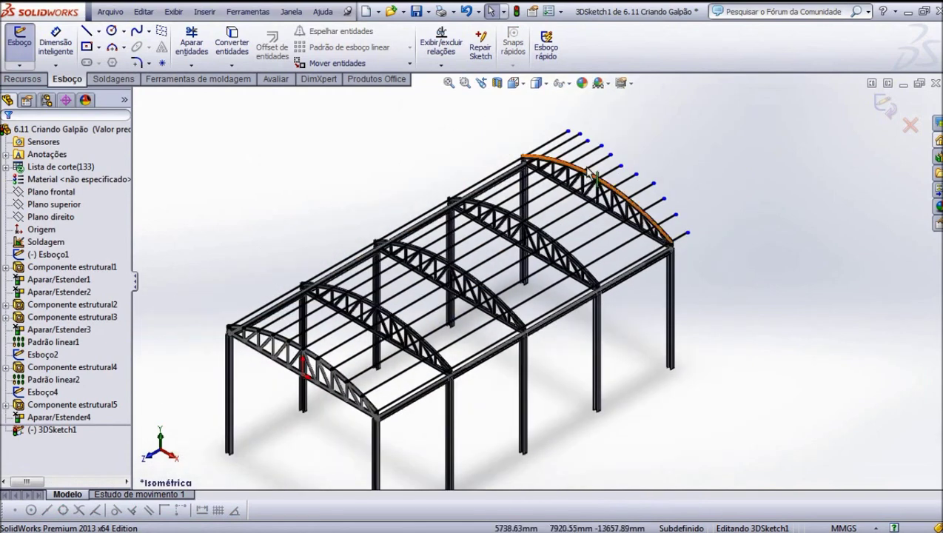
pyautogui.click(561, 137)
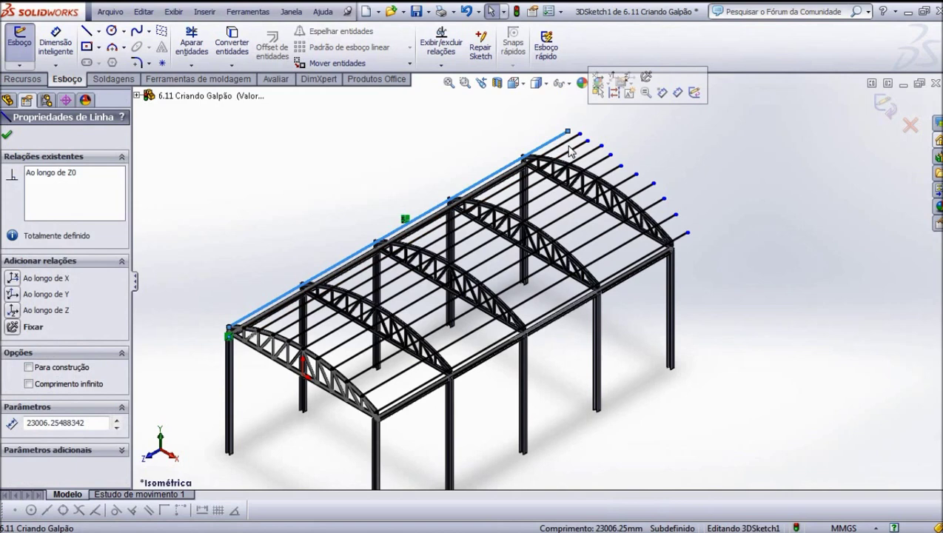
# Add the remaining purlin lines, through Linha10 and Linha11, so all eleven are selected.
pyautogui.keyDown('ctrl'); pyautogui.click(571, 144); pyautogui.keyUp('ctrl')
pyautogui.keyDown('ctrl'); pyautogui.click(586, 154); pyautogui.keyUp('ctrl')
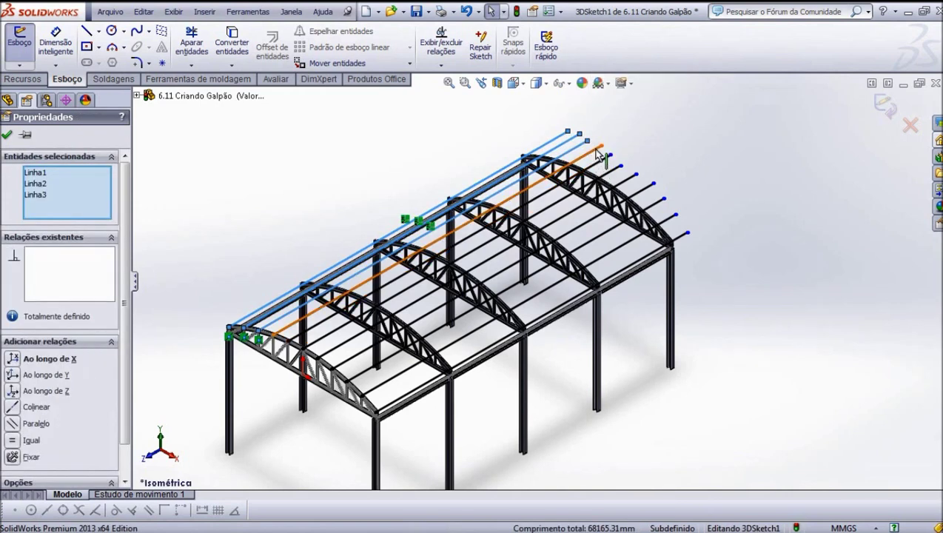
pyautogui.keyDown('ctrl'); pyautogui.click(603, 162); pyautogui.keyUp('ctrl')
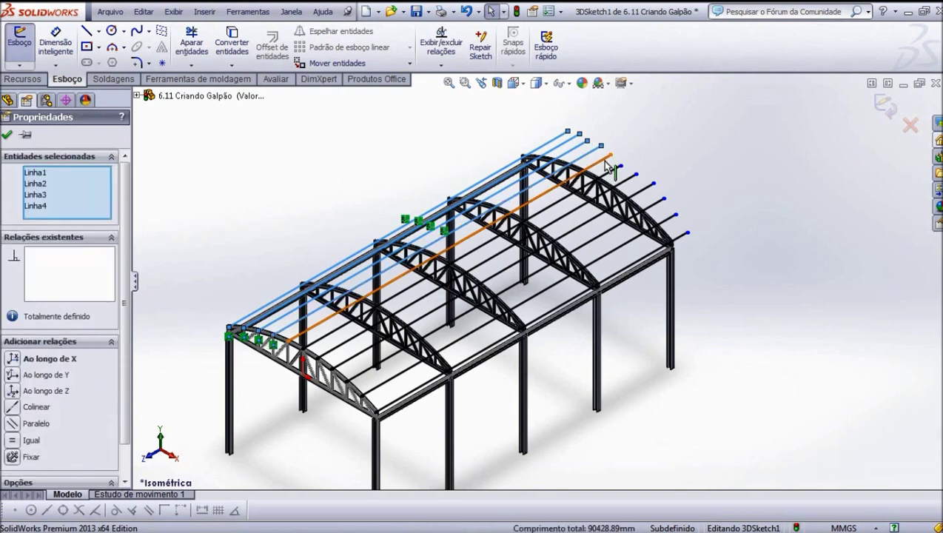
pyautogui.keyDown('ctrl'); pyautogui.click(607, 166); pyautogui.keyUp('ctrl')
pyautogui.keyDown('ctrl'); pyautogui.click(616, 175); pyautogui.keyUp('ctrl')
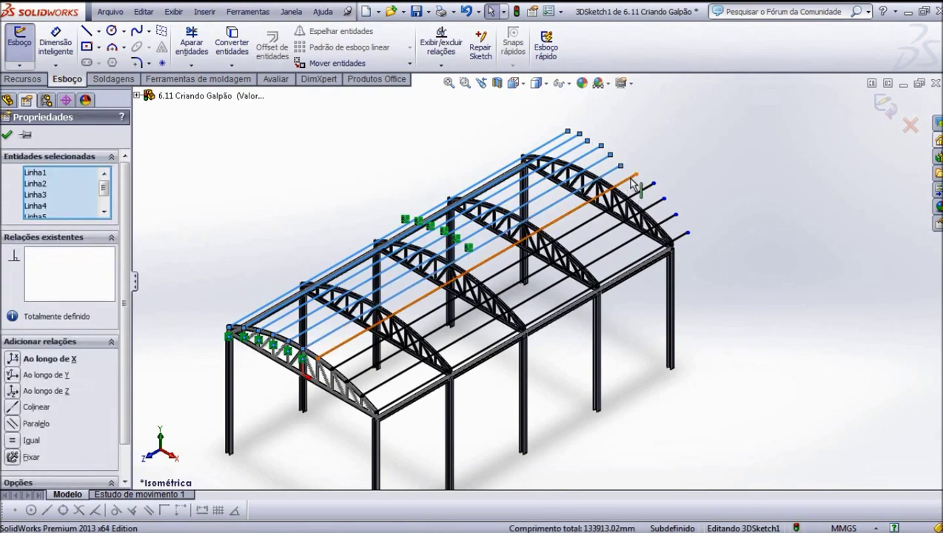
pyautogui.keyDown('ctrl'); pyautogui.click(634, 181); pyautogui.keyUp('ctrl')
pyautogui.keyDown('ctrl'); pyautogui.click(646, 195); pyautogui.keyUp('ctrl')
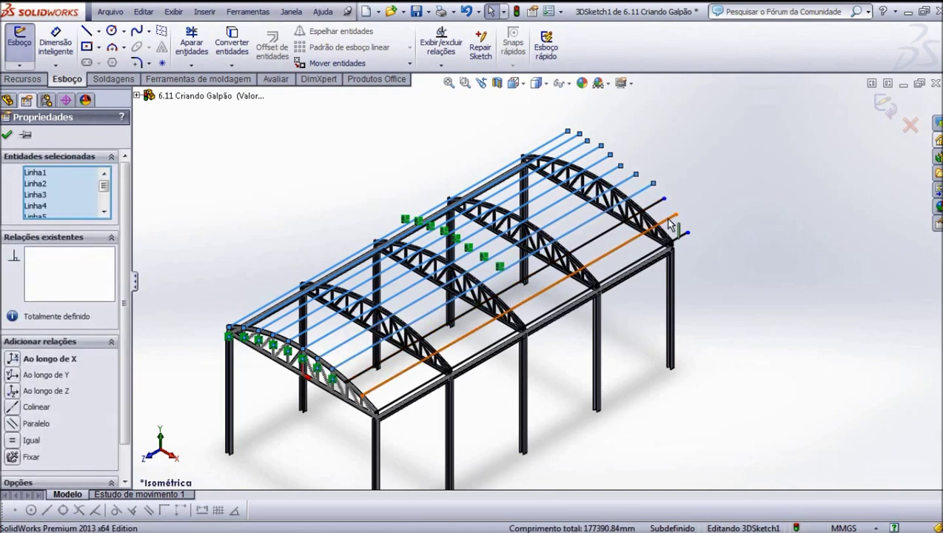
pyautogui.keyDown('ctrl'); pyautogui.click(670, 220); pyautogui.keyUp('ctrl')
pyautogui.keyDown('ctrl'); pyautogui.click(682, 245); pyautogui.keyUp('ctrl')
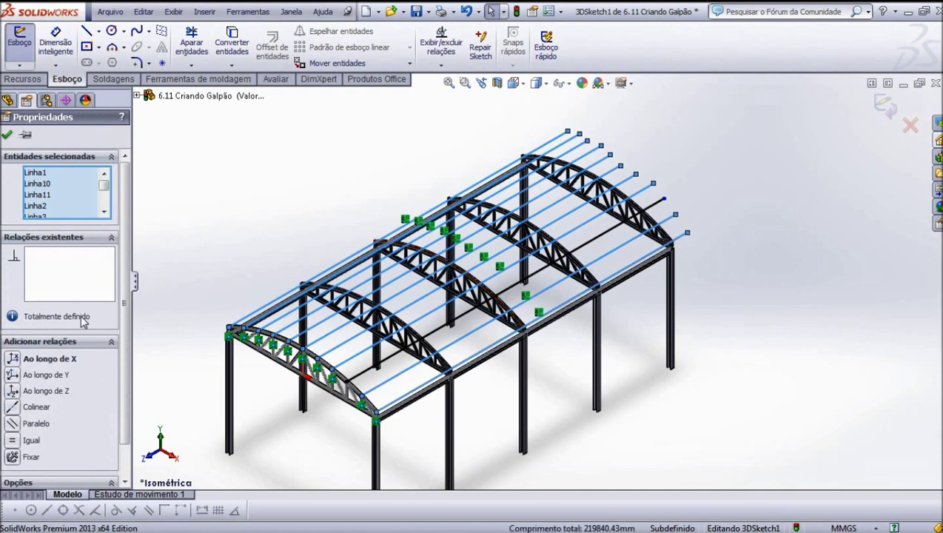
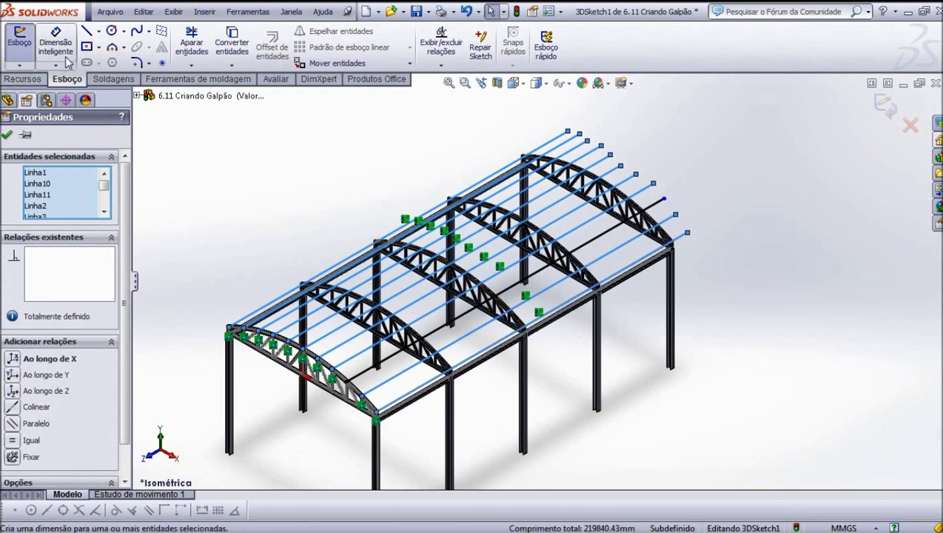
# Dimension the top long roof line of the 3D sketch at 20000 mm.
pyautogui.click(6, 135)
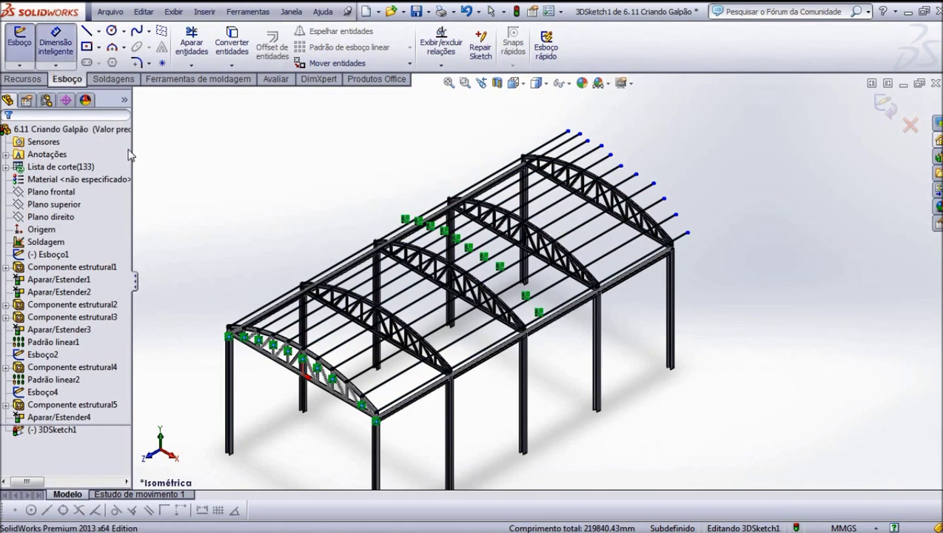
pyautogui.click(273, 311)
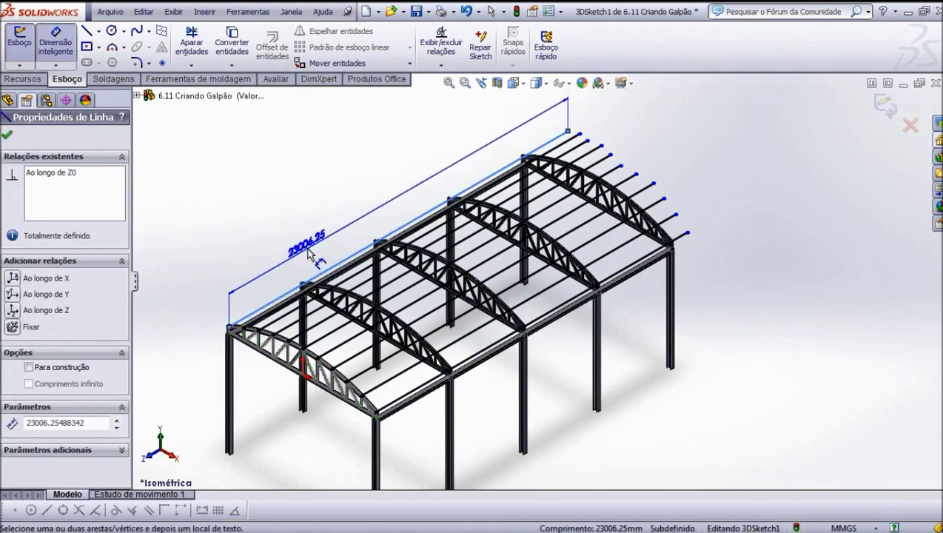
pyautogui.click(310, 253)
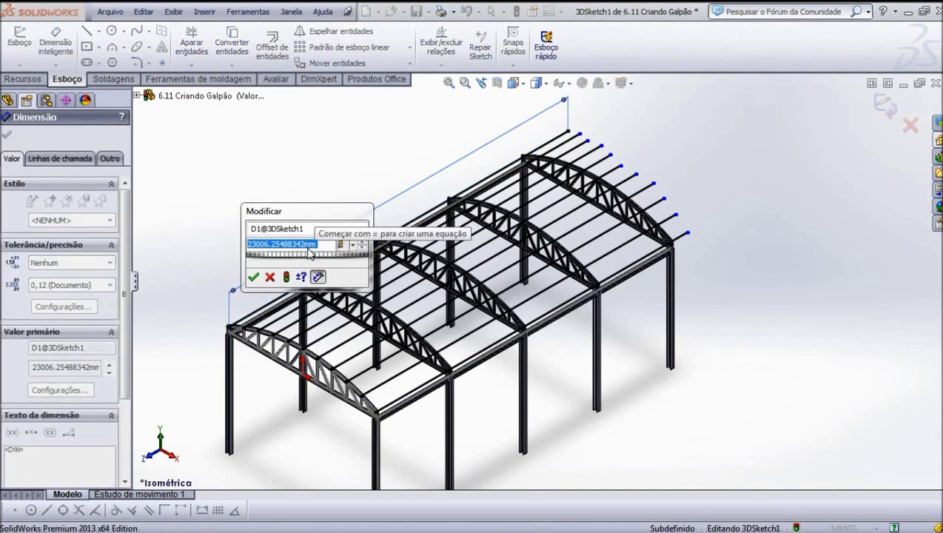
pyautogui.write('20000')
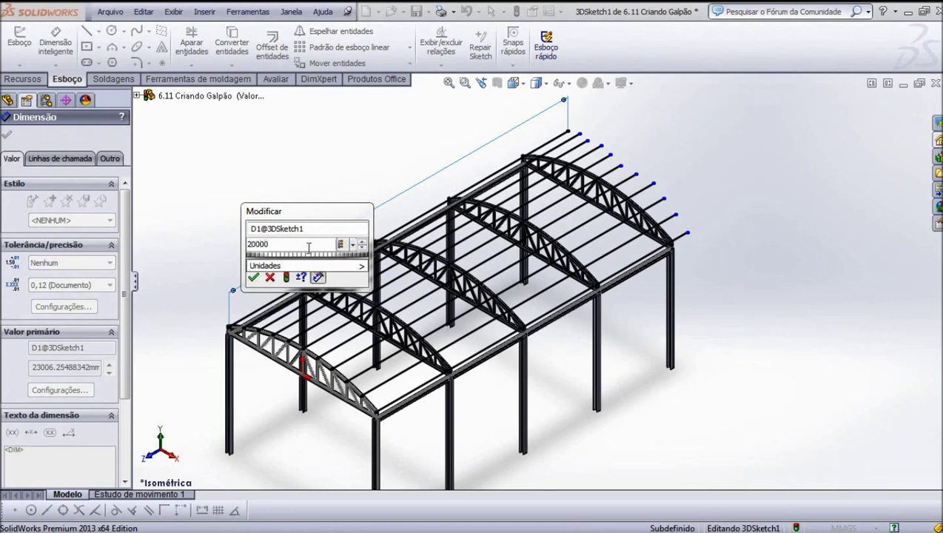
pyautogui.click(284, 266)
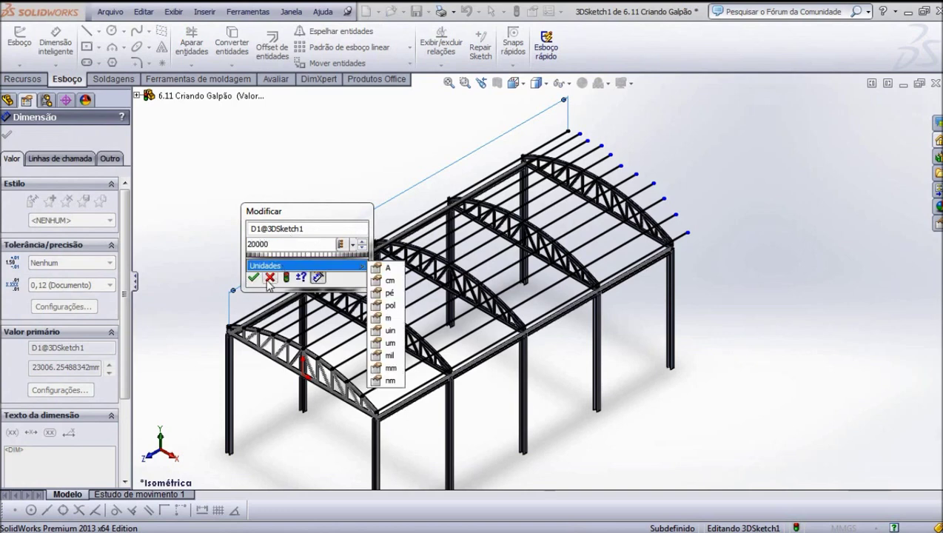
pyautogui.click(253, 277)
pyautogui.click(253, 277)
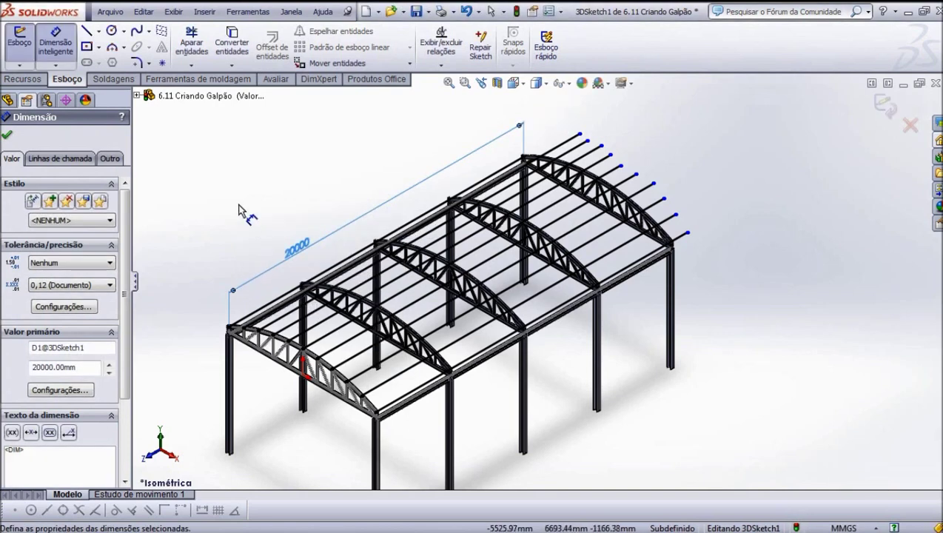
pyautogui.click(6, 137)
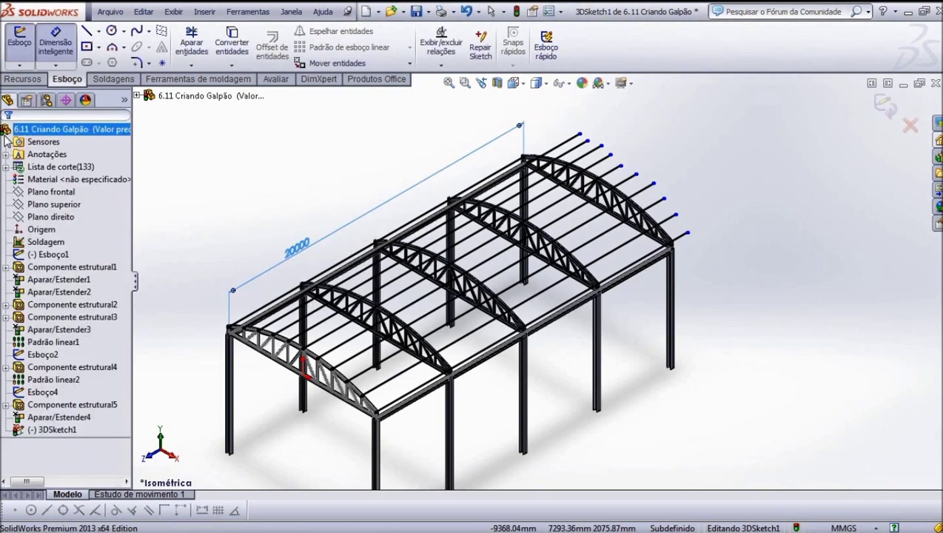
pyautogui.scroll(-1, 557, 198)
# Orbit around the truss apex and pick the long ridge line, currently 22813.42 mm, to dimension.
pyautogui.scroll(-2, 518, 200)
pyautogui.scroll(-3, 414, 194)
pyautogui.scroll(-2, 384, 213)
pyautogui.moveTo(384, 213)
pyautogui.mouseDown(button='middle')
pyautogui.moveTo(367, 303)
pyautogui.moveTo(385, 211)
pyautogui.mouseUp(button='middle')
pyautogui.scroll(3, 385, 211)
pyautogui.scroll(5, 363, 194)
pyautogui.scroll(-3, 552, 278)
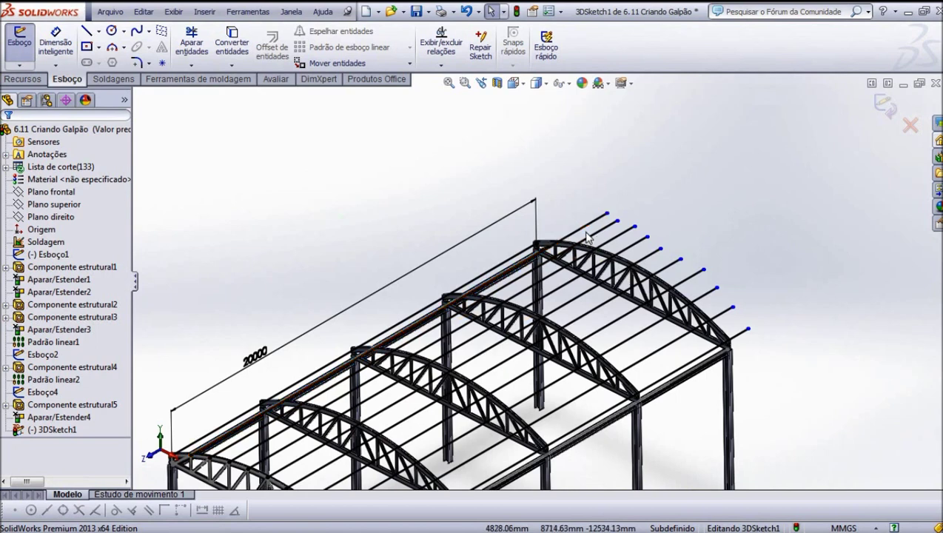
pyautogui.scroll(2, 586, 235)
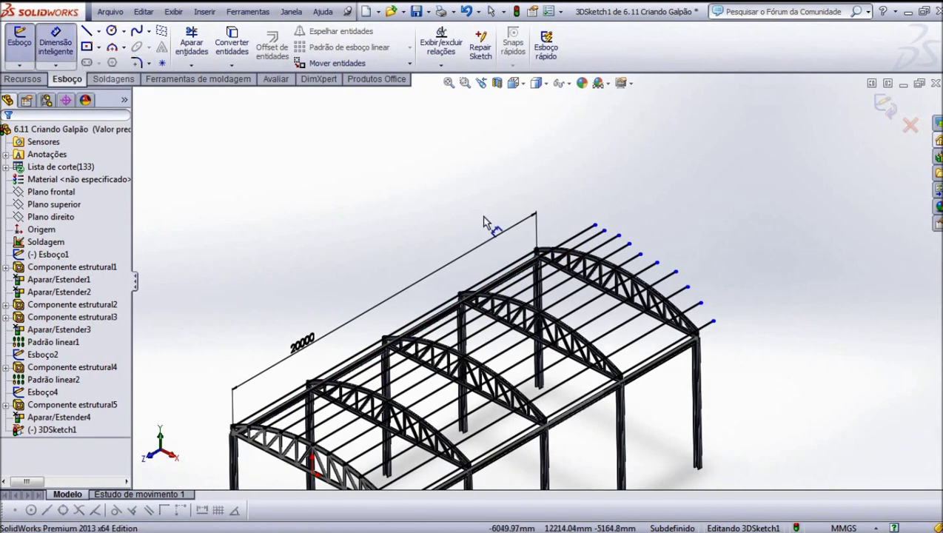
pyautogui.click(584, 238)
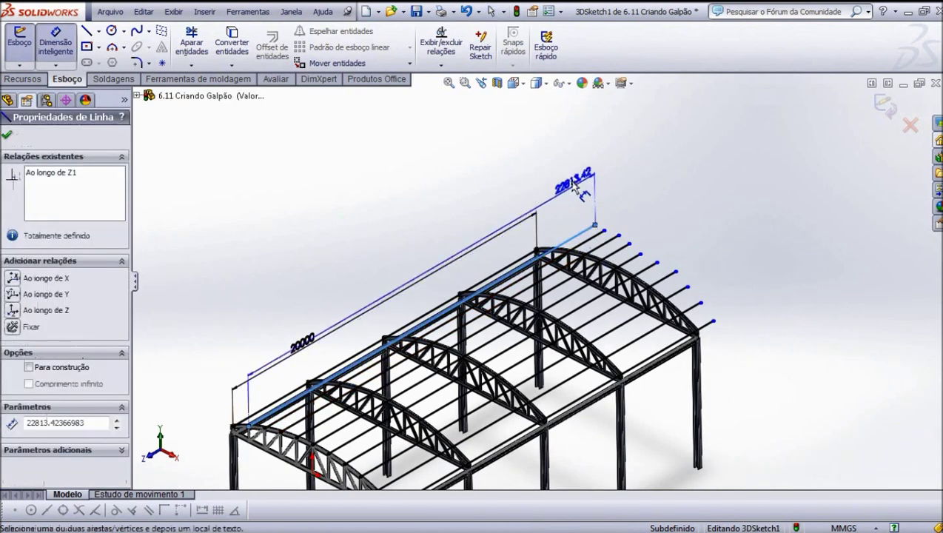
# Set the ridge line and the next purlin line to 20000 mm each.
pyautogui.click(433, 235)
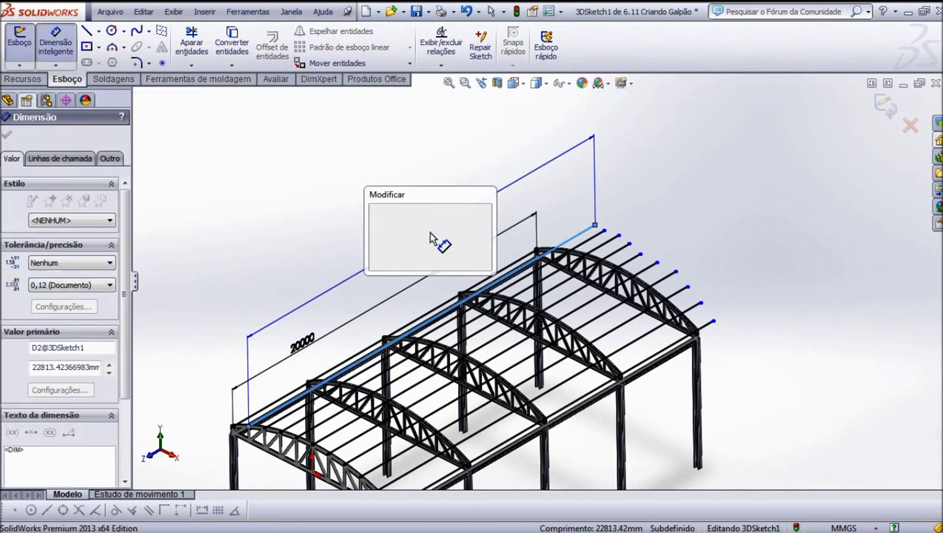
pyautogui.write('20')
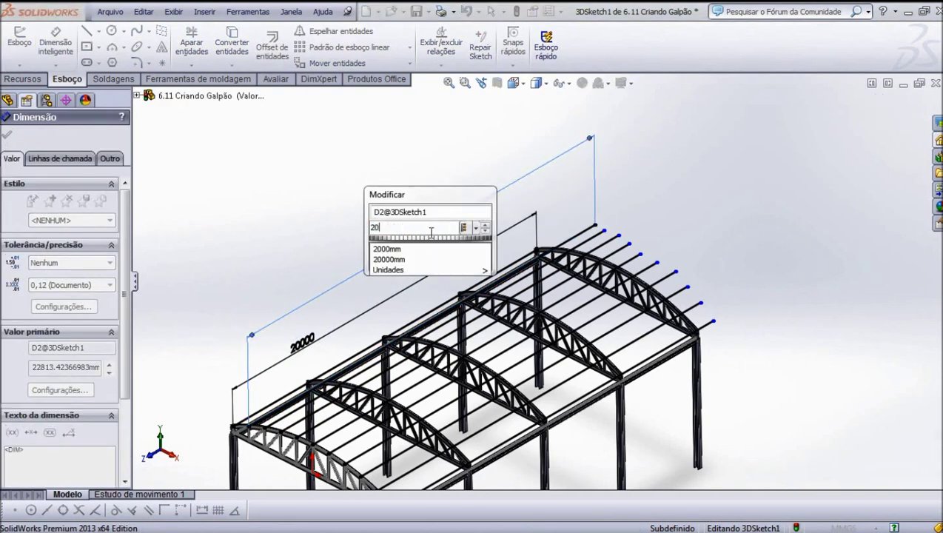
pyautogui.write('00')
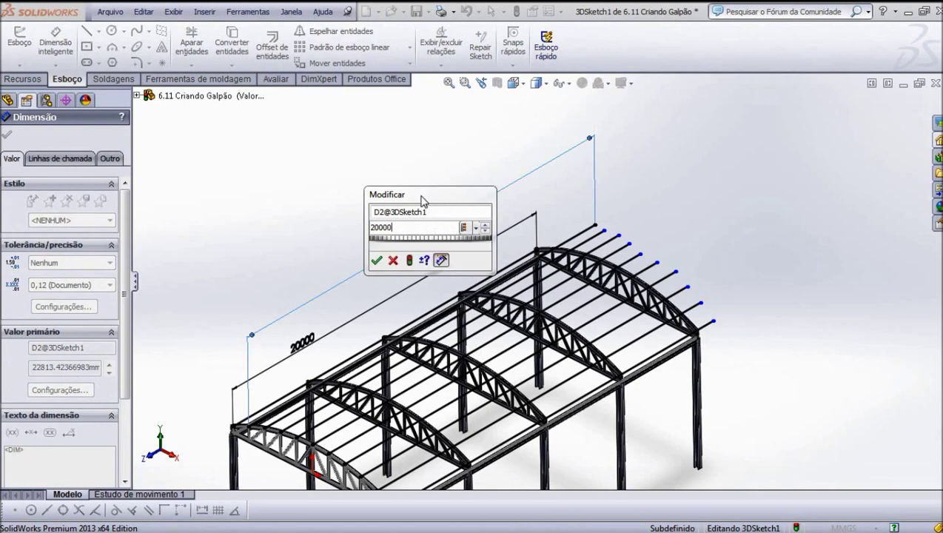
pyautogui.click(376, 262)
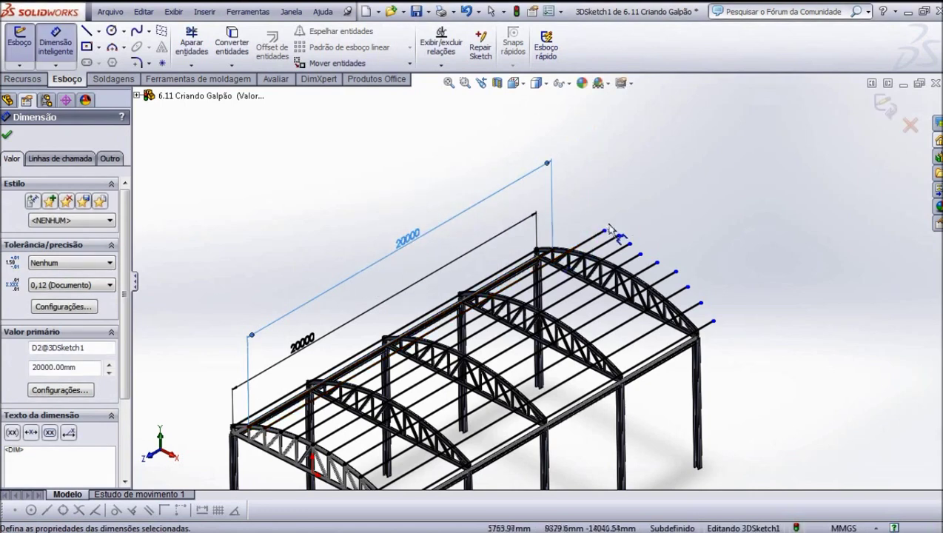
pyautogui.click(591, 241)
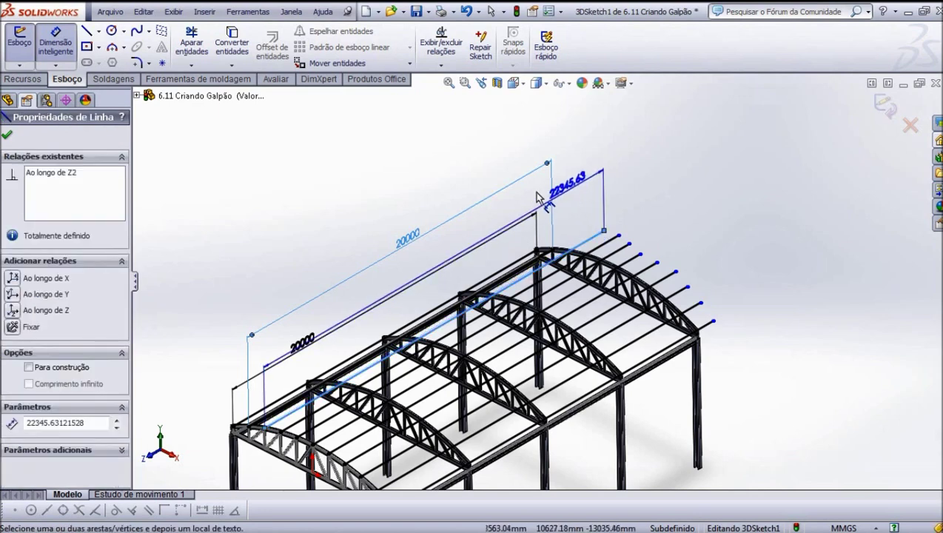
pyautogui.click(503, 221)
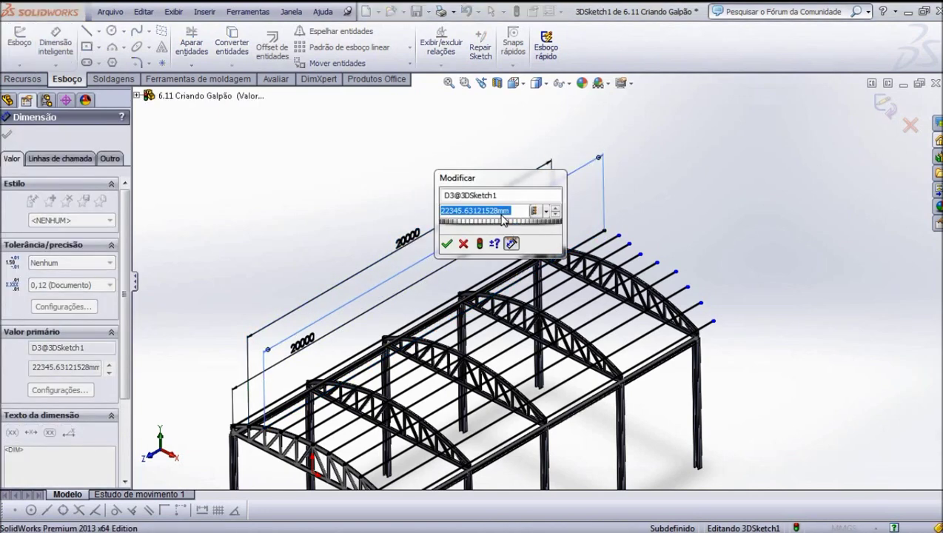
pyautogui.write('2')
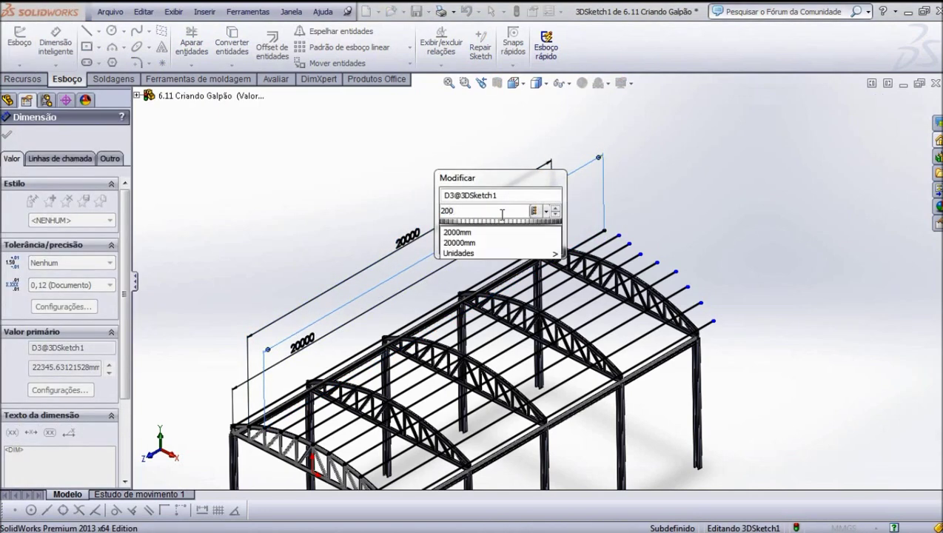
pyautogui.write('00')
pyautogui.press('Return')
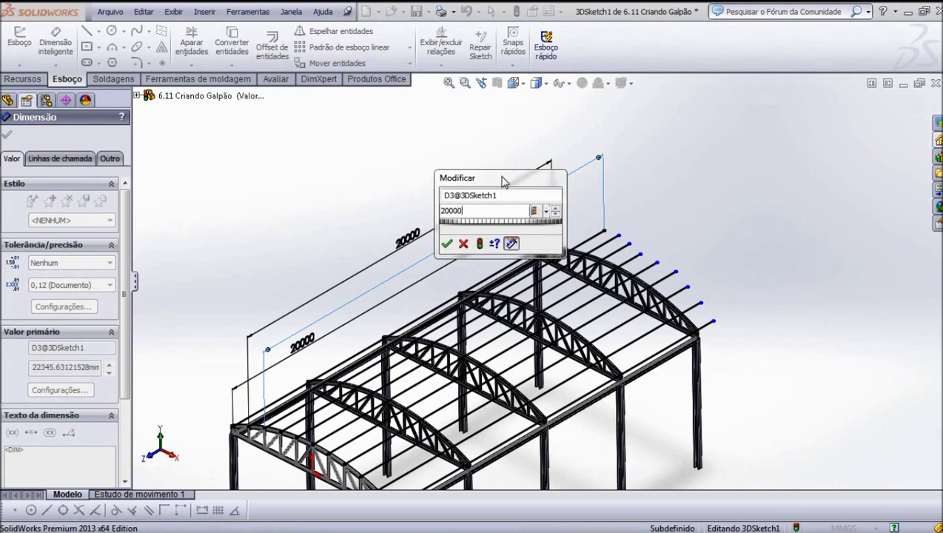
pyautogui.click(446, 244)
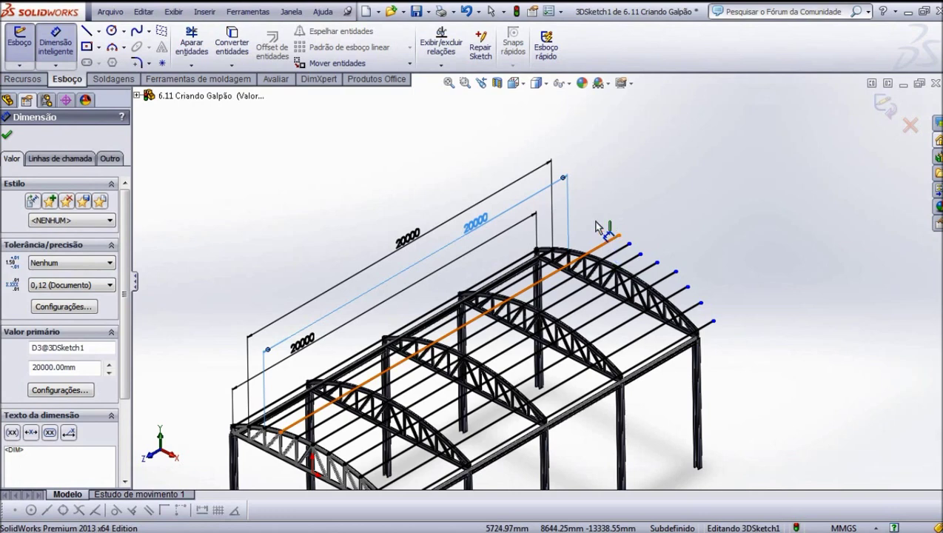
# Set two more roof lines to 20000 mm and start dimensioning another, currently 21580.36 mm.
pyautogui.click(603, 238)
pyautogui.click(601, 236)
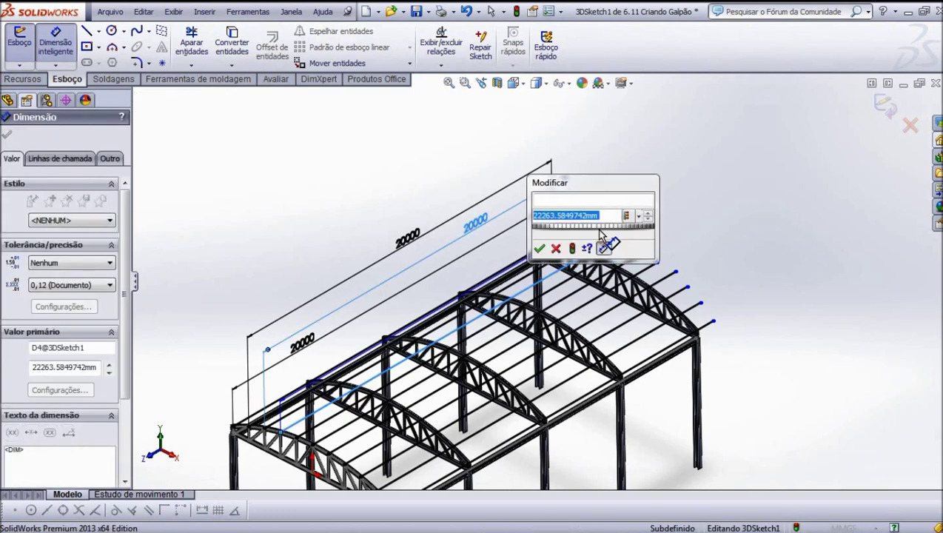
pyautogui.write('200')
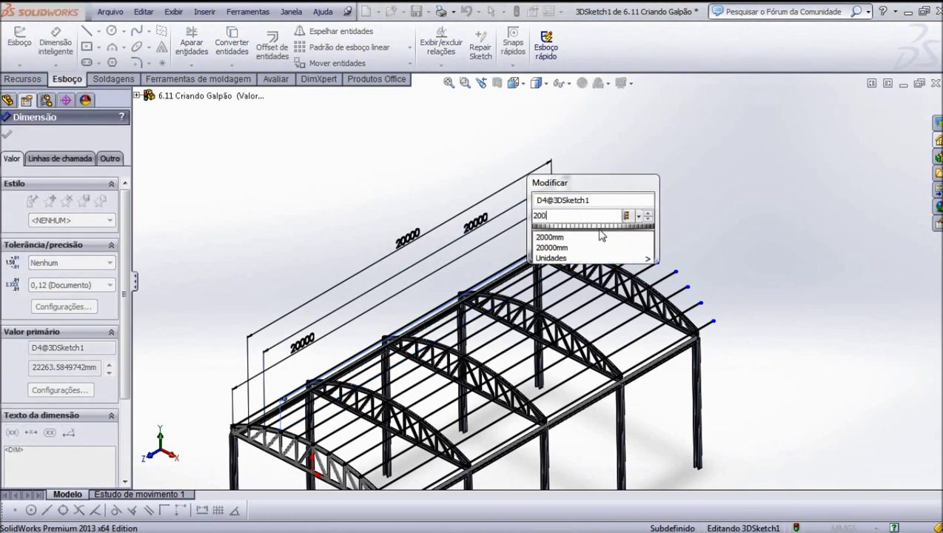
pyautogui.write('00')
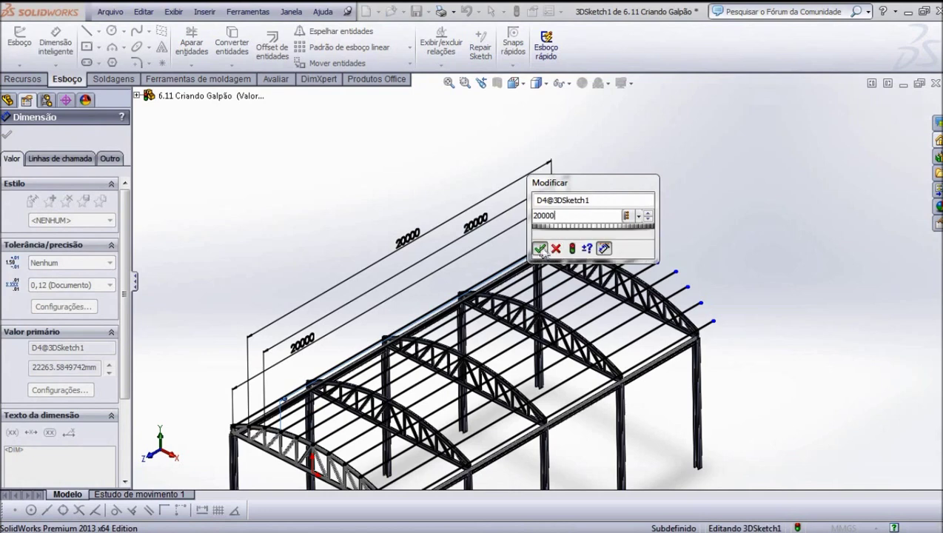
pyautogui.click(541, 248)
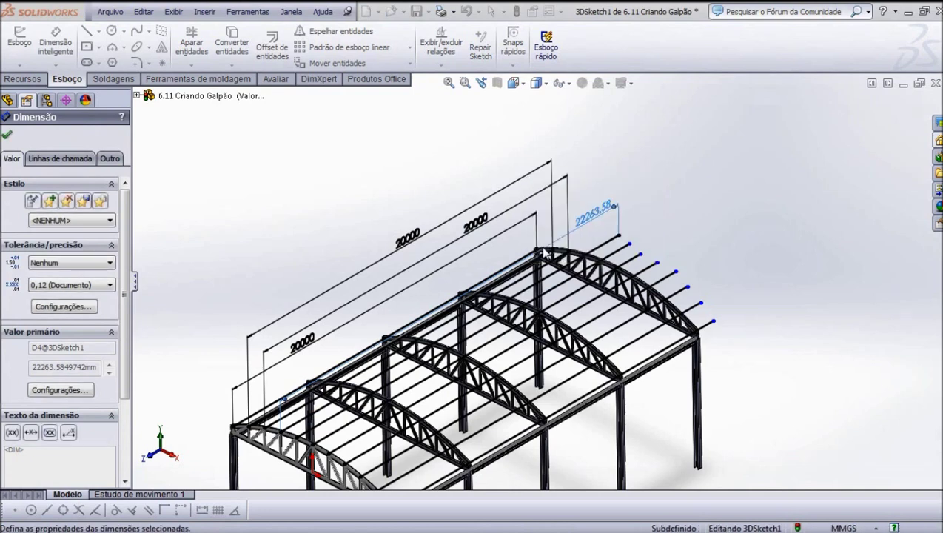
pyautogui.click(622, 256)
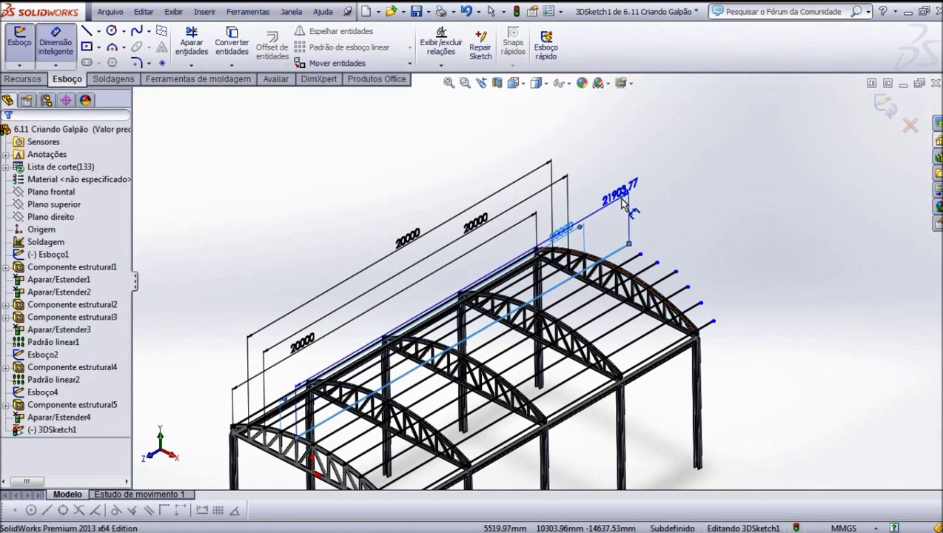
pyautogui.click(624, 211)
pyautogui.write('2')
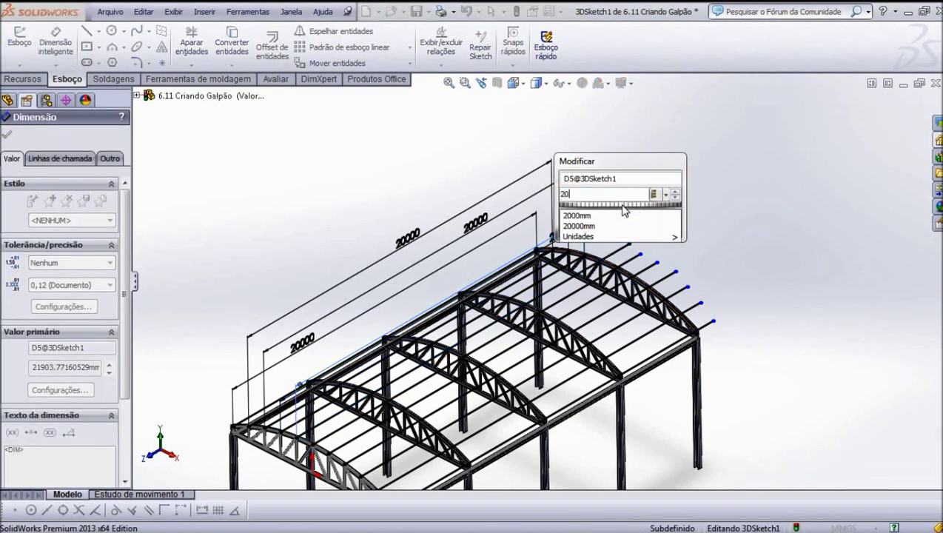
pyautogui.write('000')
pyautogui.press('Return')
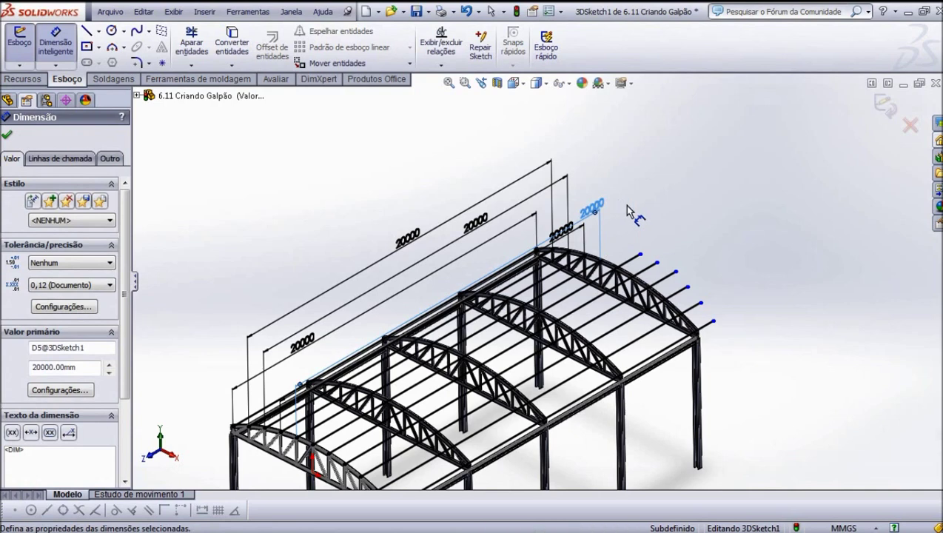
pyautogui.click(636, 268)
pyautogui.click(603, 213)
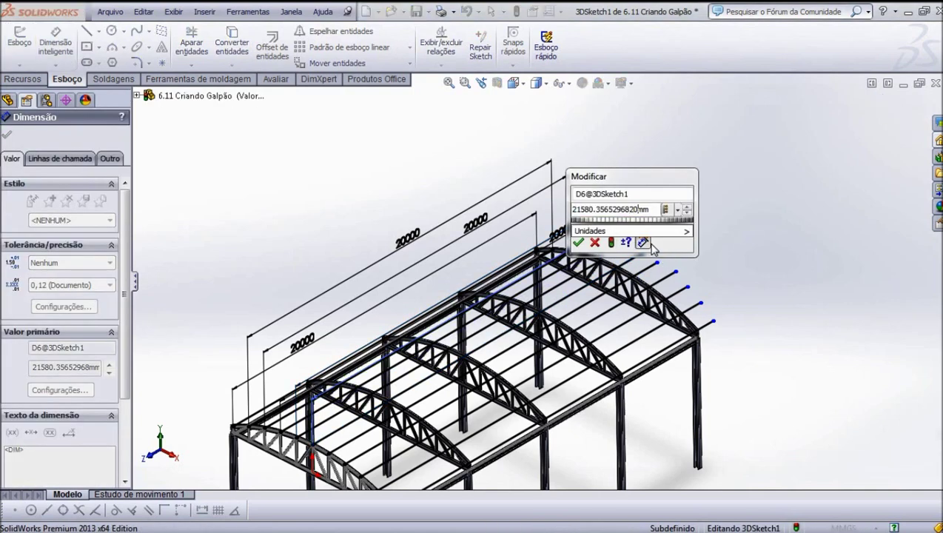
# Change the open dimension to 20000 mm and set the next two roof lines to 20000 mm.
pyautogui.press('BackSpace')
pyautogui.press('BackSpace')
pyautogui.press('BackSpace')
pyautogui.write('20000')
pyautogui.press('Return')
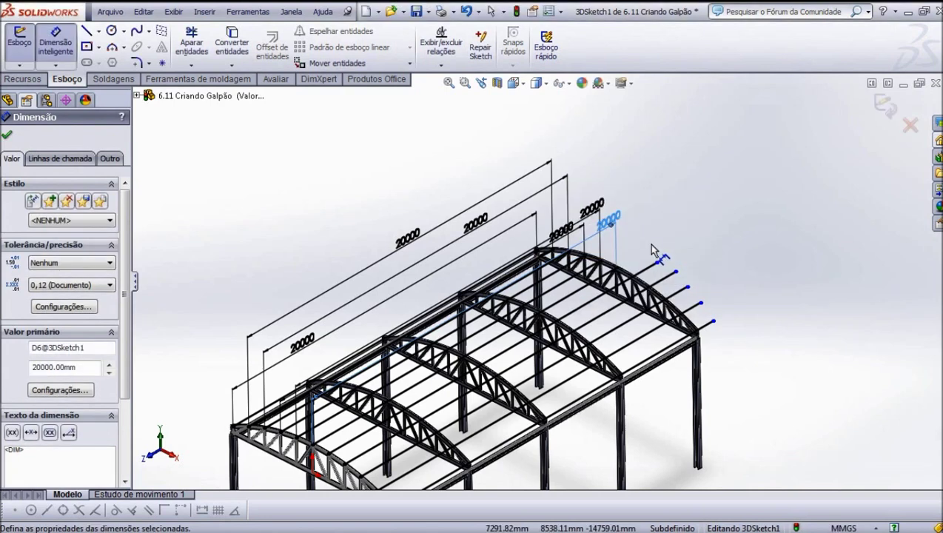
pyautogui.click(647, 271)
pyautogui.click(645, 236)
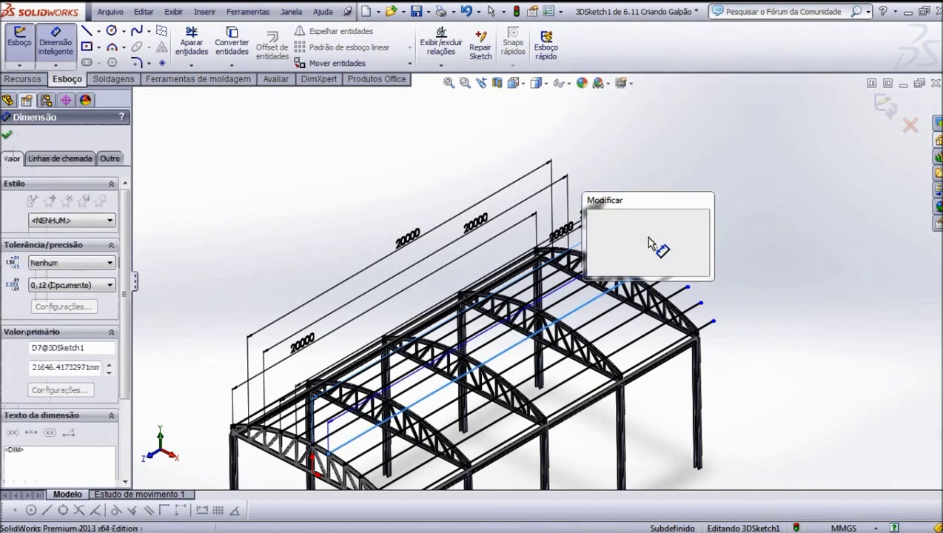
pyautogui.write('20000')
pyautogui.press('Return')
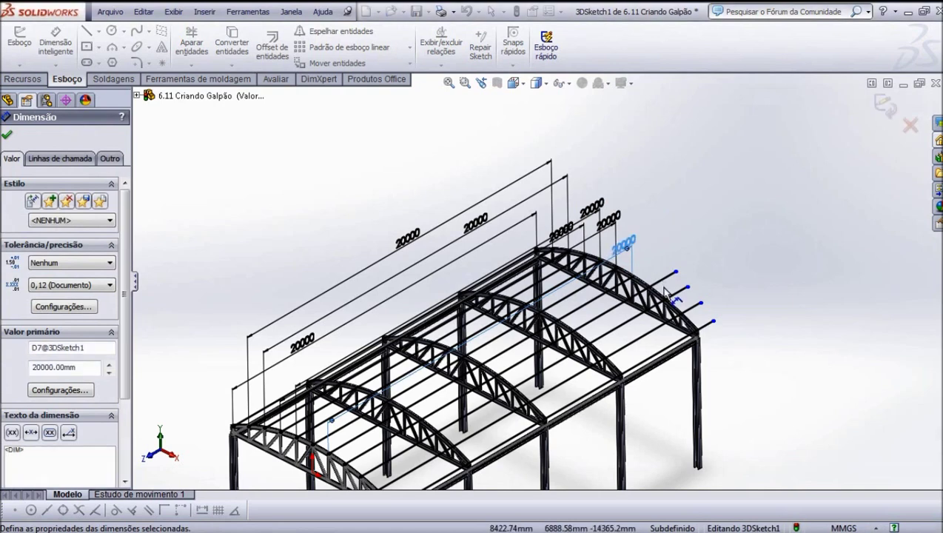
pyautogui.click(668, 279)
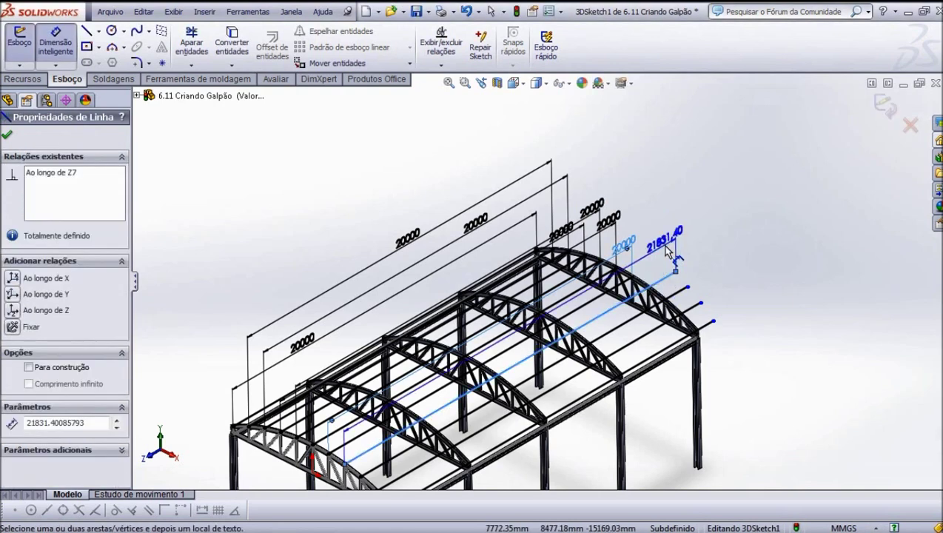
pyautogui.click(664, 250)
pyautogui.write('20')
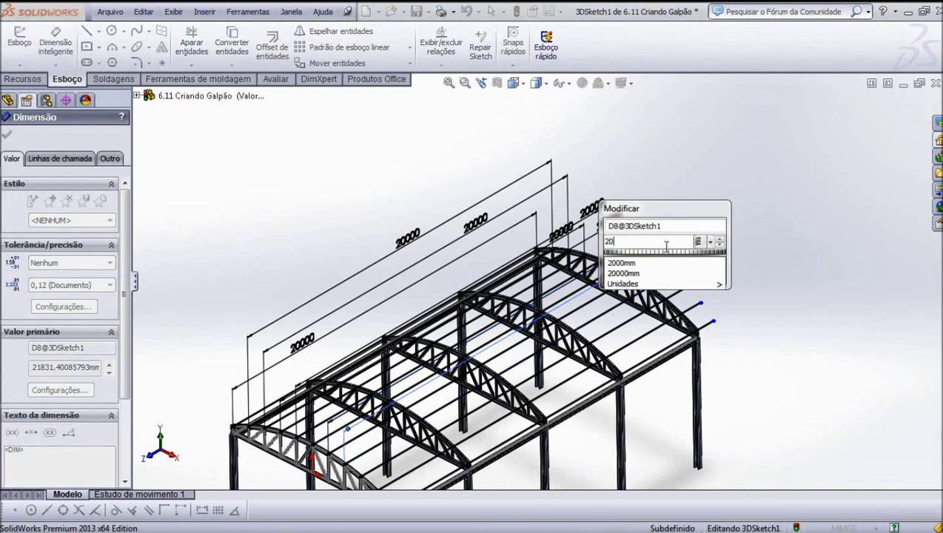
pyautogui.write('000')
pyautogui.press('Return')
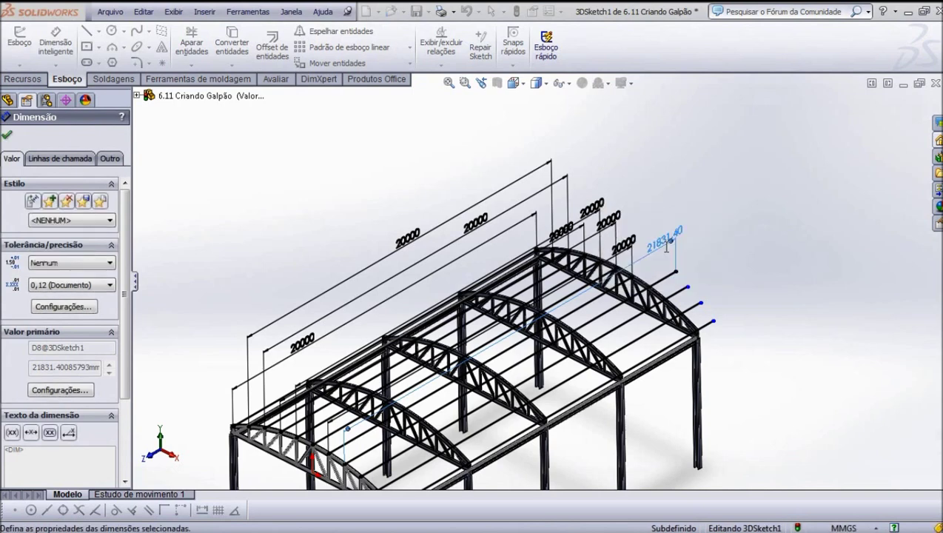
# Set the last three roof lines to 20000 mm so the sketch is fully defined.
pyautogui.click(684, 295)
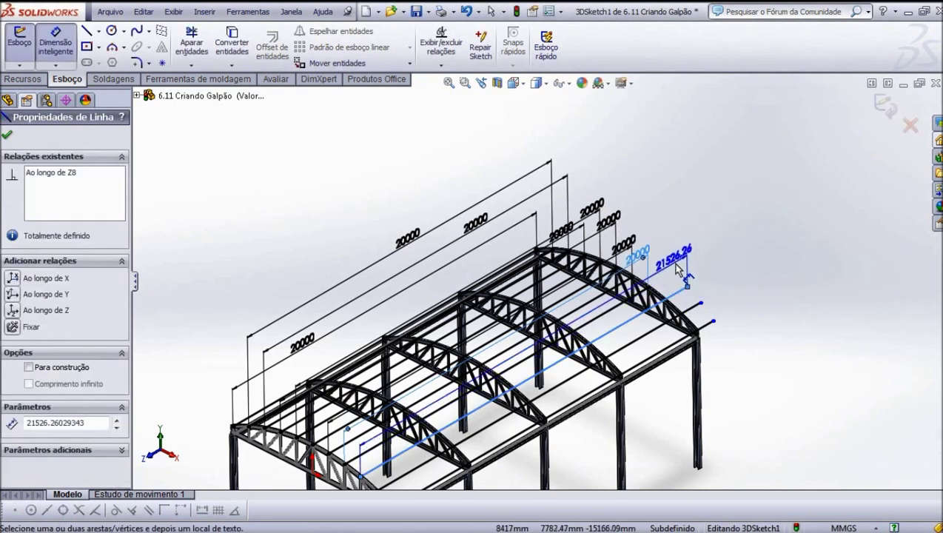
pyautogui.click(705, 305)
pyautogui.write('20000')
pyautogui.press('Return')
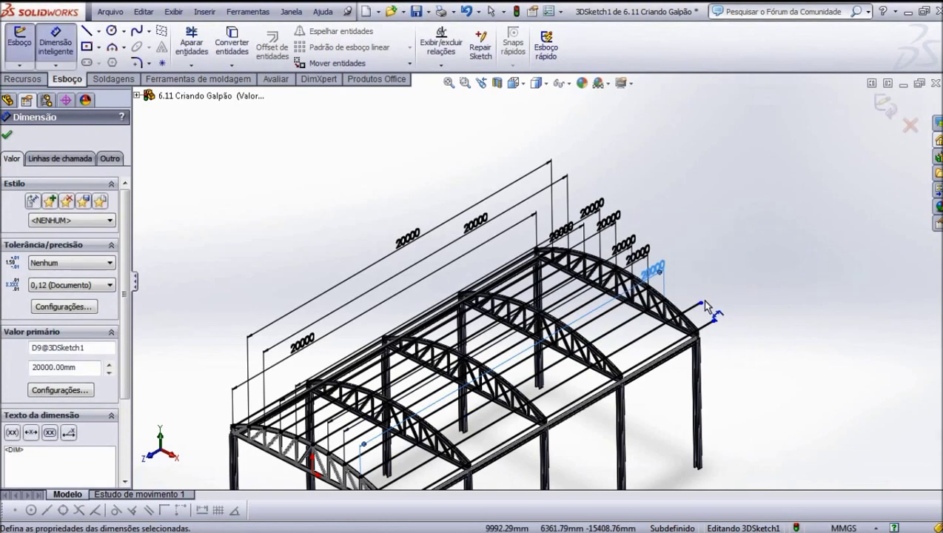
pyautogui.click(693, 317)
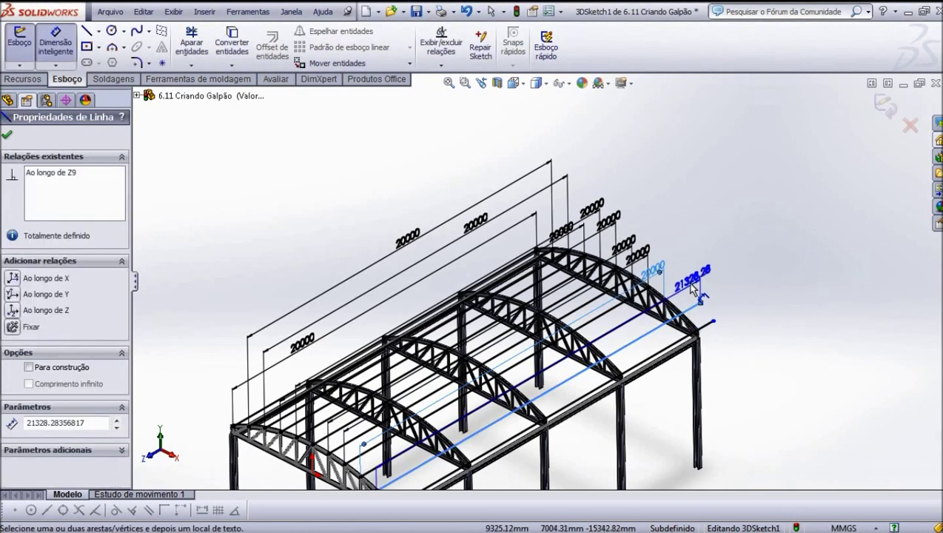
pyautogui.click(692, 292)
pyautogui.write('2000')
pyautogui.press('Return')
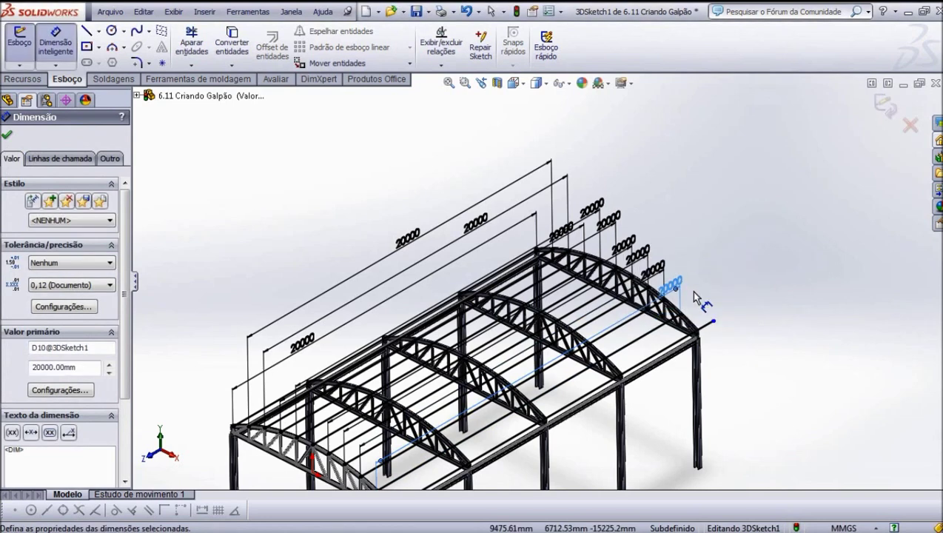
pyautogui.click(712, 331)
pyautogui.click(714, 319)
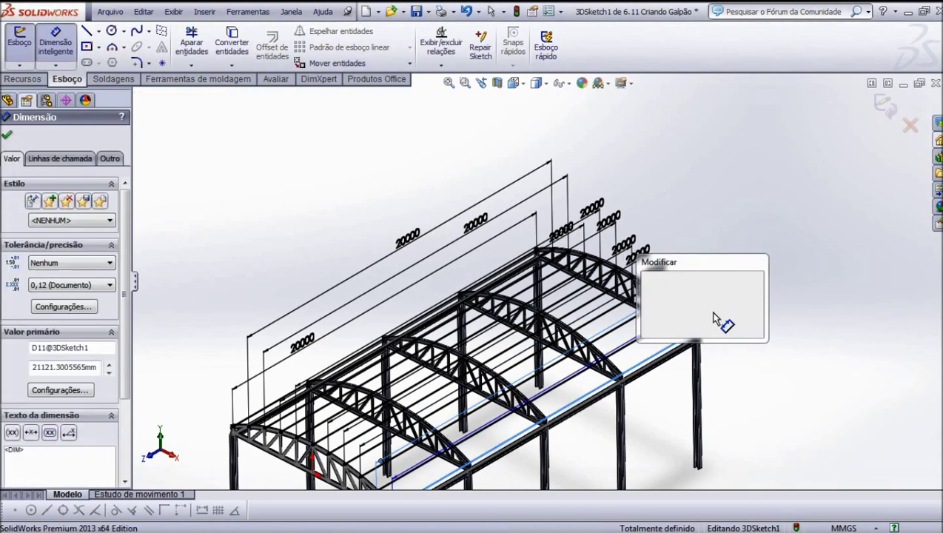
pyautogui.write('20')
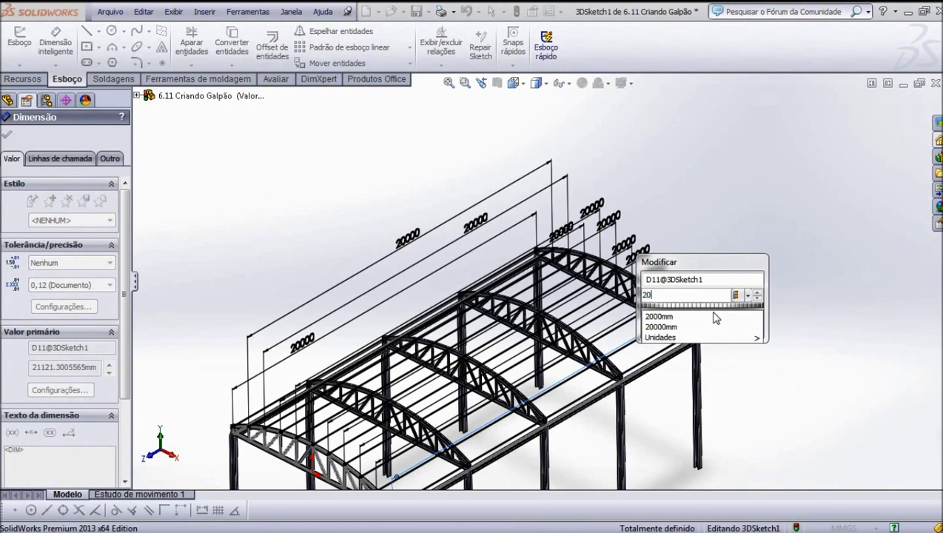
pyautogui.write('00')
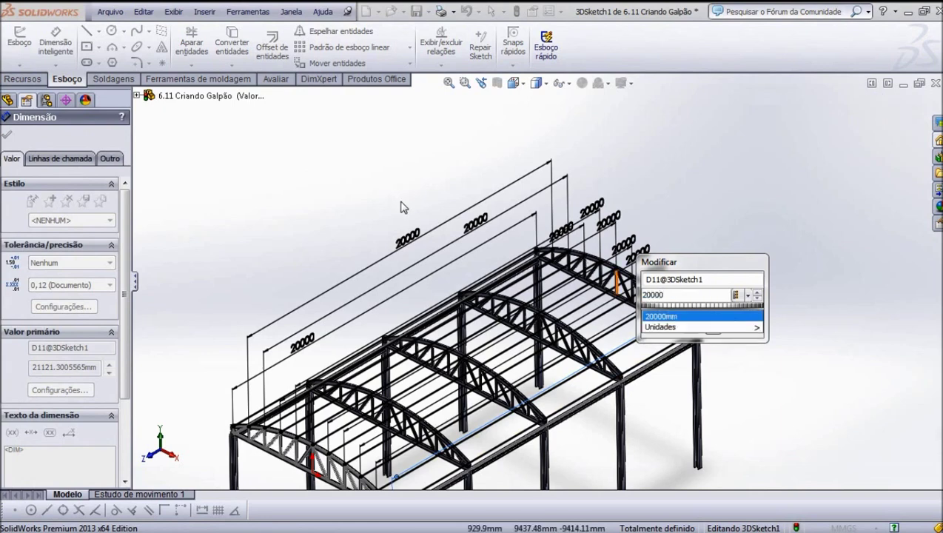
pyautogui.press('Return')
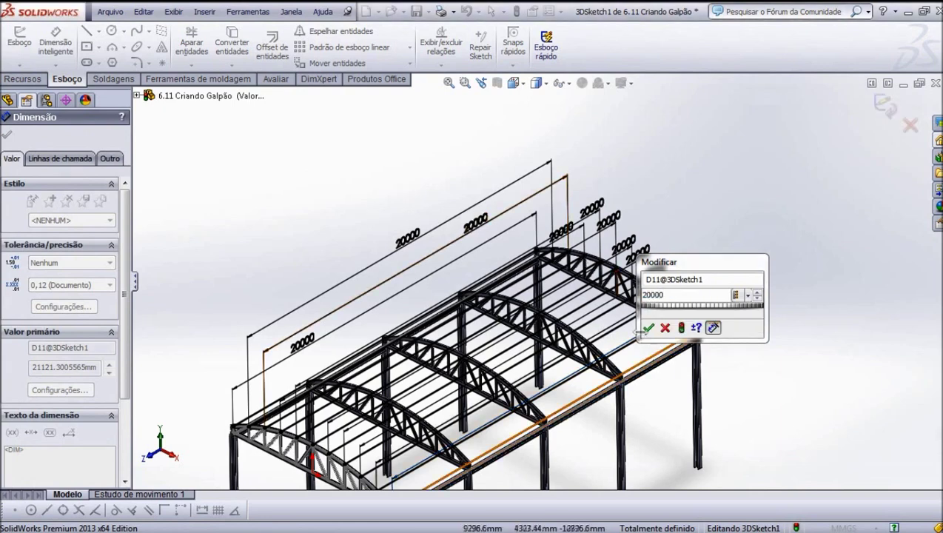
pyautogui.click(647, 329)
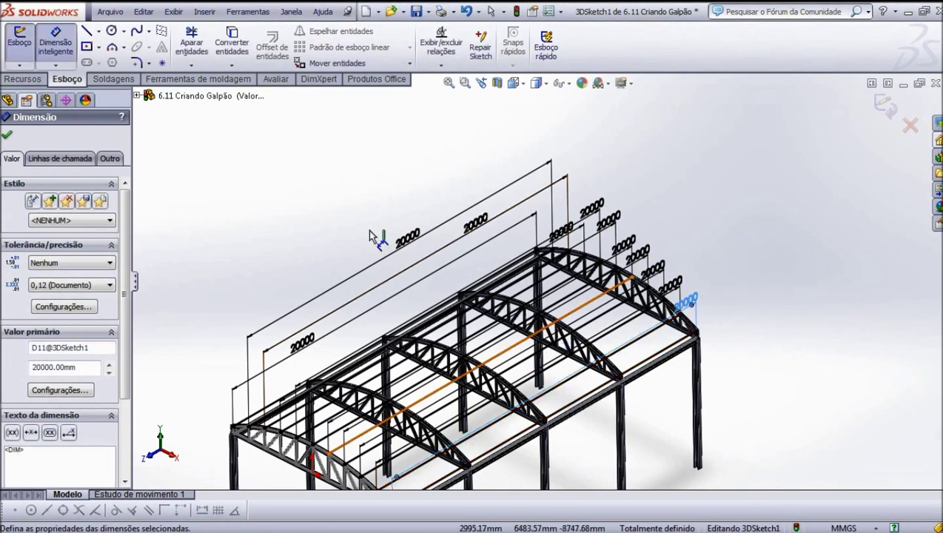
pyautogui.click(7, 135)
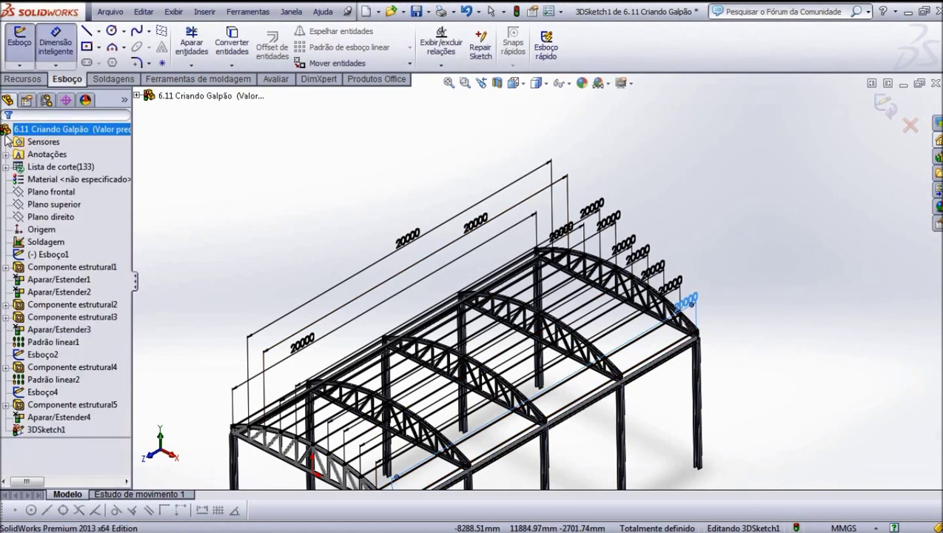
# Close 3DSketch1, clear the selection, and start a new Structural Member from the Weldments tools.
pyautogui.scroll(3, 682, 265)
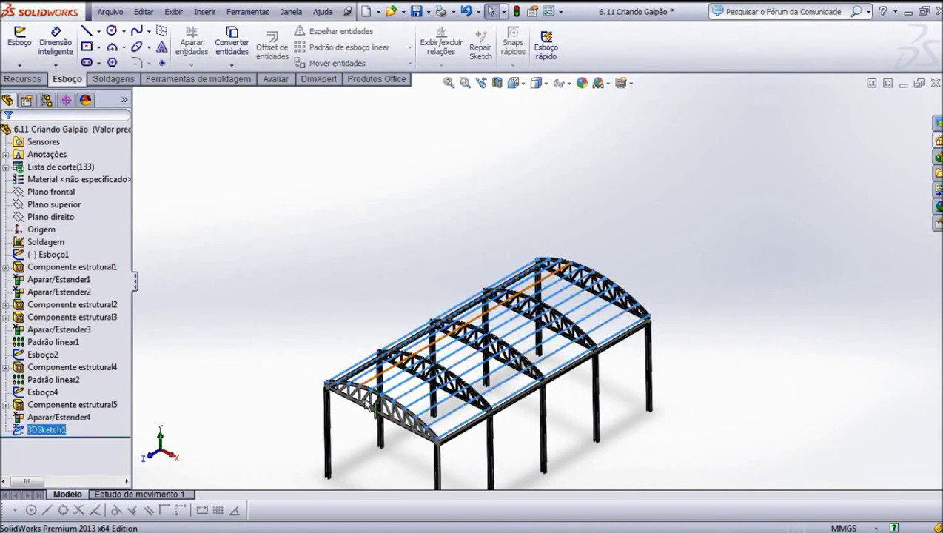
pyautogui.scroll(-3, 374, 406)
pyautogui.click(406, 274)
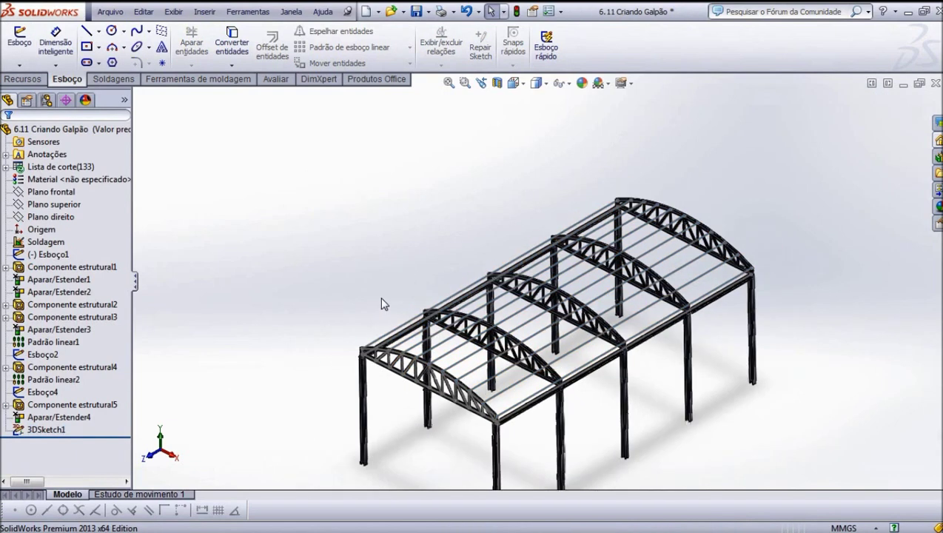
pyautogui.scroll(3, 536, 281)
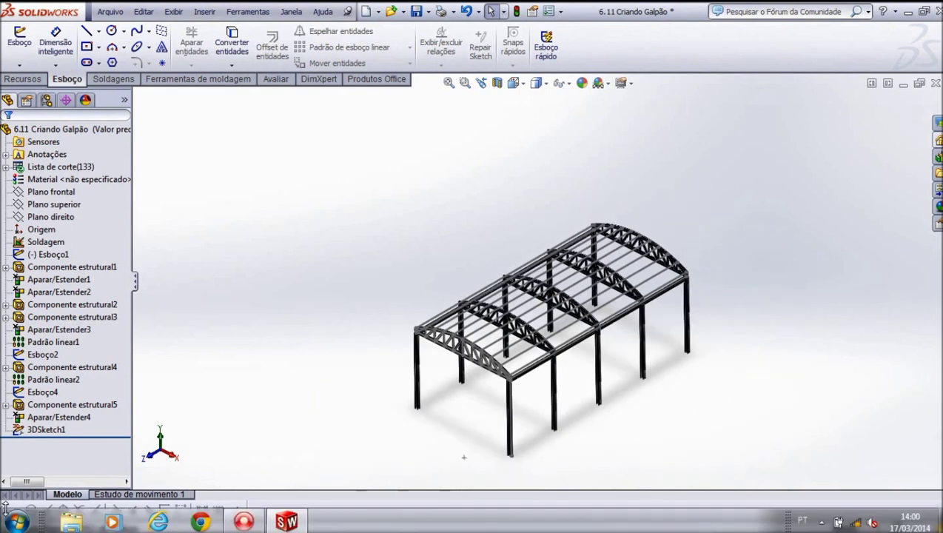
pyautogui.scroll(-4, 596, 342)
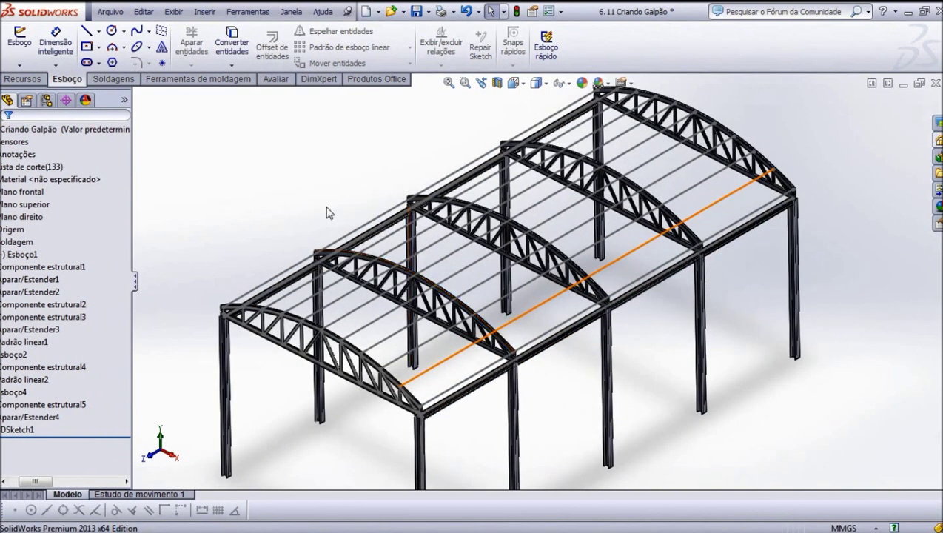
pyautogui.click(113, 79)
pyautogui.click(100, 46)
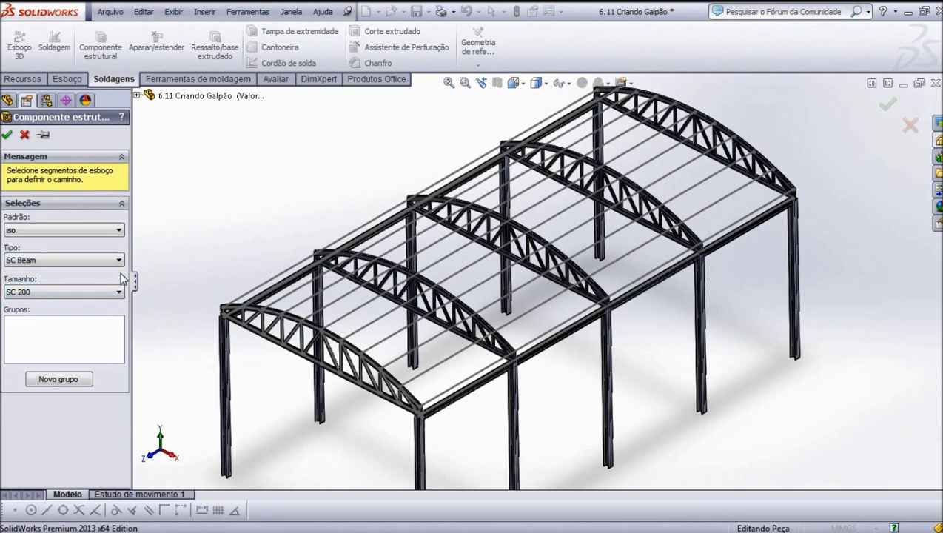
pyautogui.click(120, 262)
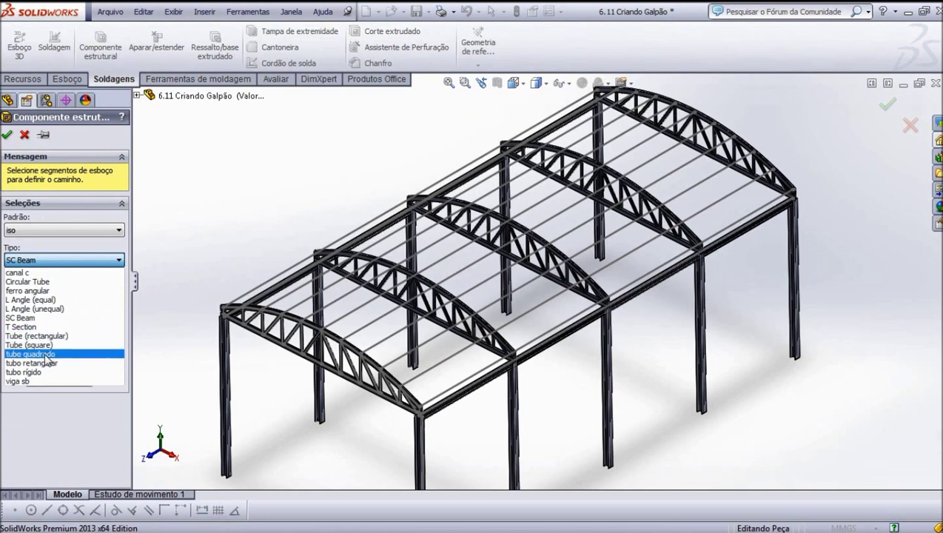
# Choose the 80 x 80 x 5 square tube profile and select the first four purlin lines.
pyautogui.click(44, 355)
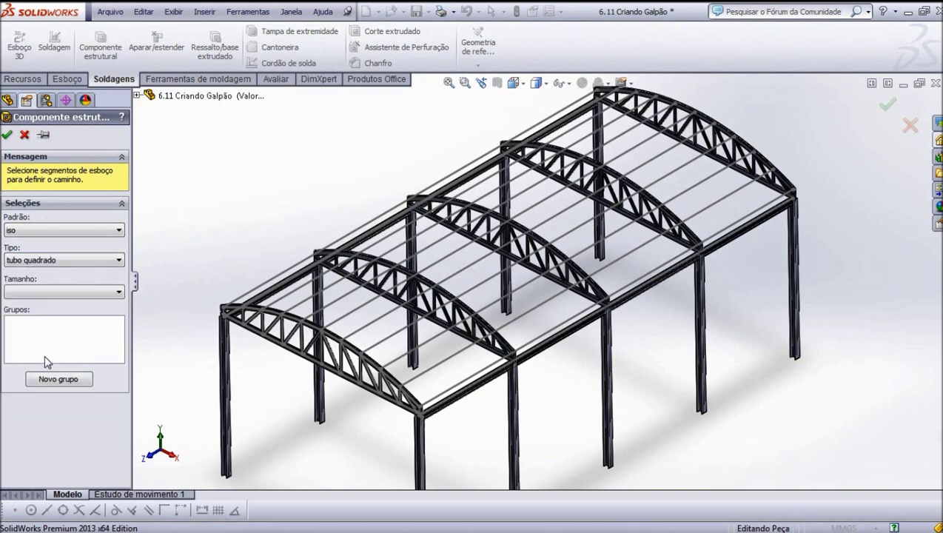
pyautogui.click(120, 293)
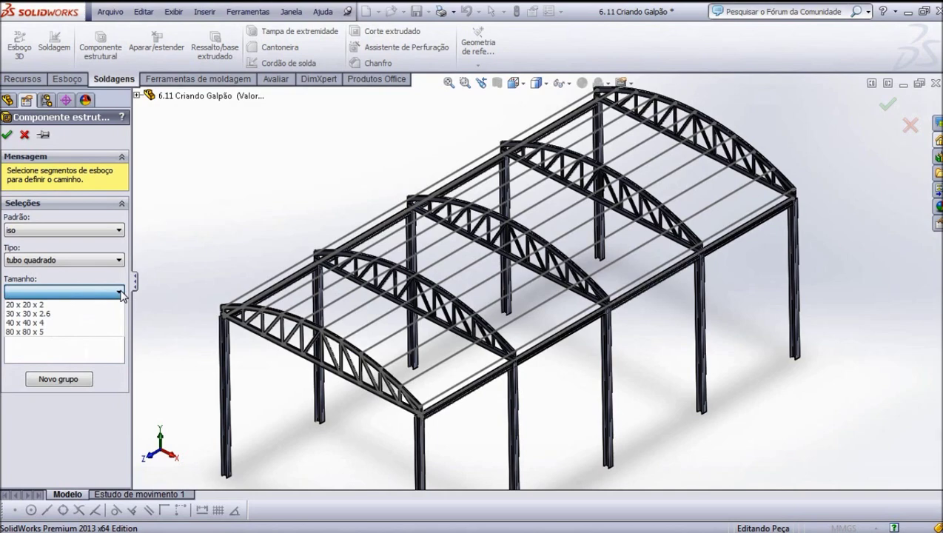
pyautogui.click(58, 335)
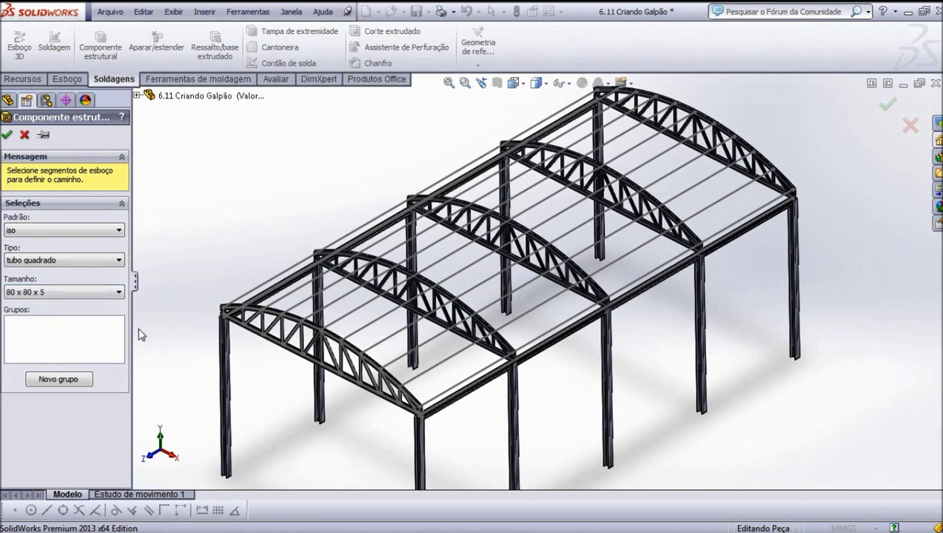
pyautogui.scroll(-3, 231, 298)
pyautogui.scroll(-3, 243, 304)
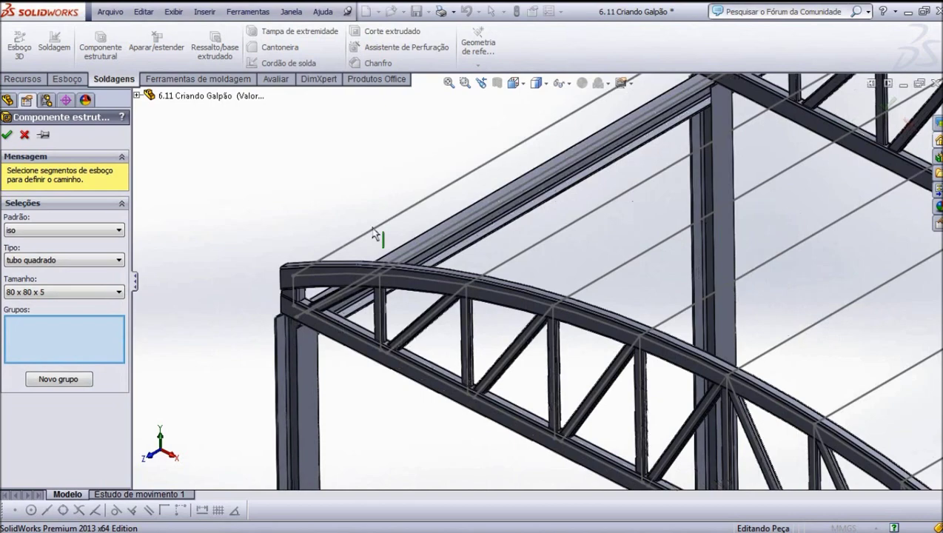
pyautogui.scroll(-3, 374, 235)
pyautogui.click(356, 315)
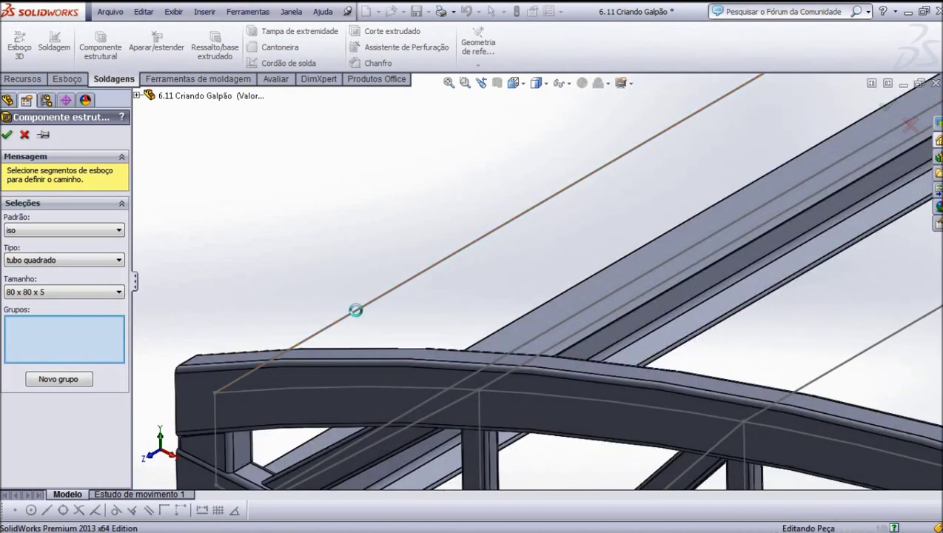
pyautogui.scroll(3, 318, 330)
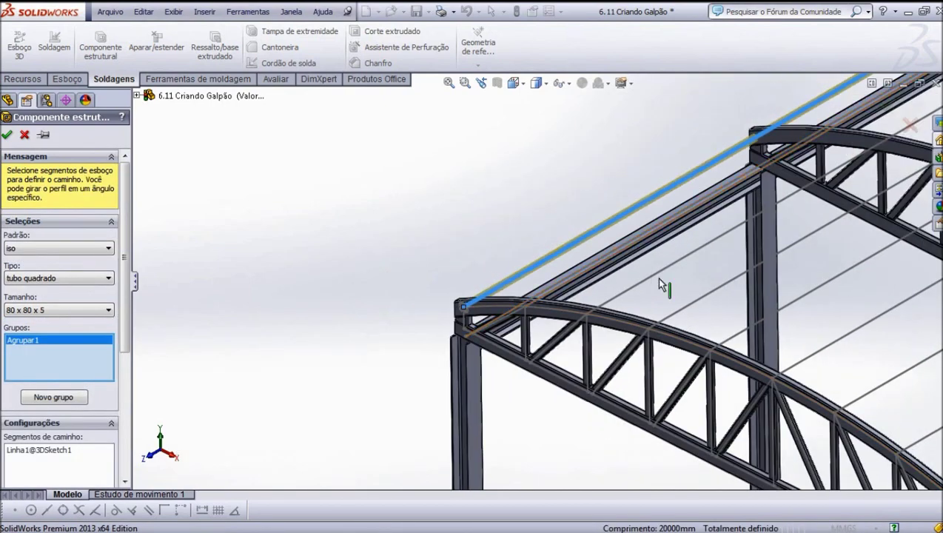
pyautogui.scroll(-2, 655, 280)
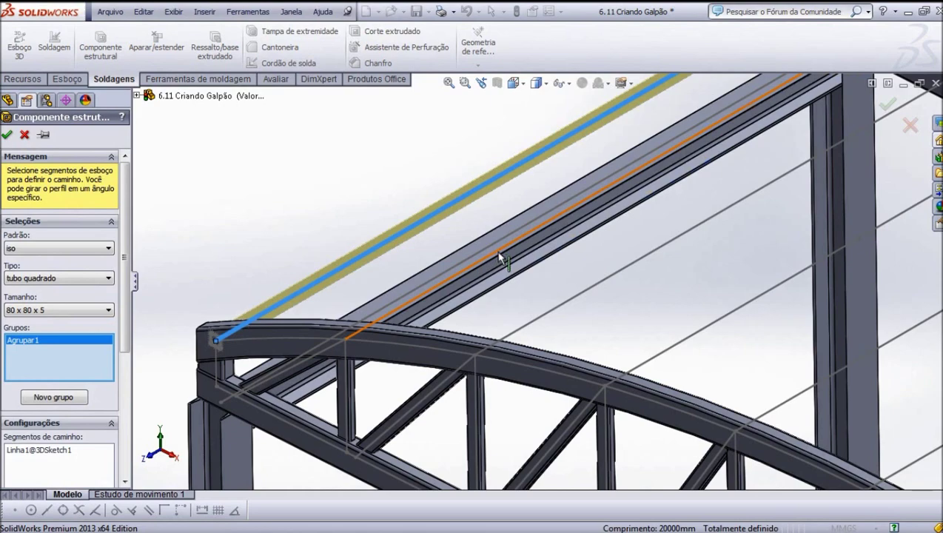
pyautogui.click(499, 258)
pyautogui.click(572, 303)
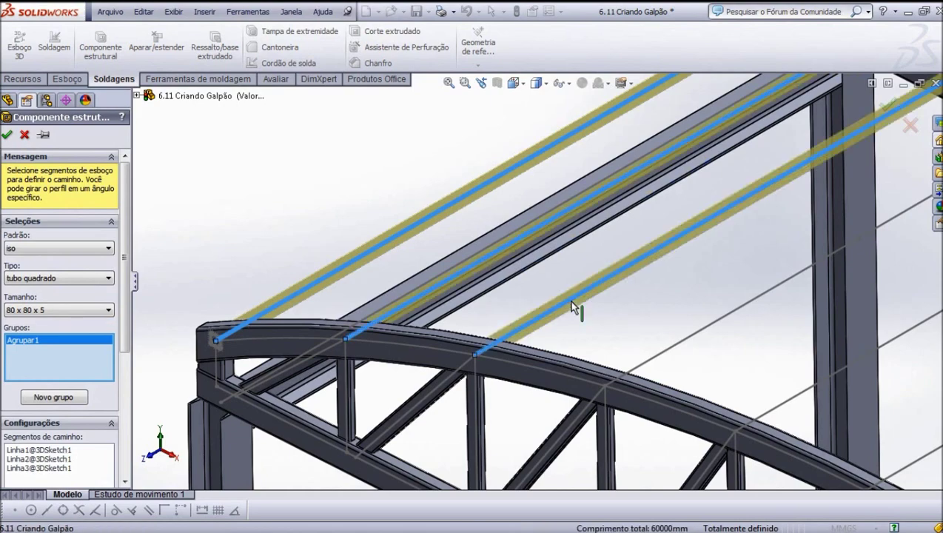
pyautogui.click(641, 368)
# Add the remaining roof lines, including the front edge, and create the purlins.
pyautogui.scroll(2, 539, 325)
pyautogui.scroll(1, 742, 318)
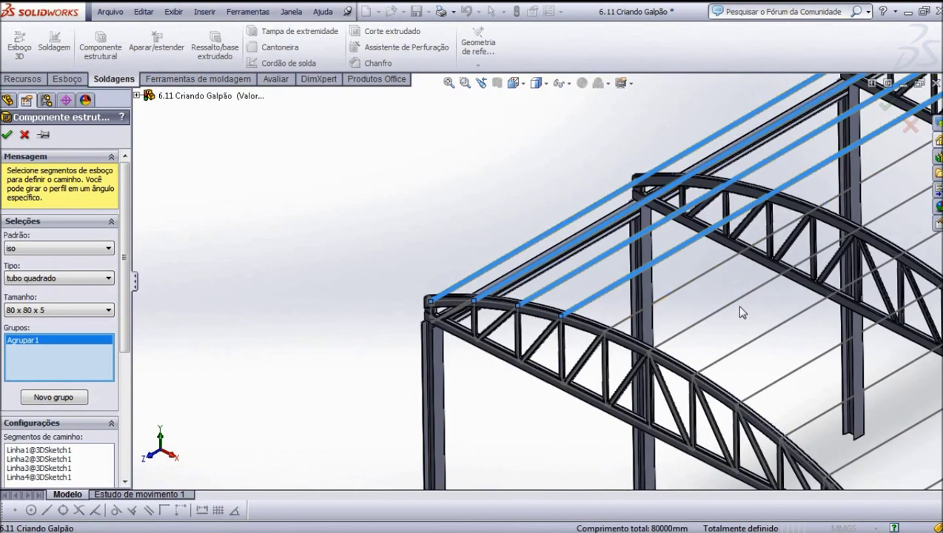
pyautogui.click(705, 274)
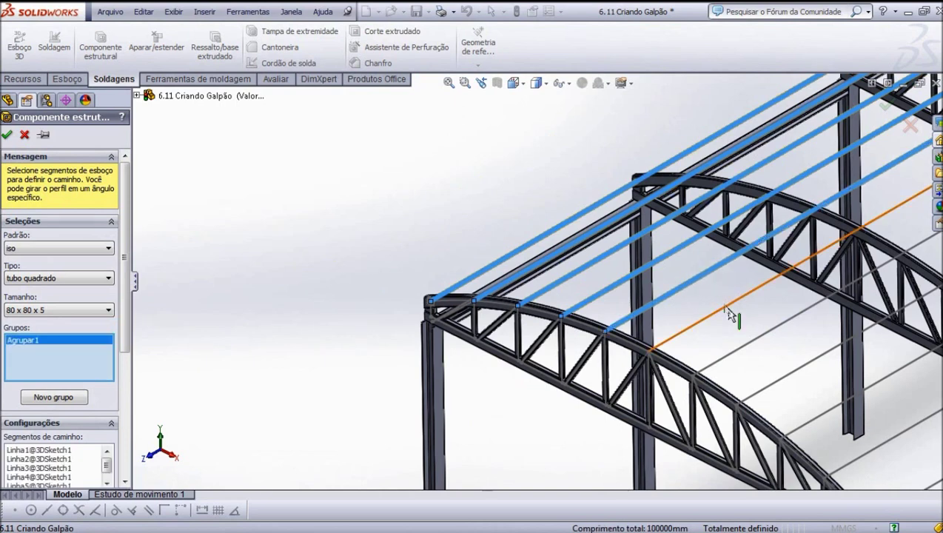
pyautogui.click(729, 312)
pyautogui.click(742, 349)
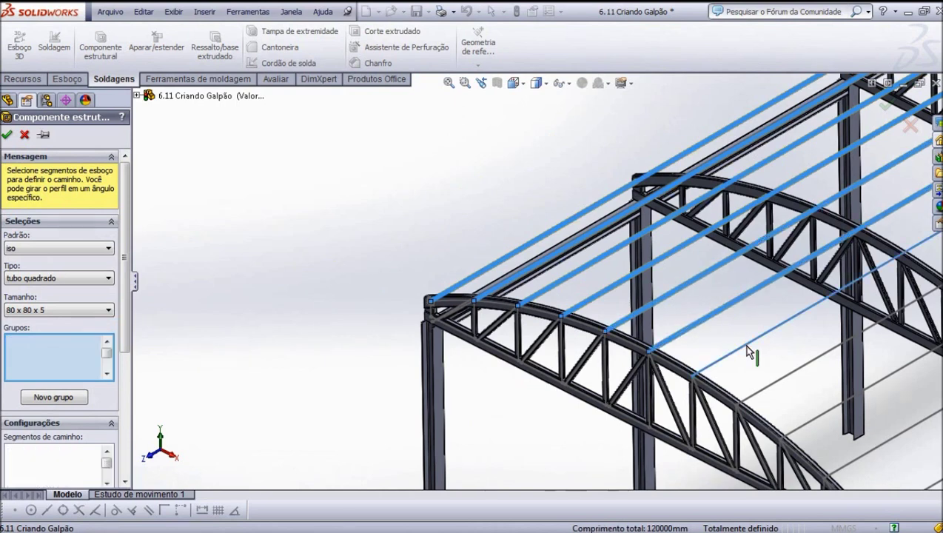
pyautogui.click(783, 384)
pyautogui.scroll(3, 747, 363)
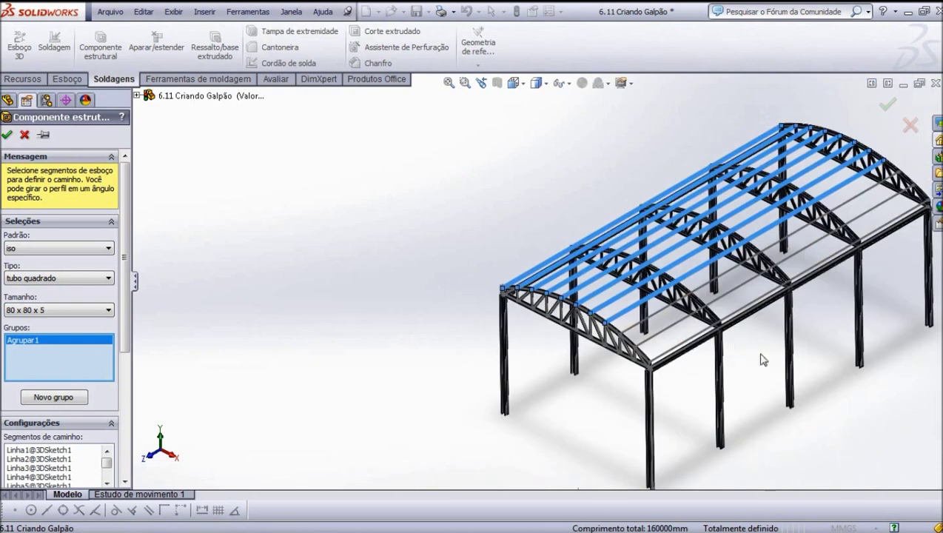
pyautogui.scroll(-2, 698, 304)
pyautogui.scroll(-1, 697, 303)
pyautogui.click(530, 346)
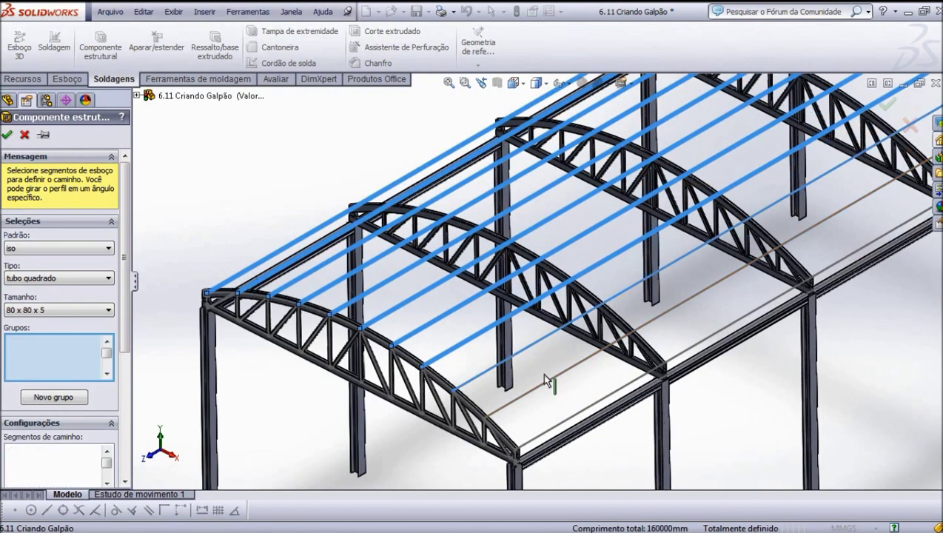
pyautogui.click(567, 424)
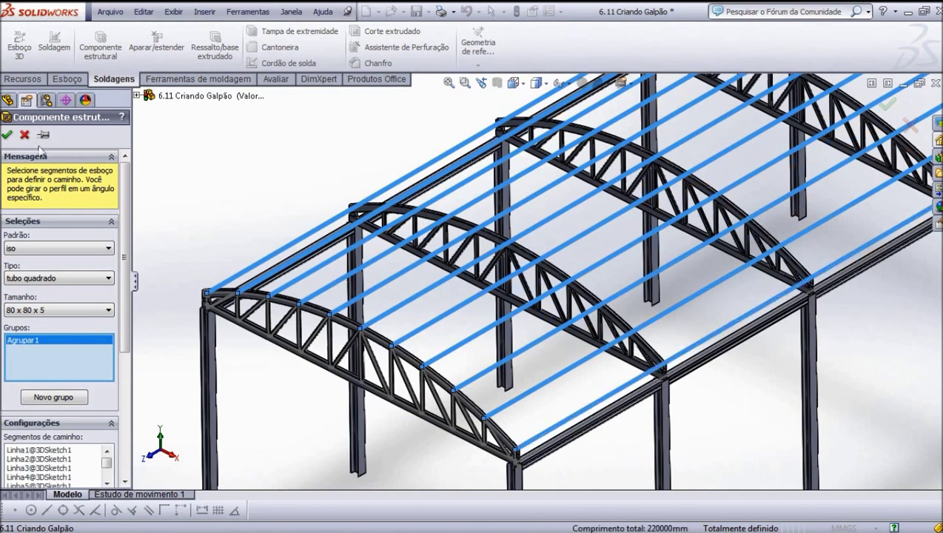
pyautogui.press('Return')
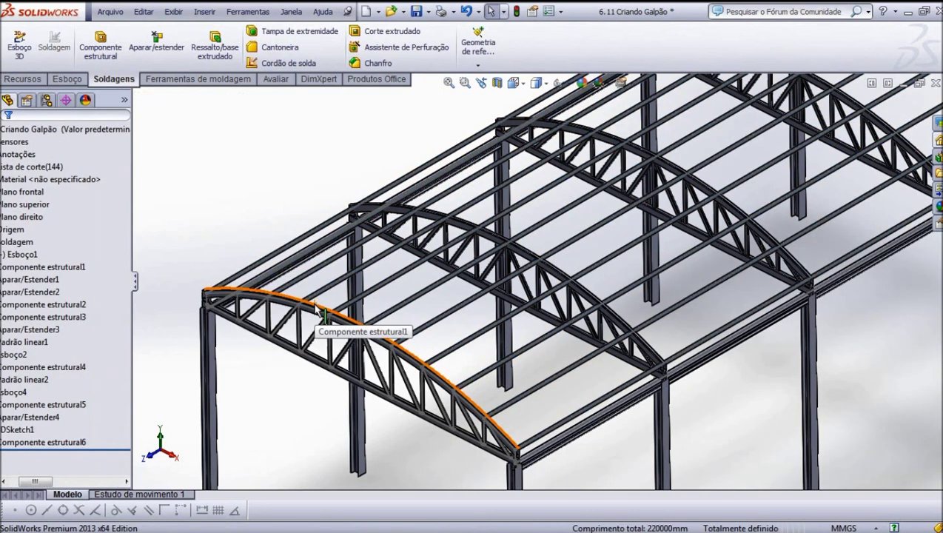
pyautogui.scroll(-5, 601, 264)
pyautogui.press('f')
pyautogui.moveTo(601, 264); pyautogui.dragTo(609, 214, button='middle')
pyautogui.scroll(-2, 608, 214)
pyautogui.scroll(-2, 608, 214)
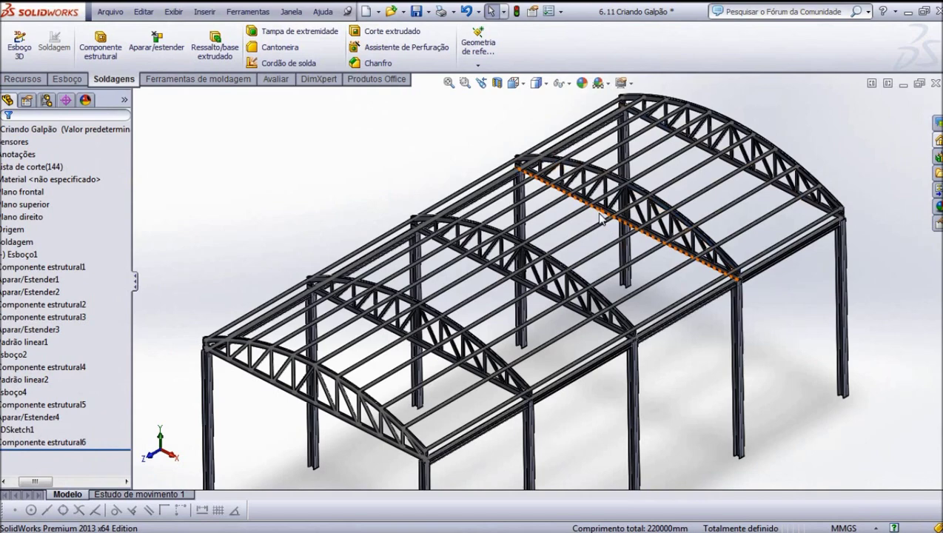
pyautogui.scroll(-3, 291, 403)
pyautogui.scroll(-2, 518, 304)
pyautogui.scroll(-2, 489, 299)
pyautogui.scroll(-1, 481, 307)
pyautogui.scroll(4, 478, 304)
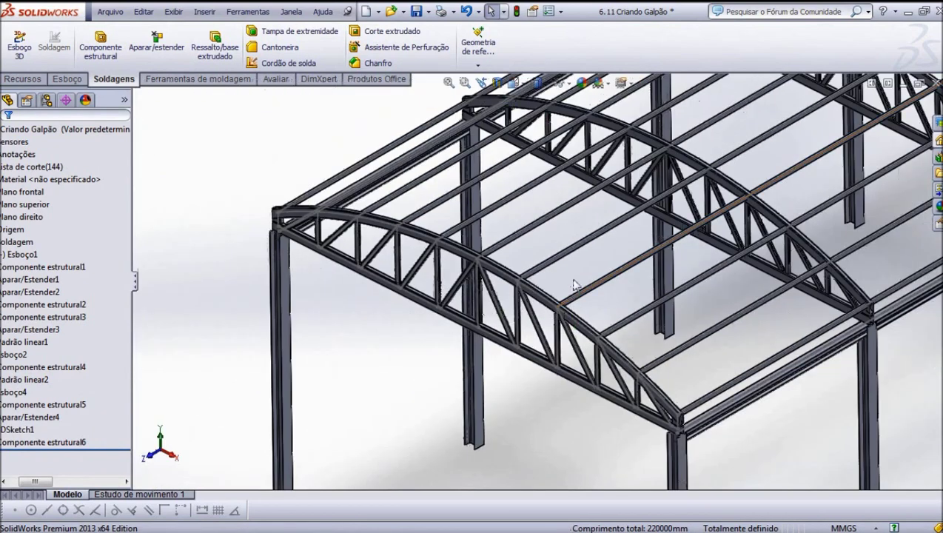
pyautogui.scroll(2, 563, 284)
pyautogui.scroll(2, 592, 266)
pyautogui.scroll(1, 851, 177)
pyautogui.scroll(2, 855, 181)
pyautogui.scroll(1, 840, 159)
pyautogui.scroll(-1, 670, 217)
pyautogui.scroll(-1, 621, 218)
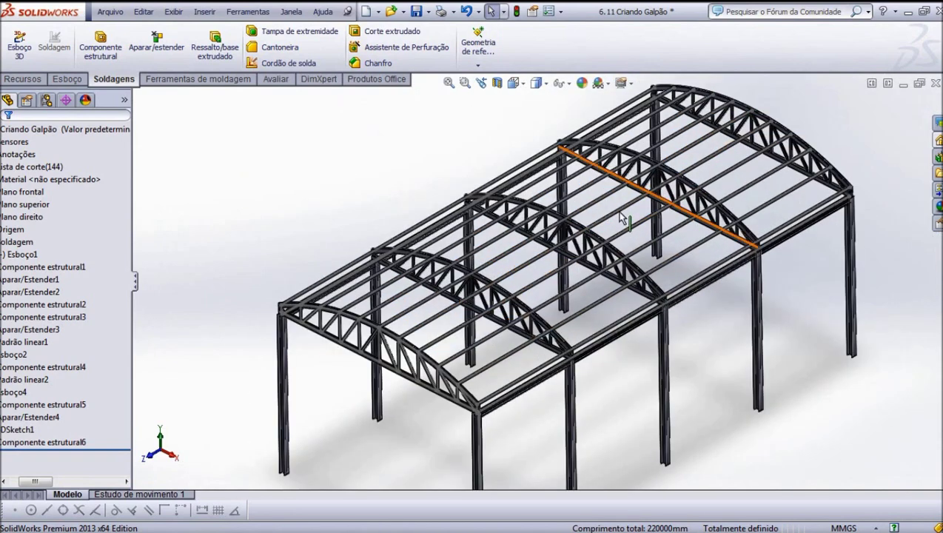
# Start Trim/Extend and select the first four roof purlins as bodies to trim.
pyautogui.click(154, 56)
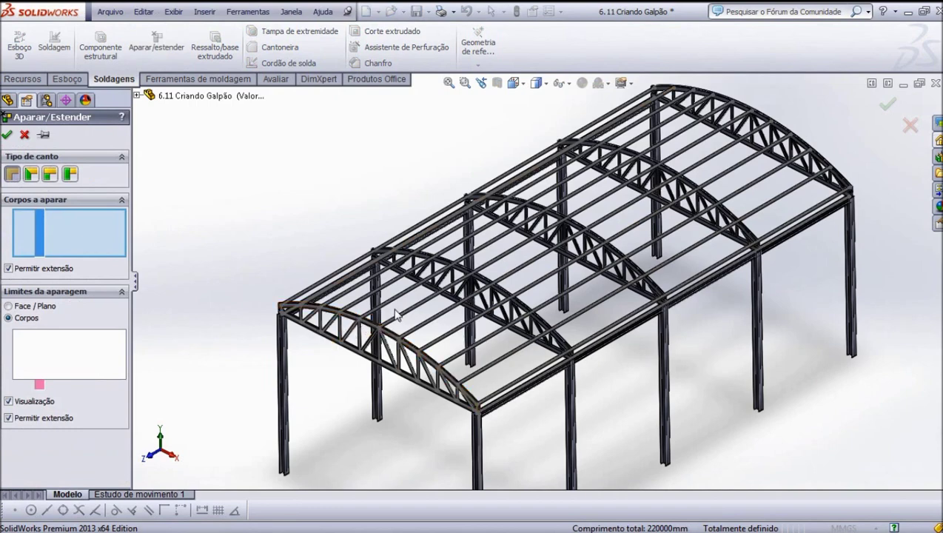
pyautogui.scroll(1, 390, 311)
pyautogui.scroll(1, 391, 304)
pyautogui.scroll(2, 306, 247)
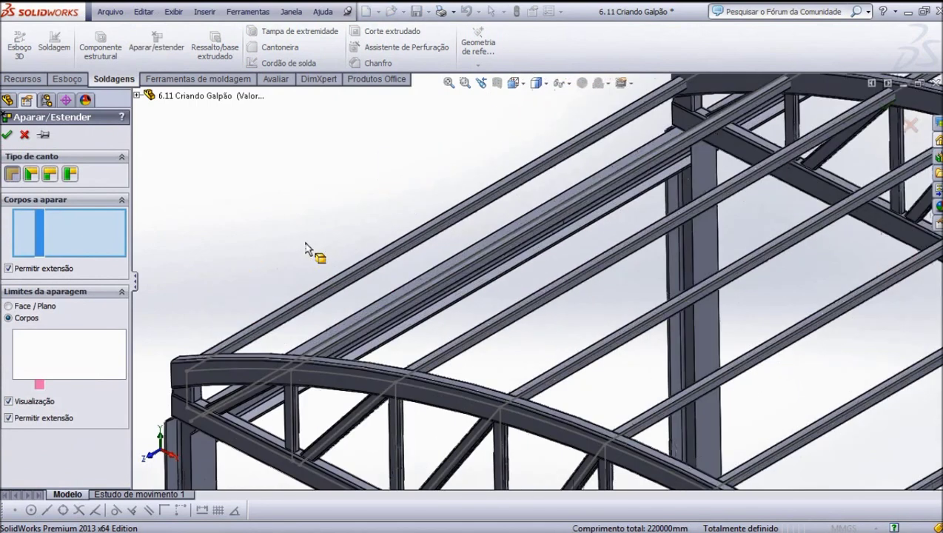
pyautogui.click(330, 295)
pyautogui.scroll(2, 355, 355)
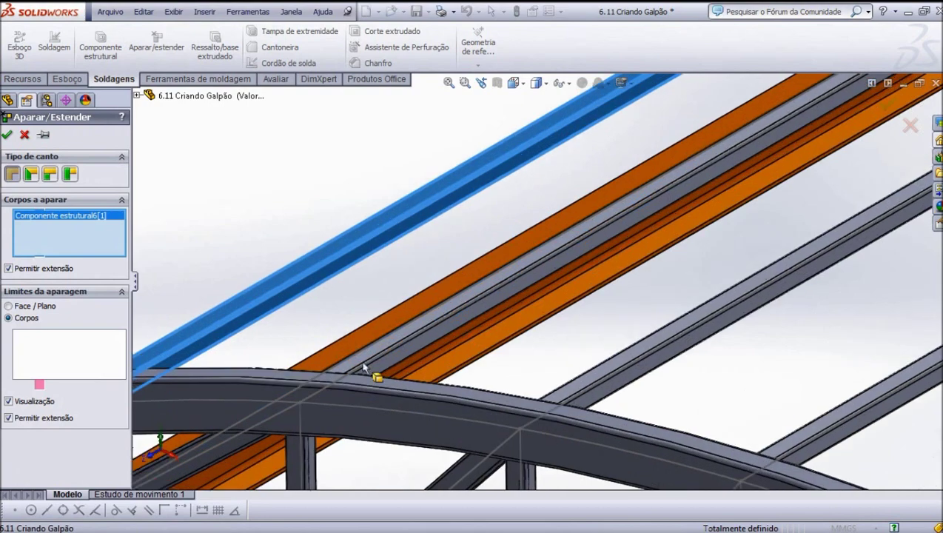
pyautogui.click(370, 364)
pyautogui.scroll(-3, 362, 333)
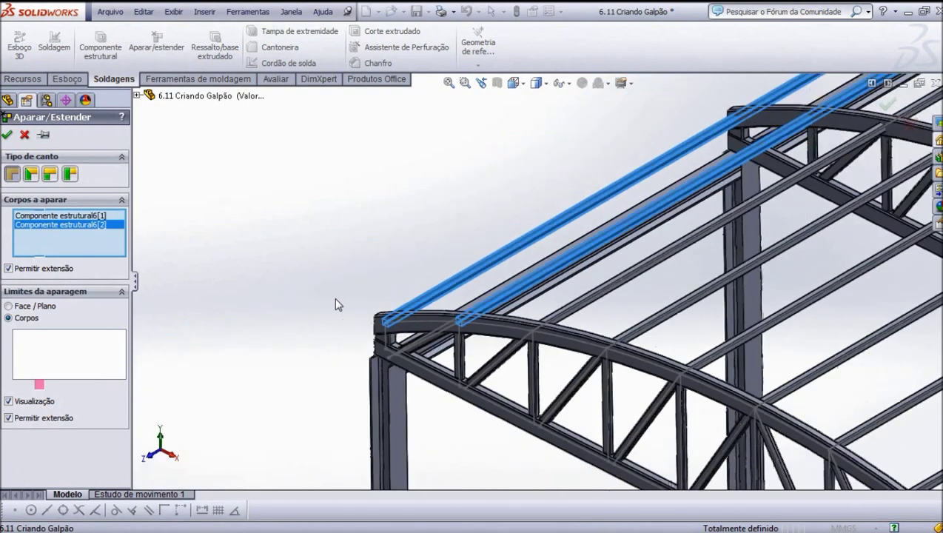
pyautogui.click(601, 290)
pyautogui.click(623, 328)
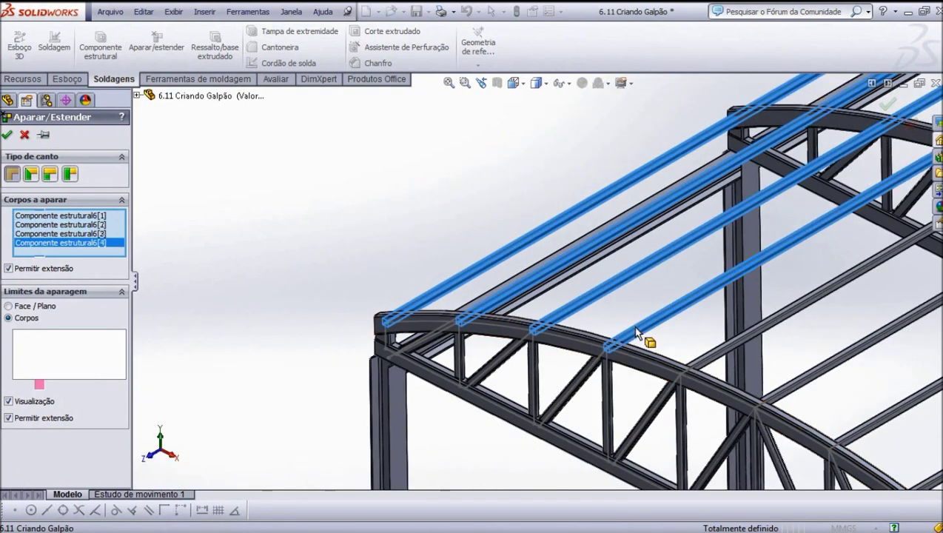
# Add the other seven purlins to trim, then pick the front arch chord as boundary.
pyautogui.scroll(-3, 622, 328)
pyautogui.click(693, 274)
pyautogui.click(702, 305)
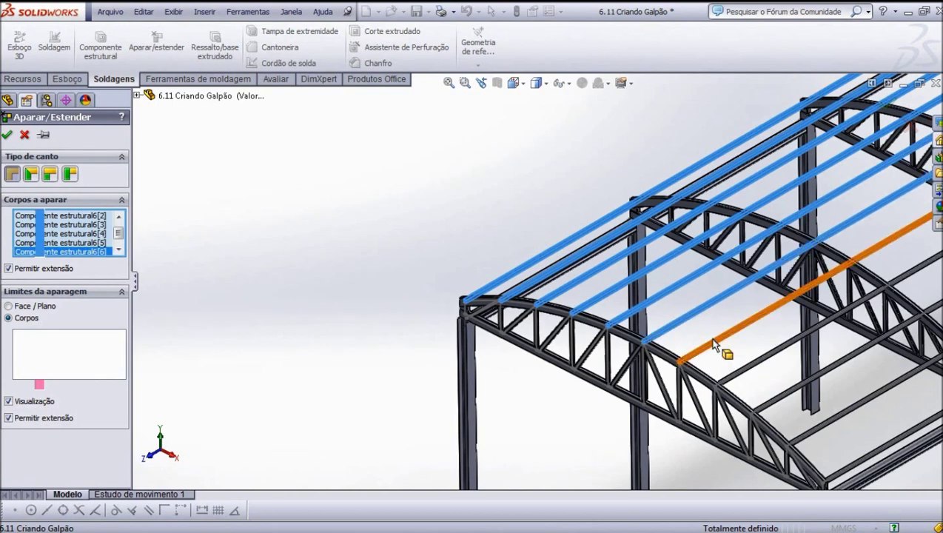
pyautogui.click(713, 342)
pyautogui.click(734, 380)
pyautogui.scroll(-1, 735, 338)
pyautogui.scroll(3, 744, 337)
pyautogui.click(740, 324)
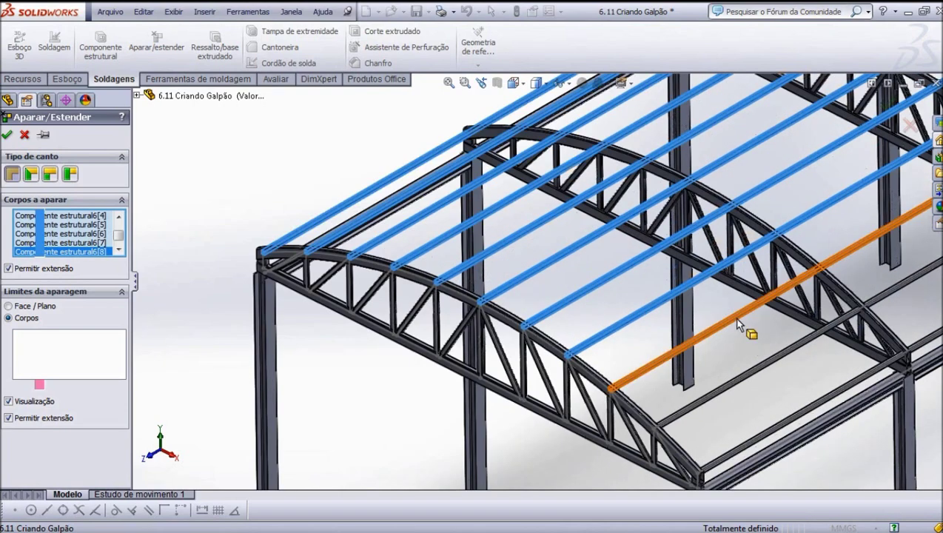
pyautogui.click(752, 370)
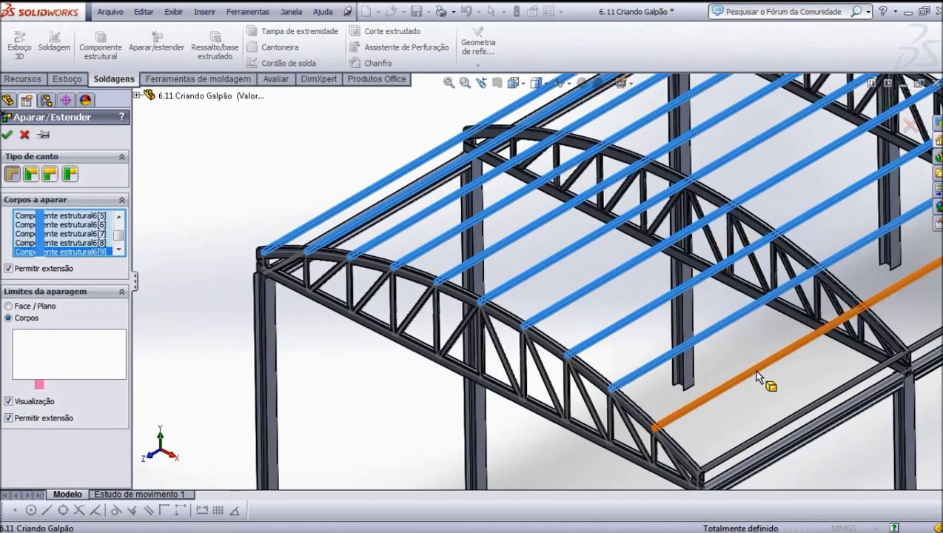
pyautogui.click(783, 425)
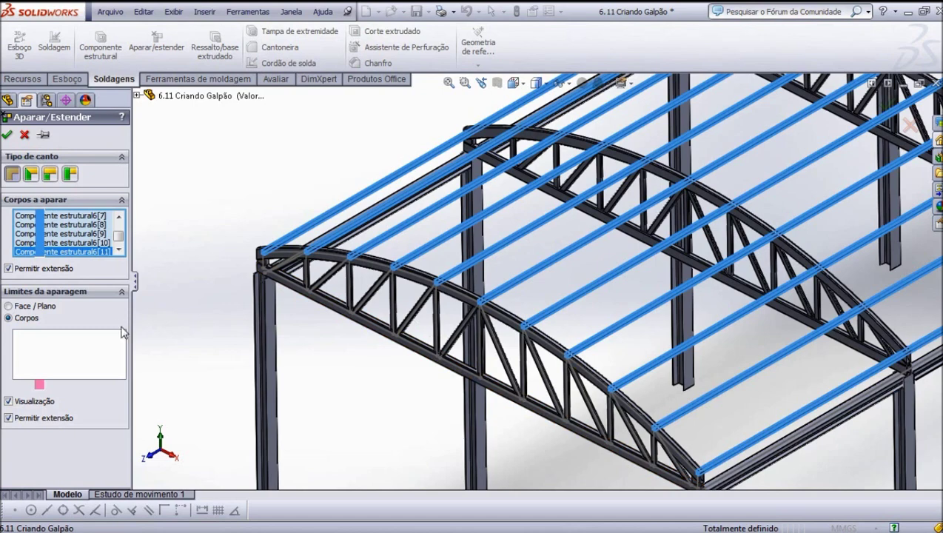
pyautogui.click(78, 354)
pyautogui.click(453, 275)
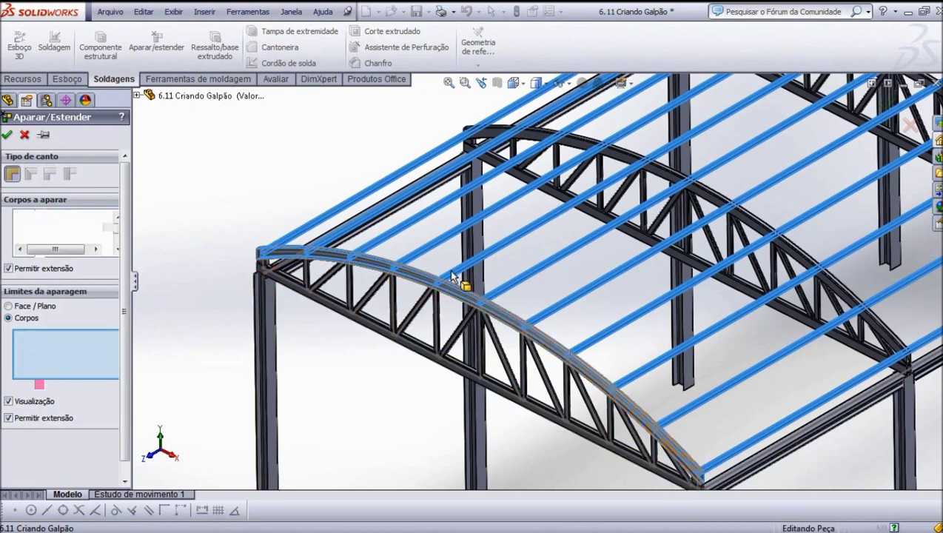
# Add three of the arched top chords, including the back arch, as trimming boundary bodies.
pyautogui.click(646, 172)
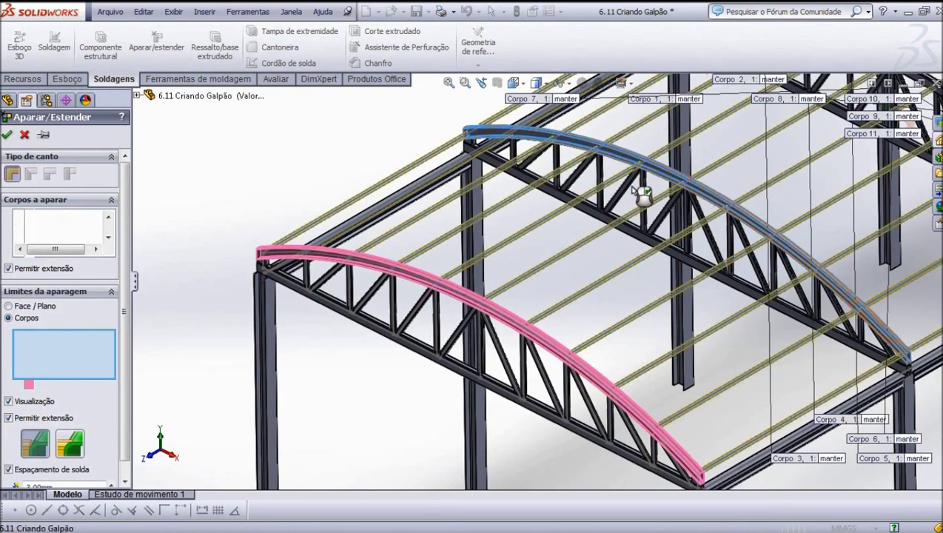
pyautogui.scroll(2, 459, 257)
pyautogui.scroll(2, 459, 257)
pyautogui.scroll(1, 474, 310)
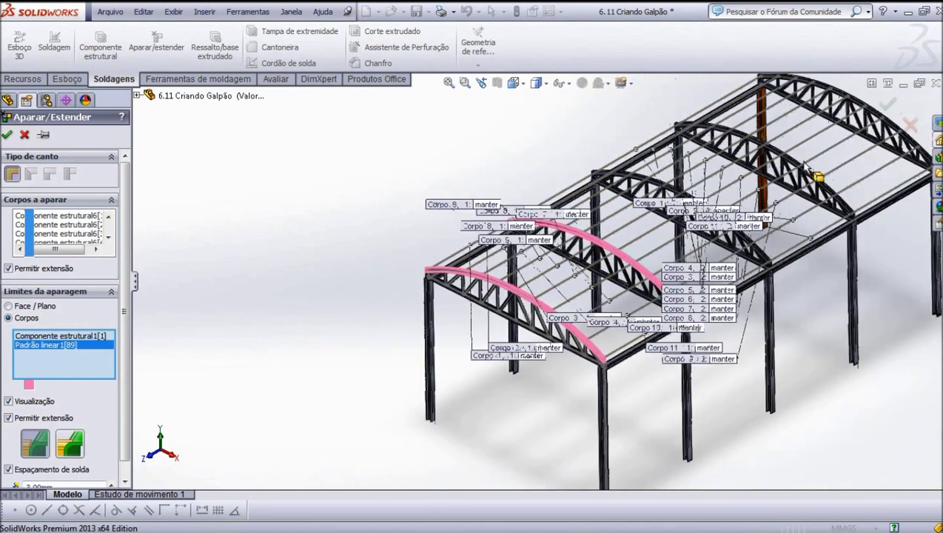
pyautogui.scroll(1, 503, 414)
pyautogui.scroll(-2, 603, 259)
pyautogui.scroll(-2, 604, 259)
pyautogui.scroll(-2, 607, 258)
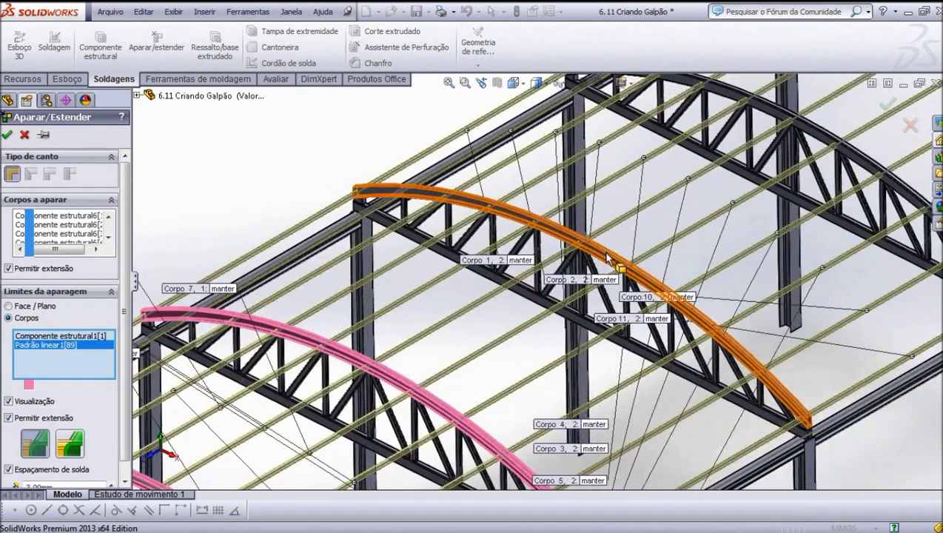
pyautogui.click(607, 259)
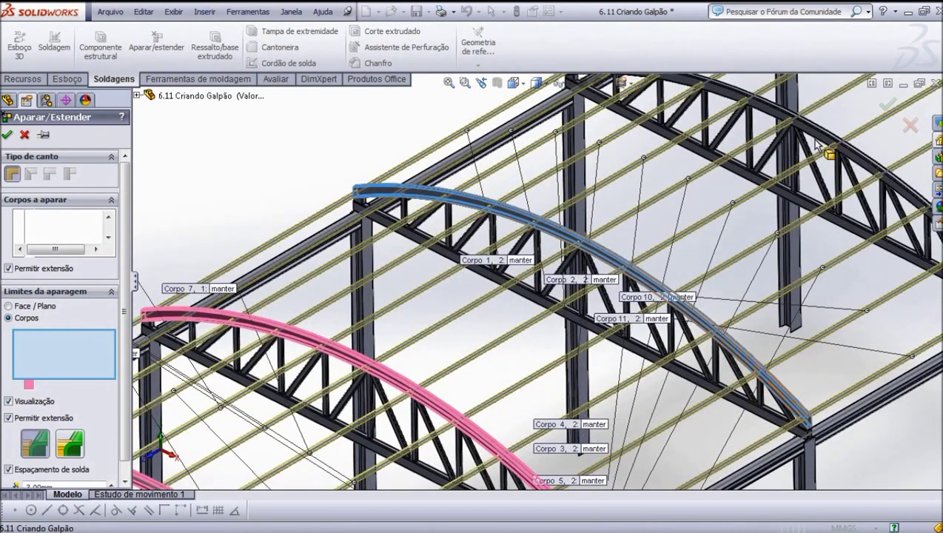
pyautogui.click(727, 177)
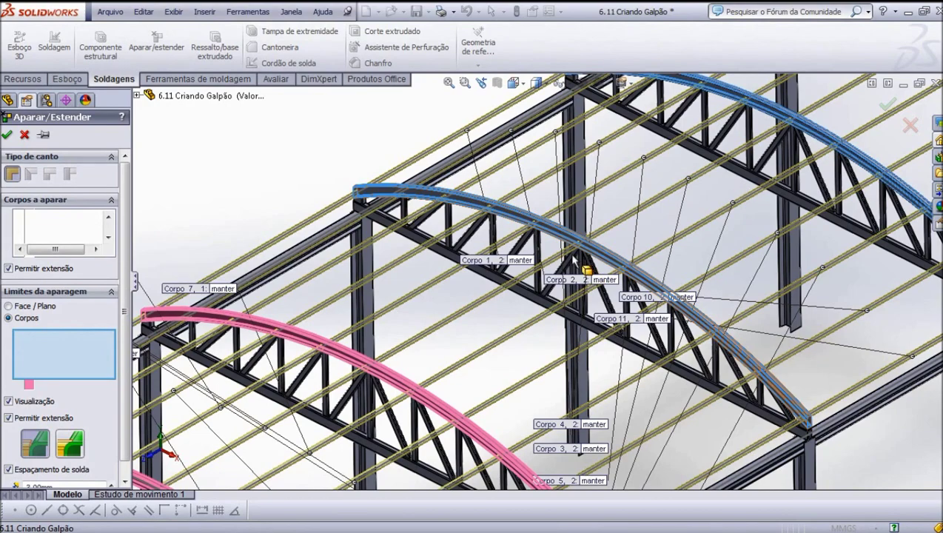
# Add the remaining two arch chords as boundaries and confirm the purlin trim.
pyautogui.scroll(2, 577, 266)
pyautogui.scroll(2, 596, 214)
pyautogui.scroll(2, 596, 218)
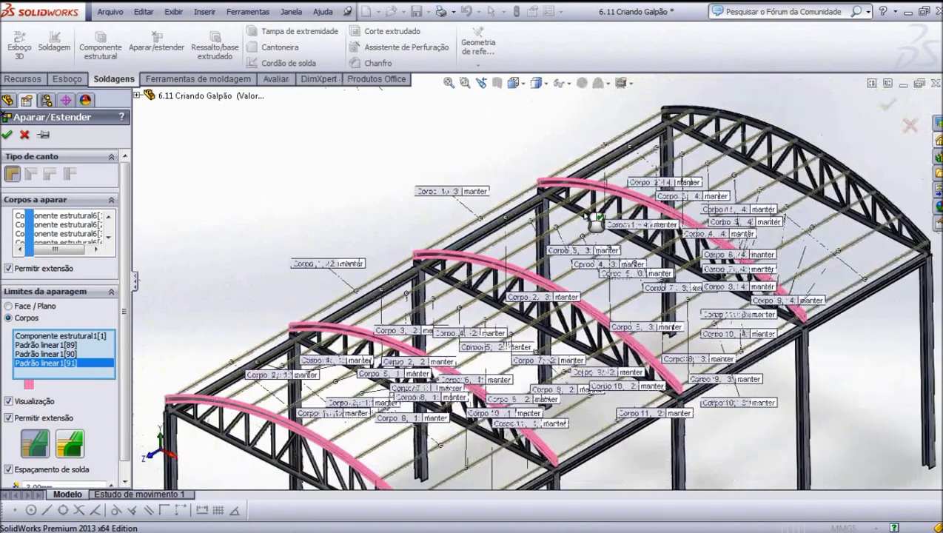
pyautogui.scroll(2, 595, 220)
pyautogui.scroll(-3, 770, 181)
pyautogui.scroll(-3, 688, 199)
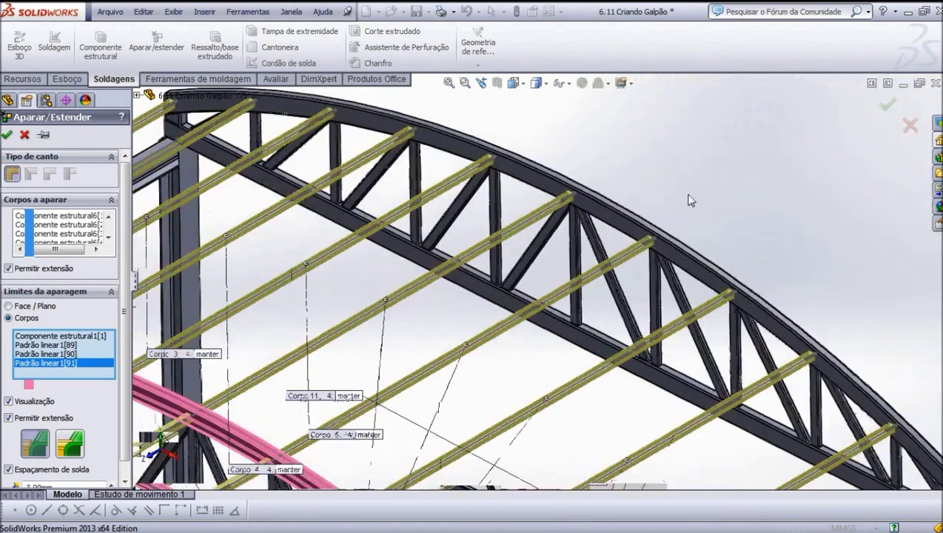
pyautogui.scroll(-2, 681, 204)
pyautogui.click(613, 248)
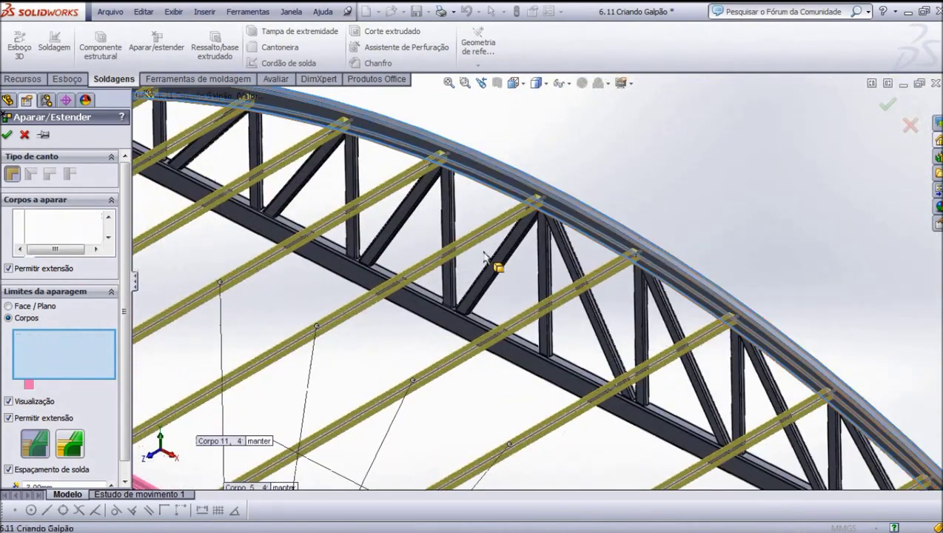
pyautogui.click(360, 279)
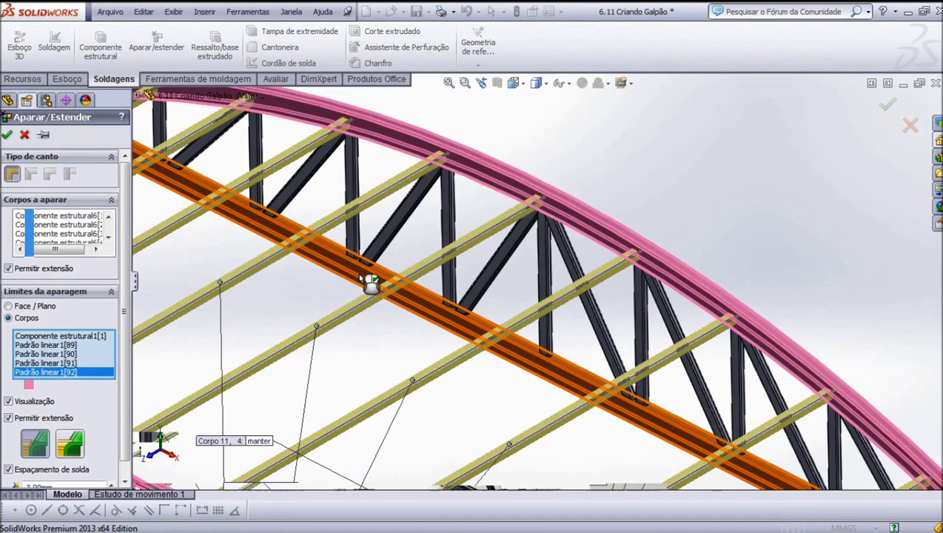
pyautogui.scroll(2, 360, 279)
pyautogui.scroll(2, 359, 279)
pyautogui.scroll(2, 360, 279)
pyautogui.scroll(2, 368, 280)
pyautogui.scroll(1, 355, 311)
pyautogui.scroll(-1, 312, 419)
pyautogui.scroll(-2, 313, 420)
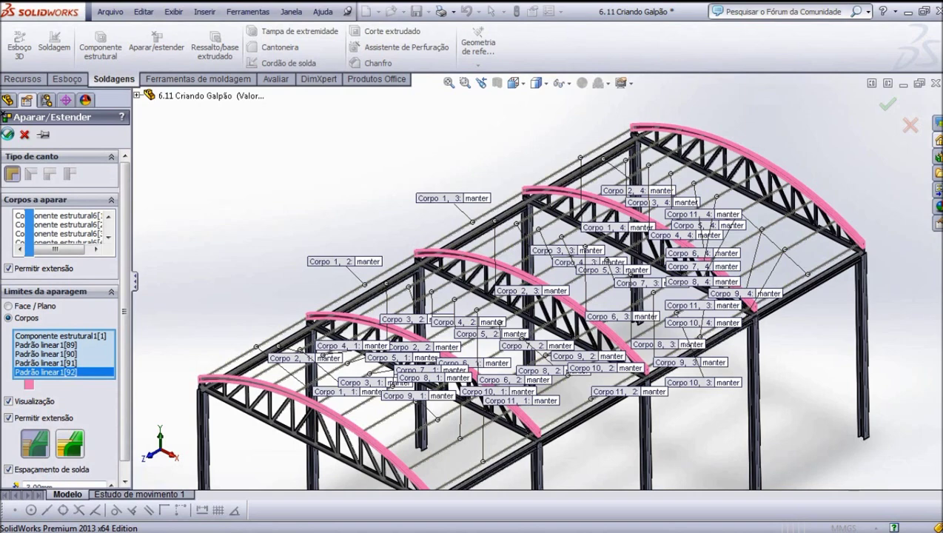
pyautogui.click(8, 134)
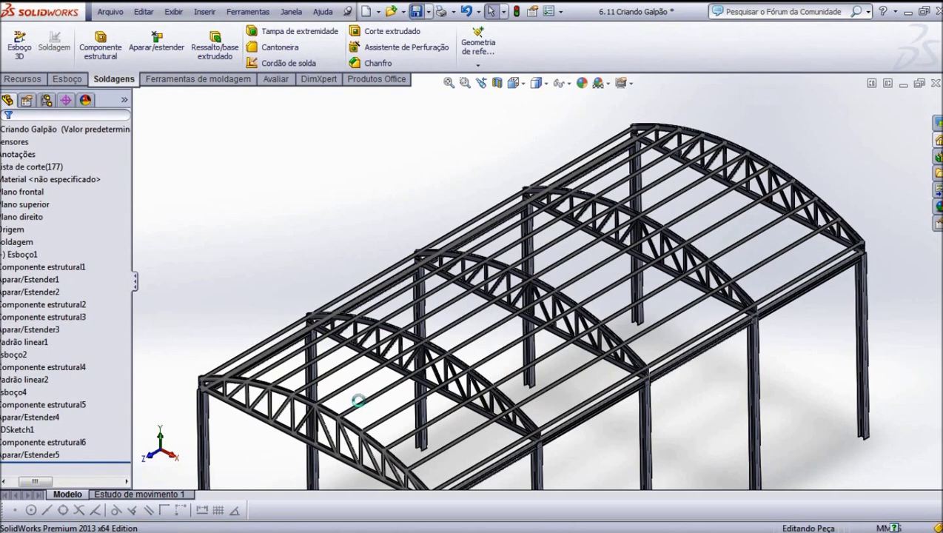
# Zoom into the roof and select a trimmed purlin segment to read its 4894 mm length.
pyautogui.scroll(2, 357, 401)
pyautogui.scroll(2, 459, 385)
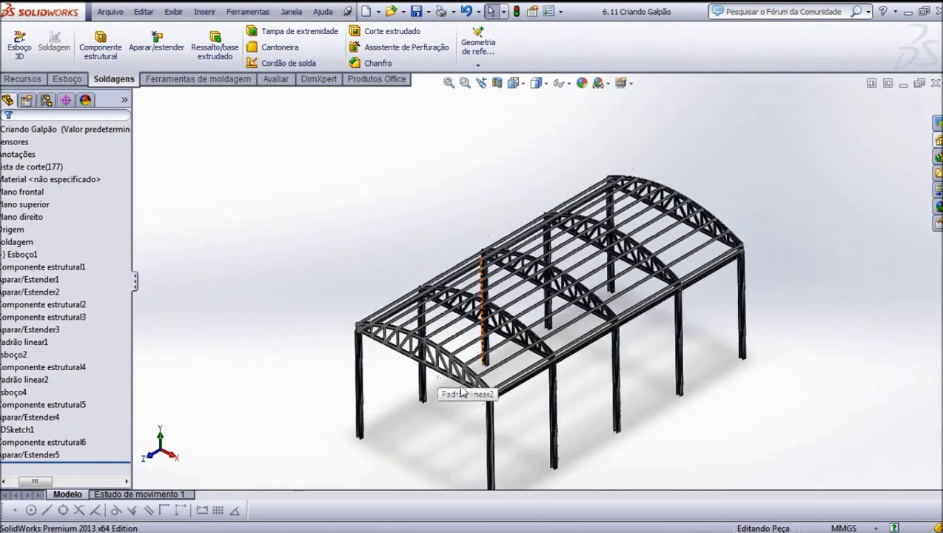
pyautogui.scroll(-1, 546, 423)
pyautogui.scroll(-2, 545, 427)
pyautogui.scroll(2, 548, 441)
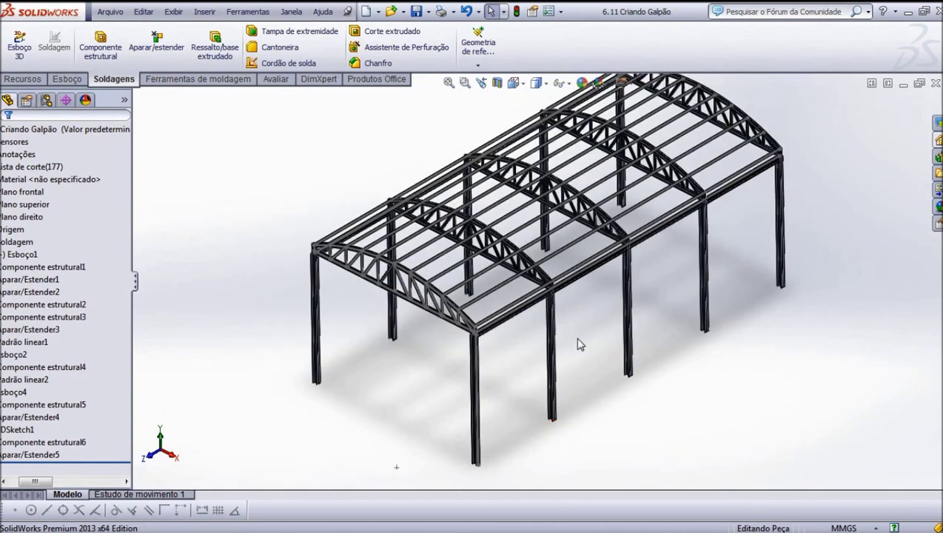
pyautogui.scroll(-2, 577, 333)
pyautogui.scroll(1, 574, 326)
pyautogui.scroll(2, 574, 327)
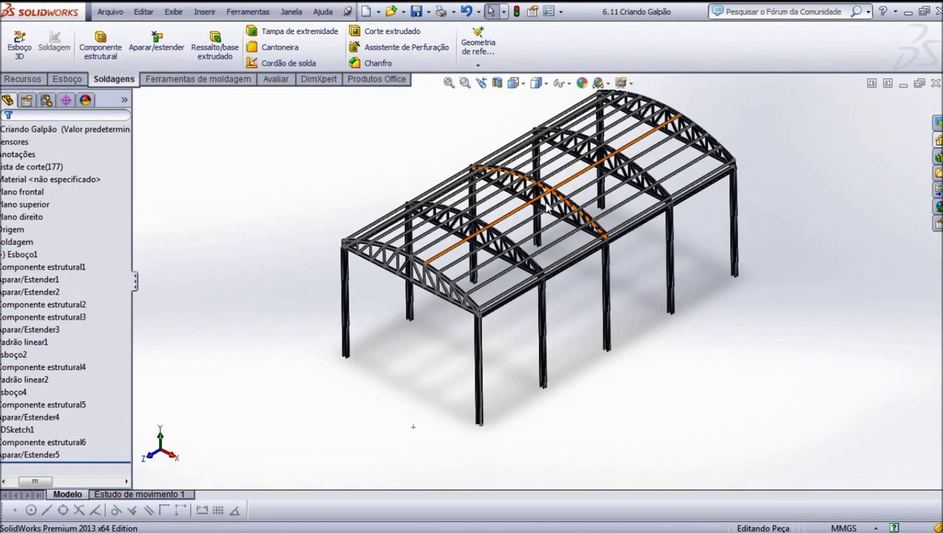
pyautogui.scroll(-3, 546, 210)
pyautogui.scroll(-2, 508, 273)
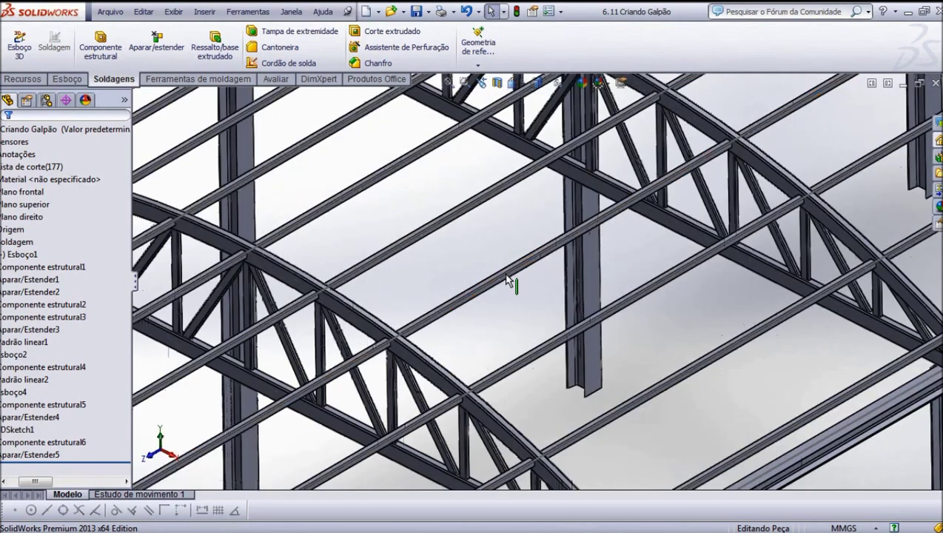
pyautogui.scroll(-1, 511, 278)
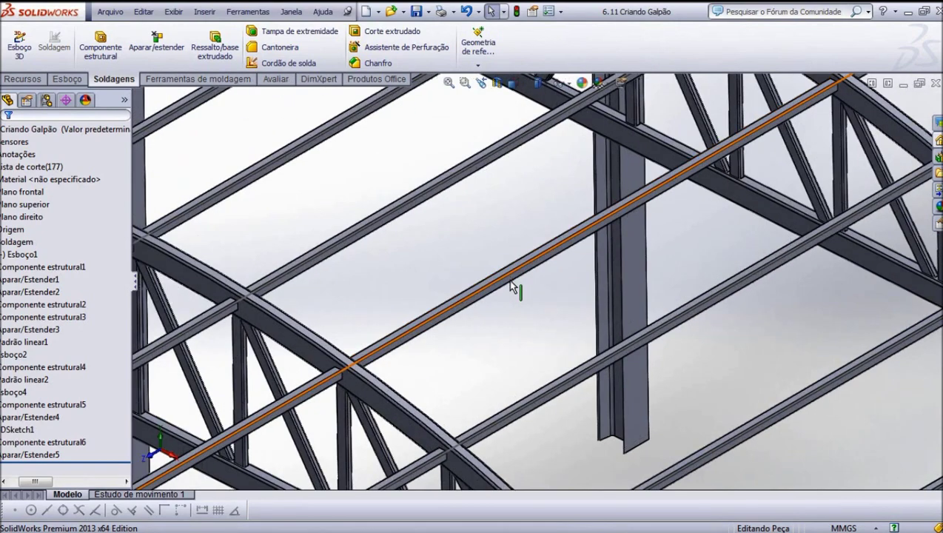
pyautogui.click(508, 280)
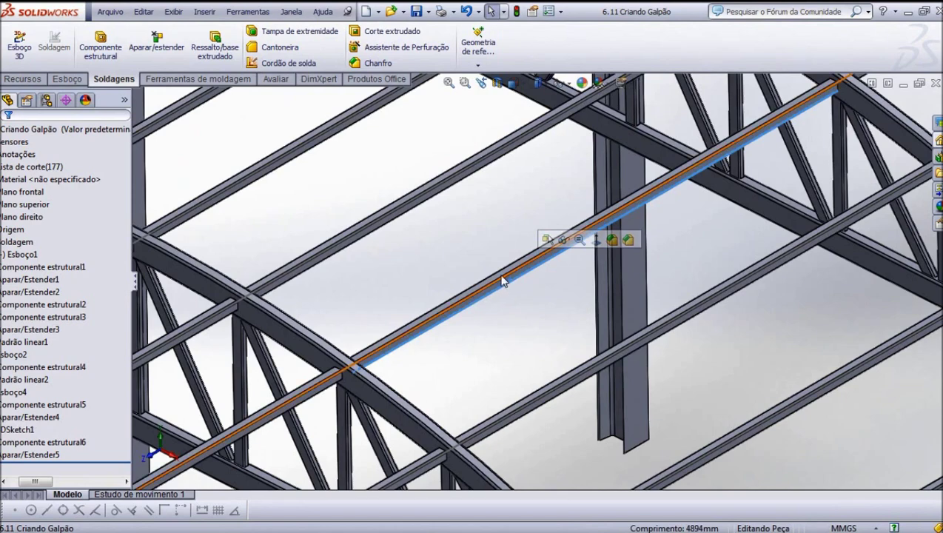
# Edit 3DSketch1 with the 20000 mm purlin lines, rebuild with Ctrl+B, and exit the sketch.
pyautogui.click(501, 281)
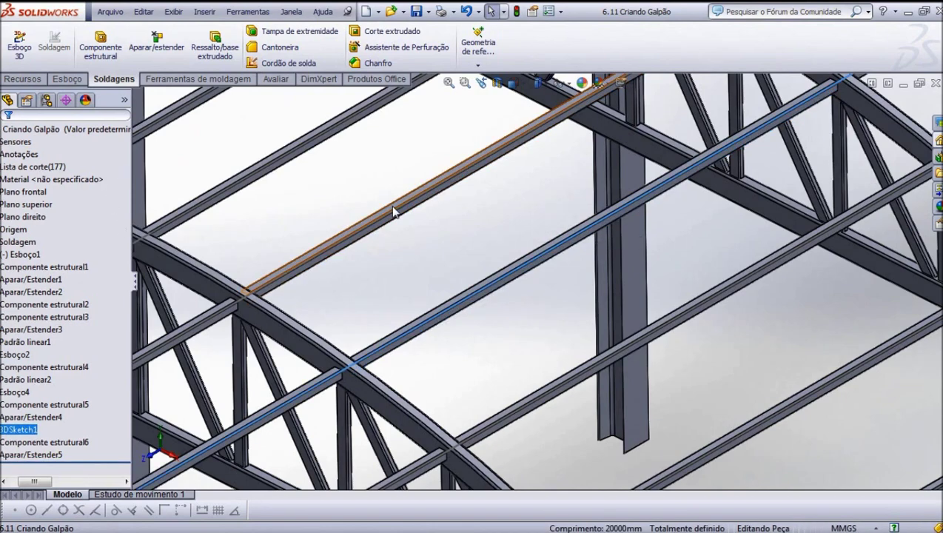
pyautogui.scroll(2, 392, 212)
pyautogui.hotkey('ctrl', 'b')
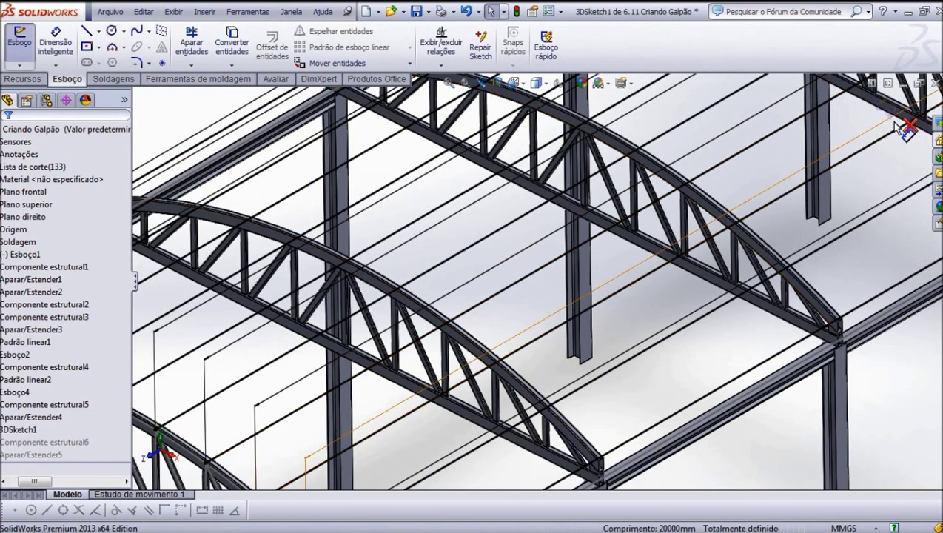
pyautogui.click(885, 108)
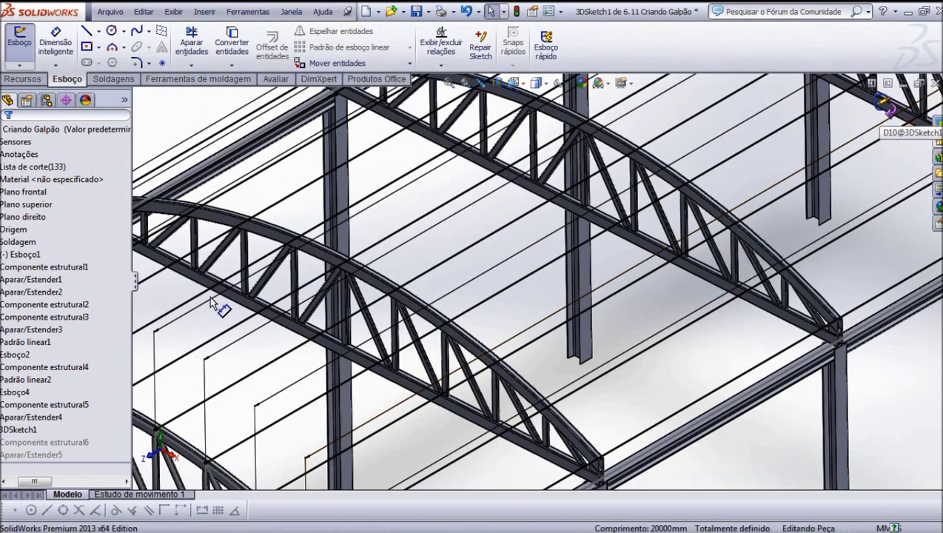
pyautogui.moveTo(40, 483); pyautogui.dragTo(32, 484)
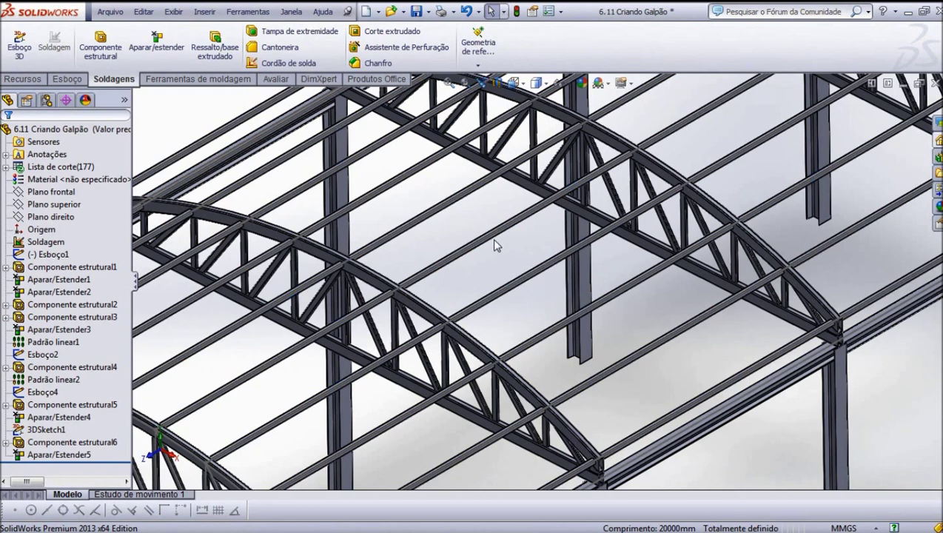
pyautogui.scroll(-4, 388, 304)
pyautogui.scroll(-2, 480, 277)
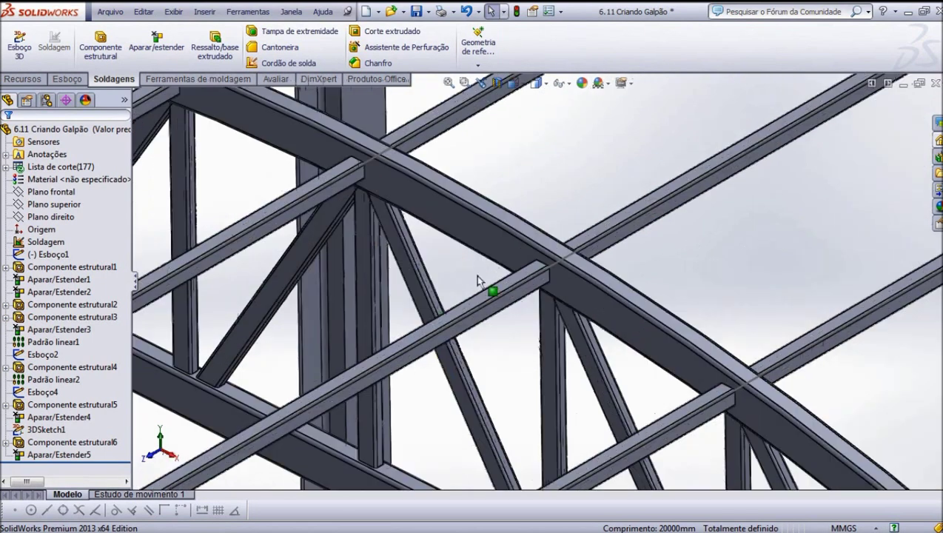
pyautogui.scroll(-2, 535, 260)
pyautogui.scroll(-2, 480, 246)
pyautogui.click(468, 224)
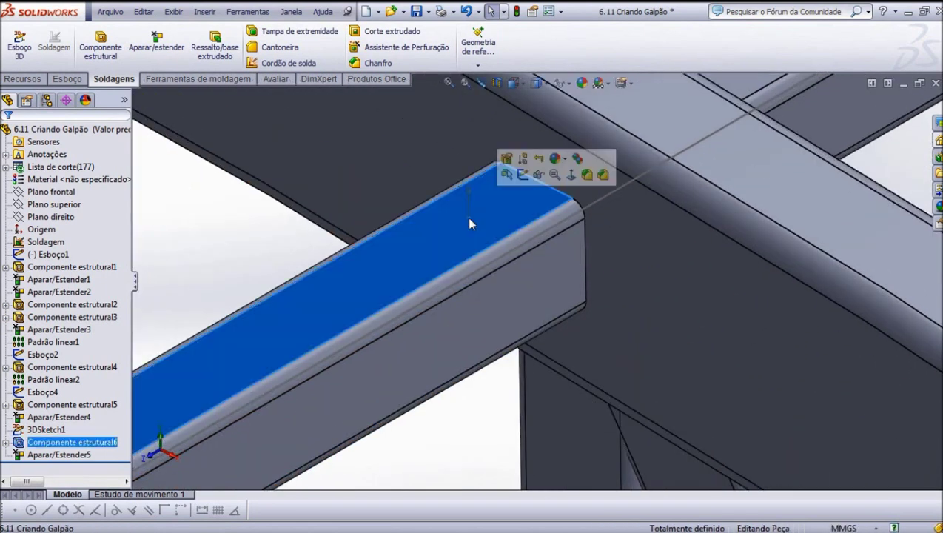
pyautogui.scroll(2, 467, 253)
pyautogui.scroll(1, 512, 244)
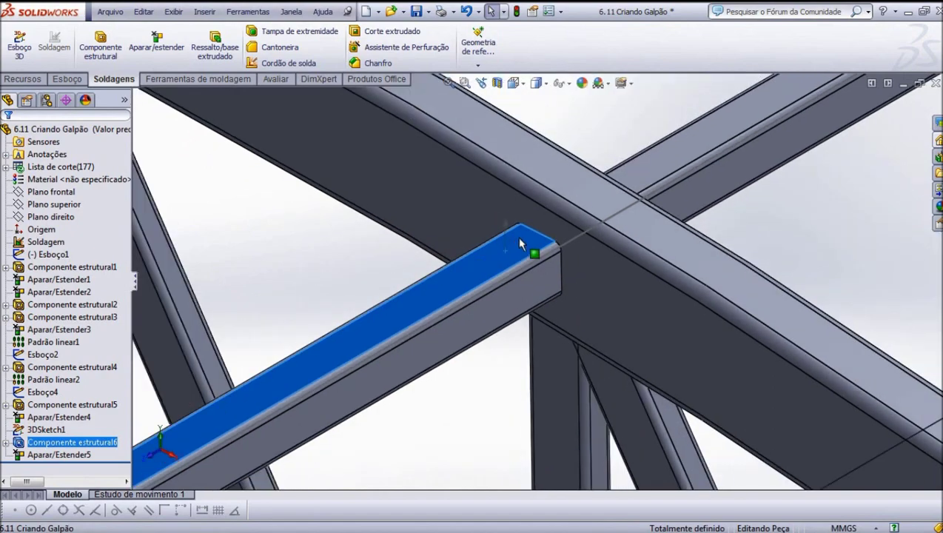
pyautogui.scroll(1, 529, 238)
pyautogui.scroll(2, 528, 238)
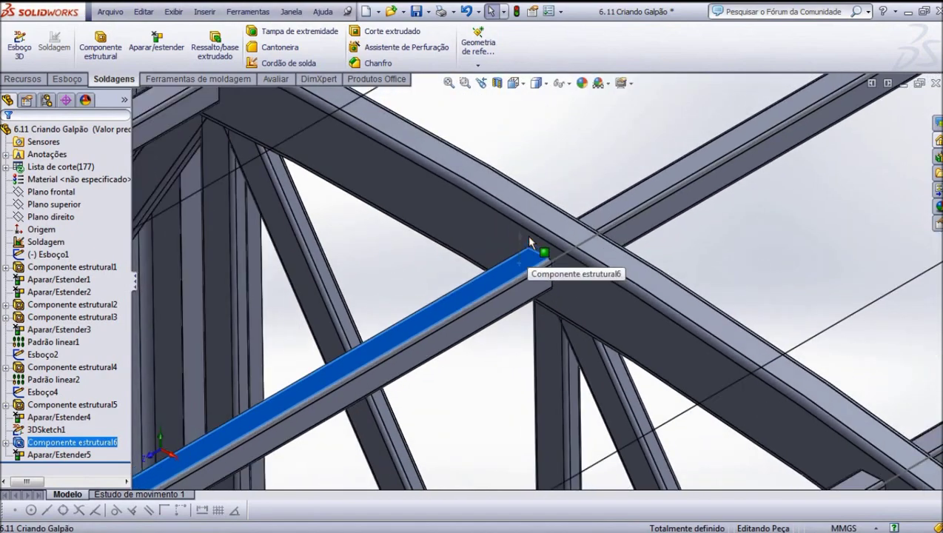
pyautogui.scroll(1, 529, 237)
pyautogui.scroll(1, 528, 237)
pyautogui.scroll(1, 529, 239)
pyautogui.scroll(1, 530, 239)
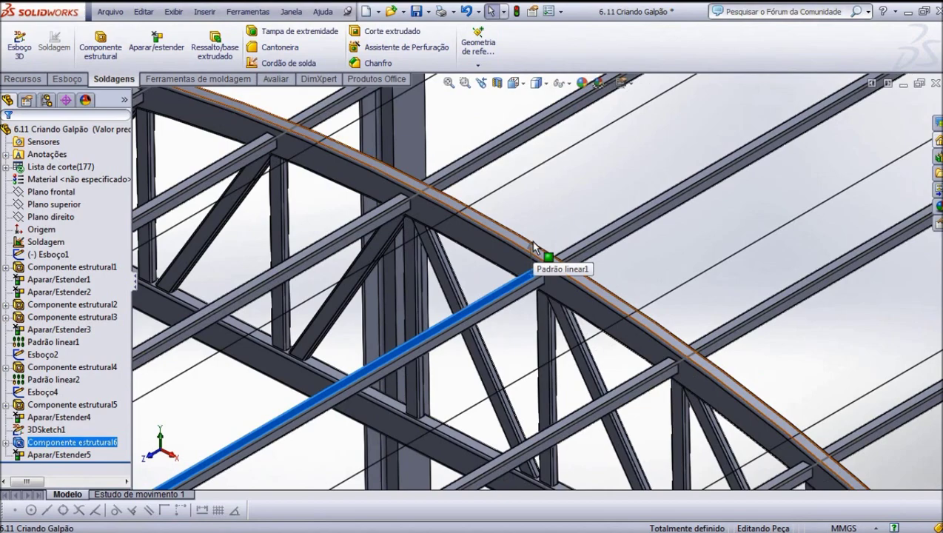
pyautogui.scroll(1, 529, 239)
pyautogui.scroll(2, 533, 244)
pyautogui.scroll(1, 533, 244)
pyautogui.scroll(1, 533, 244)
pyautogui.scroll(1, 533, 244)
pyautogui.scroll(2, 534, 247)
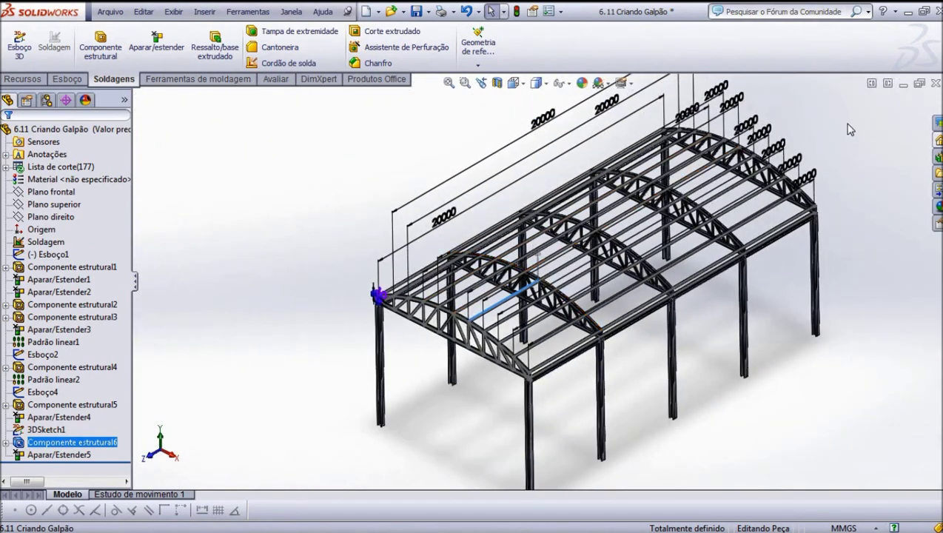
pyautogui.scroll(1, 728, 264)
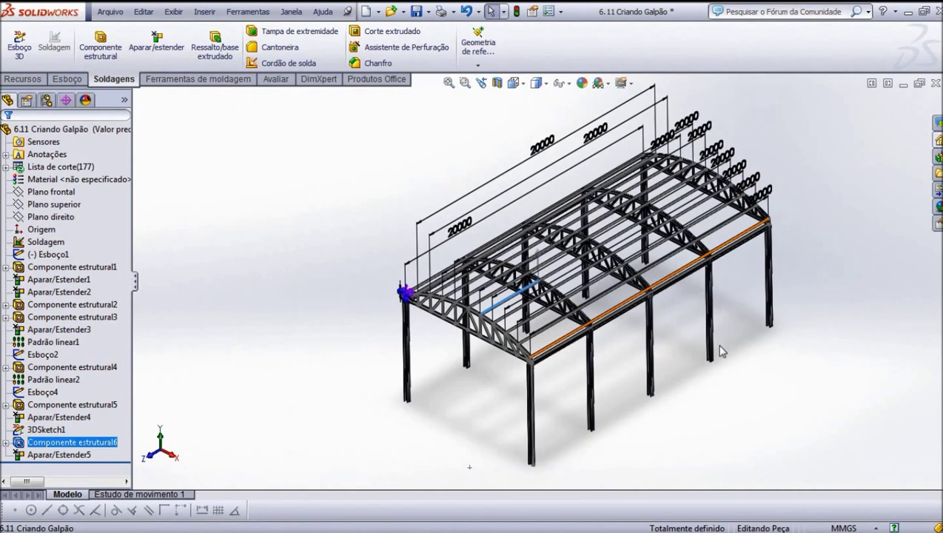
pyautogui.scroll(-1, 738, 295)
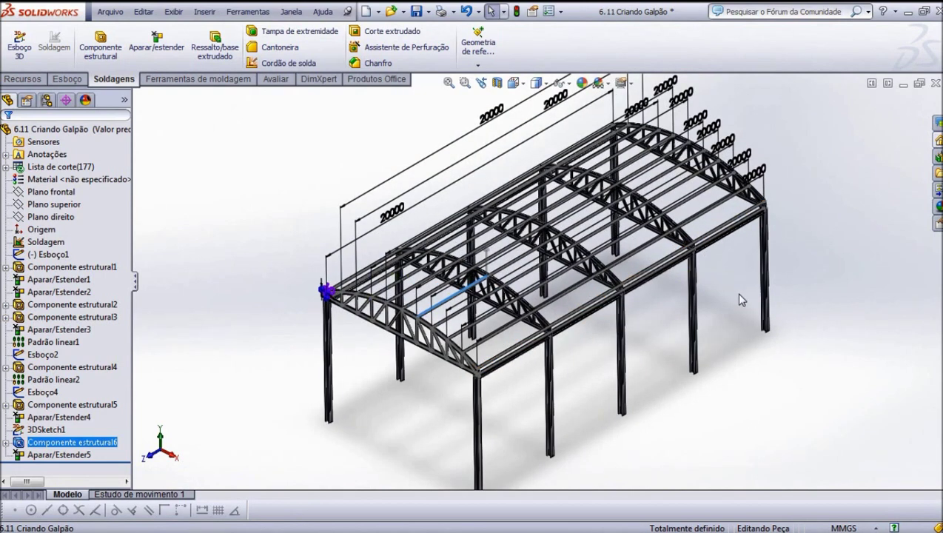
pyautogui.scroll(1, 734, 292)
pyautogui.click(793, 172)
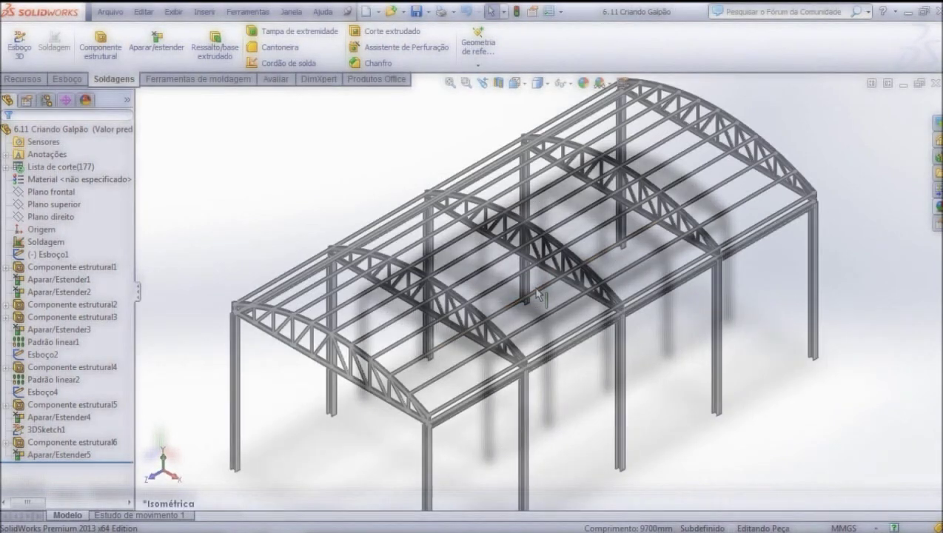
pyautogui.scroll(-2, 353, 213)
pyautogui.scroll(-2, 353, 212)
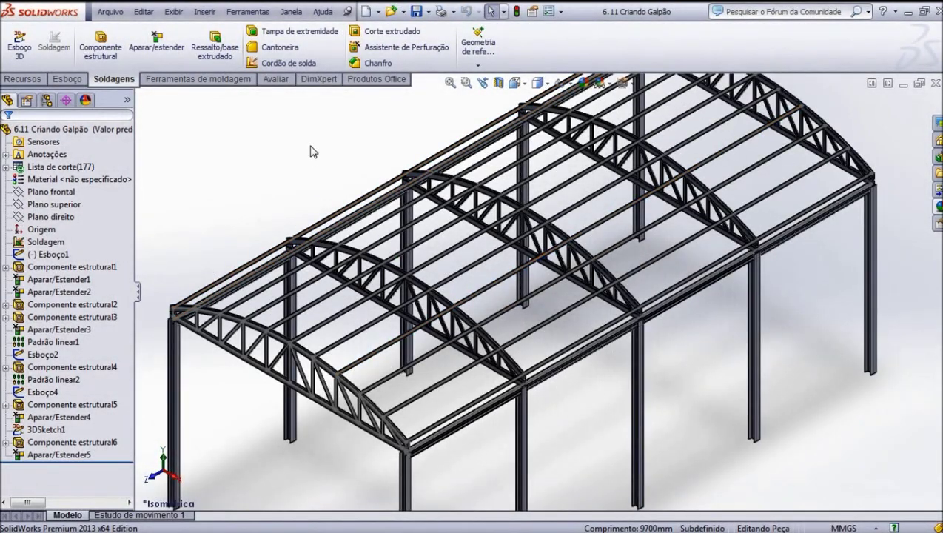
pyautogui.press('f')
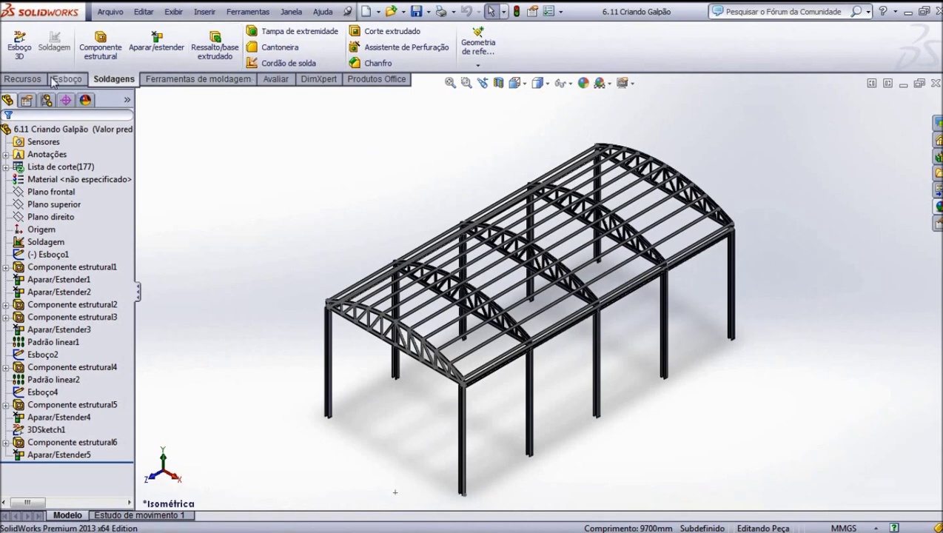
# Start a Linear Pattern of bodies and pick the first three side beams.
pyautogui.click(23, 80)
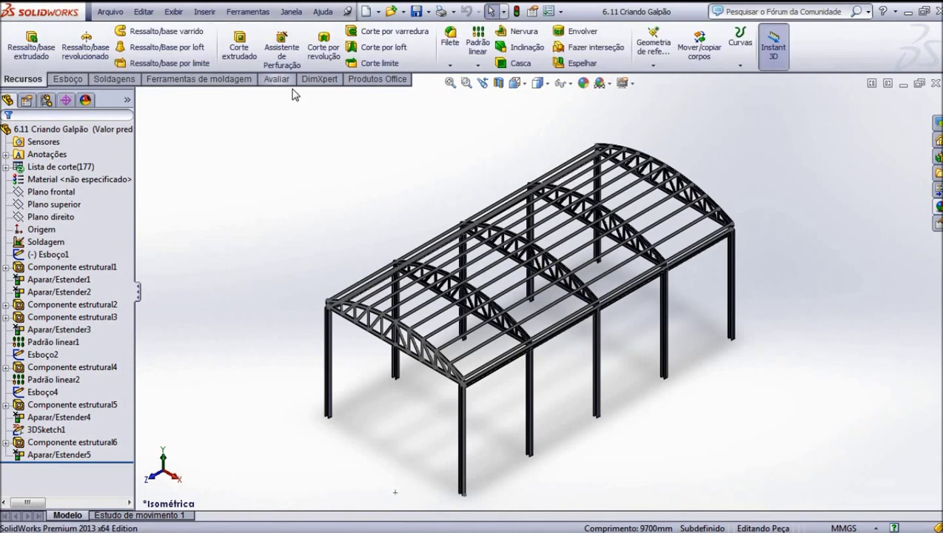
pyautogui.click(477, 42)
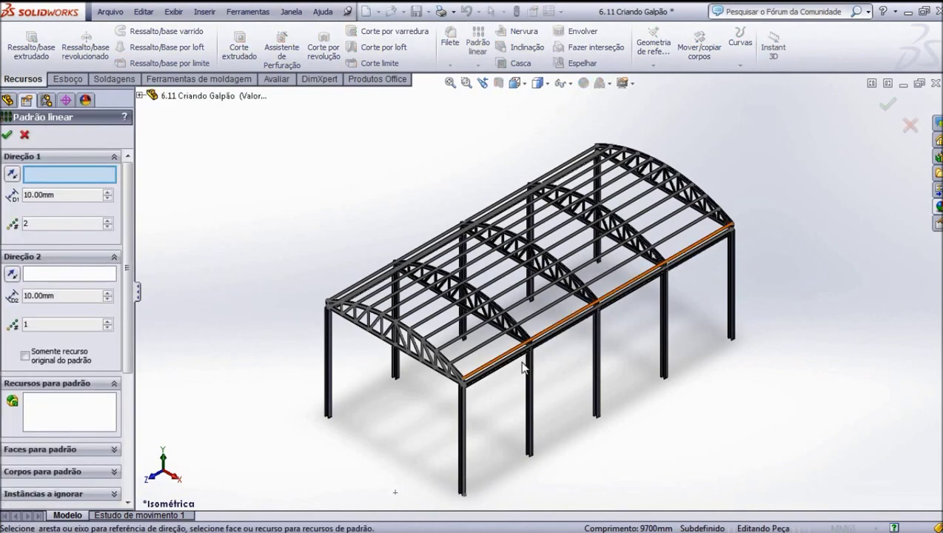
pyautogui.click(78, 473)
pyautogui.scroll(-3, 504, 396)
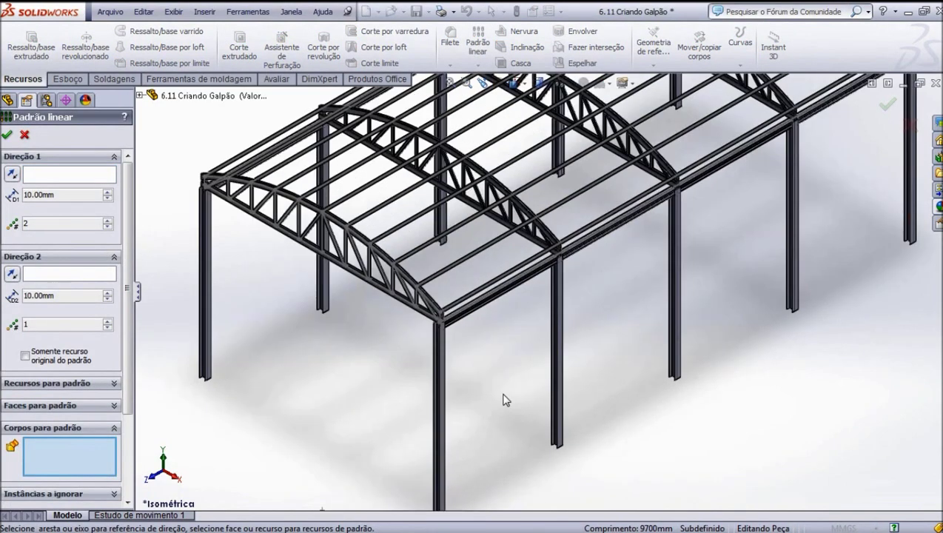
pyautogui.scroll(-3, 536, 280)
pyautogui.click(504, 283)
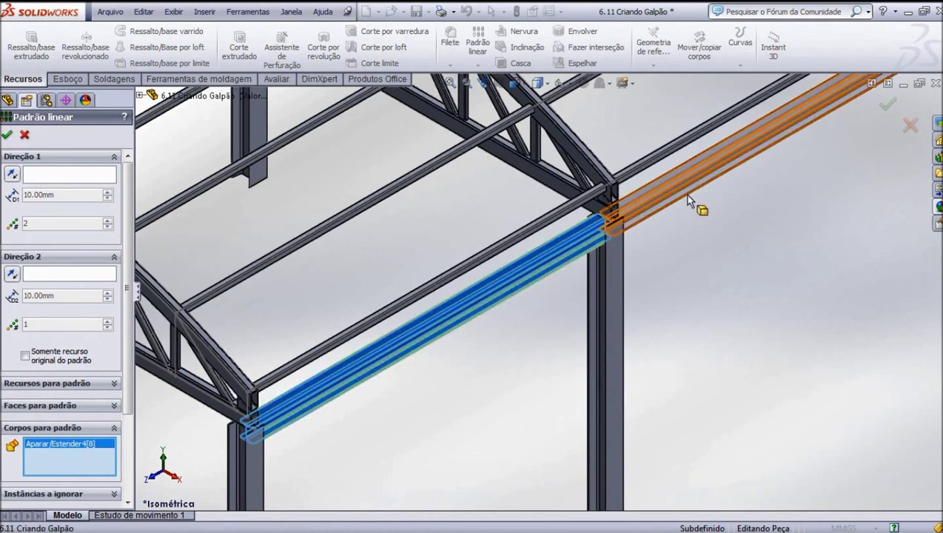
pyautogui.click(694, 206)
pyautogui.scroll(3, 611, 305)
pyautogui.scroll(-3, 747, 150)
pyautogui.scroll(-3, 748, 150)
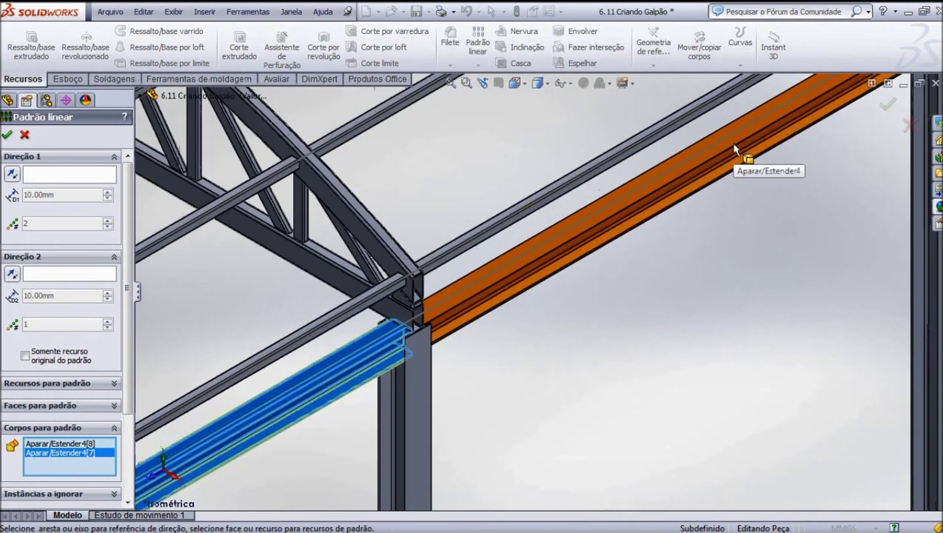
pyautogui.click(729, 144)
# Add the beam by the right column and two more roof members to Bodies to Pattern.
pyautogui.scroll(3, 669, 189)
pyautogui.scroll(3, 852, 126)
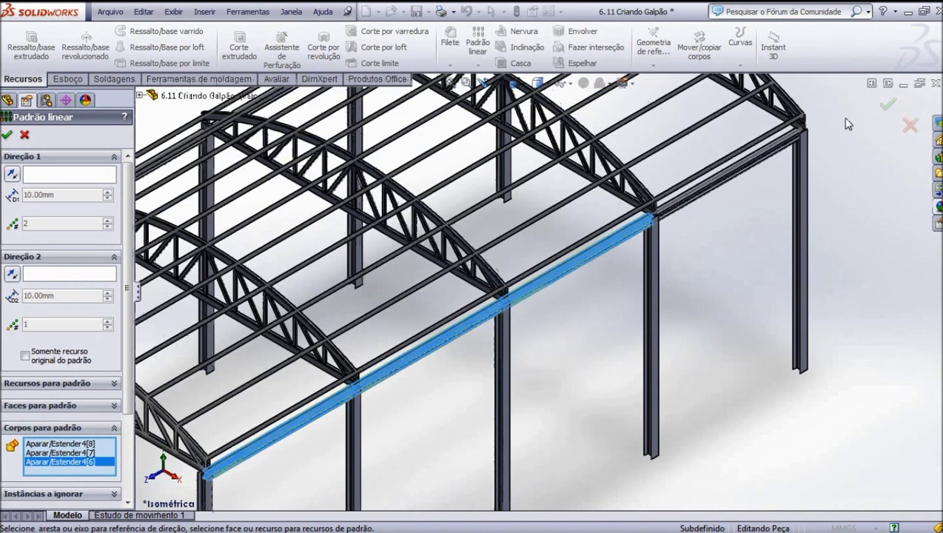
pyautogui.scroll(-5, 744, 154)
pyautogui.click(640, 234)
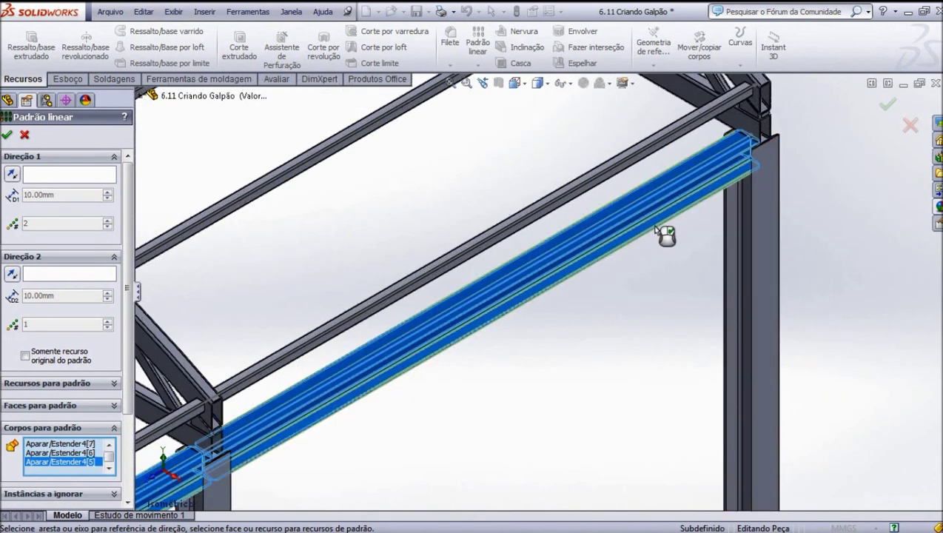
pyautogui.scroll(2, 664, 229)
pyautogui.scroll(2, 651, 230)
pyautogui.scroll(-2, 287, 182)
pyautogui.scroll(-4, 287, 182)
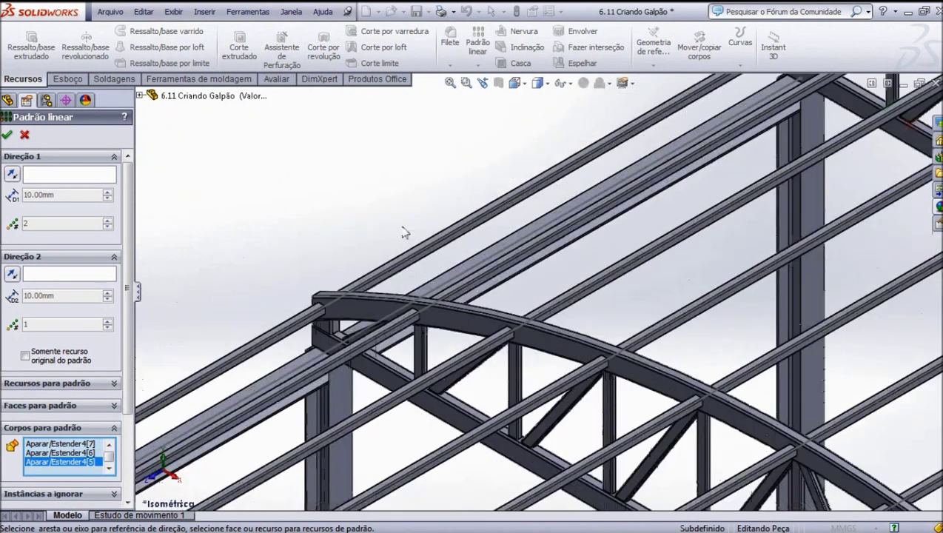
pyautogui.click(486, 282)
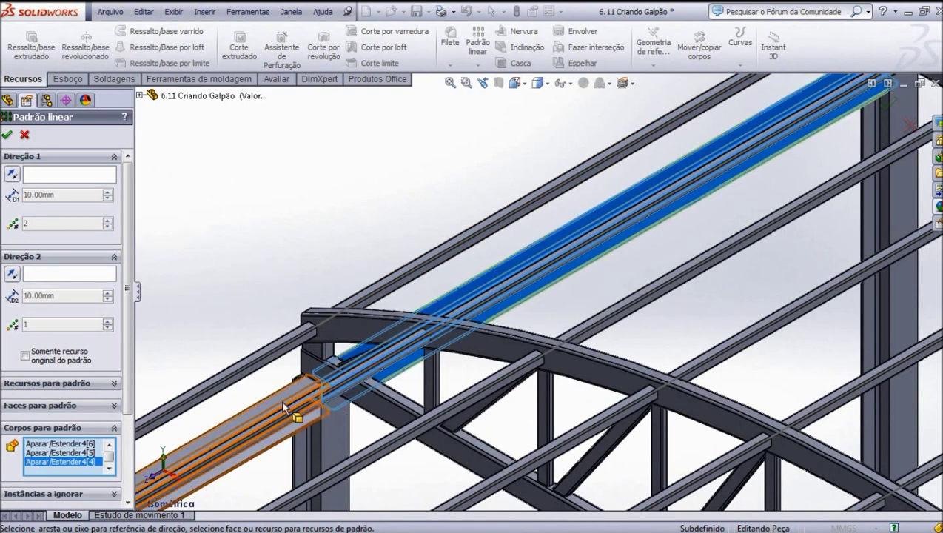
pyautogui.click(281, 399)
pyautogui.scroll(3, 424, 224)
pyautogui.scroll(2, 400, 326)
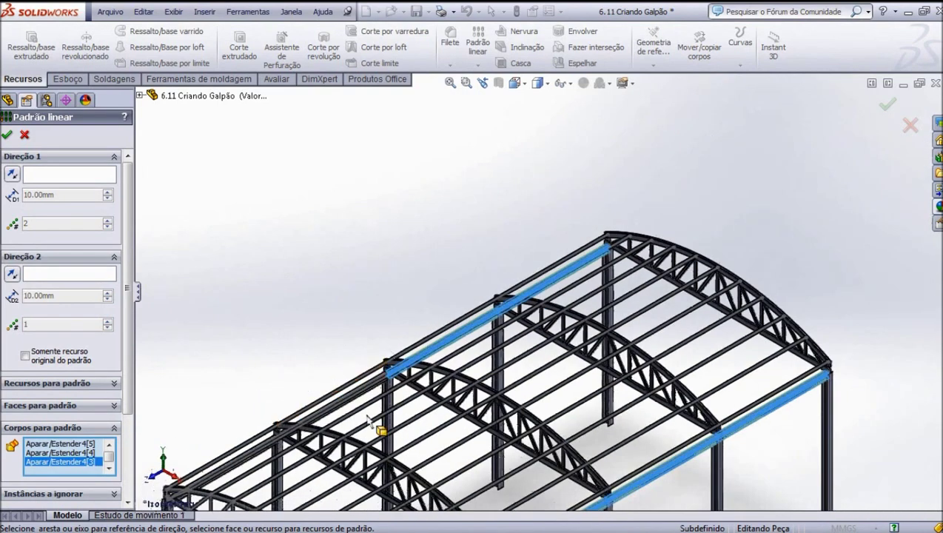
pyautogui.scroll(-3, 379, 427)
pyautogui.scroll(-2, 369, 389)
# Add the last two eave beams and activate the Direction 1 selection.
pyautogui.click(372, 360)
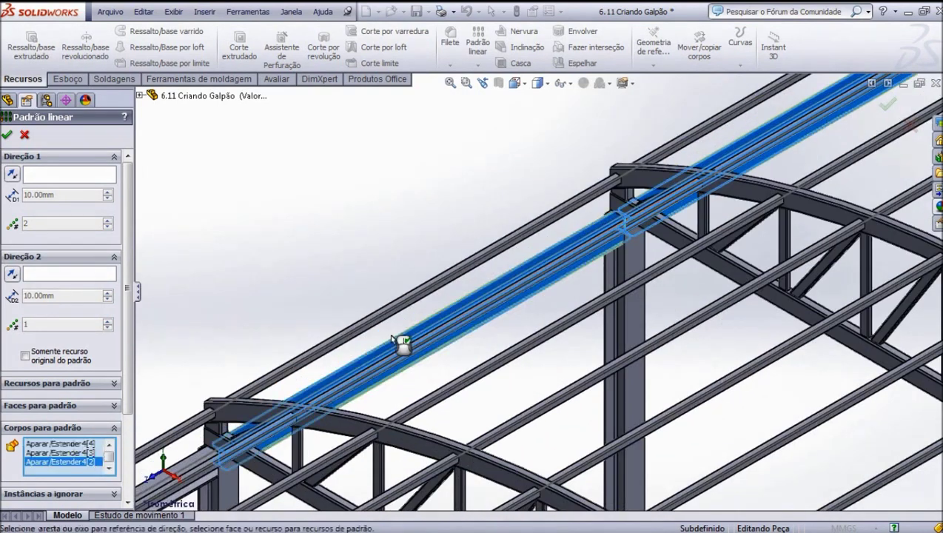
pyautogui.scroll(3, 422, 284)
pyautogui.scroll(-3, 367, 406)
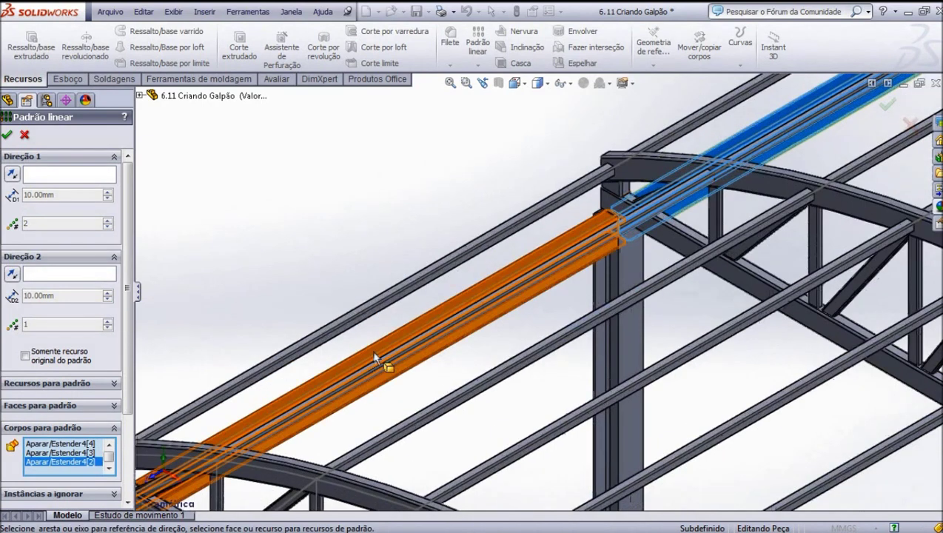
pyautogui.click(379, 360)
pyautogui.scroll(3, 394, 367)
pyautogui.scroll(3, 398, 361)
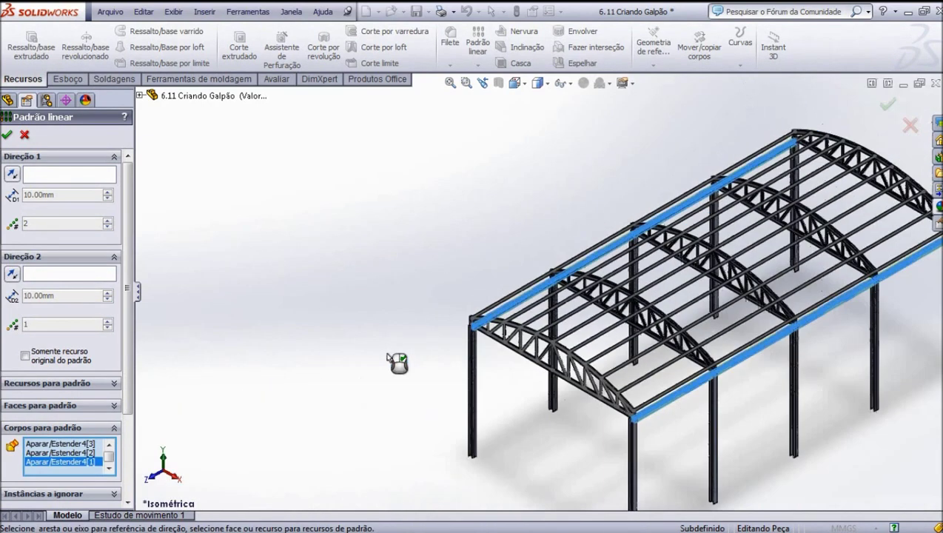
pyautogui.click(66, 176)
pyautogui.scroll(-3, 553, 432)
pyautogui.scroll(-3, 511, 381)
pyautogui.scroll(-1, 558, 391)
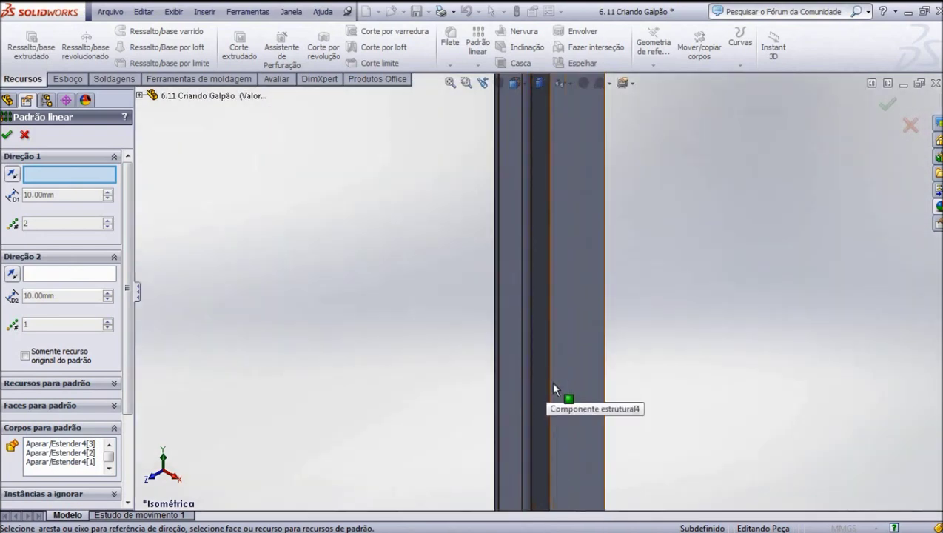
# Pattern the eave beams along a column edge, 3500 mm spacing, reversed downward.
pyautogui.click(549, 387)
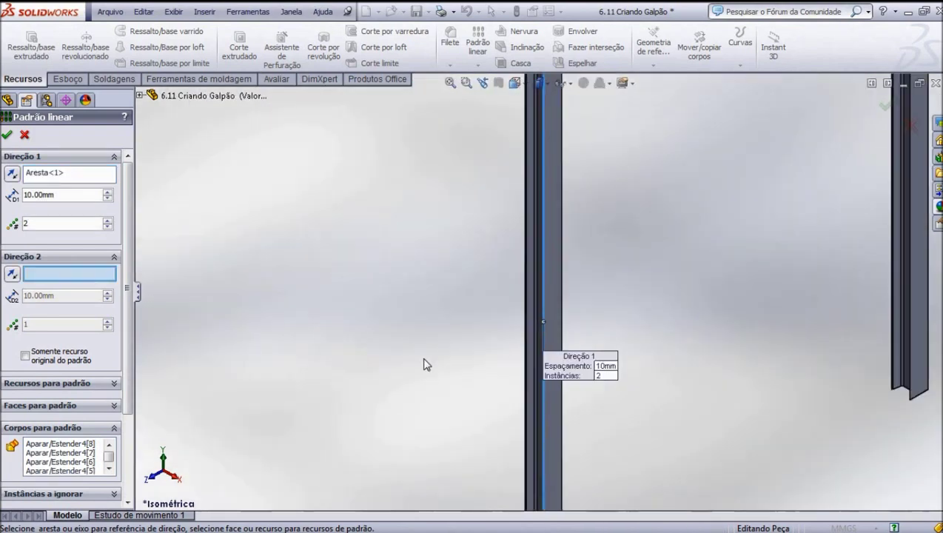
pyautogui.scroll(2, 425, 364)
pyautogui.scroll(2, 426, 364)
pyautogui.scroll(1, 426, 363)
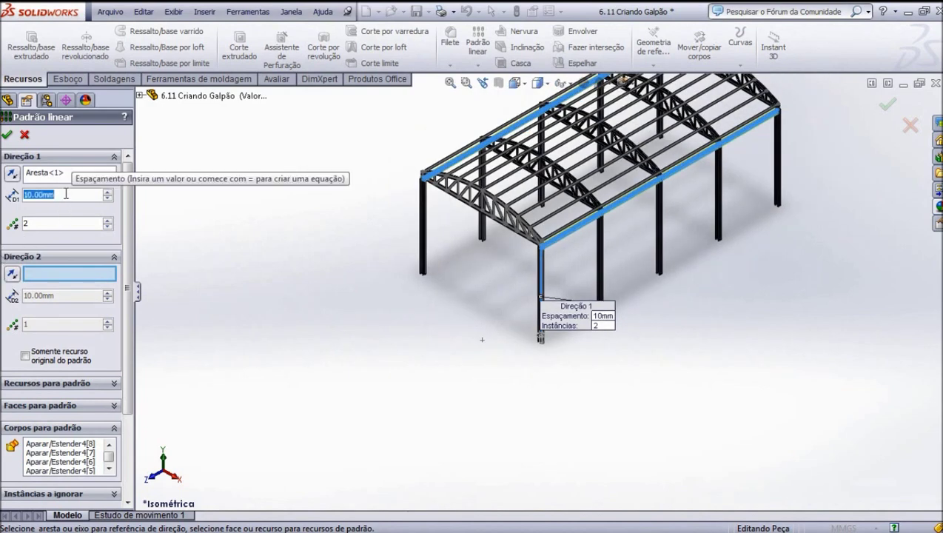
pyautogui.write('3500')
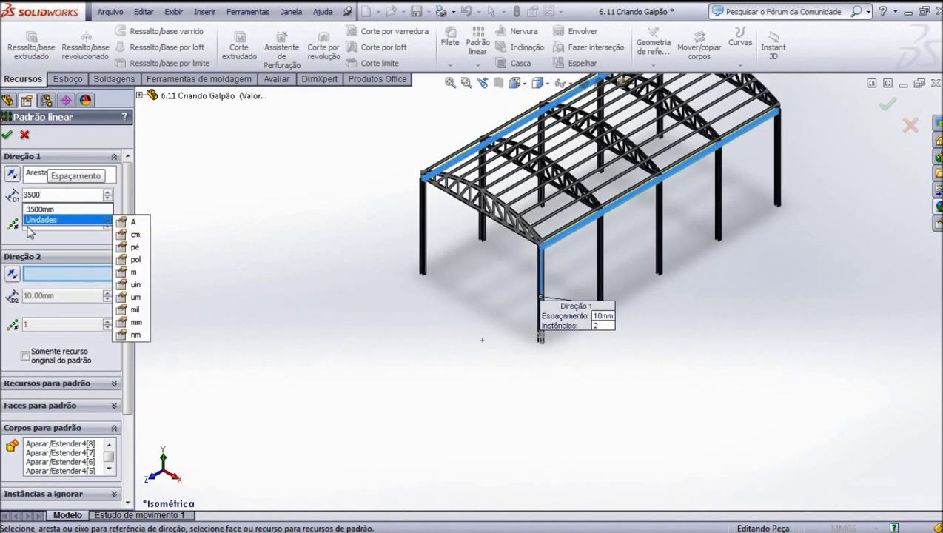
pyautogui.press('Return')
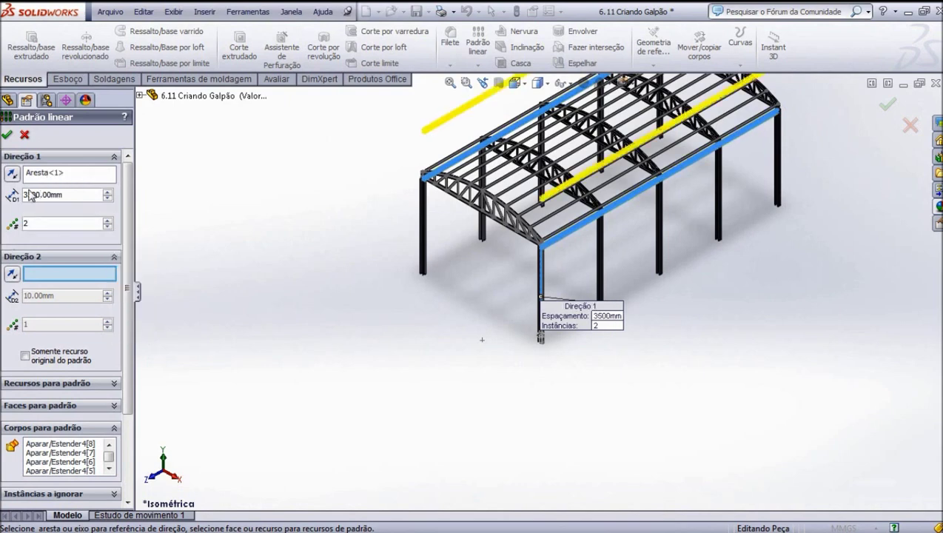
pyautogui.click(12, 175)
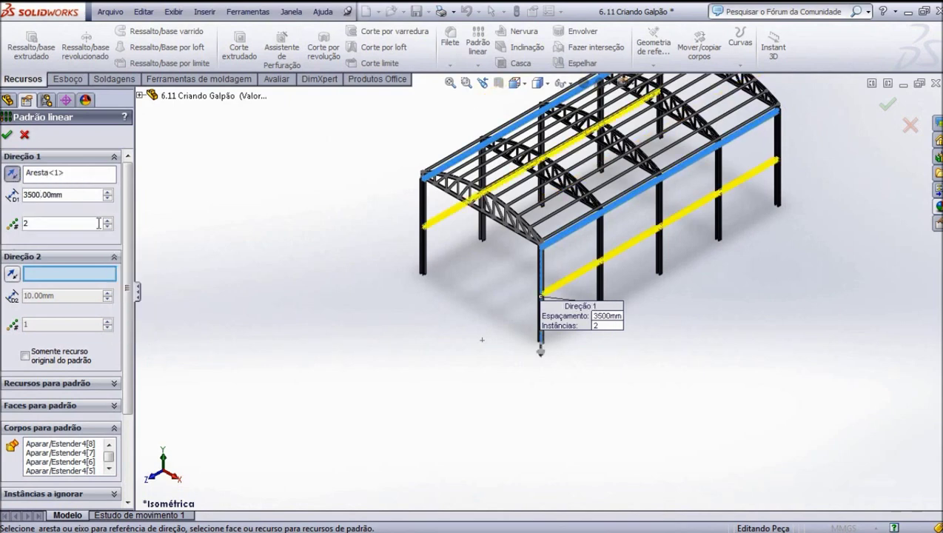
pyautogui.click(6, 136)
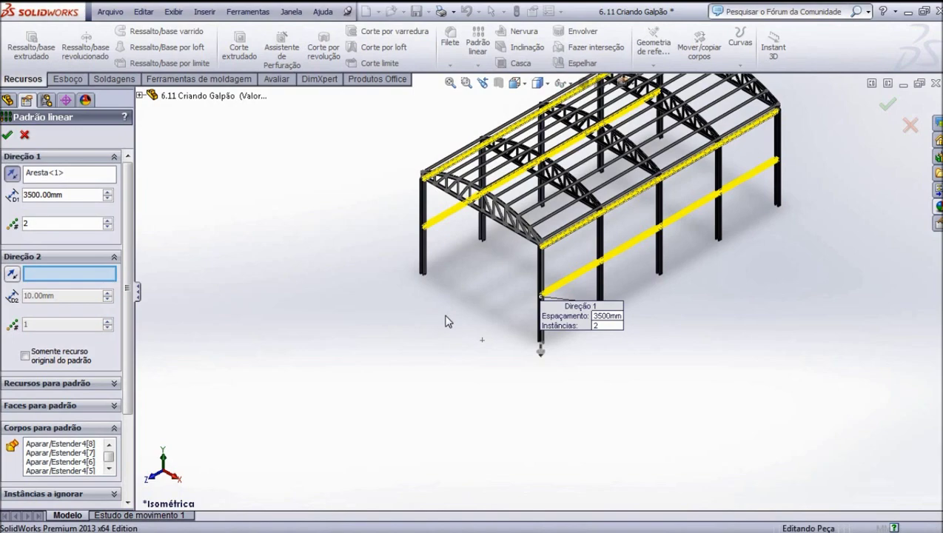
pyautogui.scroll(-3, 481, 340)
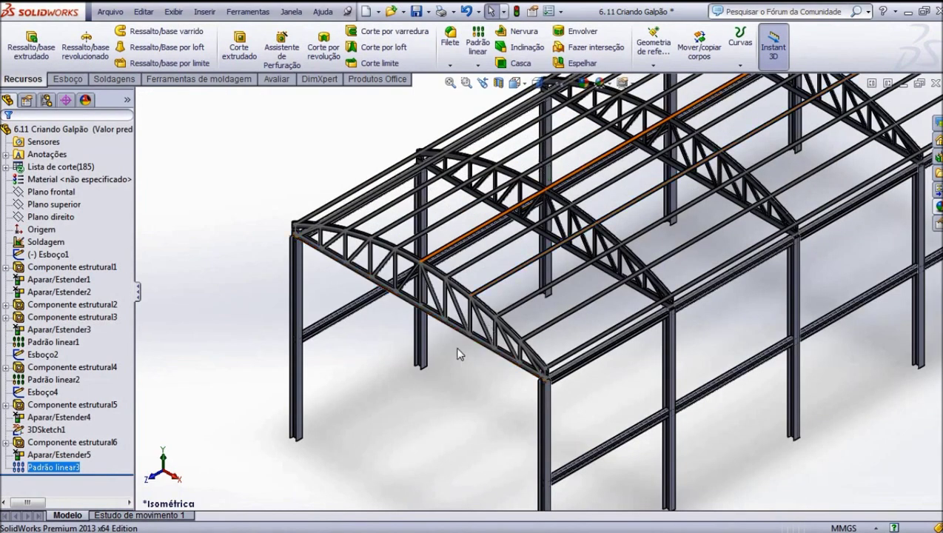
pyautogui.scroll(-2, 459, 351)
pyautogui.scroll(-1, 506, 320)
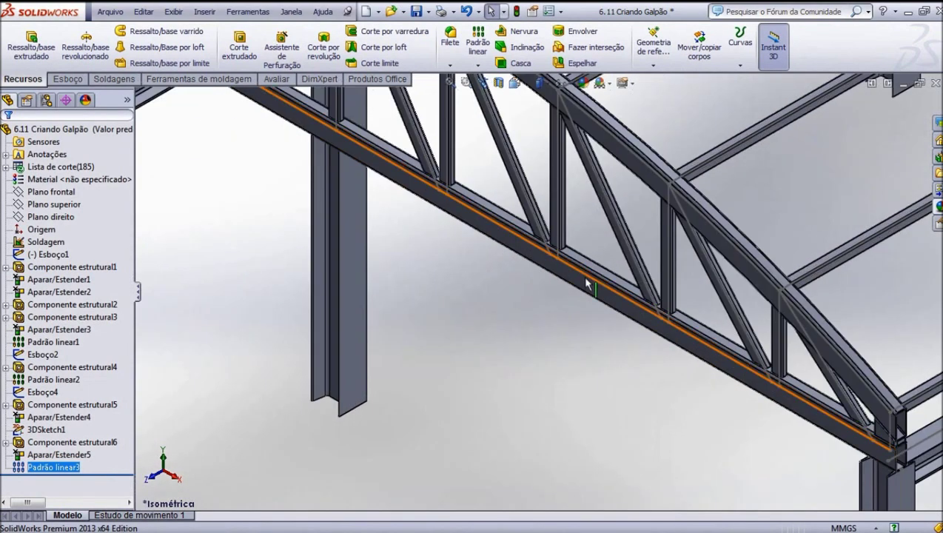
pyautogui.click(586, 285)
pyautogui.click(572, 280)
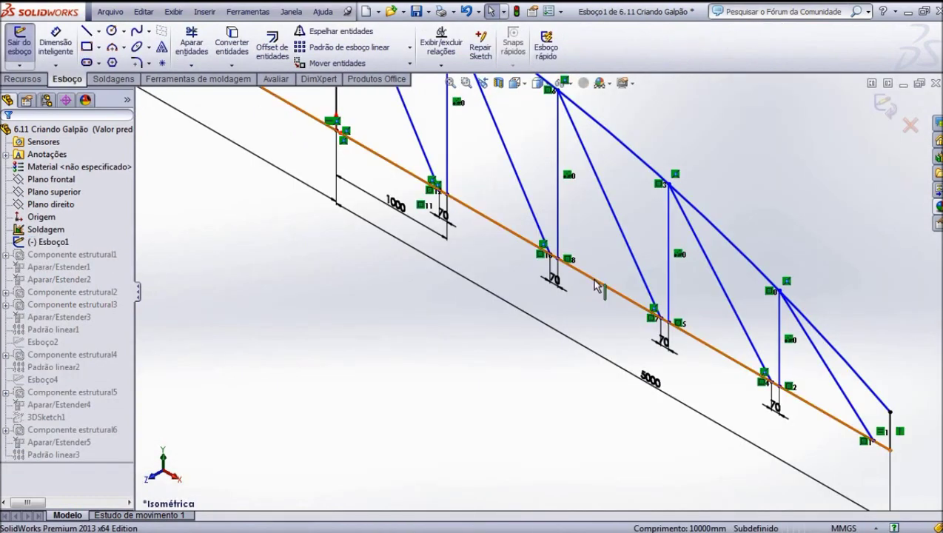
pyautogui.rightClick(596, 288)
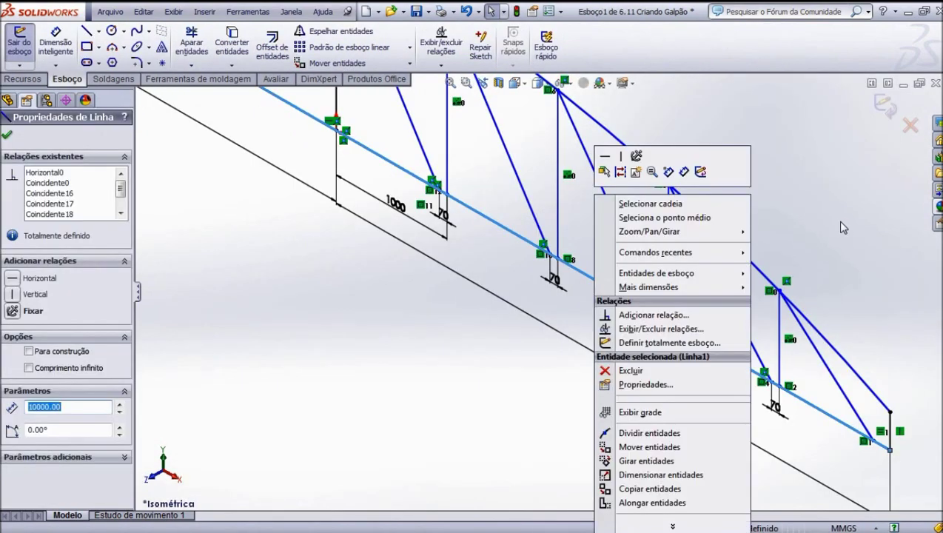
pyautogui.click(700, 172)
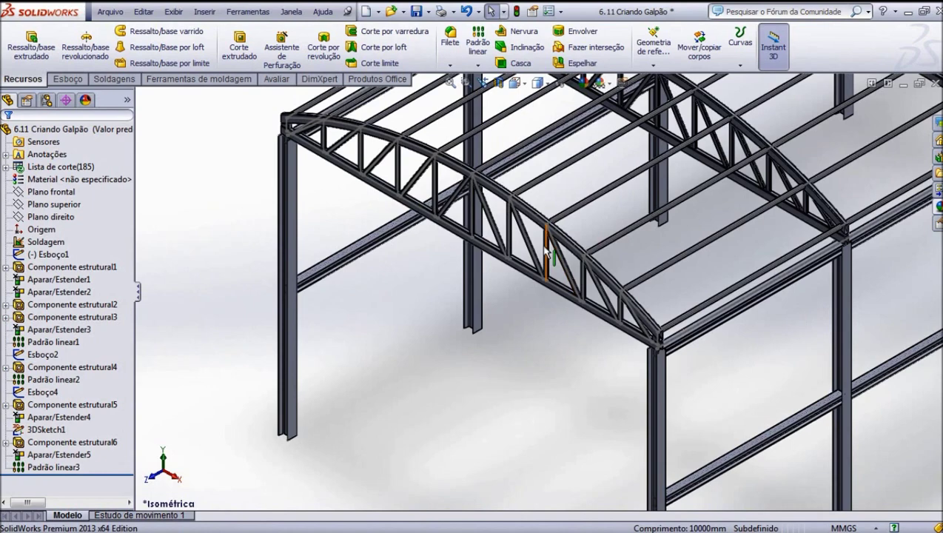
pyautogui.scroll(-2, 522, 279)
# Select the front truss's bottom chord body, Componente estrutural1, and hide it.
pyautogui.scroll(-3, 522, 280)
pyautogui.scroll(-2, 523, 280)
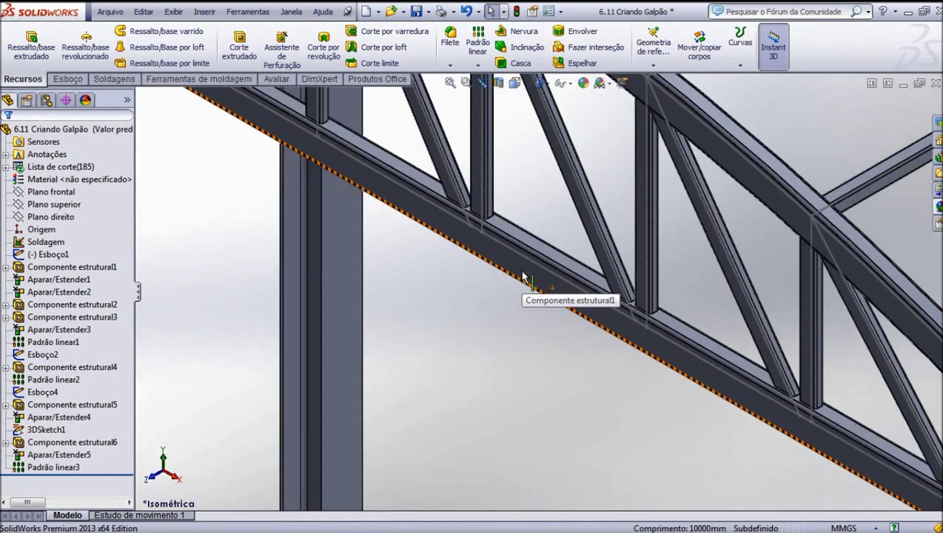
pyautogui.click(526, 274)
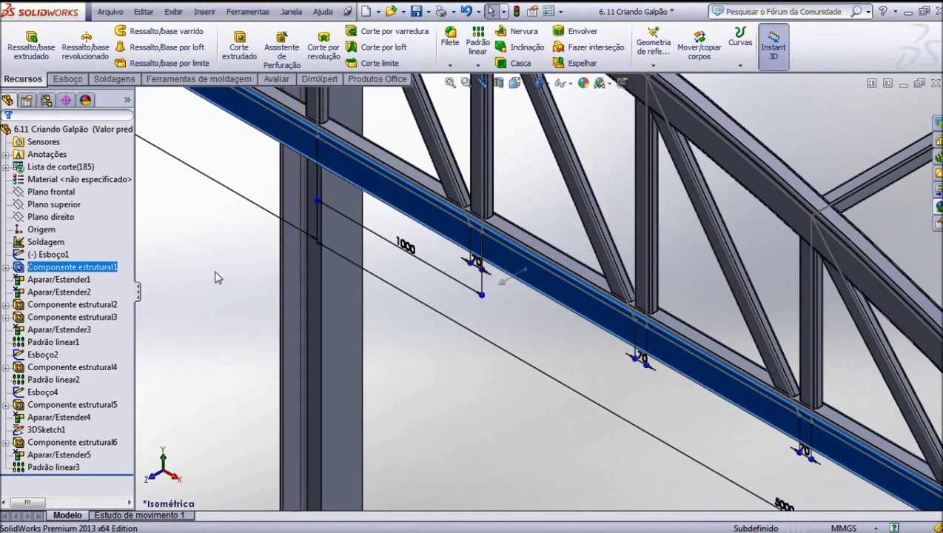
pyautogui.scroll(3, 446, 365)
pyautogui.scroll(3, 445, 365)
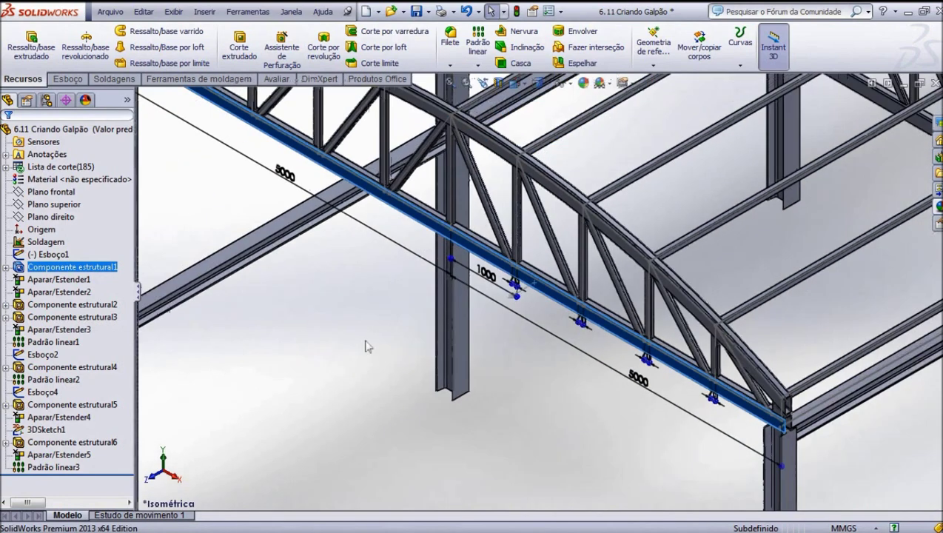
pyautogui.click(318, 332)
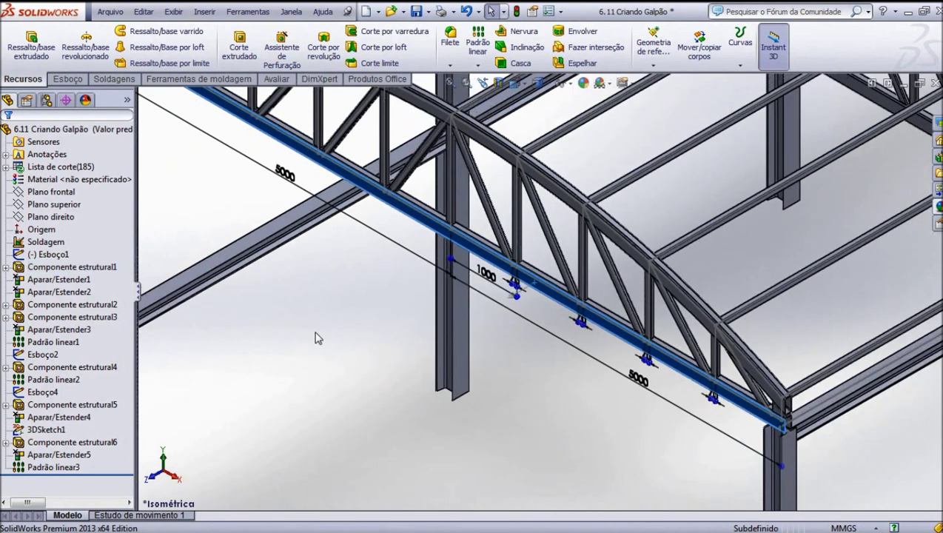
pyautogui.click(404, 213)
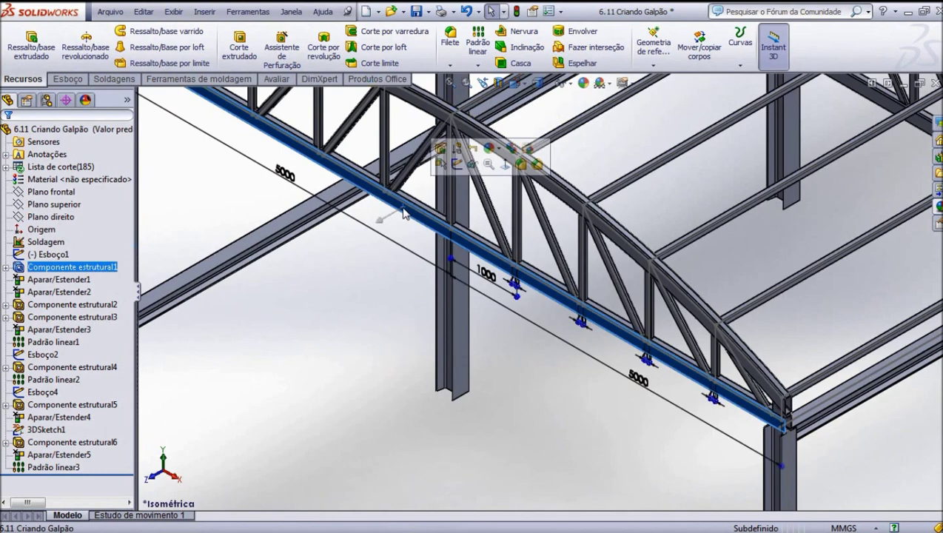
pyautogui.click(474, 165)
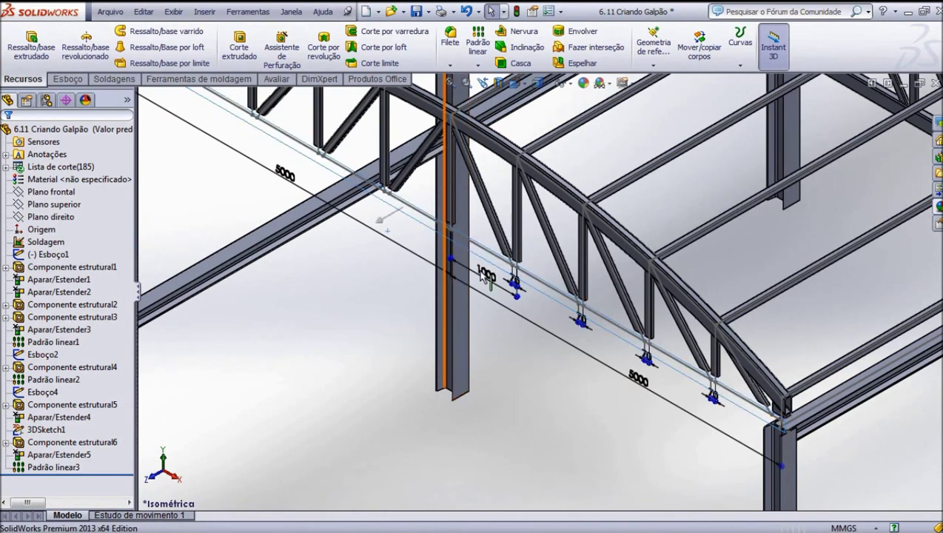
# Switch to the Esboço tab and open the Sketch flyout.
pyautogui.scroll(2, 433, 235)
pyautogui.scroll(-1, 333, 155)
pyautogui.scroll(-2, 319, 155)
pyautogui.scroll(-2, 307, 148)
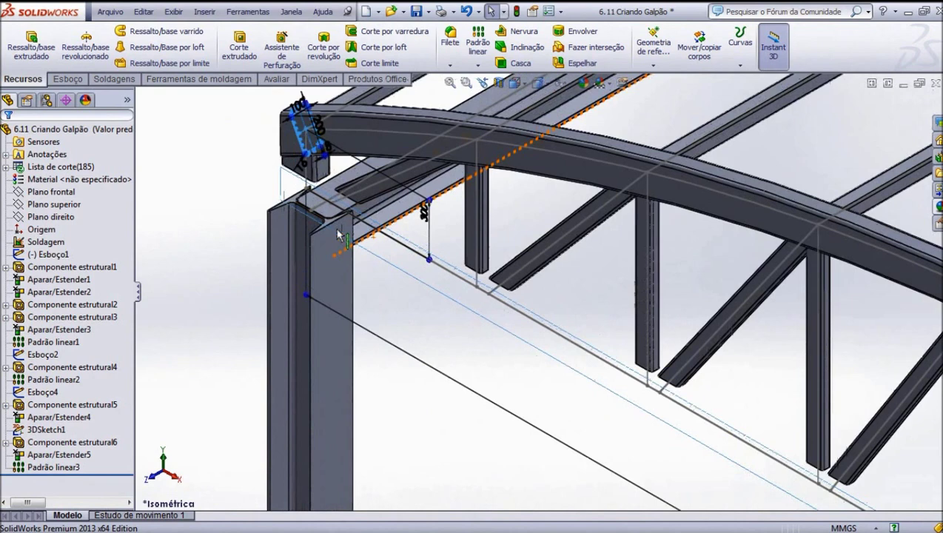
pyautogui.click(67, 78)
pyautogui.click(25, 67)
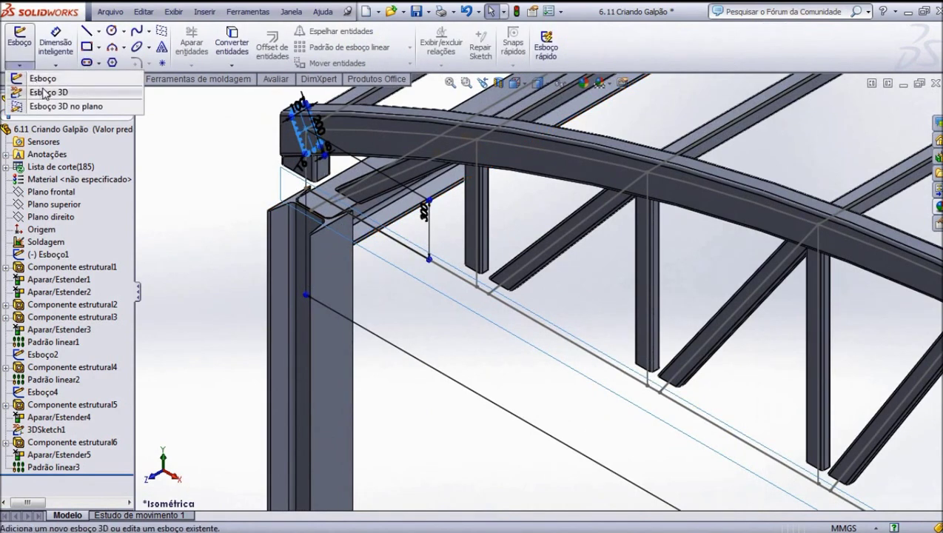
# Start a new 3D sketch and select the top face of the column profile.
pyautogui.click(46, 92)
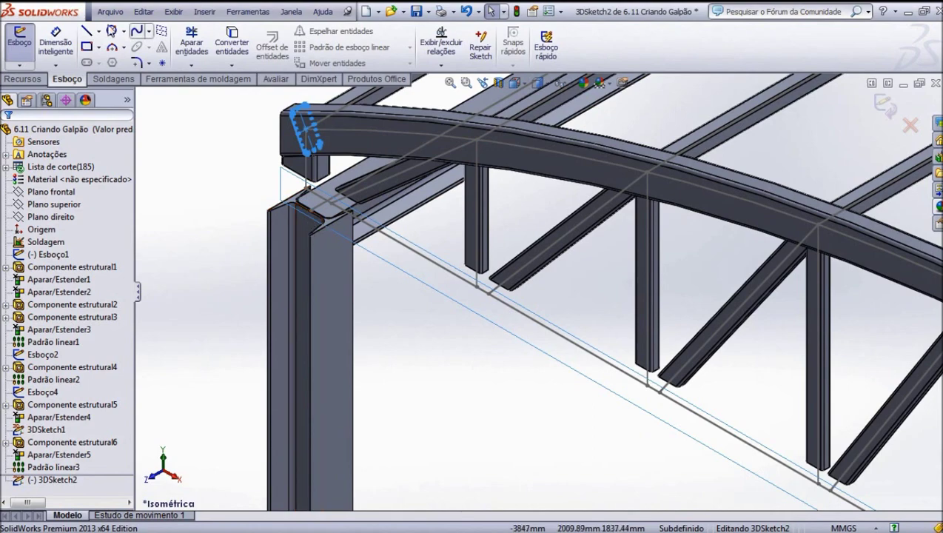
pyautogui.click(87, 33)
pyautogui.scroll(-3, 358, 238)
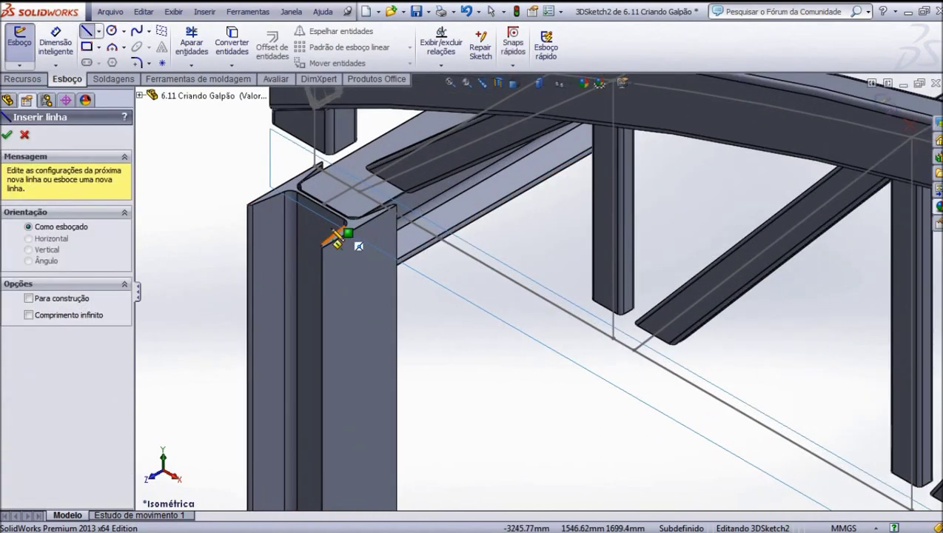
pyautogui.scroll(-3, 336, 237)
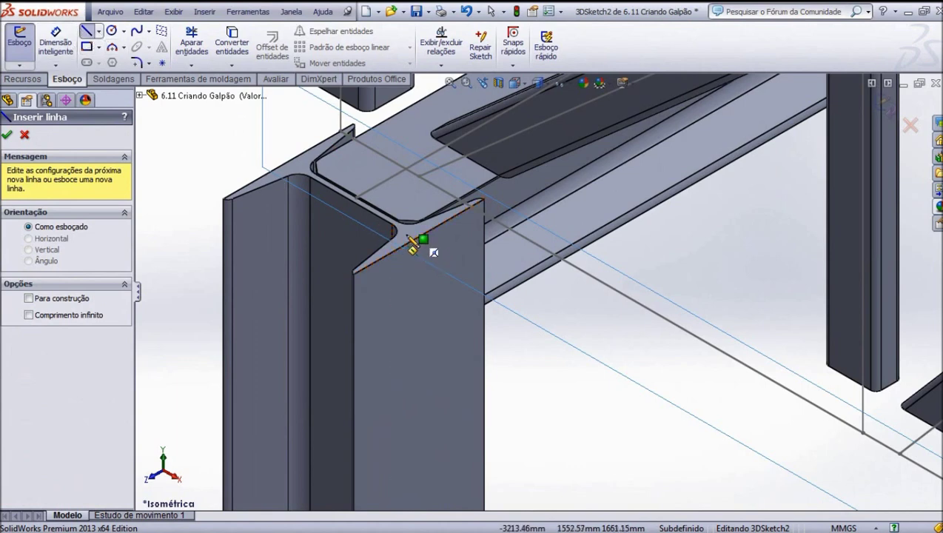
pyautogui.click(25, 136)
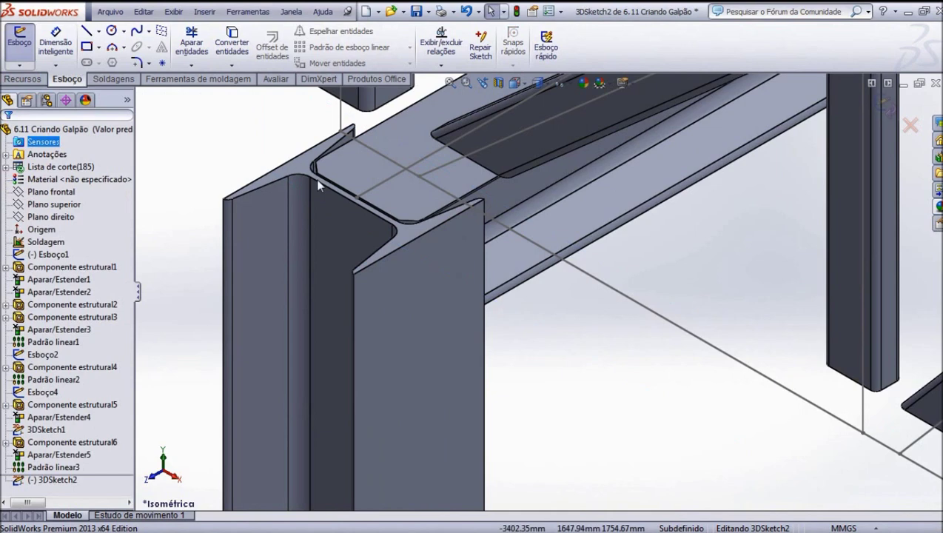
pyautogui.click(410, 231)
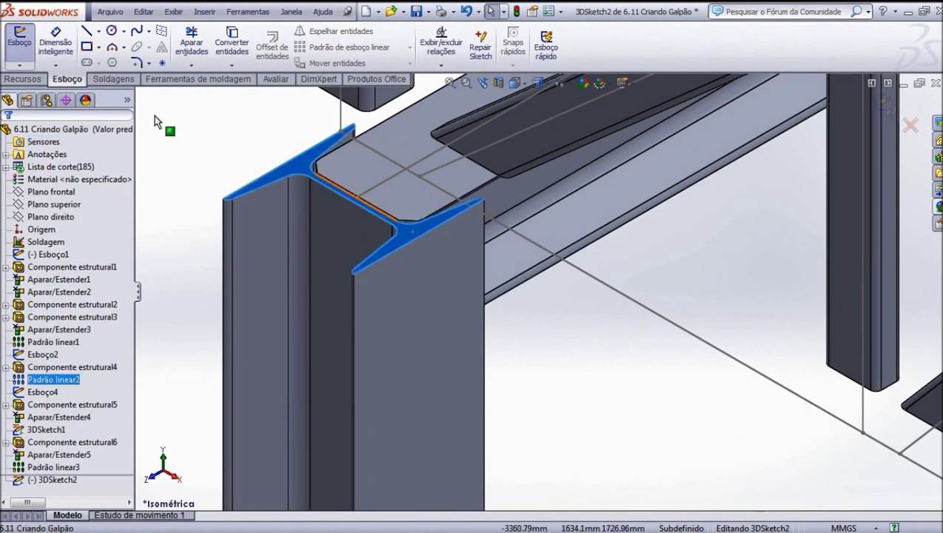
# Draw the 9700 mm line from the column's flange corner to the corner column top.
pyautogui.click(86, 33)
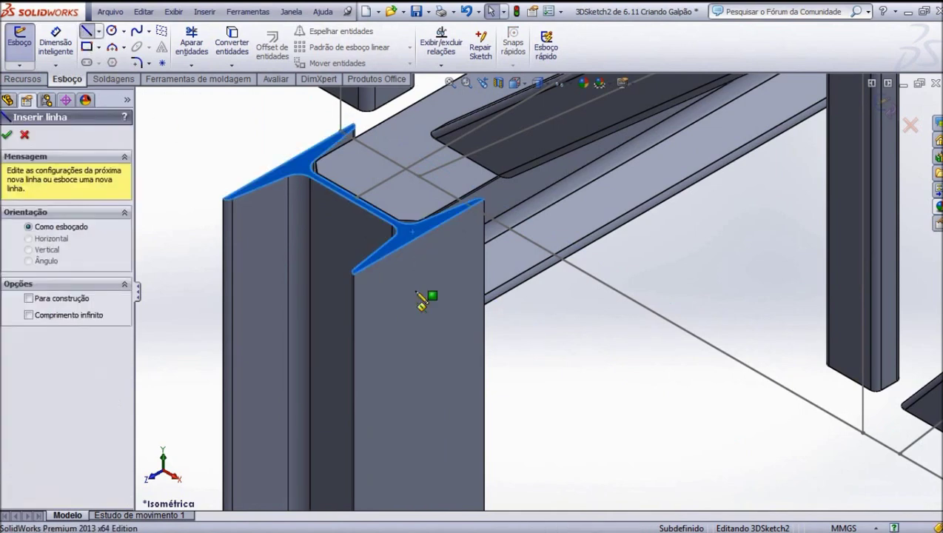
pyautogui.click(418, 237)
pyautogui.scroll(2, 453, 323)
pyautogui.scroll(3, 450, 322)
pyautogui.scroll(2, 444, 322)
pyautogui.scroll(3, 446, 322)
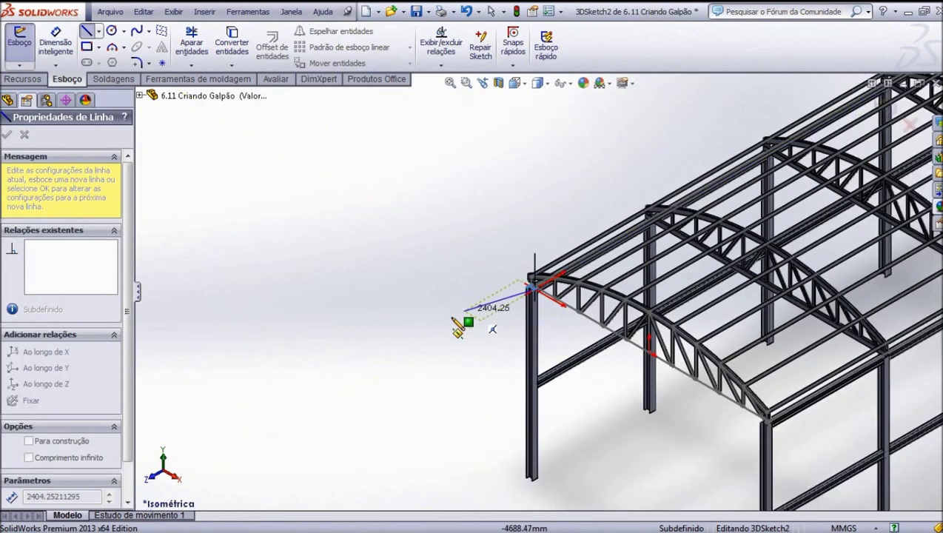
pyautogui.scroll(-3, 703, 399)
pyautogui.scroll(-2, 703, 404)
pyautogui.scroll(-2, 676, 368)
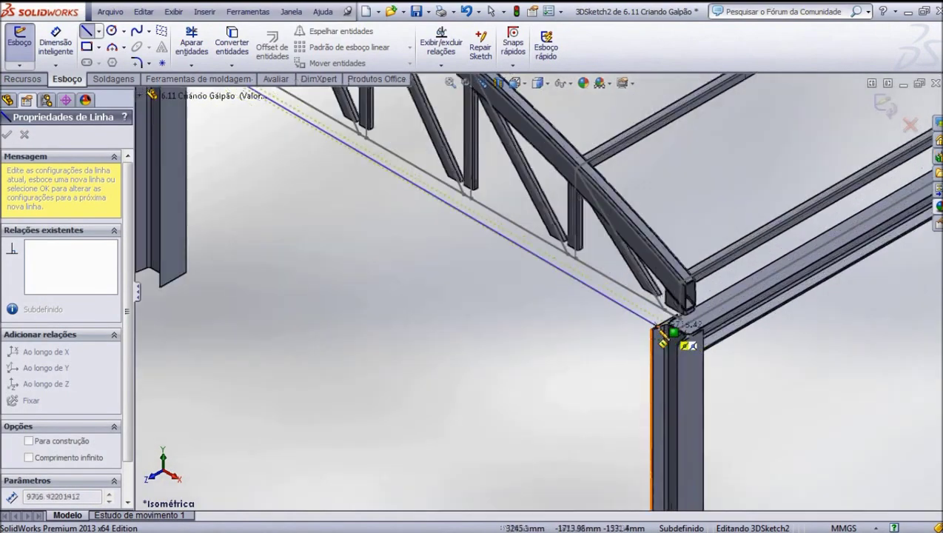
pyautogui.scroll(-2, 673, 330)
pyautogui.scroll(-2, 659, 316)
pyautogui.scroll(-2, 639, 311)
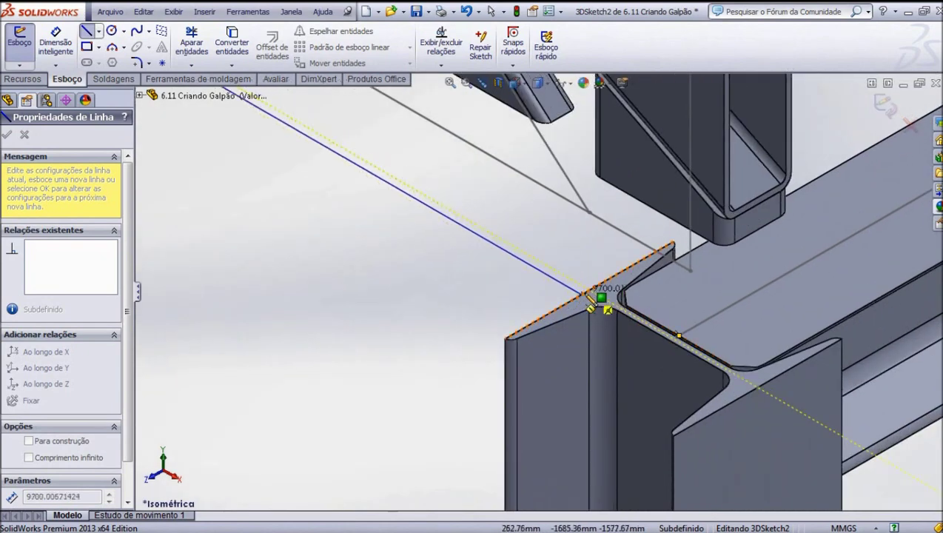
pyautogui.click(590, 290)
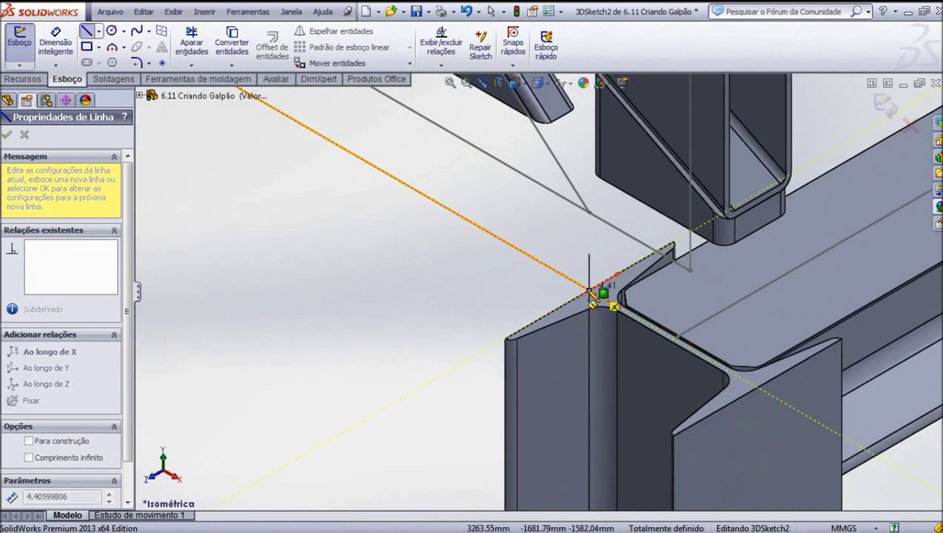
pyautogui.rightClick(591, 292)
pyautogui.click(628, 218)
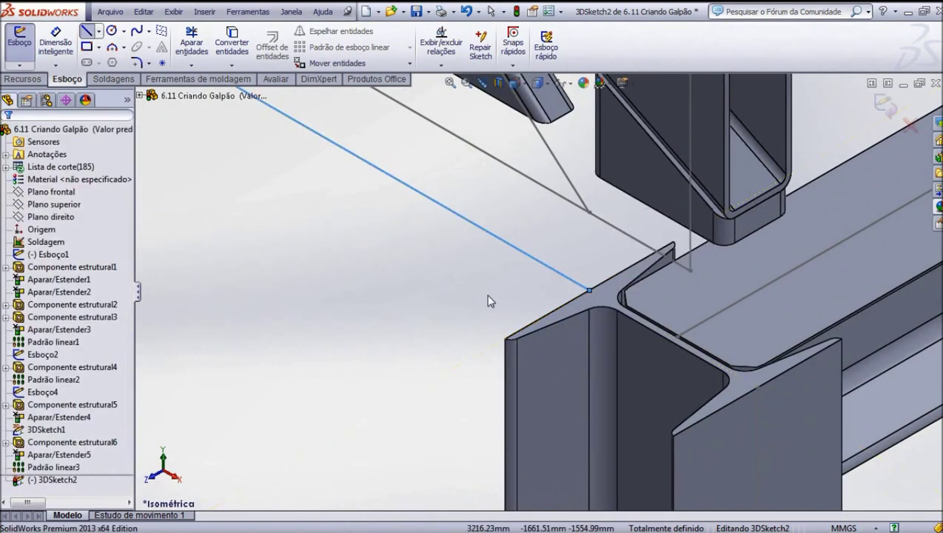
# Exit 3DSketch2 and bring up the Weldments tools.
pyautogui.scroll(3, 477, 309)
pyautogui.scroll(2, 470, 309)
pyautogui.scroll(2, 470, 309)
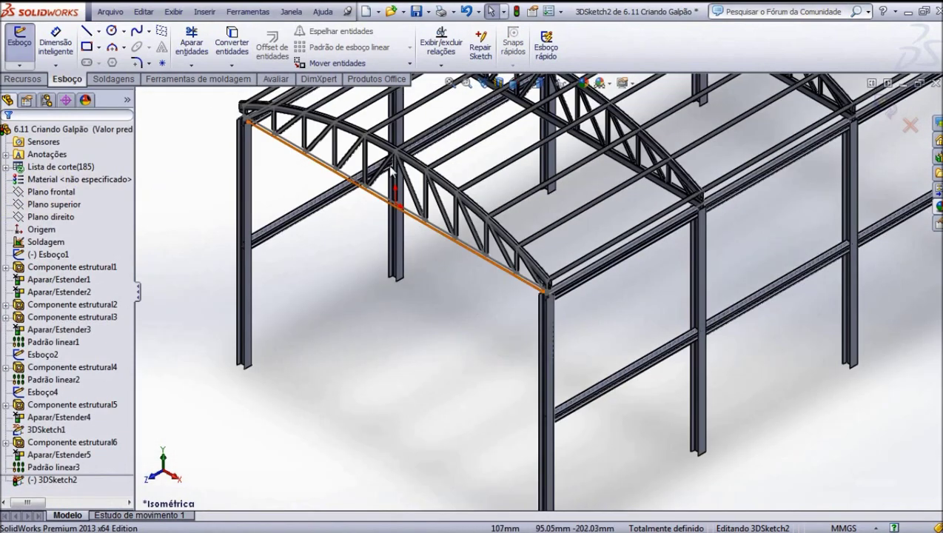
pyautogui.scroll(-3, 423, 264)
pyautogui.scroll(-2, 423, 263)
pyautogui.scroll(3, 284, 169)
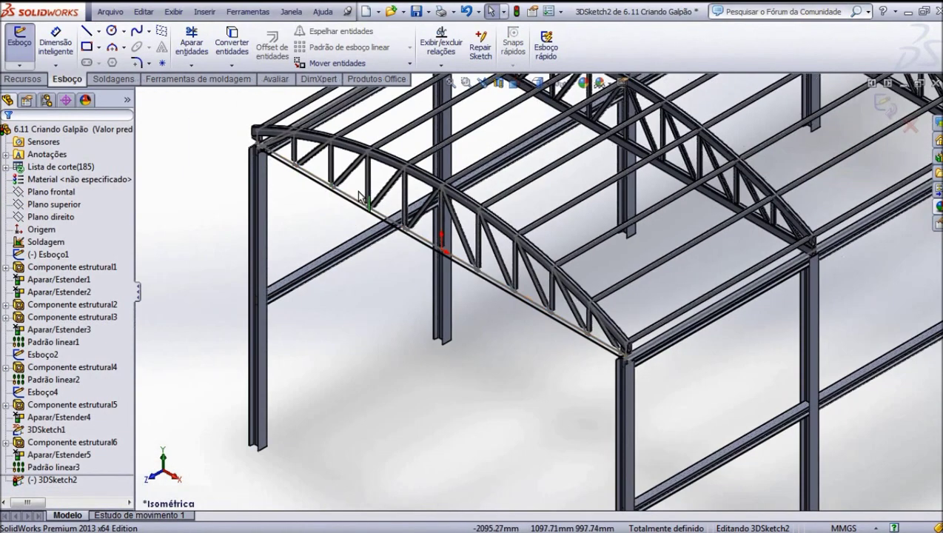
pyautogui.scroll(-2, 413, 217)
pyautogui.scroll(-2, 413, 217)
pyautogui.scroll(-1, 529, 299)
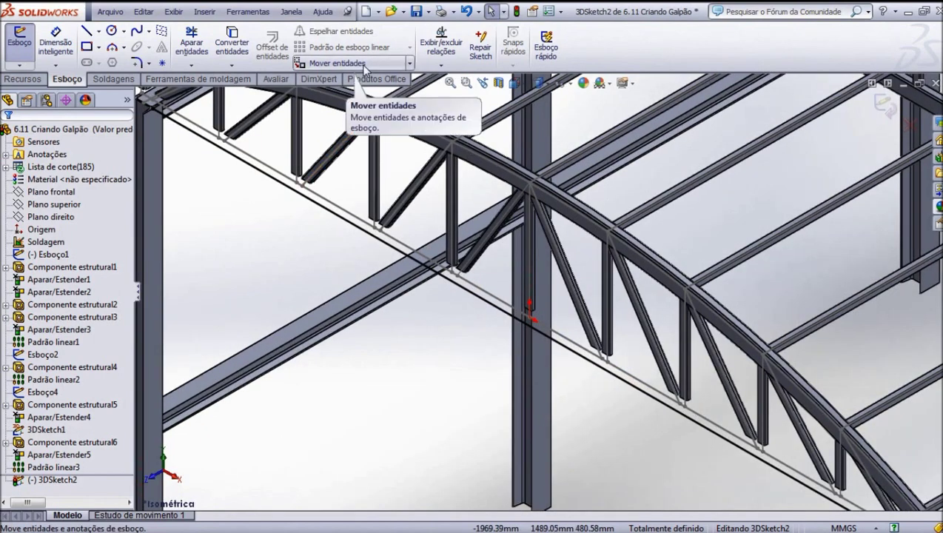
pyautogui.click(883, 105)
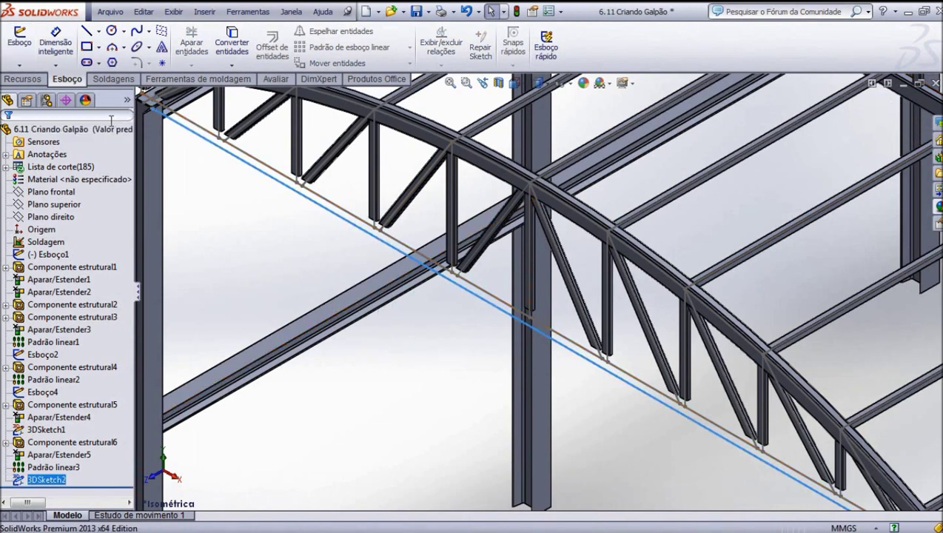
pyautogui.click(115, 80)
# Add an ISO SC Beam SC 200 structural member along Line1 of 3DSketch2.
pyautogui.click(100, 44)
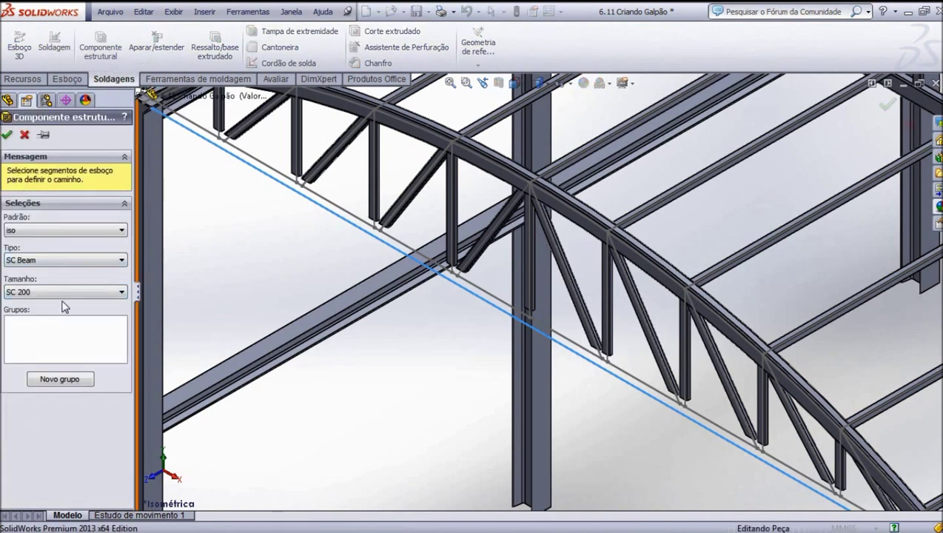
pyautogui.scroll(3, 378, 310)
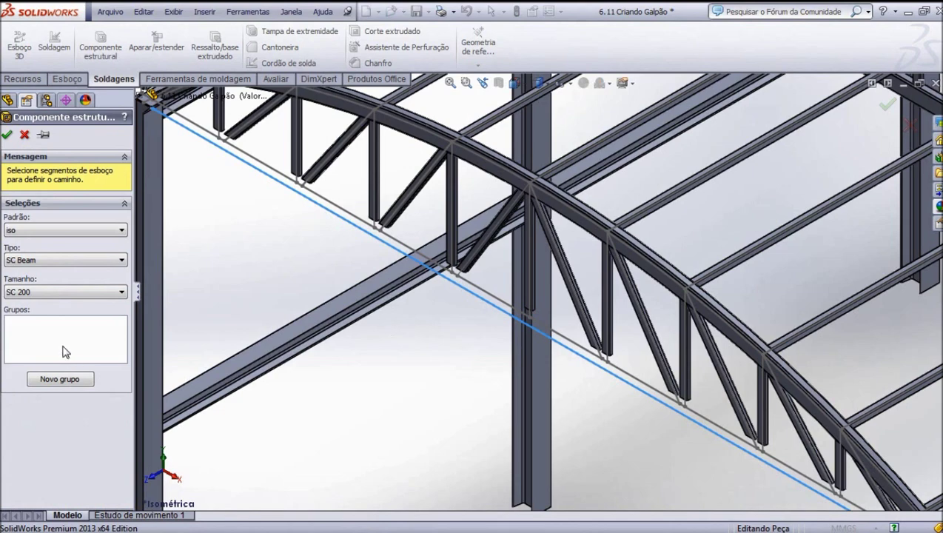
pyautogui.scroll(2, 301, 287)
pyautogui.scroll(-2, 709, 444)
pyautogui.scroll(-2, 755, 355)
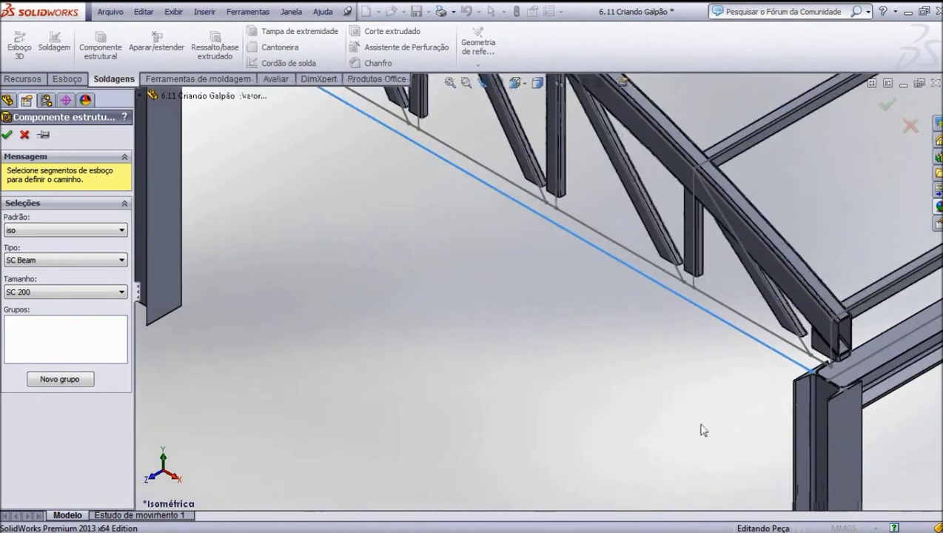
pyautogui.click(753, 339)
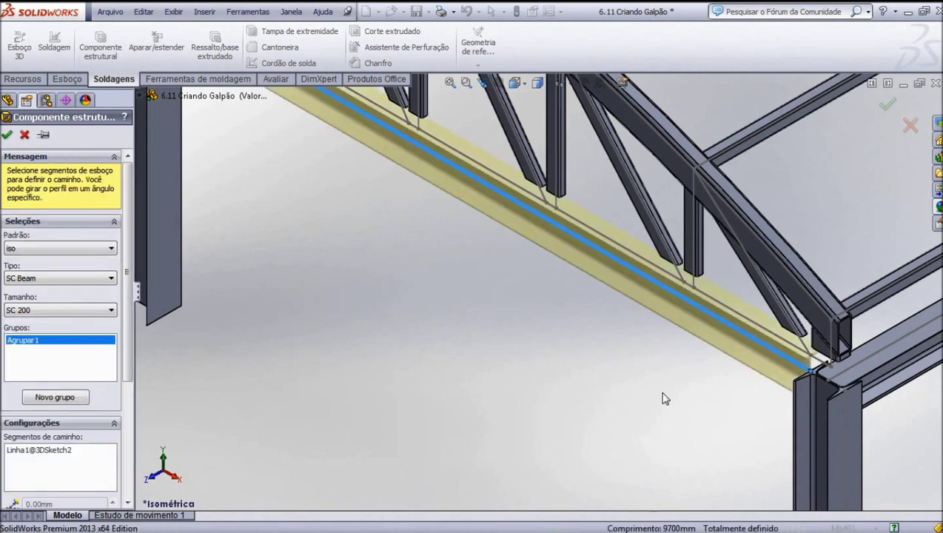
pyautogui.moveTo(129, 359); pyautogui.dragTo(139, 497)
# Anchor the beam profile's corner at the path start and confirm the member.
pyautogui.click(63, 494)
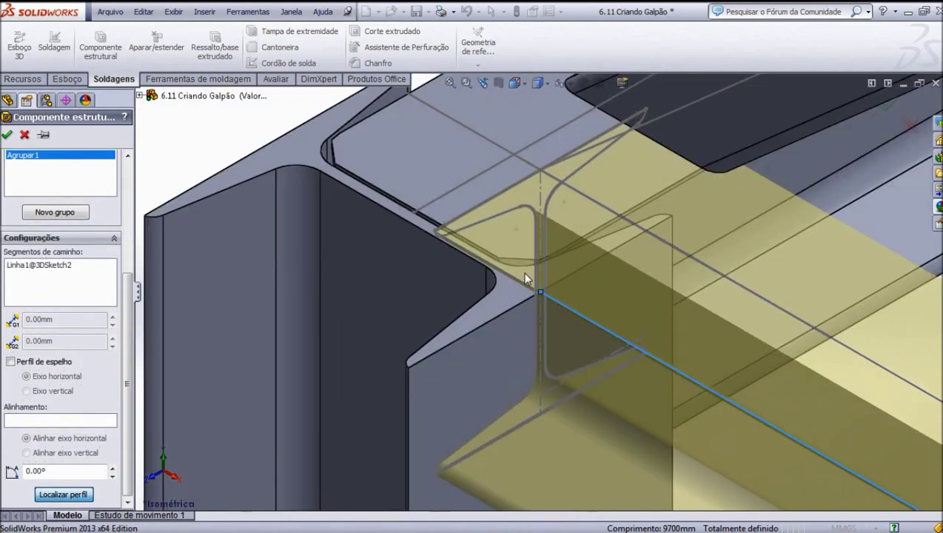
pyautogui.scroll(-3, 488, 263)
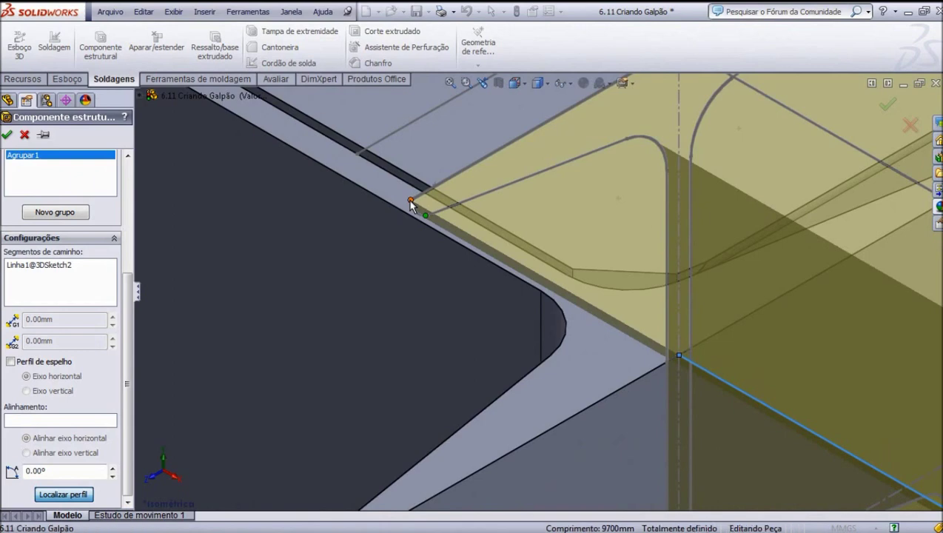
pyautogui.scroll(3, 437, 299)
pyautogui.scroll(3, 452, 333)
pyautogui.scroll(2, 453, 332)
pyautogui.scroll(-3, 700, 299)
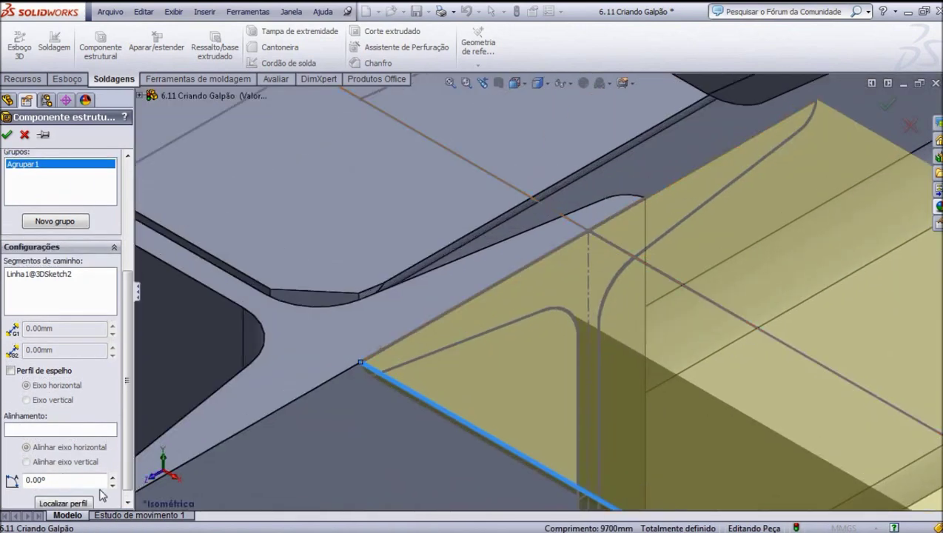
pyautogui.click(79, 504)
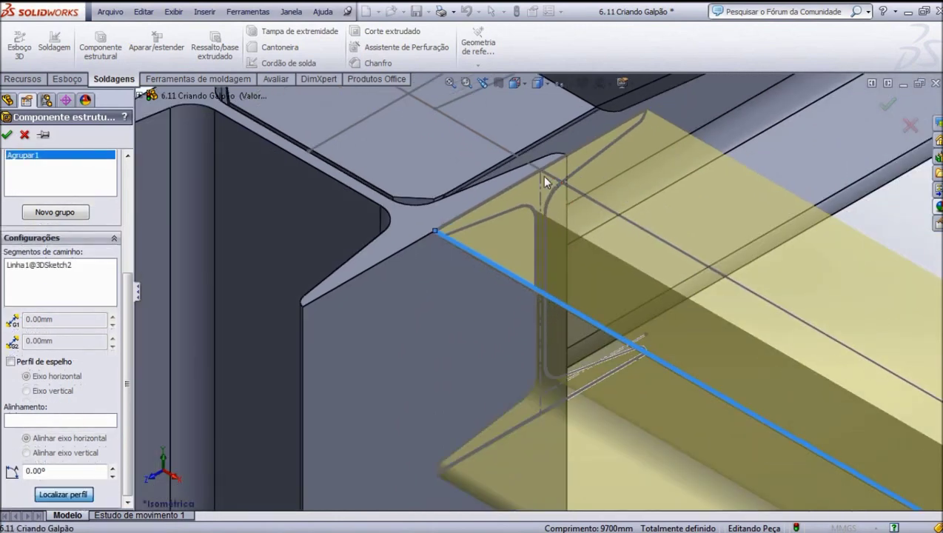
pyautogui.click(537, 169)
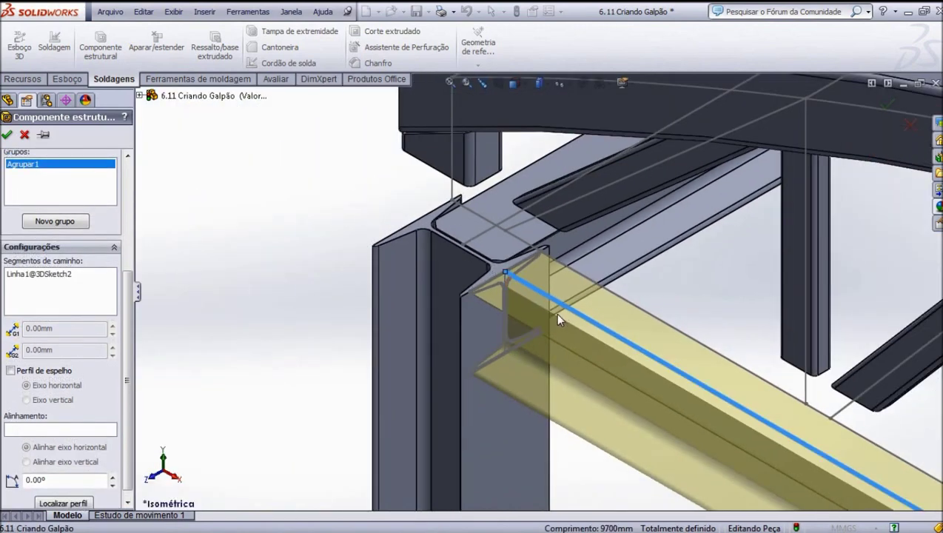
pyautogui.scroll(-2, 505, 271)
pyautogui.scroll(-2, 507, 267)
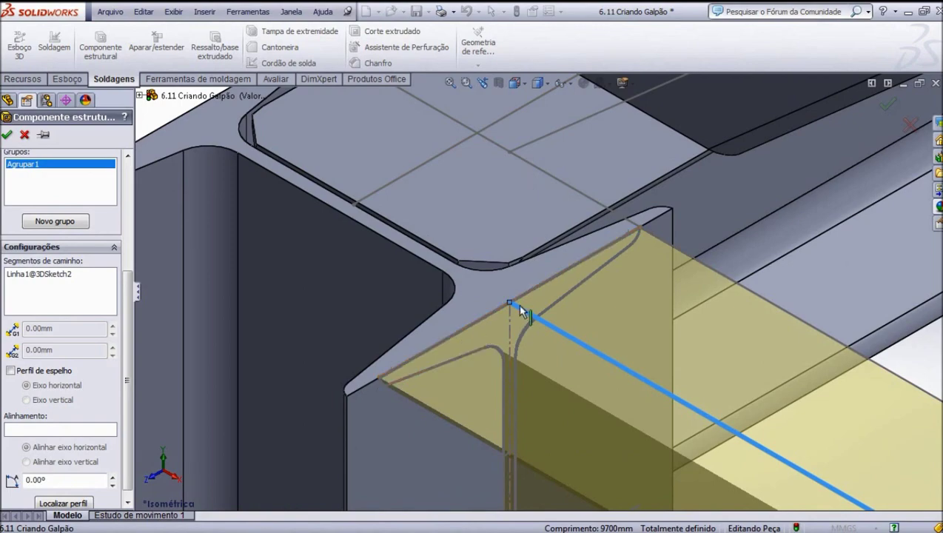
pyautogui.scroll(3, 493, 326)
pyautogui.scroll(3, 493, 326)
pyautogui.scroll(2, 493, 326)
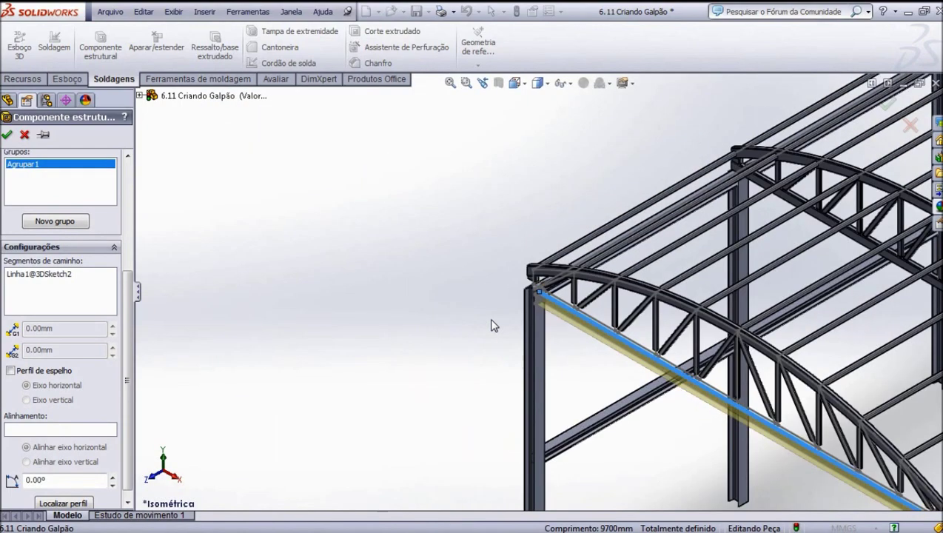
pyautogui.scroll(2, 493, 326)
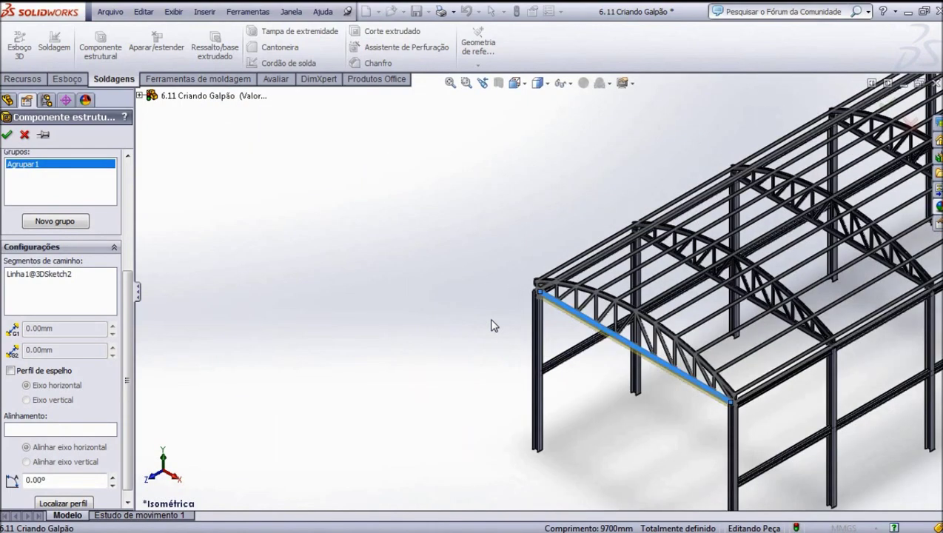
pyautogui.click(7, 136)
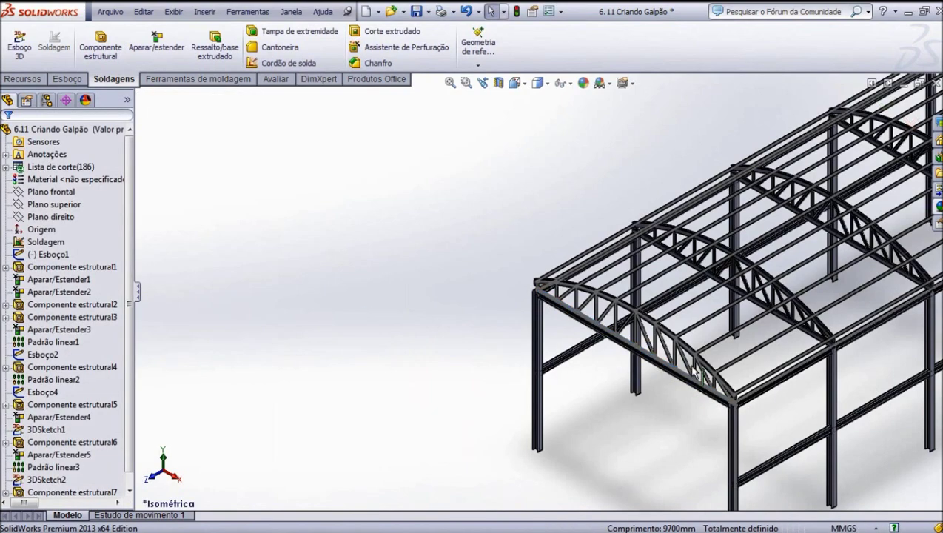
# Hide the arched top-chord body of Componente estrutural1 via Hide Bodies, then clear the selection.
pyautogui.scroll(-2, 666, 359)
pyautogui.scroll(-2, 654, 354)
pyautogui.scroll(-2, 654, 351)
pyautogui.scroll(-2, 654, 347)
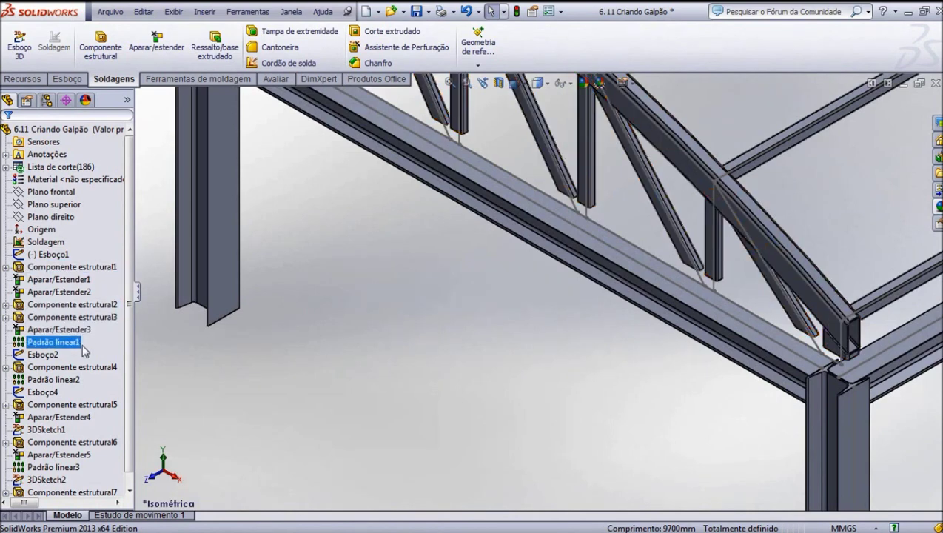
pyautogui.rightClick(82, 270)
pyautogui.click(135, 417)
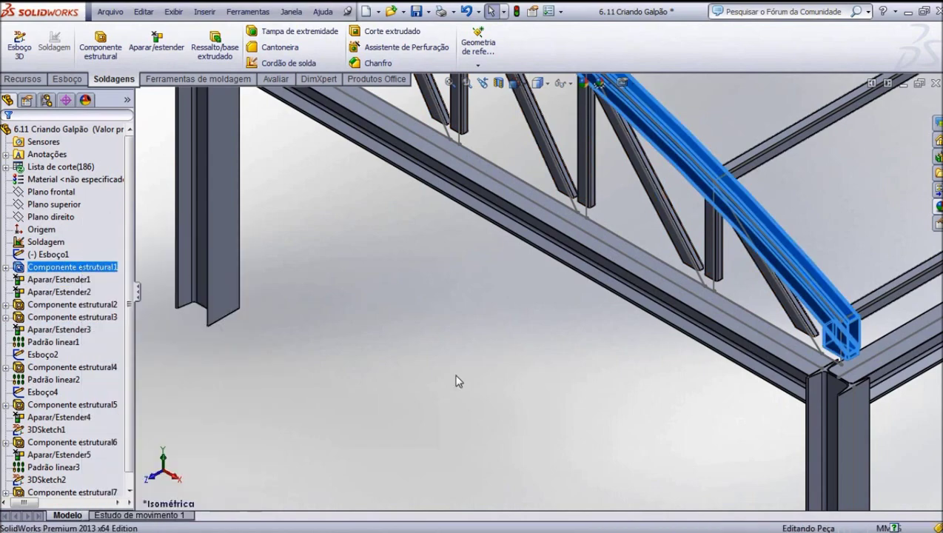
pyautogui.scroll(5, 457, 386)
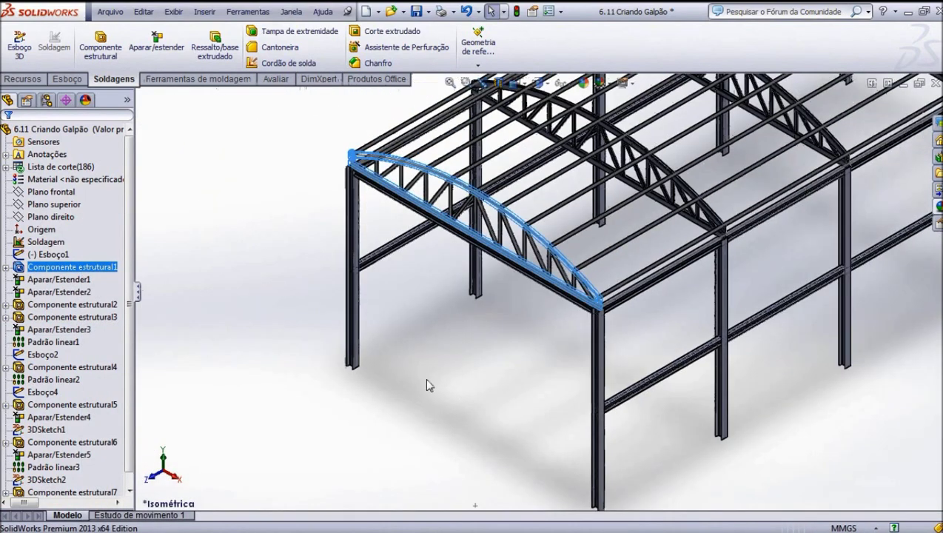
pyautogui.click(426, 385)
pyautogui.scroll(5, 540, 277)
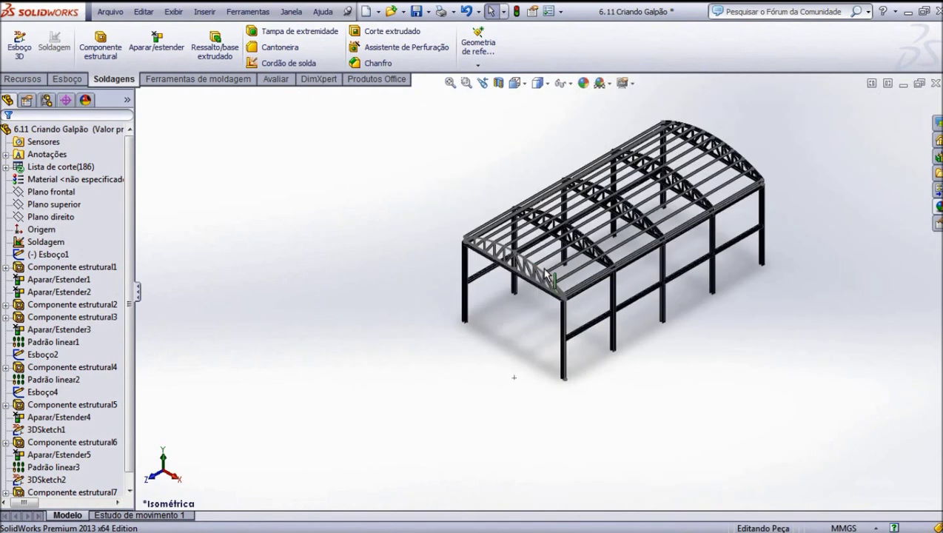
pyautogui.scroll(-4, 649, 214)
# Show the hidden arched chord body inside Componente estrutural1 again.
pyautogui.click(76, 278)
pyautogui.click(6, 267)
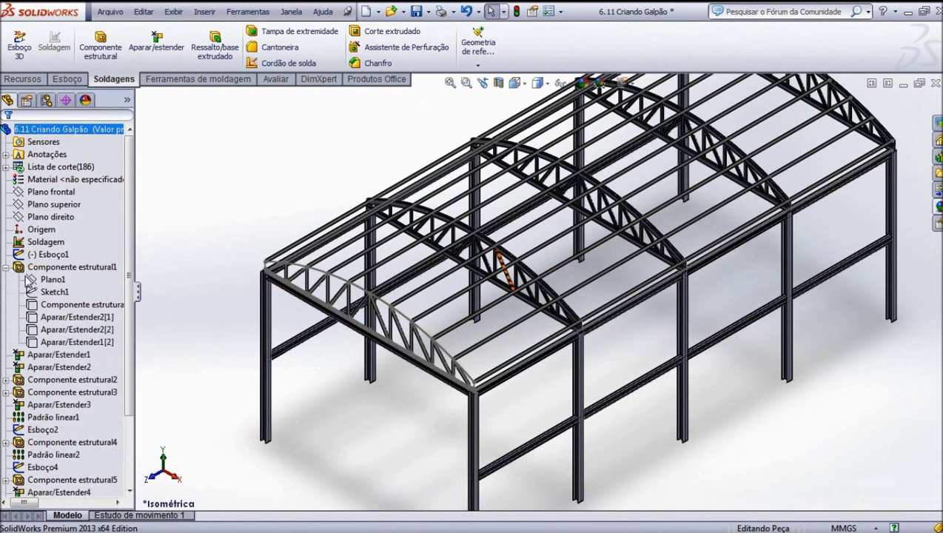
pyautogui.rightClick(57, 312)
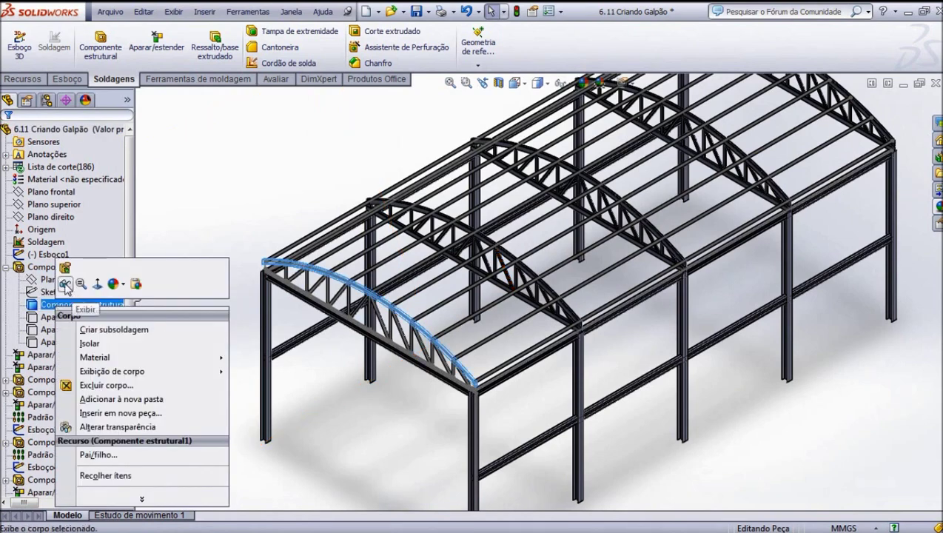
pyautogui.click(65, 285)
pyautogui.click(210, 326)
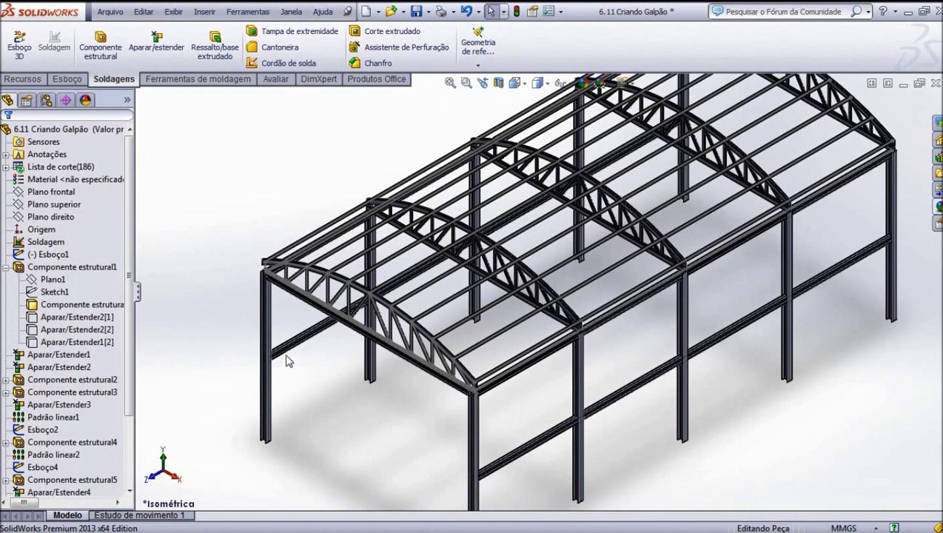
# Make the hidden Aparar/Estender1[2] body visible again with Exibir.
pyautogui.rightClick(71, 323)
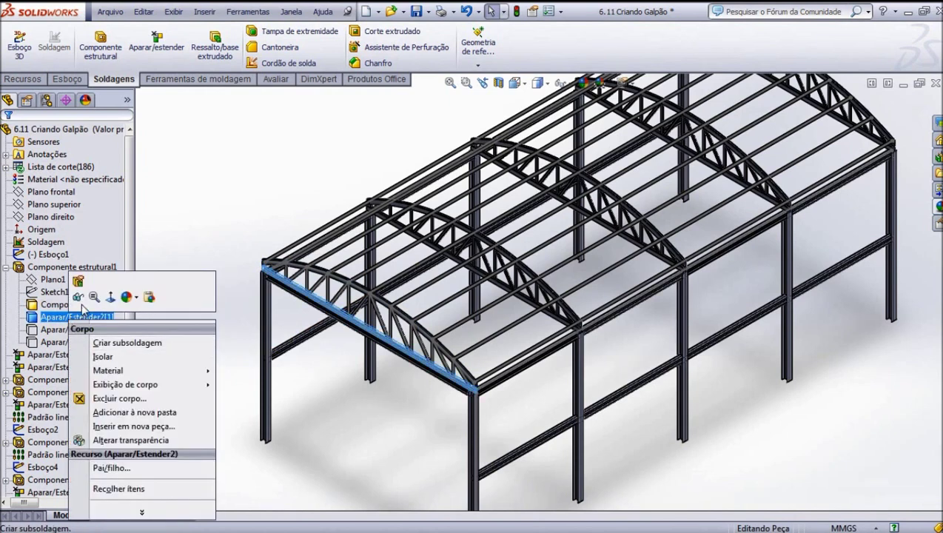
pyautogui.keyDown('ctrl'); pyautogui.click(74, 330); pyautogui.keyUp('ctrl')
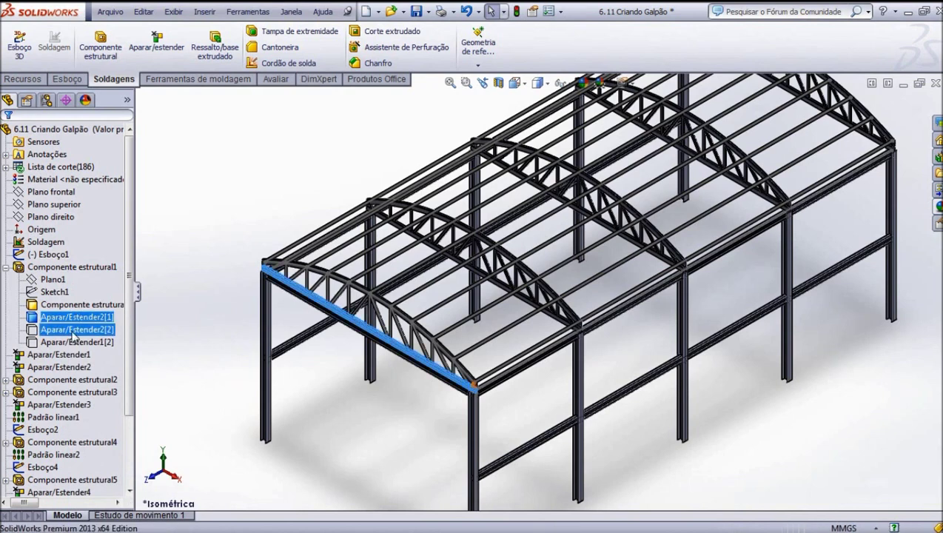
pyautogui.rightClick(74, 334)
pyautogui.click(84, 317)
pyautogui.keyDown('ctrl'); pyautogui.click(77, 341); pyautogui.keyUp('ctrl')
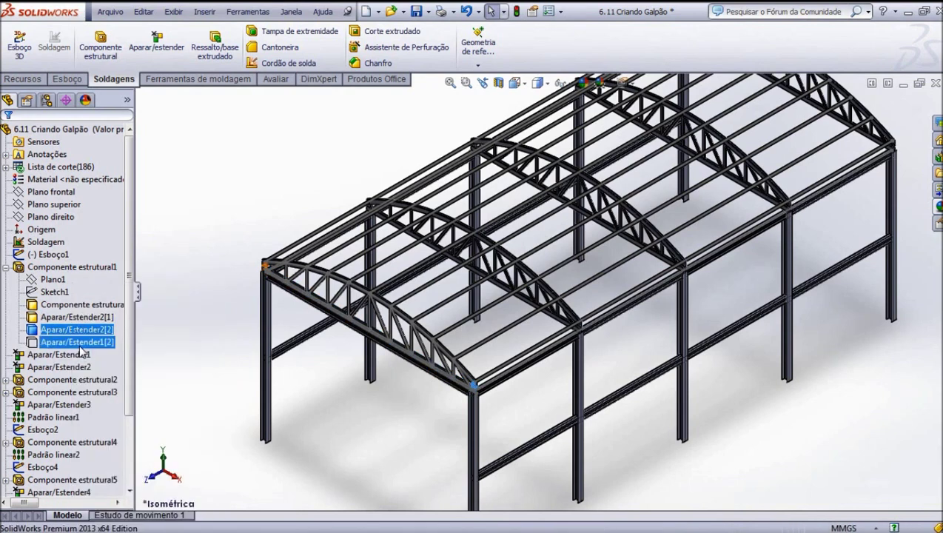
pyautogui.click(79, 345)
pyautogui.rightClick(80, 343)
pyautogui.click(88, 312)
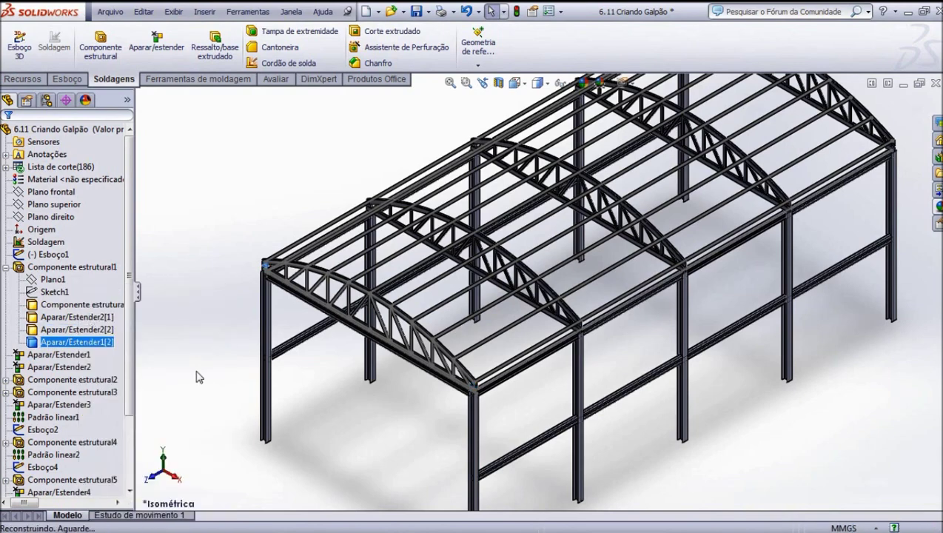
pyautogui.click(197, 390)
# Switch to the Recursos tab and start a Linear Pattern.
pyautogui.scroll(-3, 347, 319)
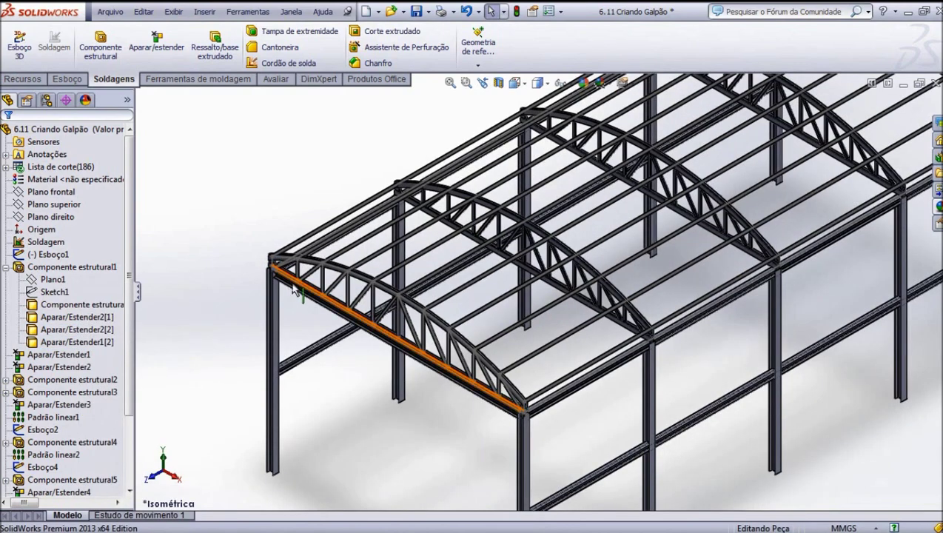
pyautogui.scroll(-4, 351, 314)
pyautogui.scroll(-3, 376, 314)
pyautogui.scroll(3, 379, 312)
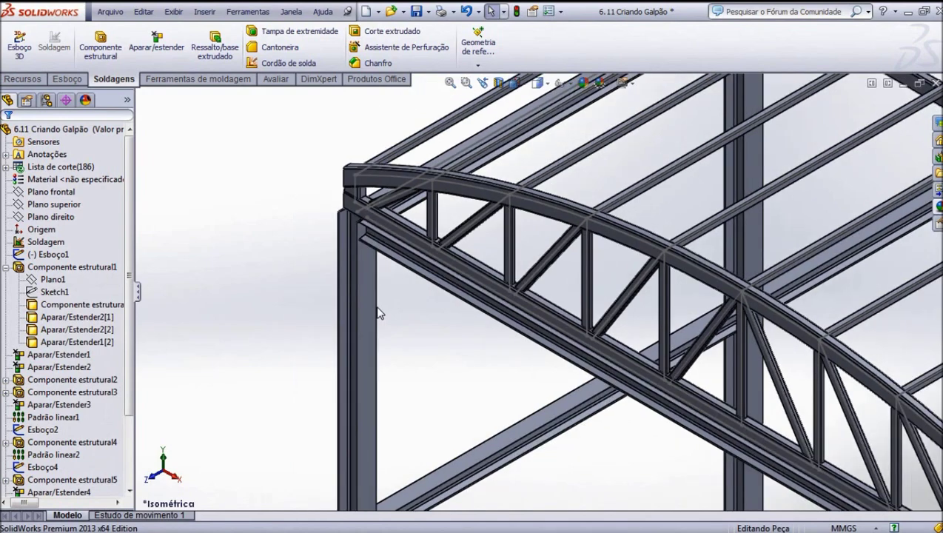
pyautogui.scroll(3, 378, 312)
pyautogui.scroll(2, 379, 312)
pyautogui.scroll(-2, 674, 359)
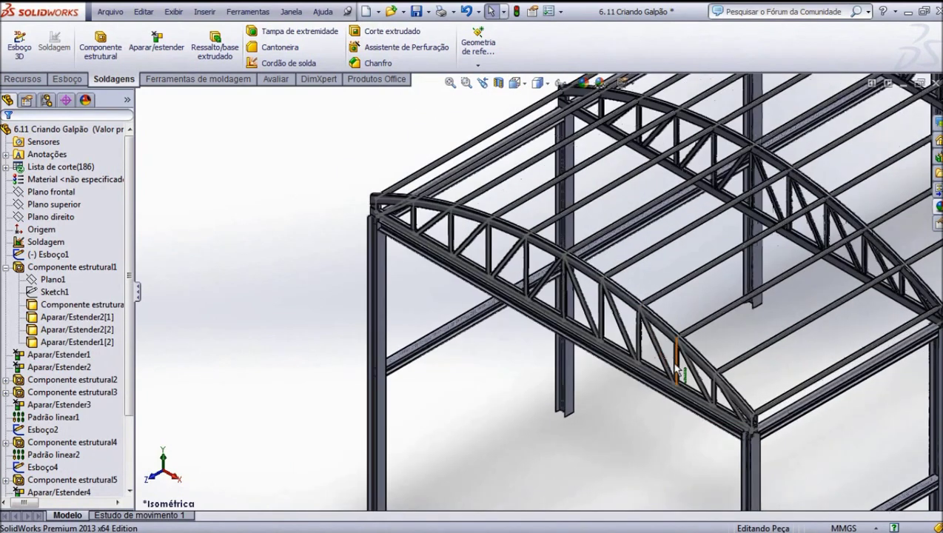
pyautogui.scroll(-2, 670, 364)
pyautogui.scroll(3, 665, 367)
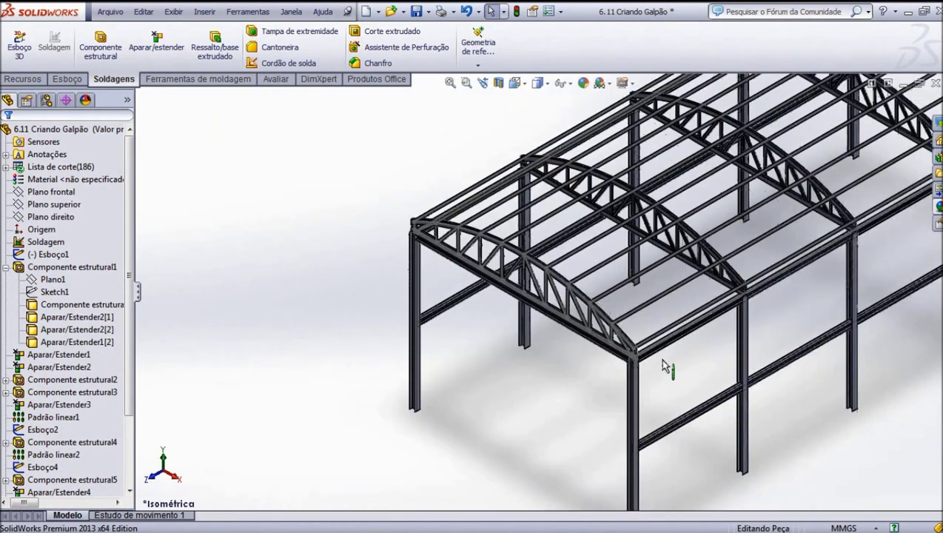
pyautogui.scroll(3, 665, 364)
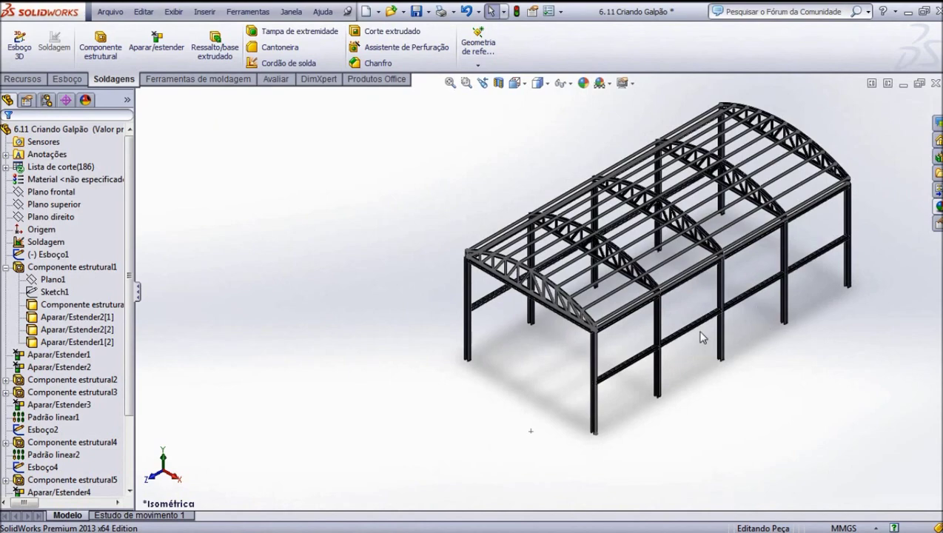
pyautogui.scroll(-2, 572, 331)
pyautogui.scroll(-3, 571, 330)
pyautogui.scroll(4, 570, 326)
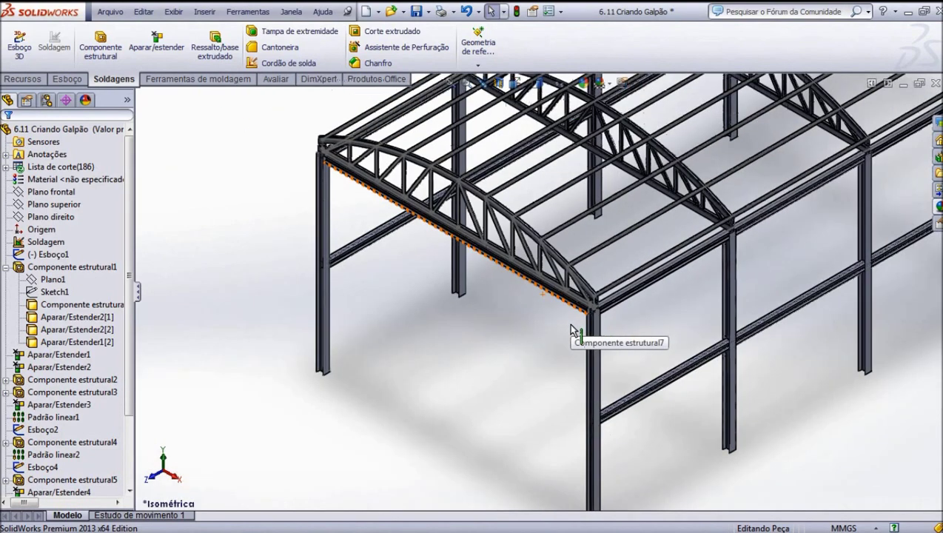
pyautogui.scroll(2, 568, 318)
pyautogui.scroll(-2, 571, 281)
pyautogui.scroll(-2, 570, 281)
pyautogui.scroll(3, 571, 279)
pyautogui.scroll(-2, 570, 279)
pyautogui.scroll(-2, 570, 280)
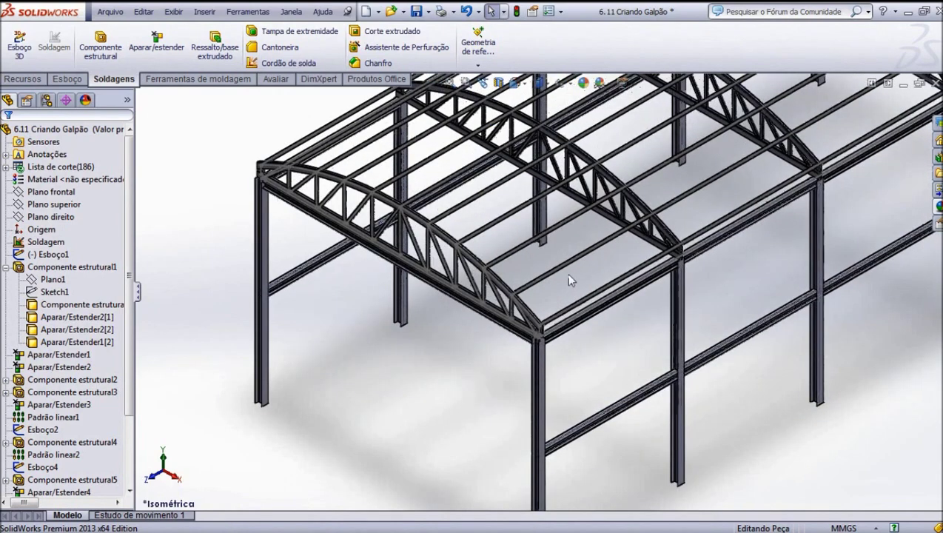
pyautogui.scroll(-2, 566, 272)
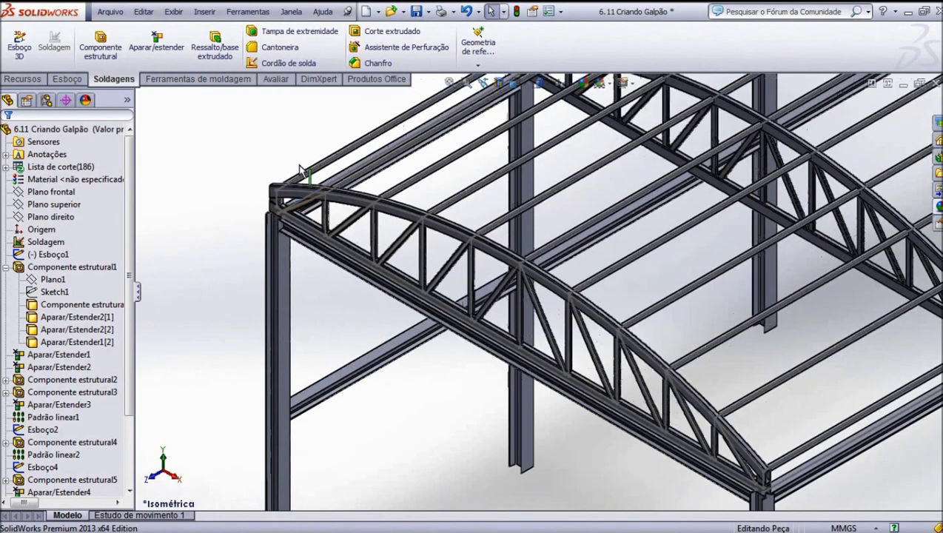
pyautogui.click(17, 79)
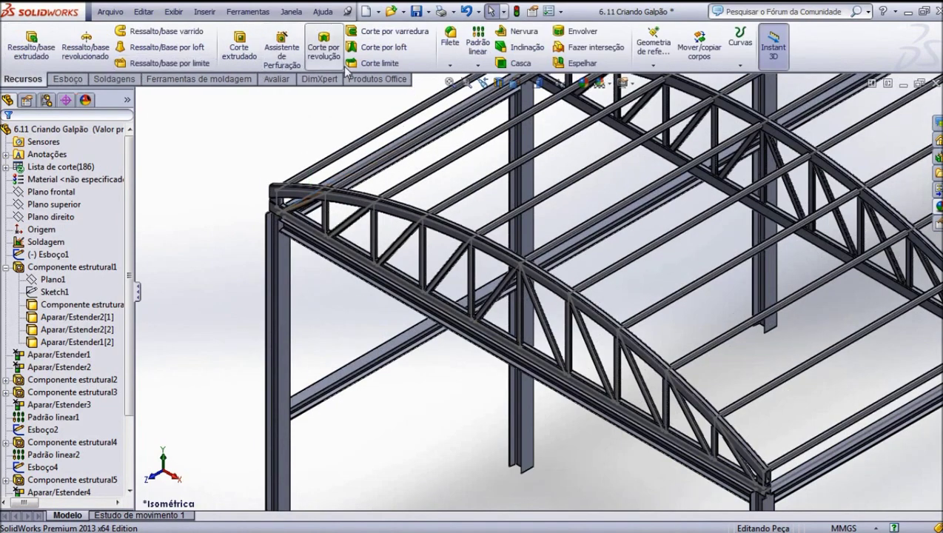
pyautogui.click(474, 46)
# Pattern the front beam Componente estrutural7 along the long roof edge as Direction 1.
pyautogui.scroll(-5, 494, 352)
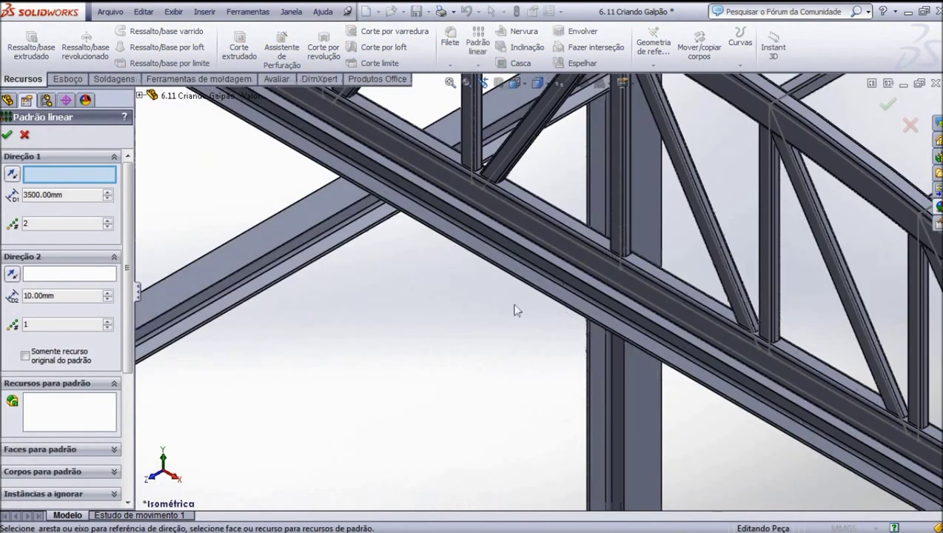
pyautogui.click(40, 471)
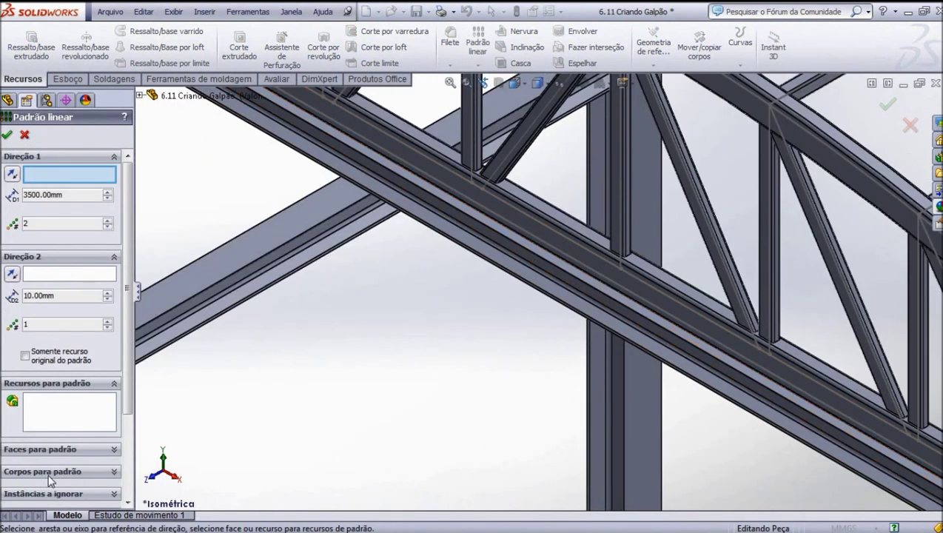
pyautogui.click(532, 269)
pyautogui.scroll(3, 252, 340)
pyautogui.scroll(3, 251, 341)
pyautogui.press('z')
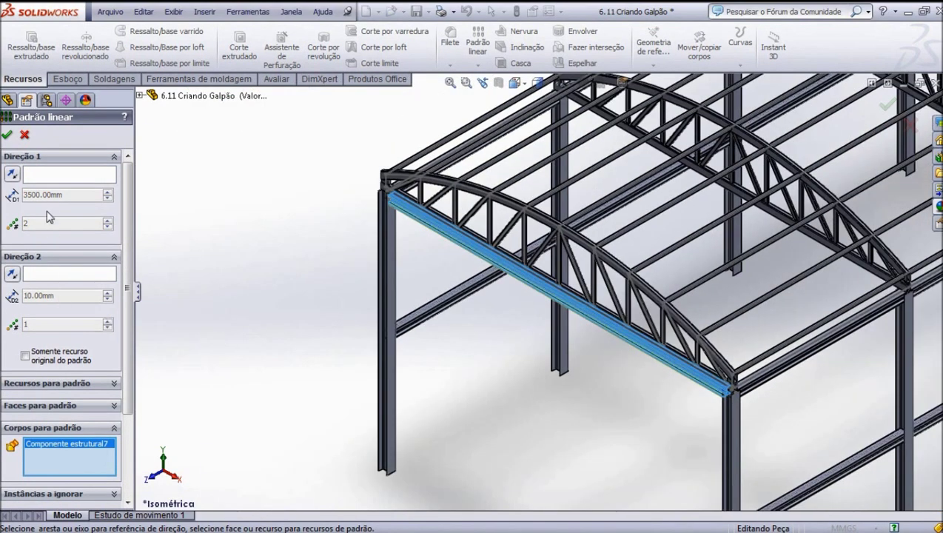
pyautogui.click(48, 182)
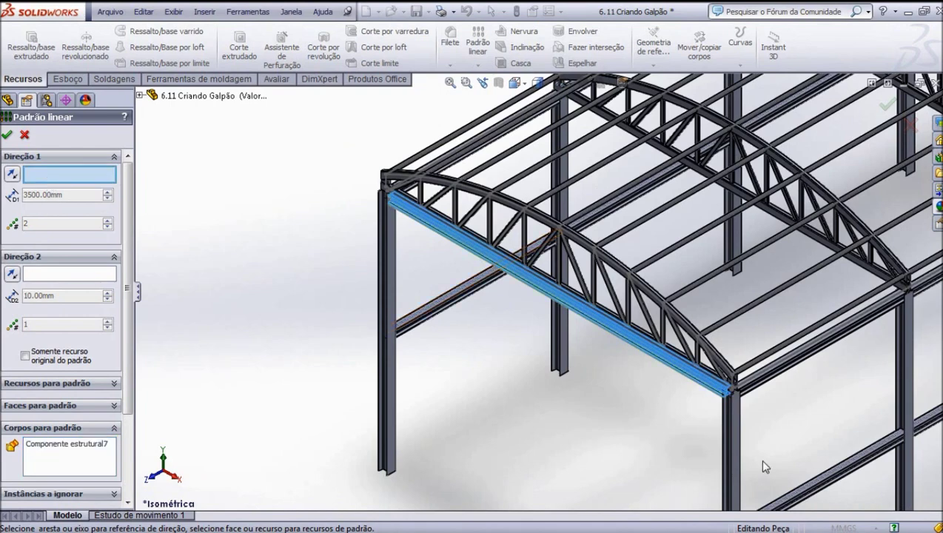
pyautogui.scroll(-3, 758, 458)
pyautogui.scroll(-3, 692, 322)
pyautogui.scroll(-2, 588, 148)
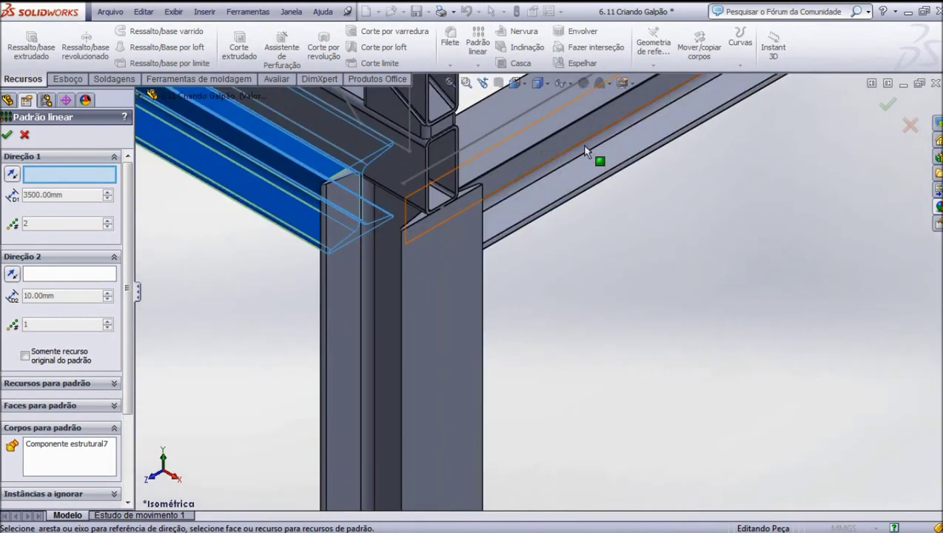
pyautogui.click(575, 196)
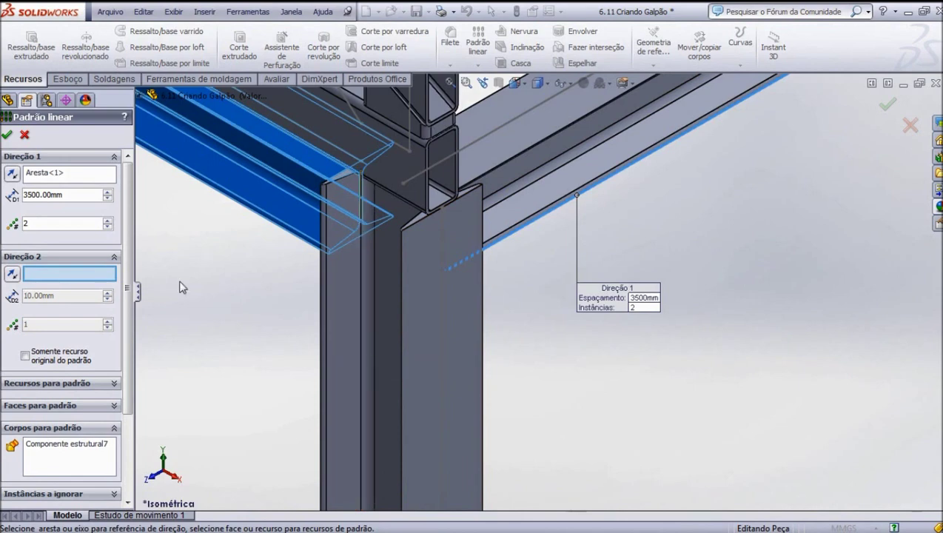
# Set the pattern to 5 instances spaced 5000 mm apart.
pyautogui.doubleClick(53, 222)
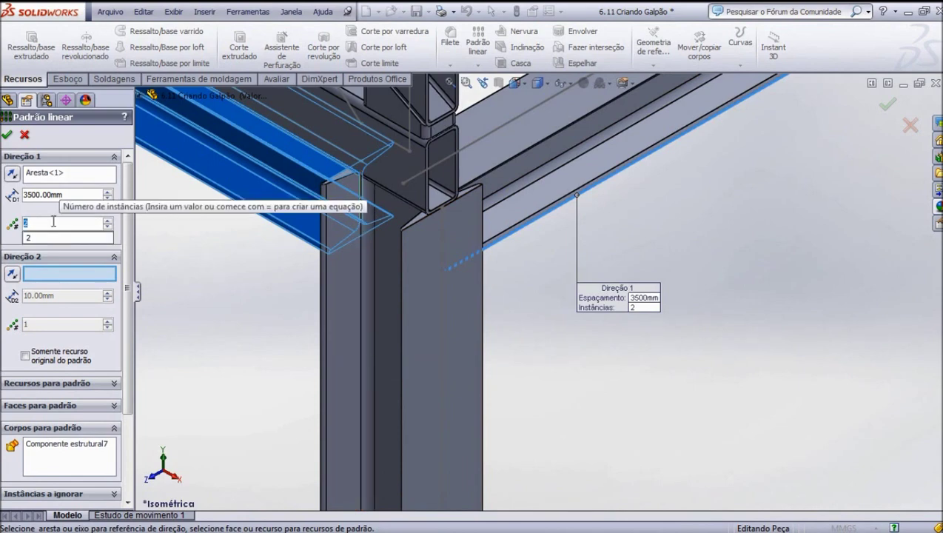
pyautogui.write('5')
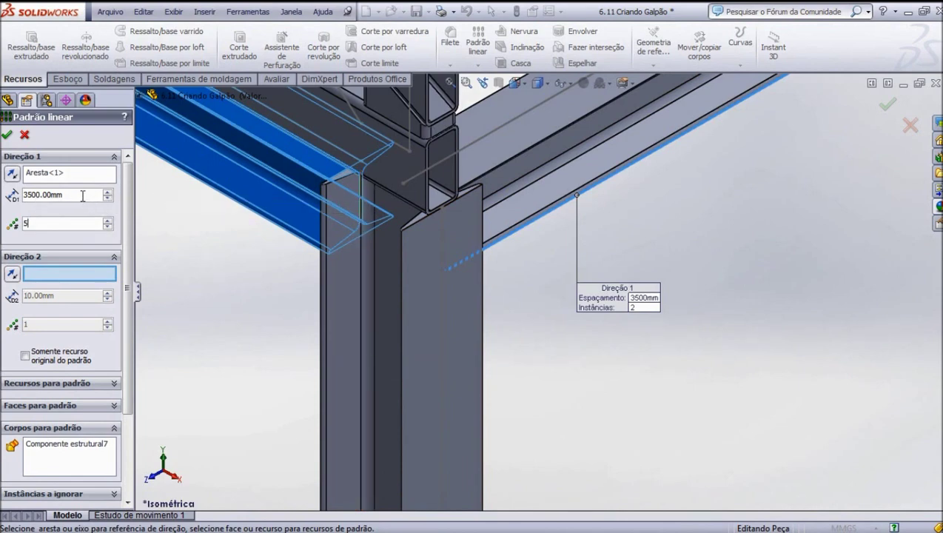
pyautogui.doubleClick(82, 195)
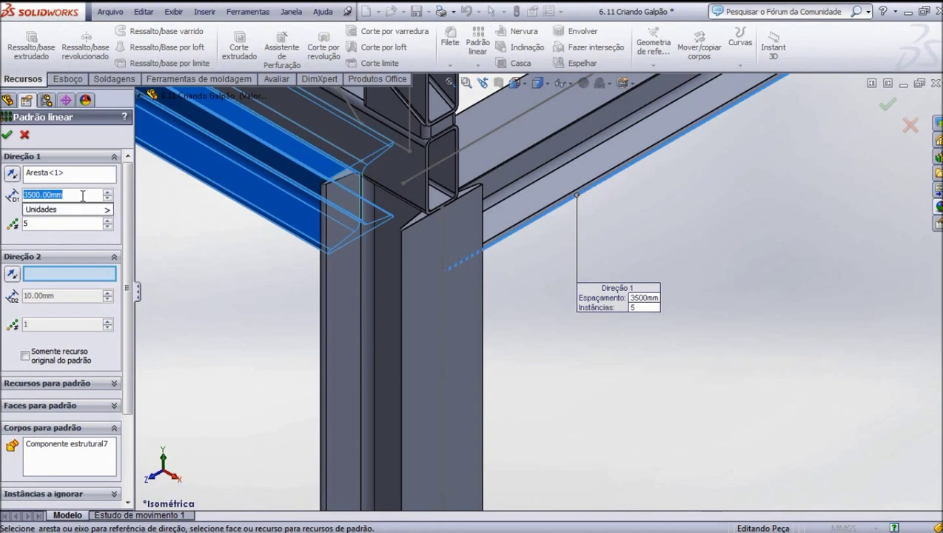
pyautogui.write('5000')
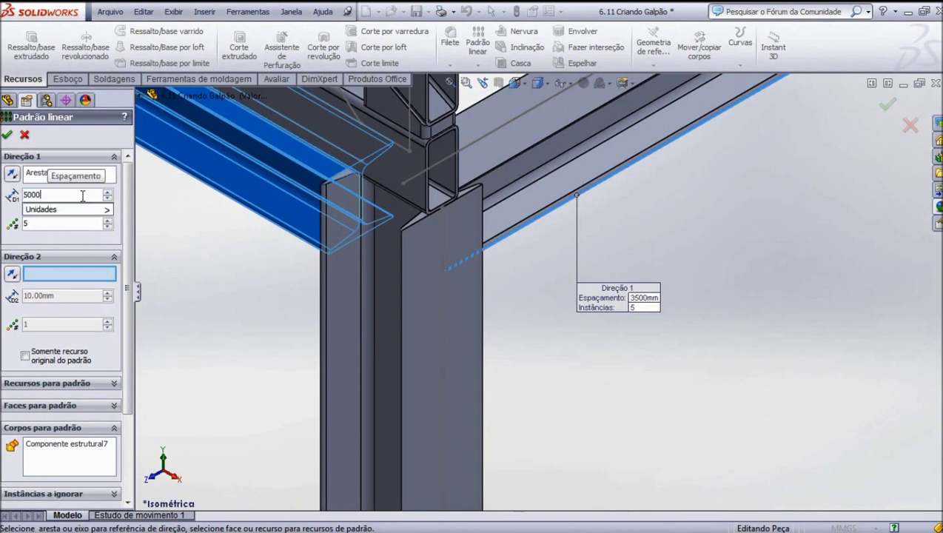
pyautogui.click(108, 211)
pyautogui.press('Return')
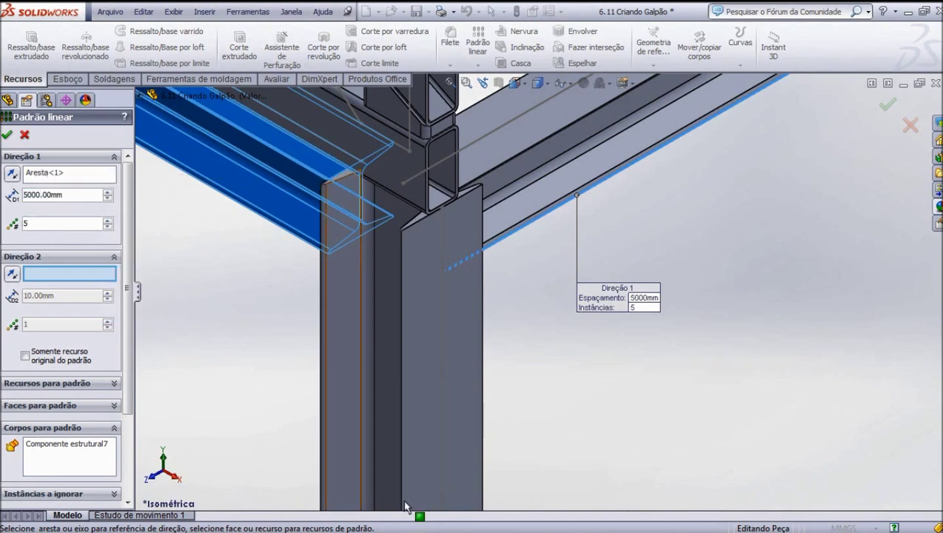
pyautogui.scroll(2, 415, 509)
pyautogui.scroll(2, 414, 509)
pyautogui.scroll(2, 415, 509)
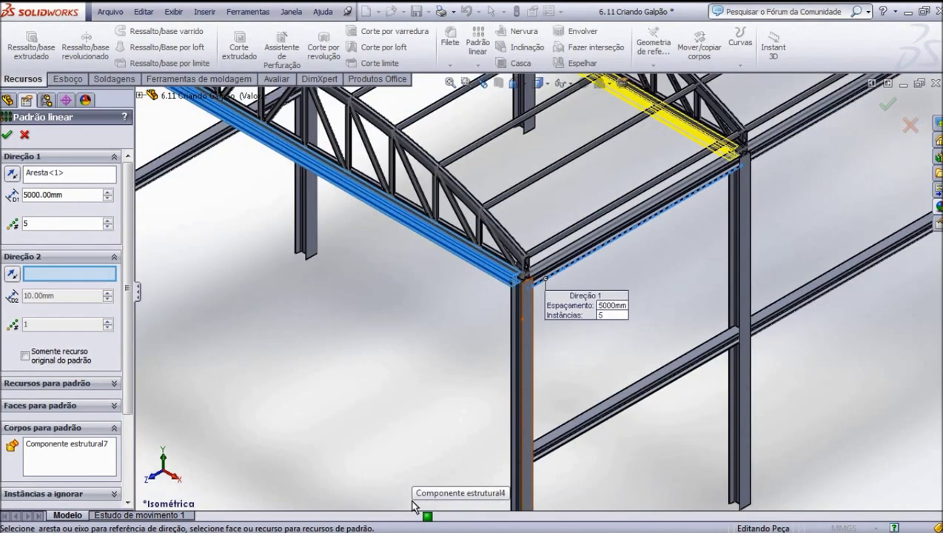
pyautogui.scroll(3, 415, 507)
pyautogui.scroll(2, 414, 506)
pyautogui.scroll(1, 414, 507)
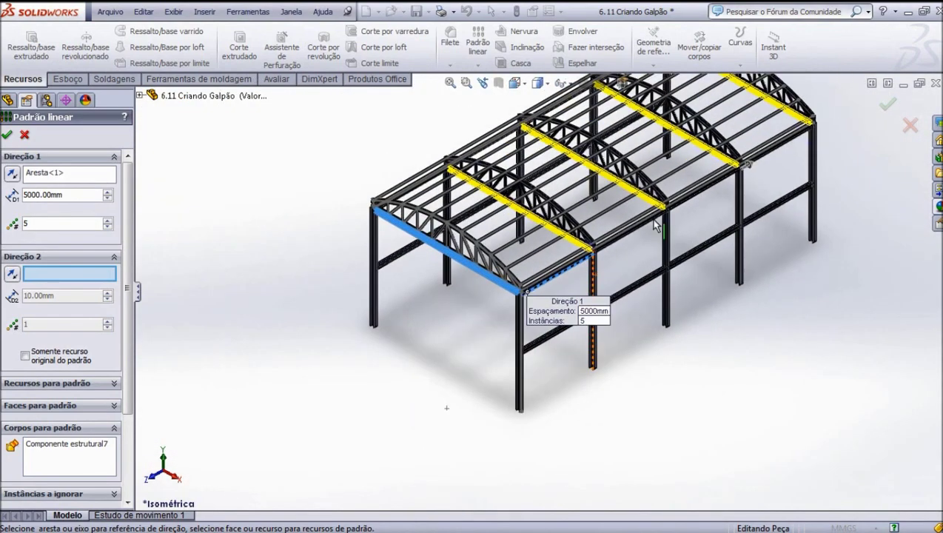
pyautogui.scroll(-2, 654, 226)
pyautogui.scroll(-3, 245, 79)
pyautogui.scroll(-1, 244, 80)
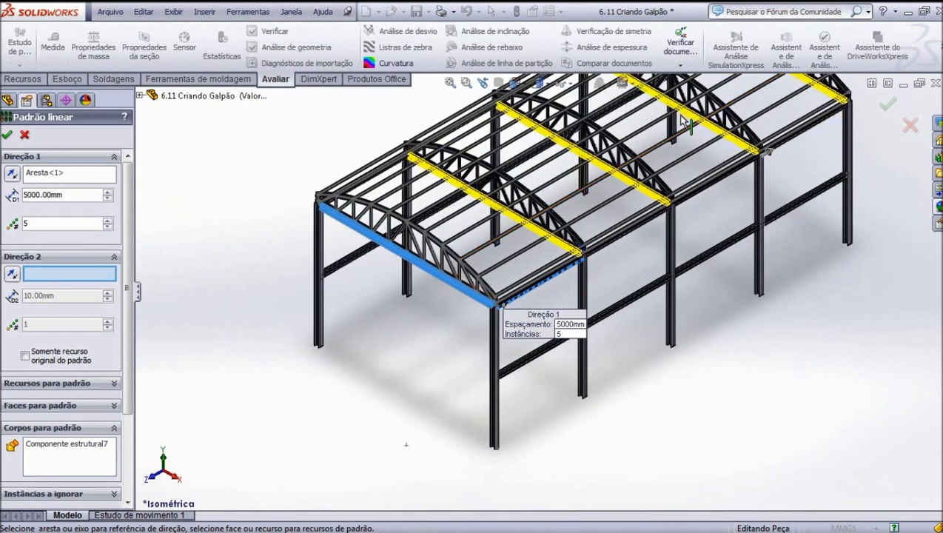
pyautogui.click(518, 83)
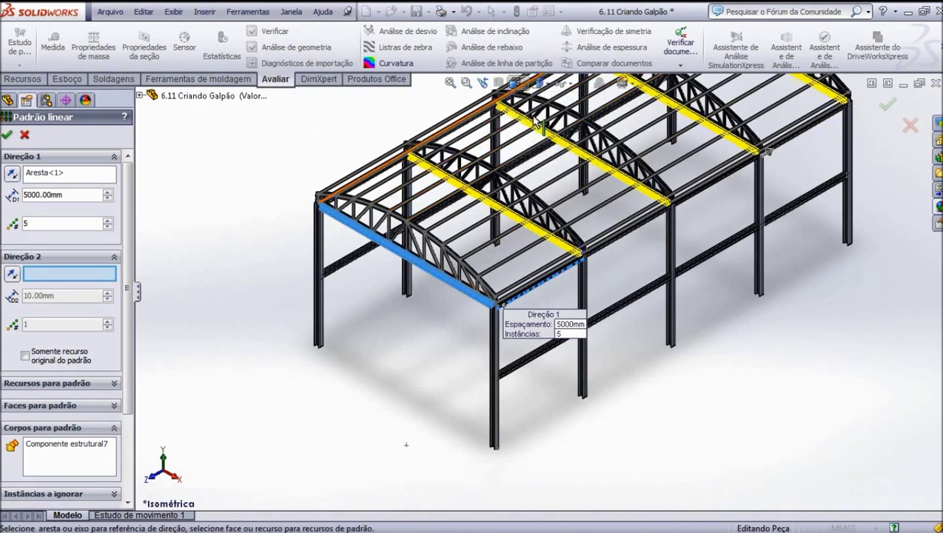
pyautogui.click(534, 120)
pyautogui.scroll(-1, 538, 127)
pyautogui.scroll(-3, 538, 127)
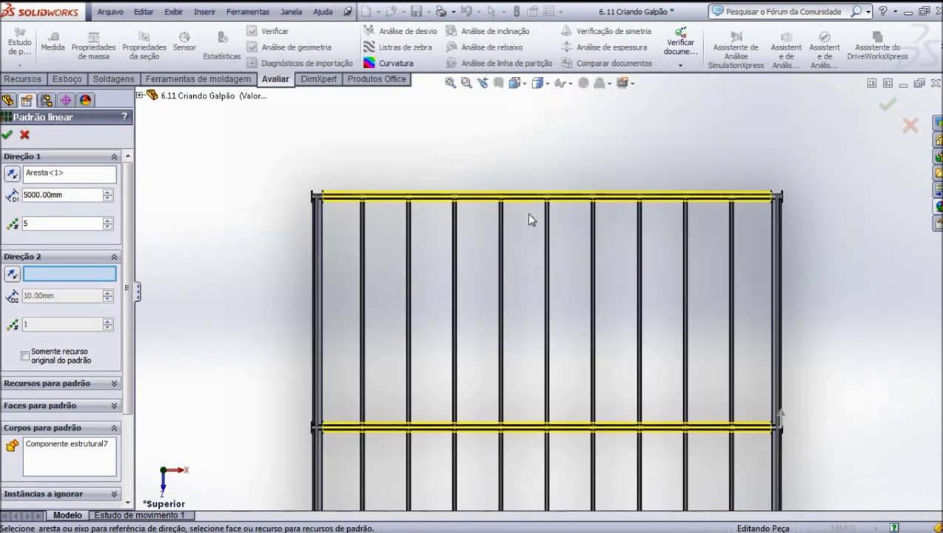
pyautogui.scroll(-2, 528, 217)
pyautogui.scroll(-2, 528, 216)
pyautogui.scroll(3, 529, 217)
pyautogui.scroll(3, 529, 216)
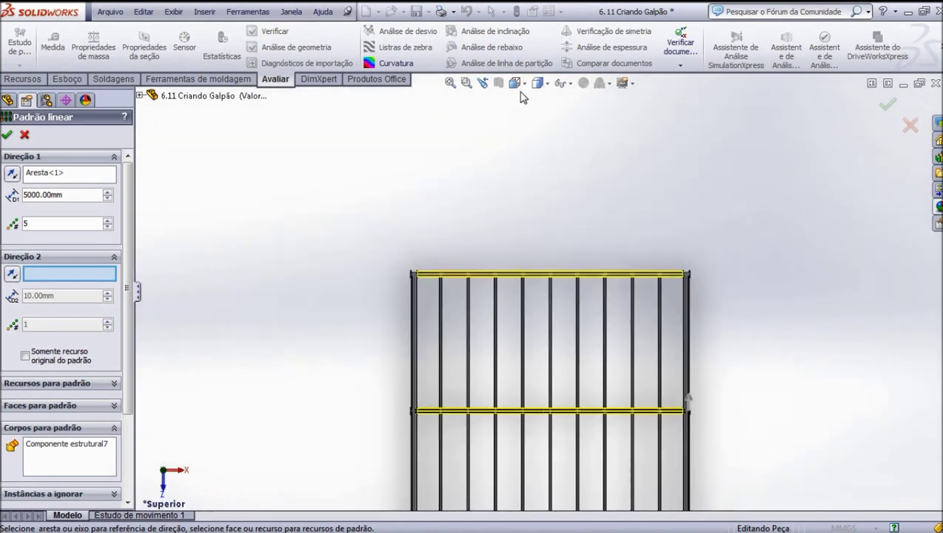
pyautogui.click(518, 83)
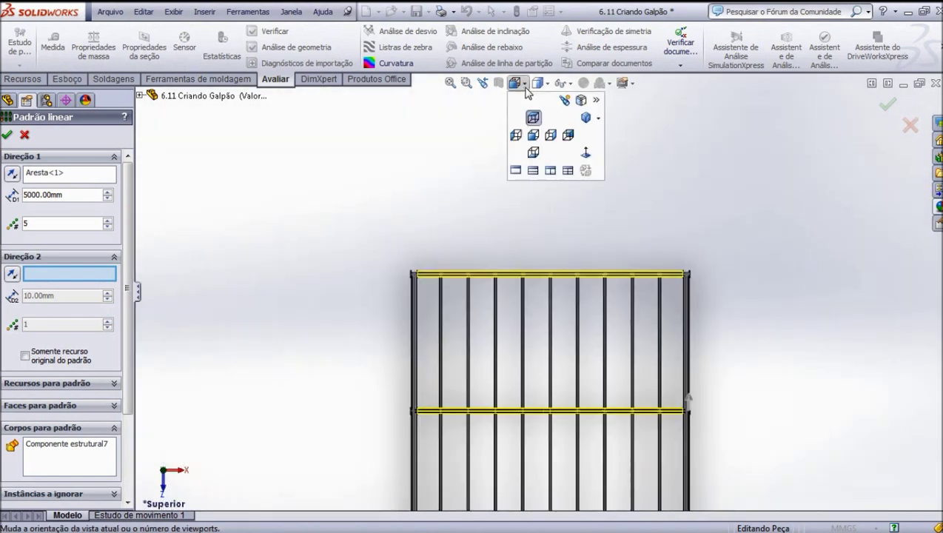
pyautogui.click(585, 118)
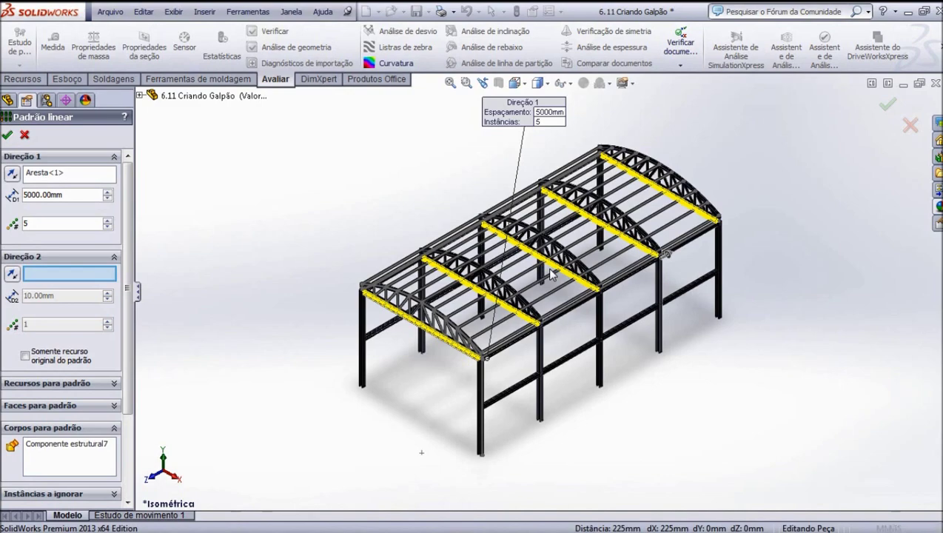
pyautogui.press('Return')
pyautogui.scroll(-2, 572, 285)
pyautogui.scroll(-2, 572, 285)
pyautogui.scroll(-1, 572, 285)
pyautogui.scroll(5, 462, 320)
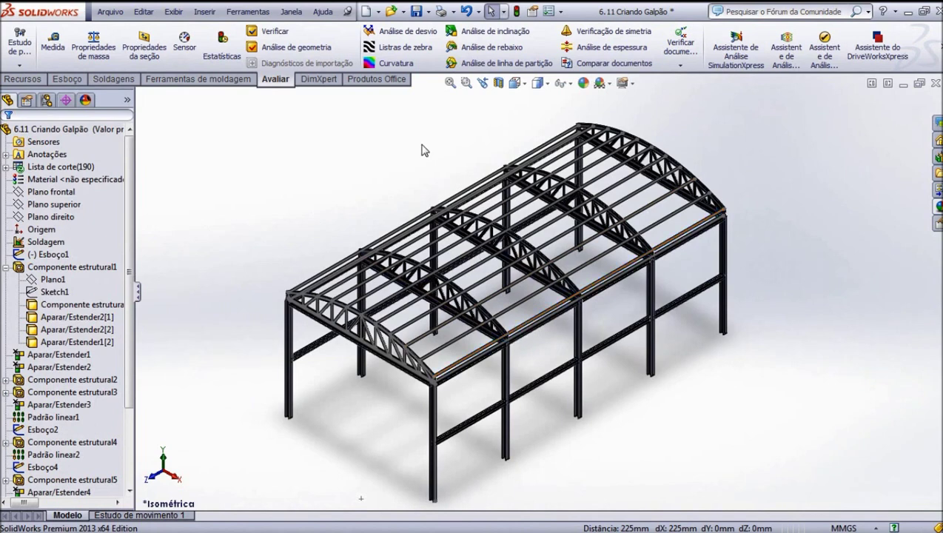
# Save the part as 6.11 Criando Galpão, replacing the existing file.
pyautogui.click(430, 12)
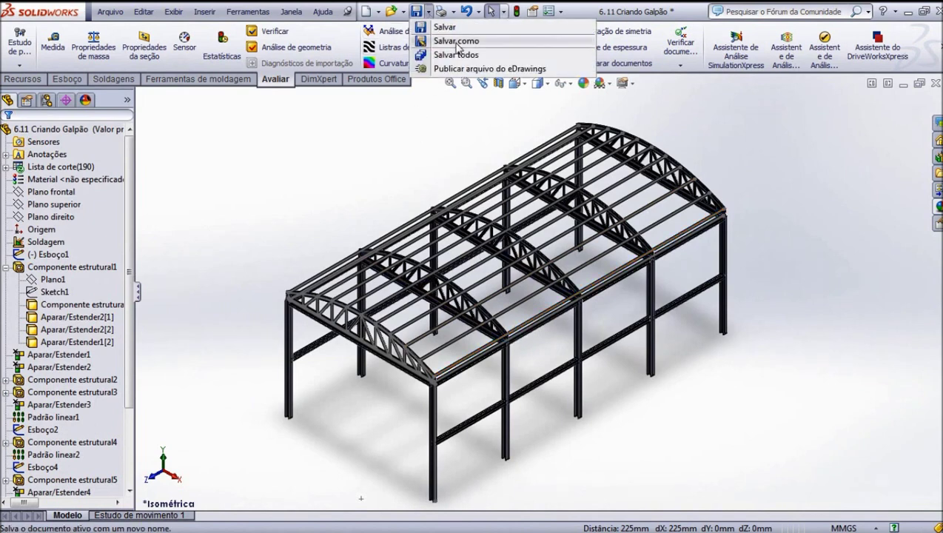
pyautogui.click(451, 118)
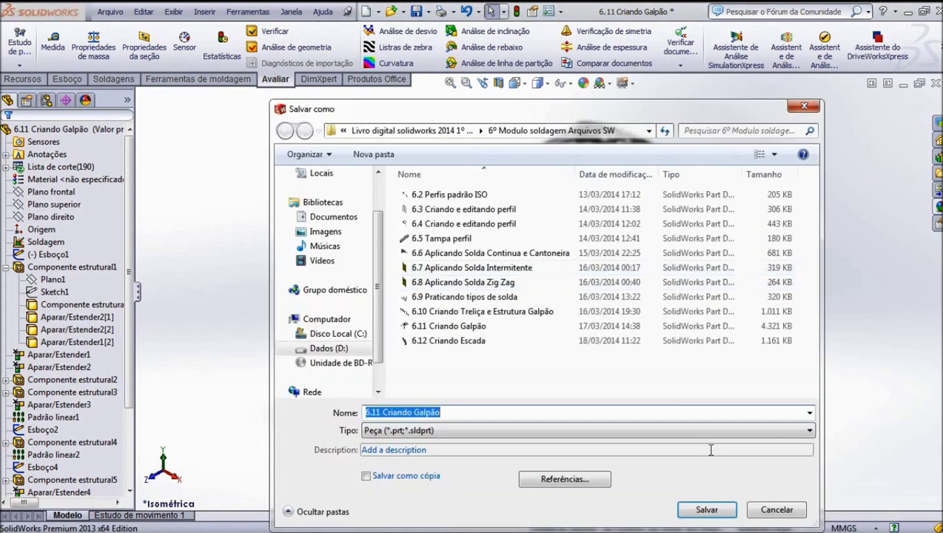
pyautogui.click(446, 326)
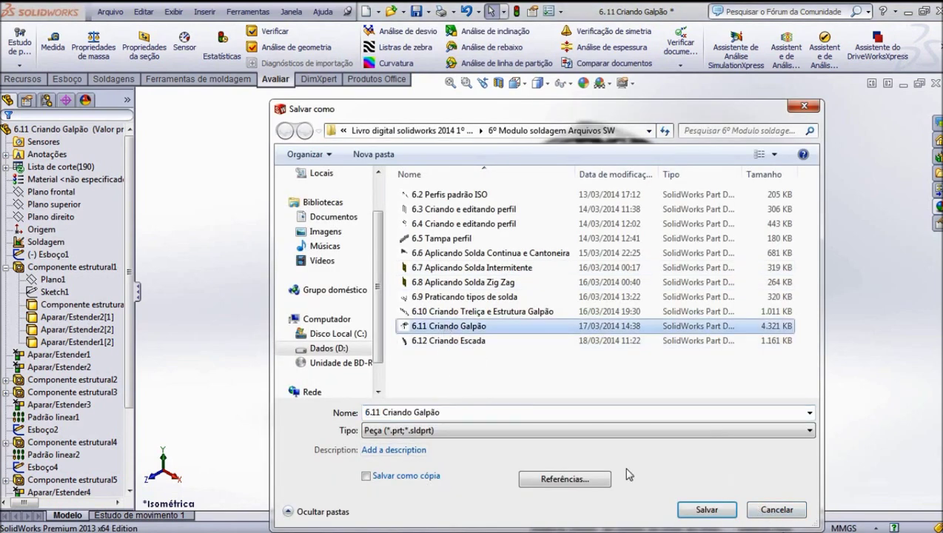
pyautogui.click(703, 510)
pyautogui.click(511, 280)
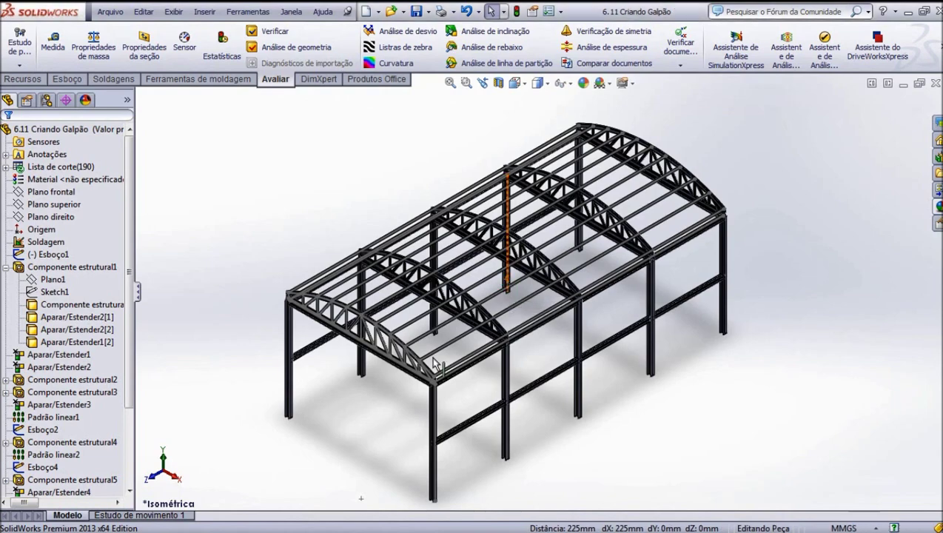
# Review the shed frame and switch to the Recursos feature tools.
pyautogui.scroll(-3, 357, 398)
pyautogui.scroll(-3, 379, 379)
pyautogui.scroll(3, 378, 379)
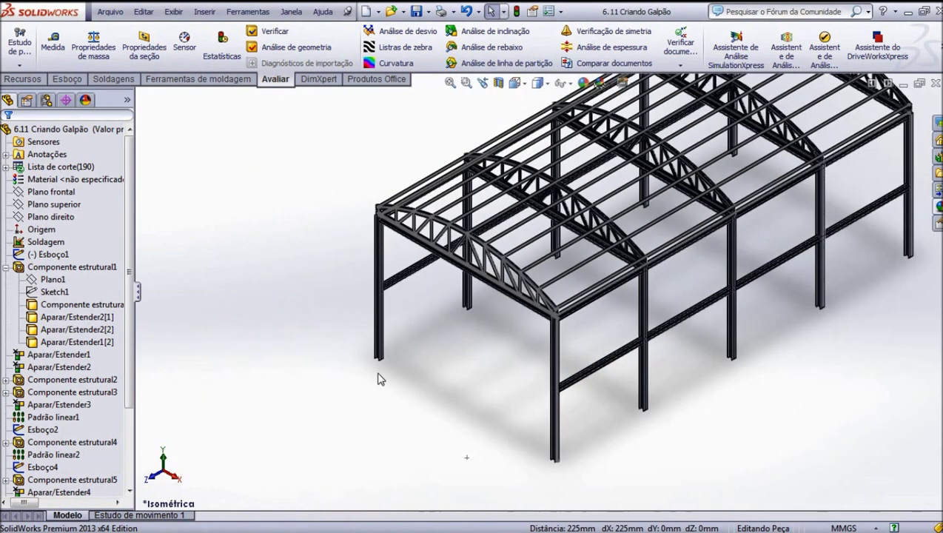
pyautogui.scroll(-2, 446, 320)
pyautogui.scroll(-2, 481, 303)
pyautogui.scroll(-2, 511, 291)
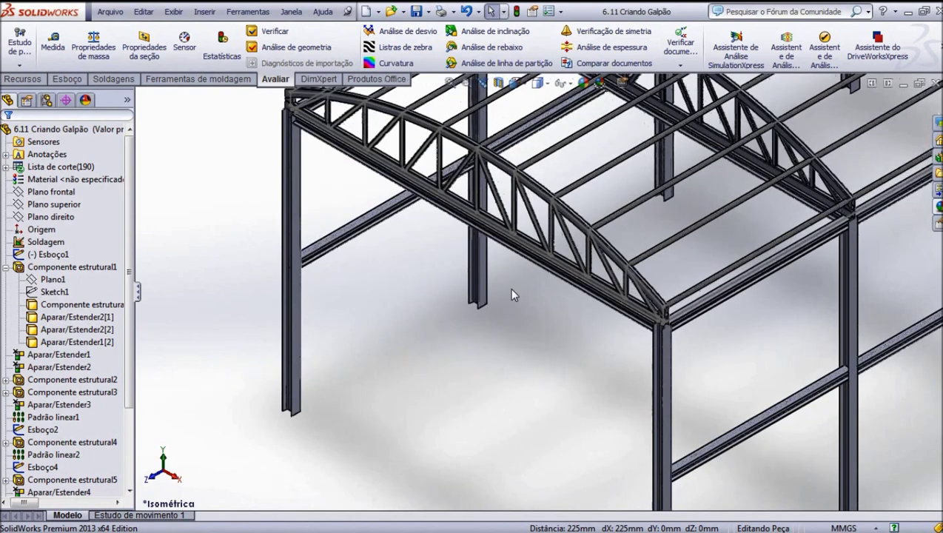
pyautogui.scroll(2, 511, 290)
pyautogui.scroll(2, 511, 292)
pyautogui.scroll(-1, 507, 287)
pyautogui.scroll(-3, 509, 289)
pyautogui.scroll(2, 555, 244)
pyautogui.scroll(-2, 618, 188)
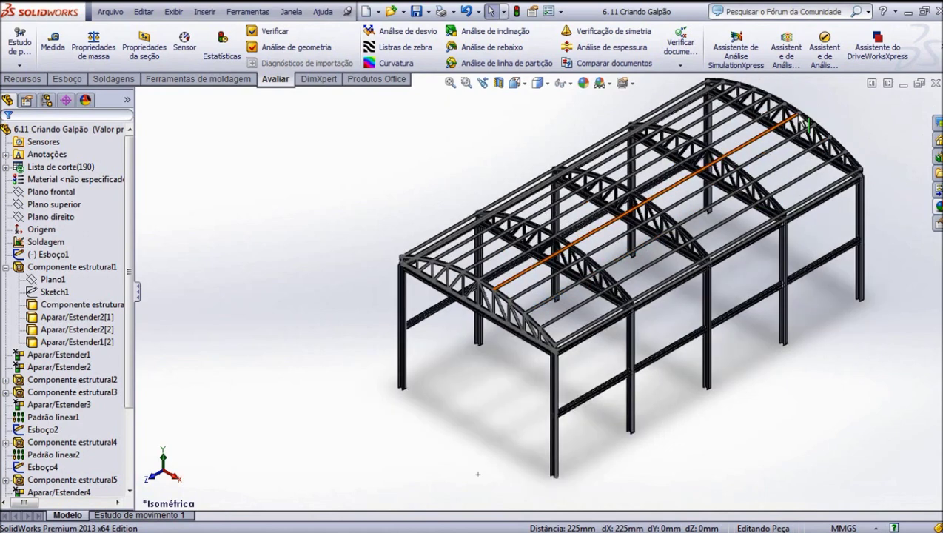
pyautogui.scroll(-2, 808, 128)
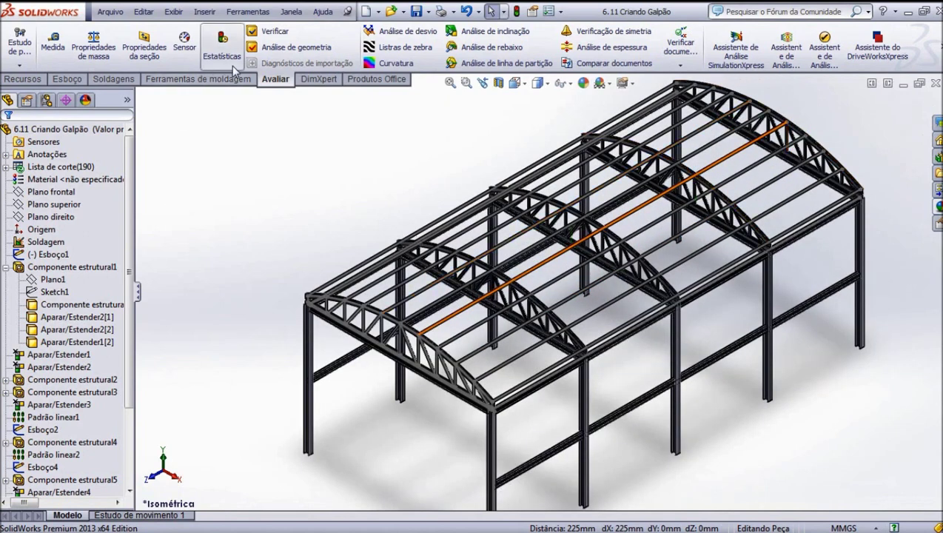
pyautogui.click(26, 79)
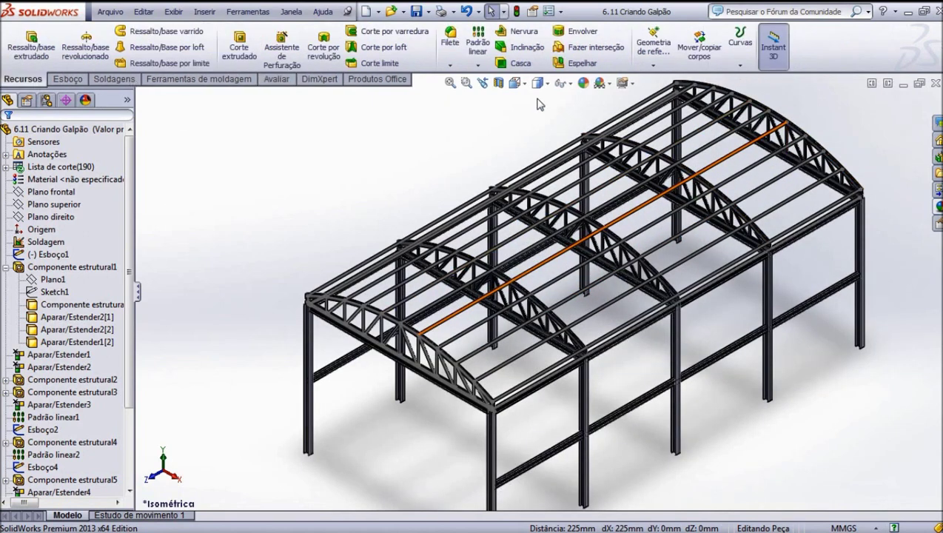
# Start a linear pattern of the end beams Componente estrutural7 and Padrão linear4[4].
pyautogui.click(477, 45)
pyautogui.scroll(-3, 379, 414)
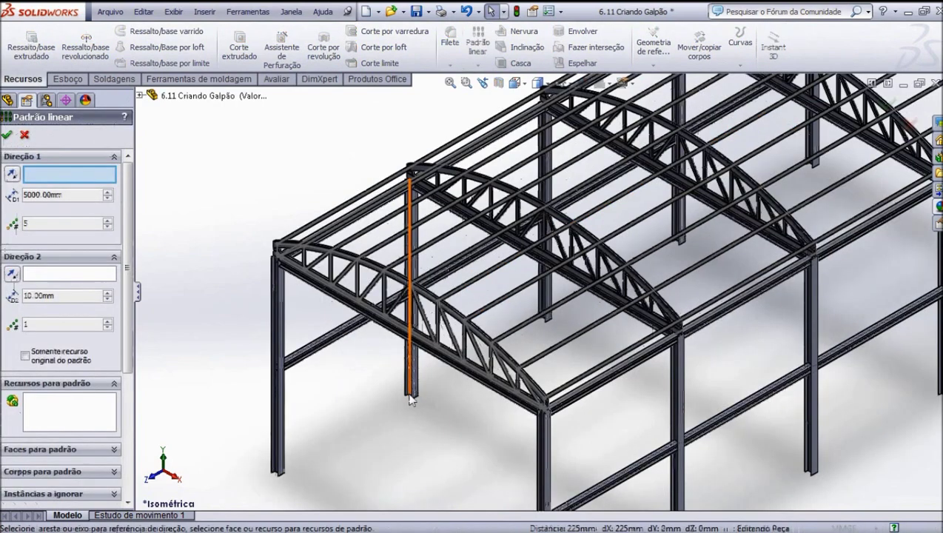
pyautogui.scroll(-2, 379, 414)
pyautogui.click(74, 472)
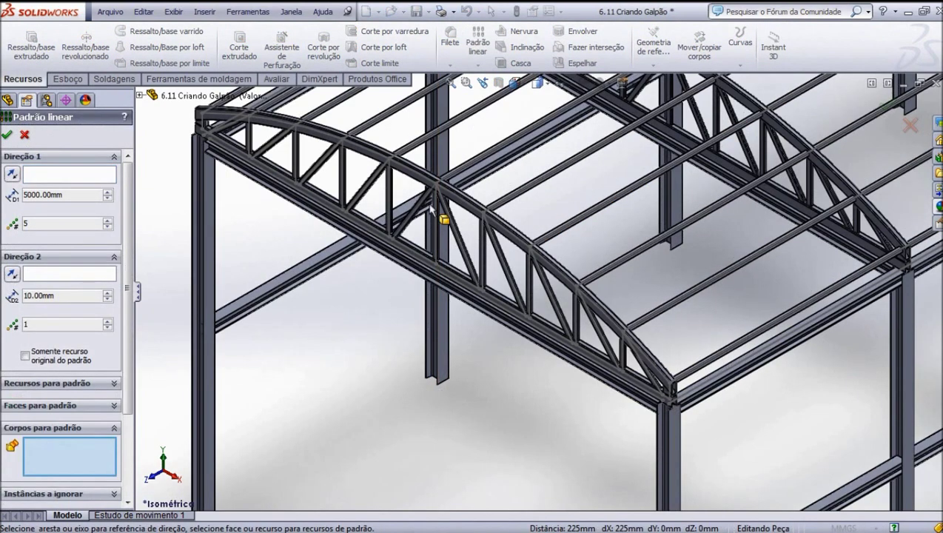
pyautogui.click(395, 261)
pyautogui.scroll(2, 355, 281)
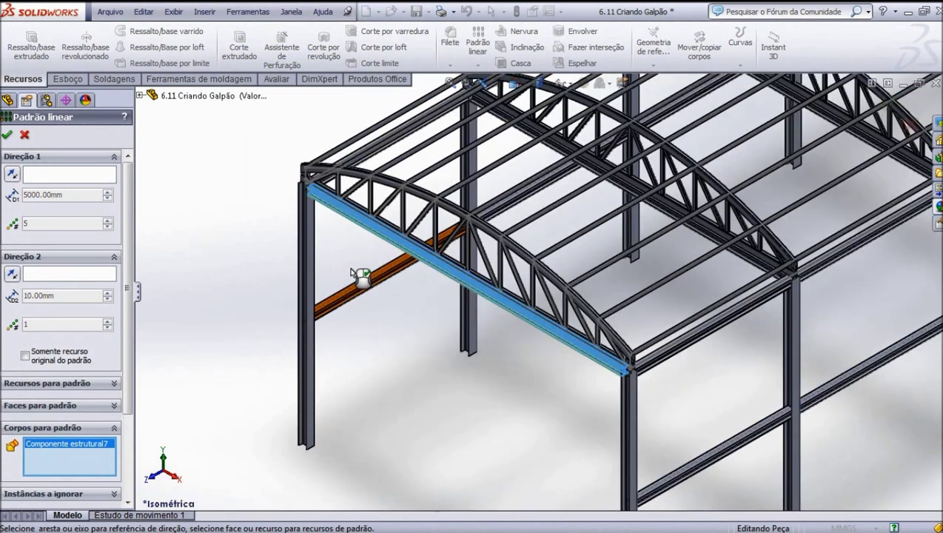
pyautogui.scroll(2, 362, 270)
pyautogui.scroll(2, 367, 267)
pyautogui.scroll(-2, 621, 261)
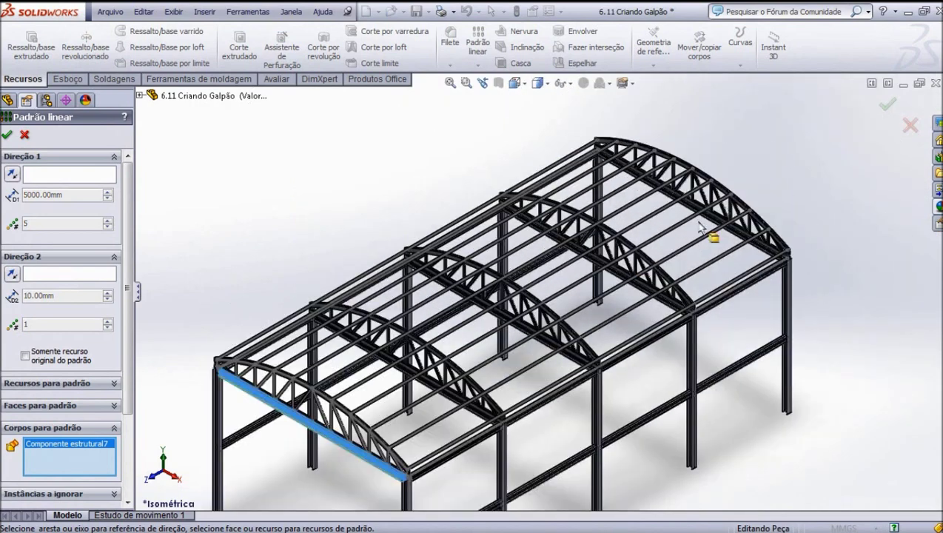
pyautogui.scroll(-3, 620, 261)
pyautogui.scroll(-3, 621, 261)
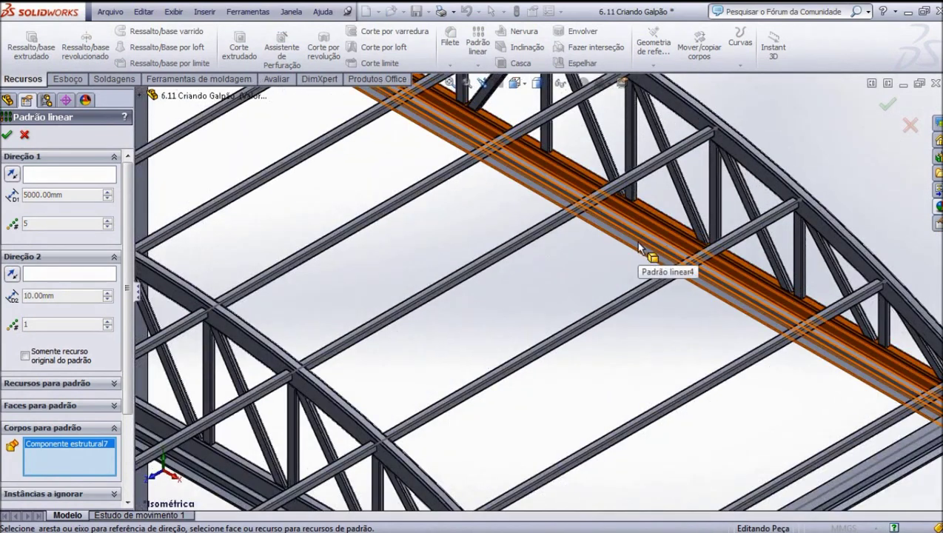
pyautogui.click(639, 243)
pyautogui.scroll(3, 578, 280)
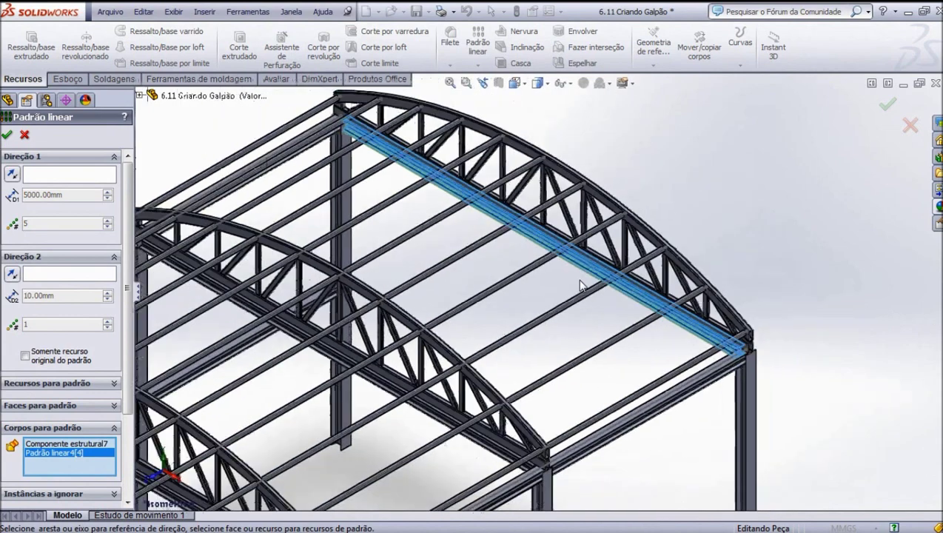
pyautogui.scroll(1, 578, 280)
pyautogui.scroll(2, 578, 280)
pyautogui.scroll(2, 578, 279)
pyautogui.scroll(1, 578, 280)
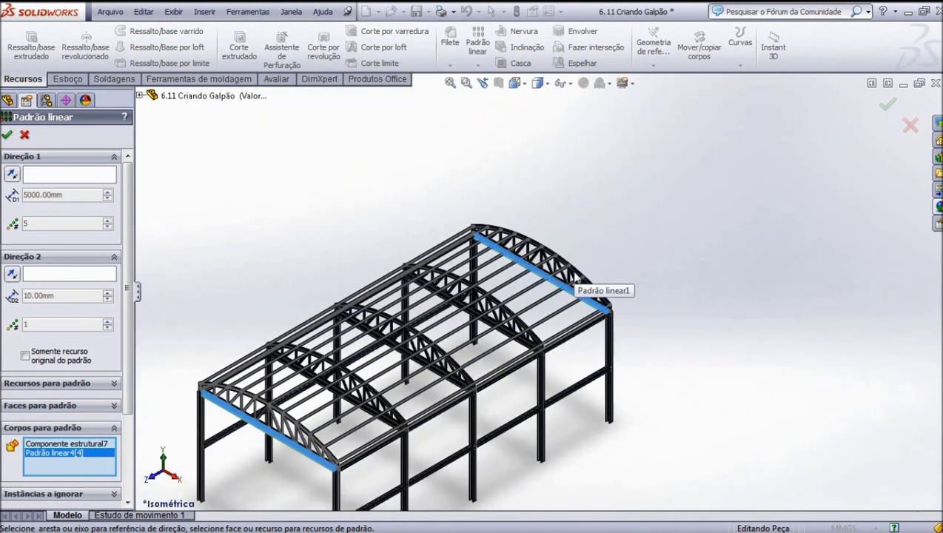
# Run the pattern down the corner column edge with 2 instances 2000 mm apart.
pyautogui.click(40, 177)
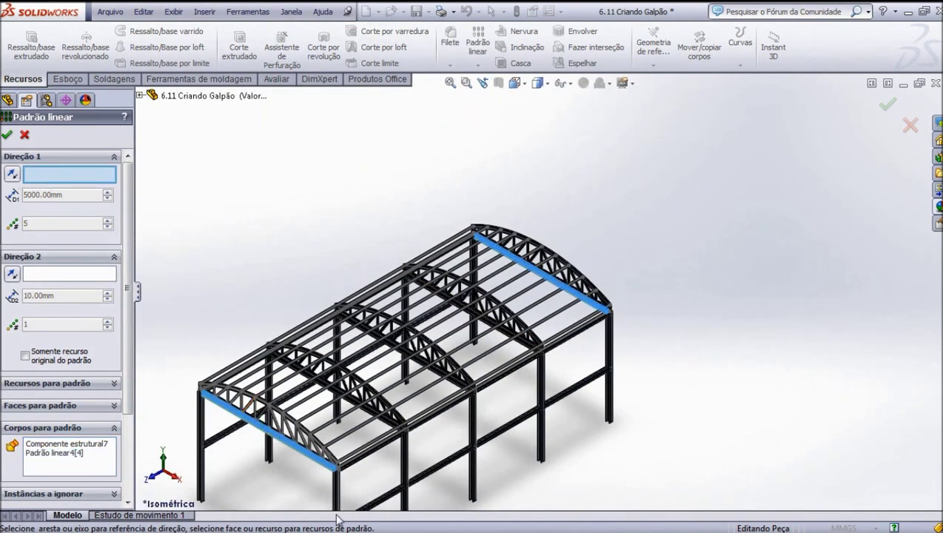
pyautogui.scroll(-2, 333, 481)
pyautogui.scroll(-3, 433, 377)
pyautogui.scroll(-2, 443, 385)
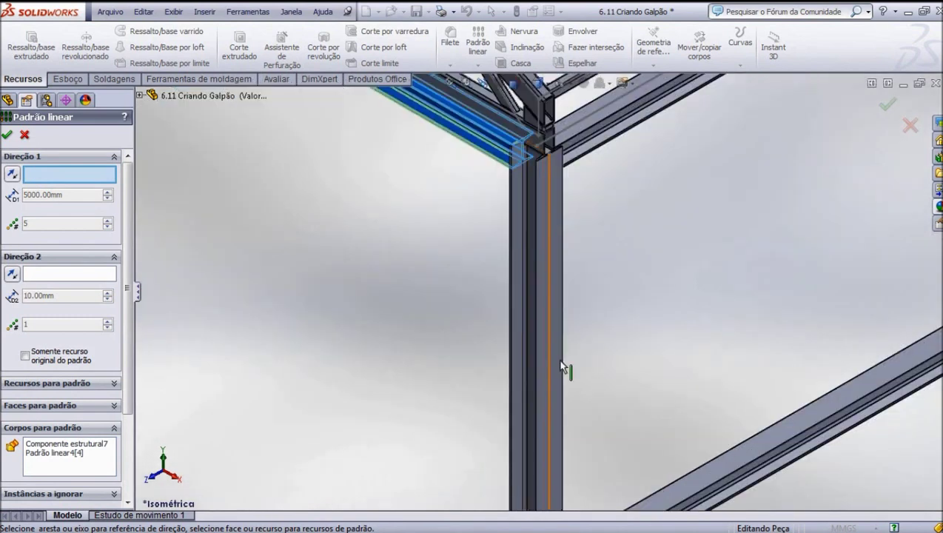
pyautogui.click(538, 346)
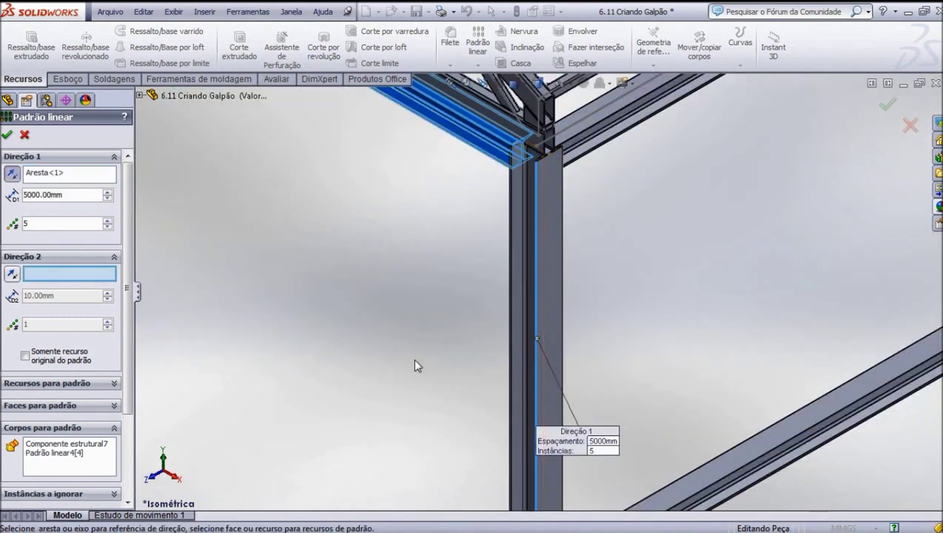
pyautogui.scroll(3, 401, 358)
pyautogui.scroll(2, 402, 359)
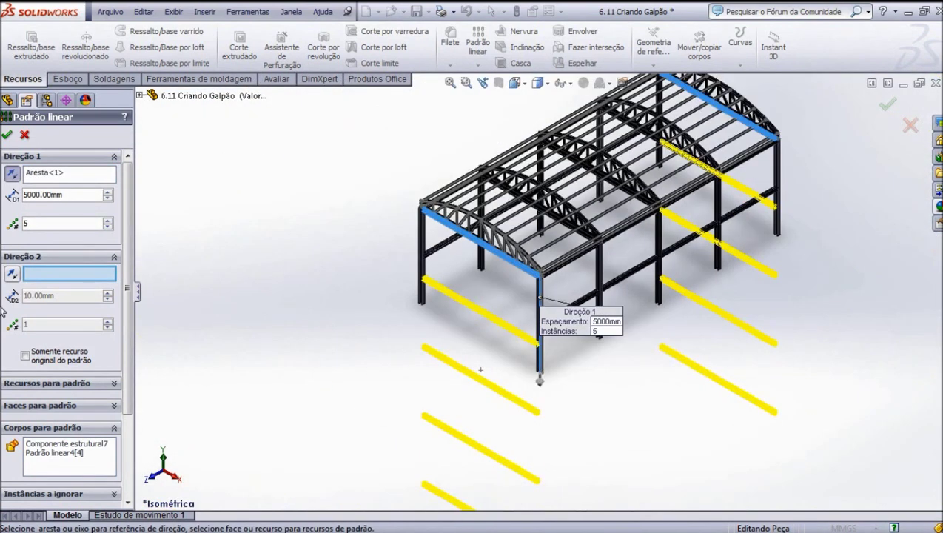
pyautogui.write('2')
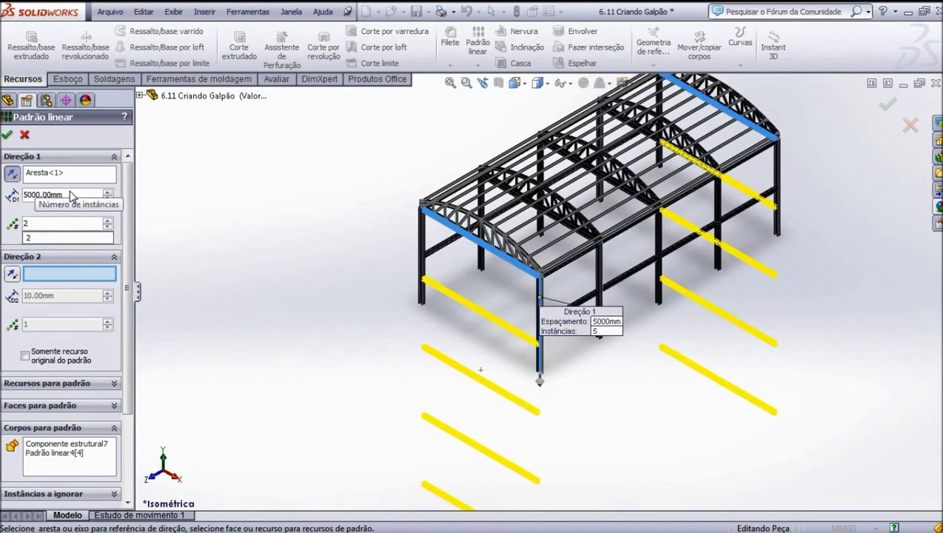
pyautogui.click(74, 194)
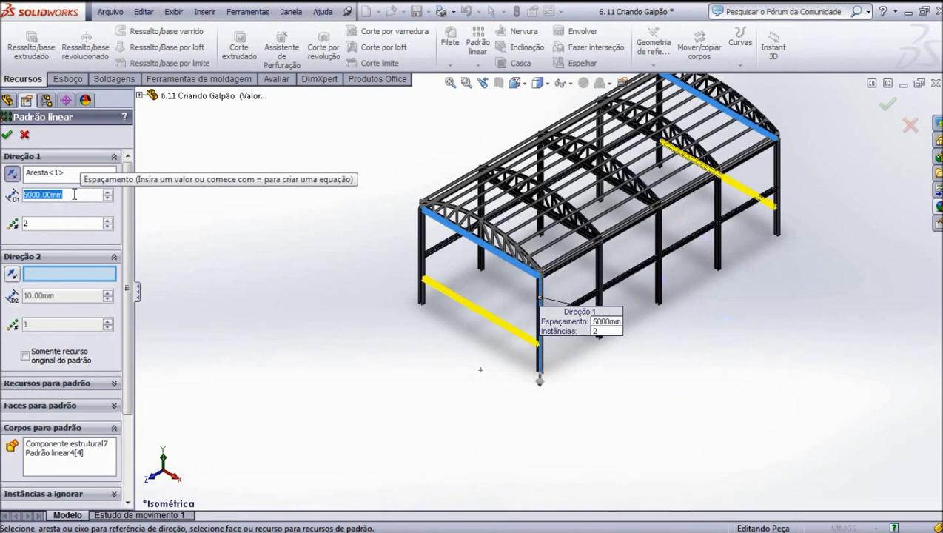
pyautogui.write('2000')
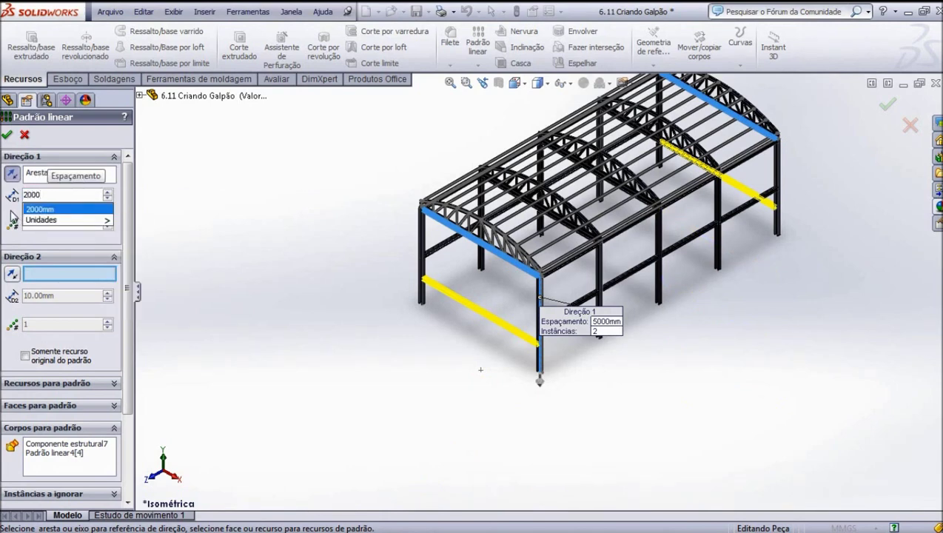
pyautogui.press('Return')
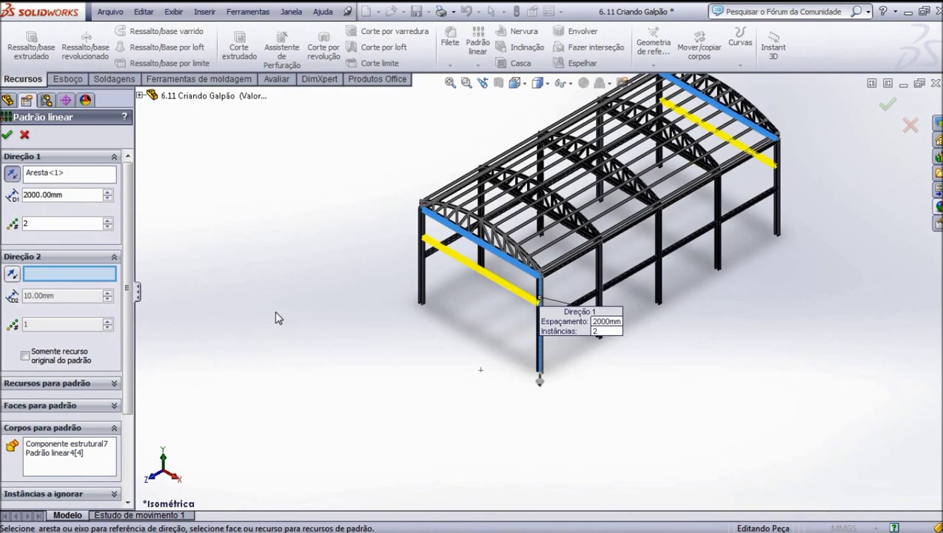
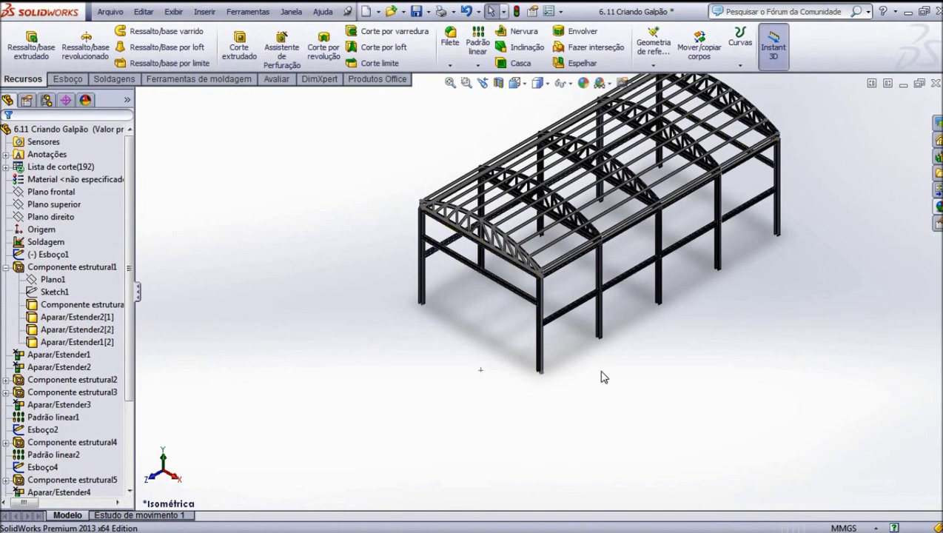
# Highlight Plano superior, Plano direito, Esboço1 and Componente estrutural1, then select Plano frontal.
pyautogui.scroll(-3, 584, 335)
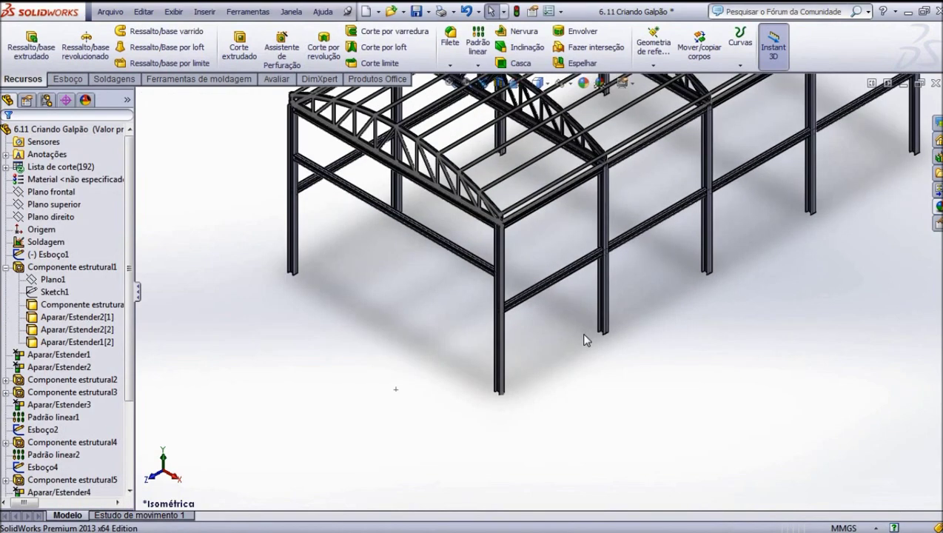
pyautogui.scroll(5, 584, 339)
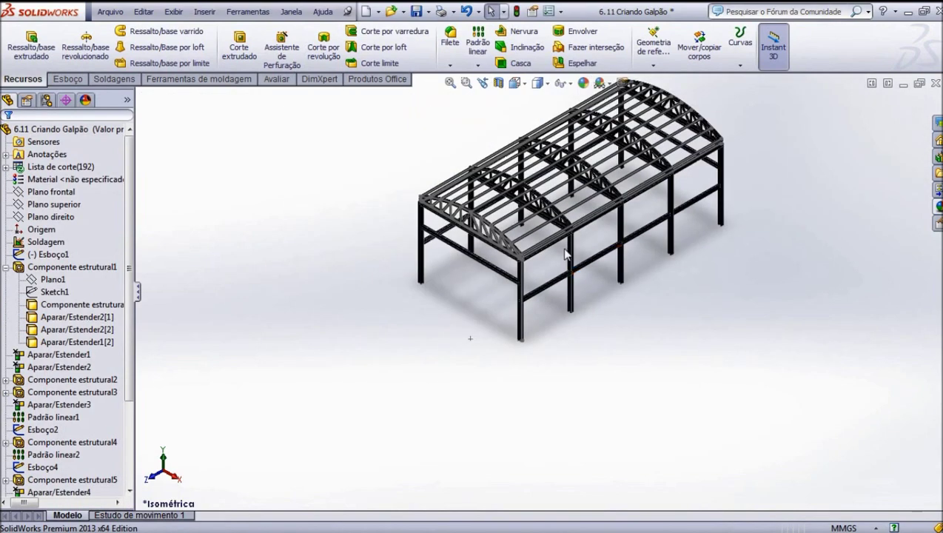
pyautogui.scroll(-4, 565, 254)
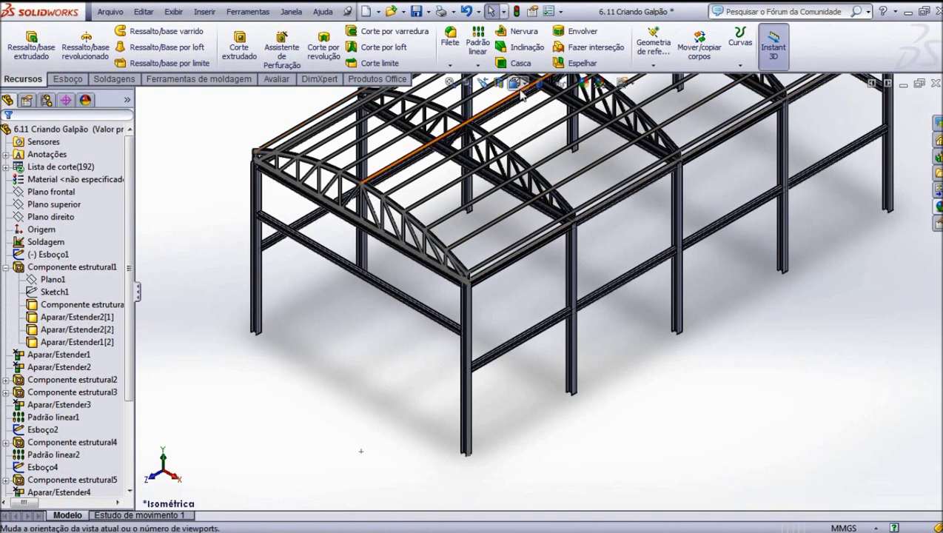
pyautogui.click(47, 206)
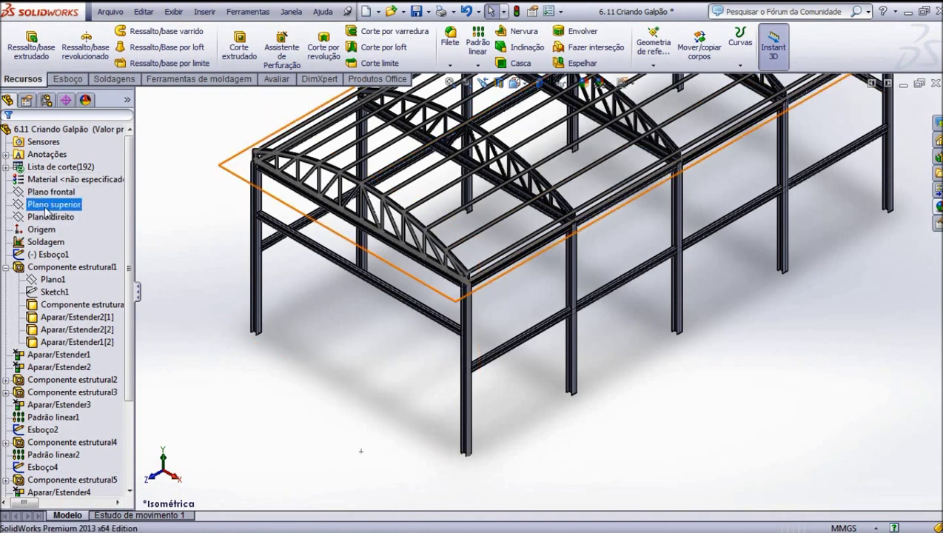
pyautogui.click(47, 217)
pyautogui.click(54, 254)
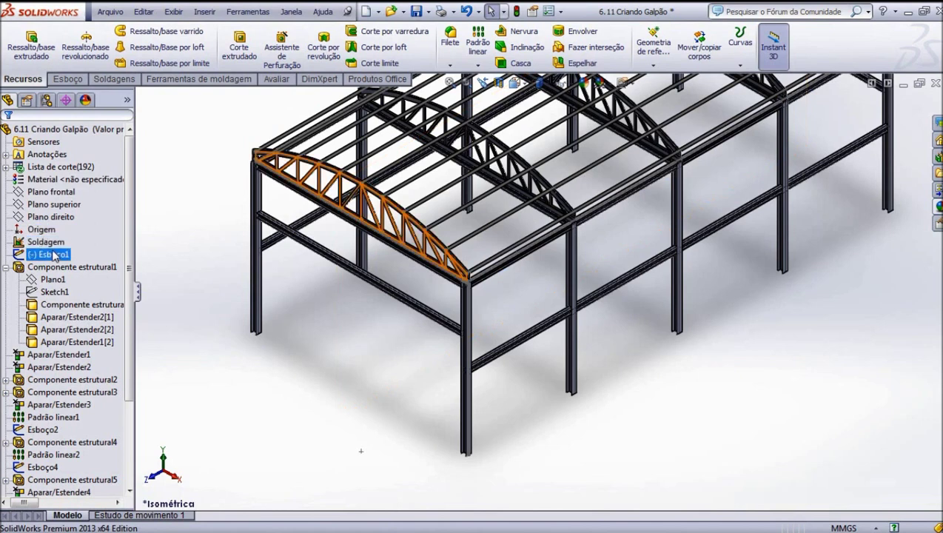
pyautogui.click(54, 267)
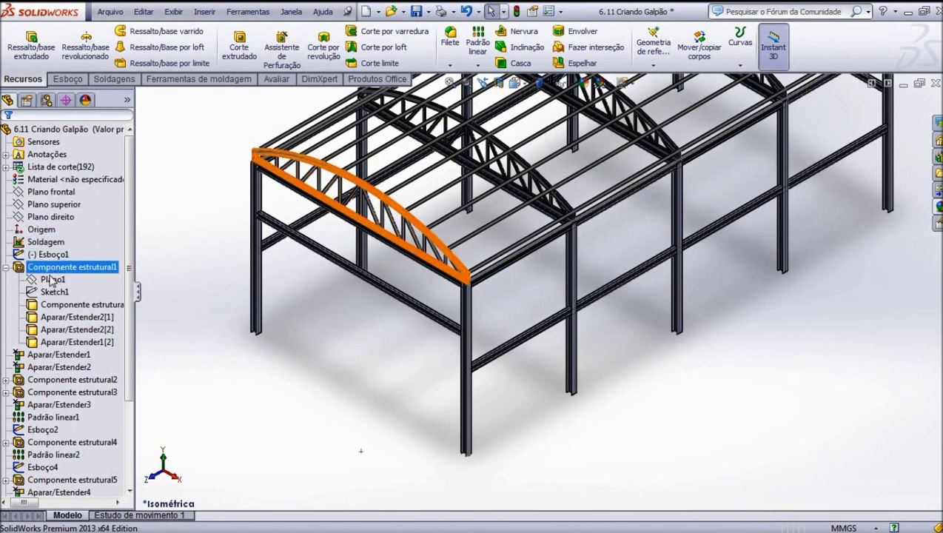
pyautogui.click(54, 193)
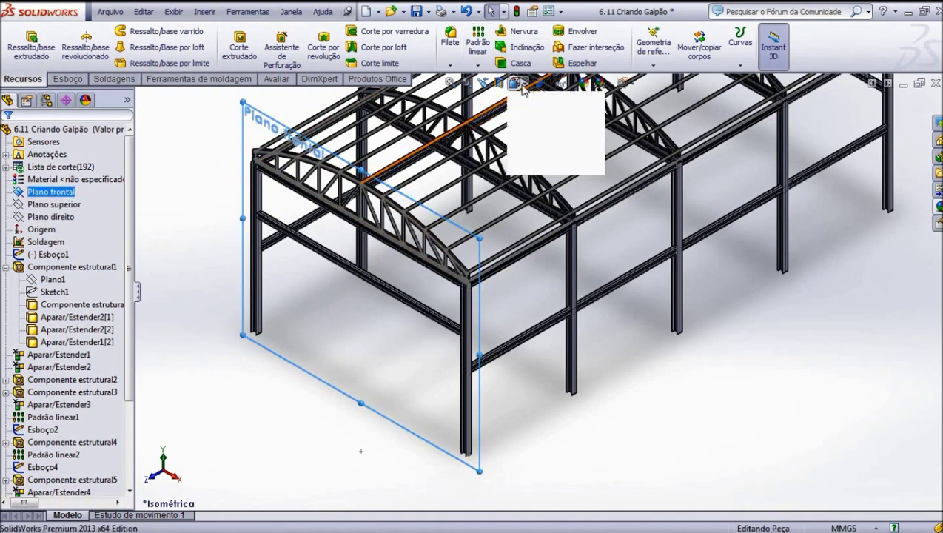
# Switch the view to Top, then to Front, zooming to frame the structure.
pyautogui.click(528, 87)
pyautogui.click(534, 120)
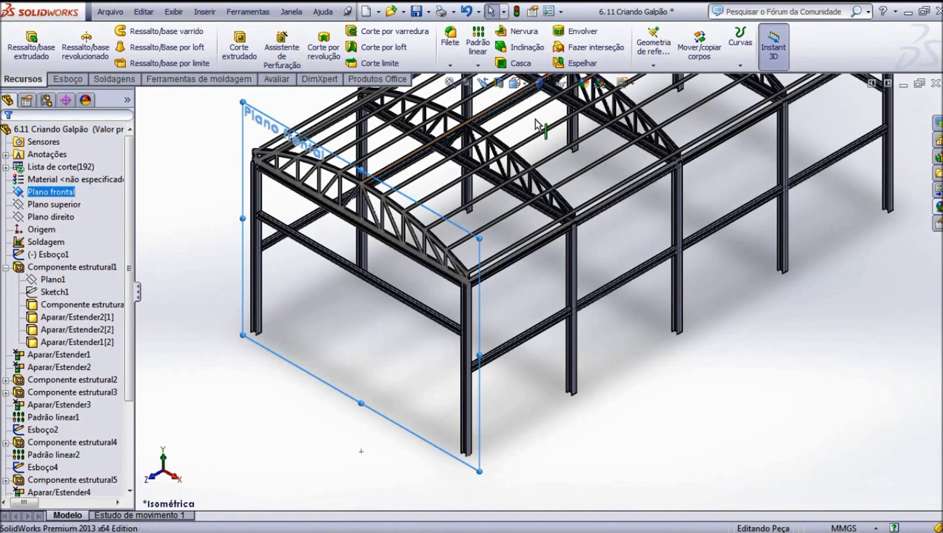
pyautogui.scroll(-2, 478, 486)
pyautogui.scroll(-4, 493, 453)
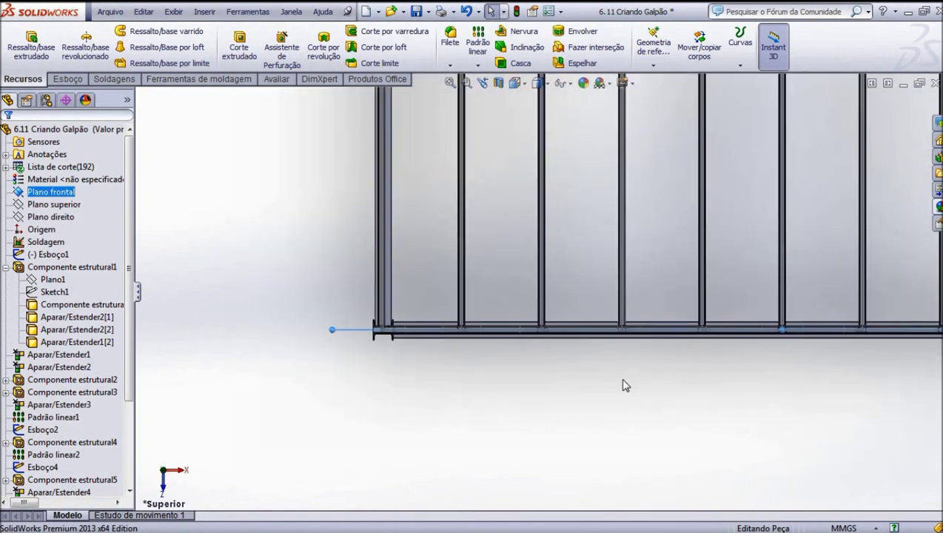
pyautogui.scroll(2, 626, 384)
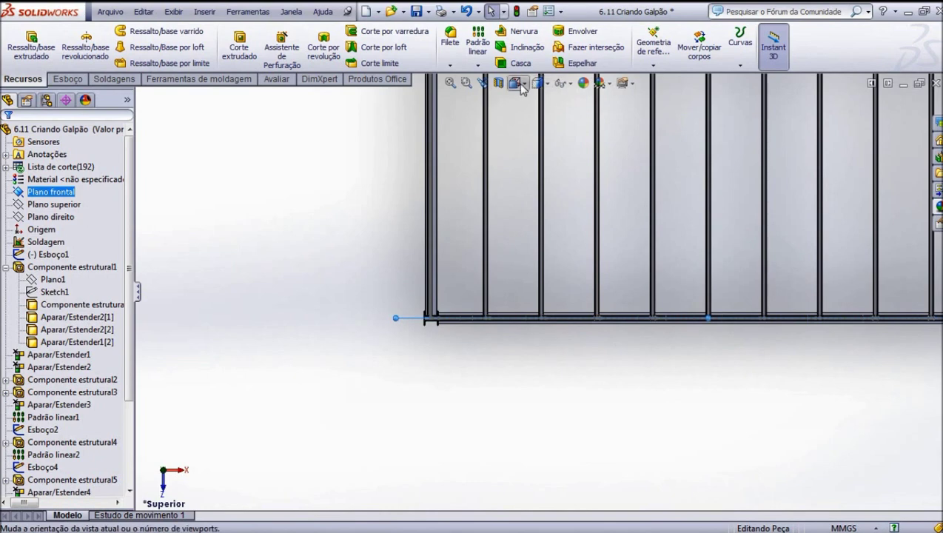
pyautogui.click(523, 88)
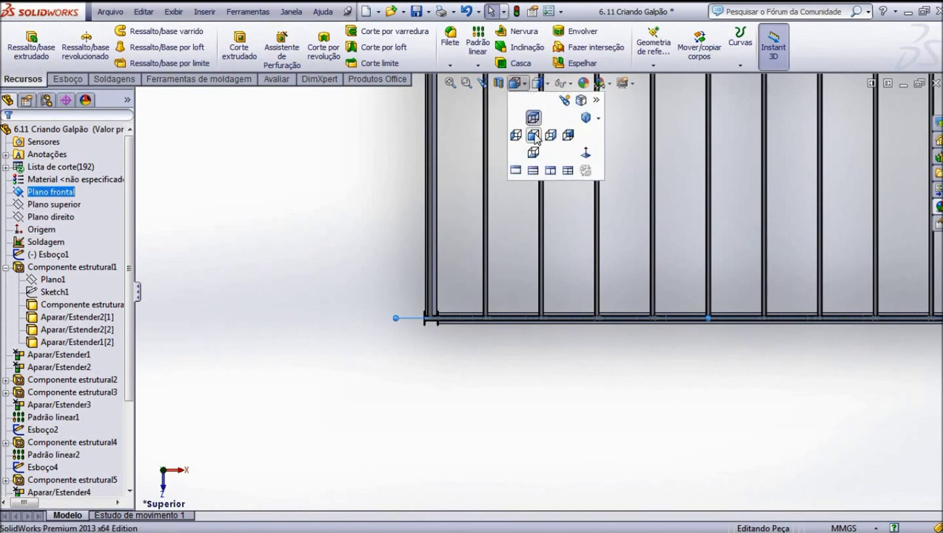
pyautogui.click(536, 138)
pyautogui.scroll(3, 514, 230)
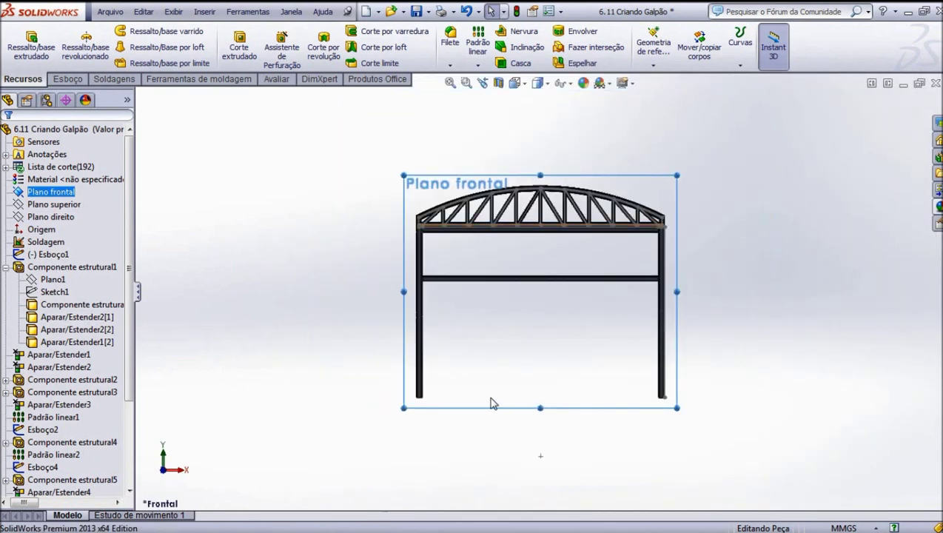
pyautogui.scroll(-2, 493, 403)
pyautogui.scroll(-1, 502, 355)
pyautogui.scroll(2, 653, 190)
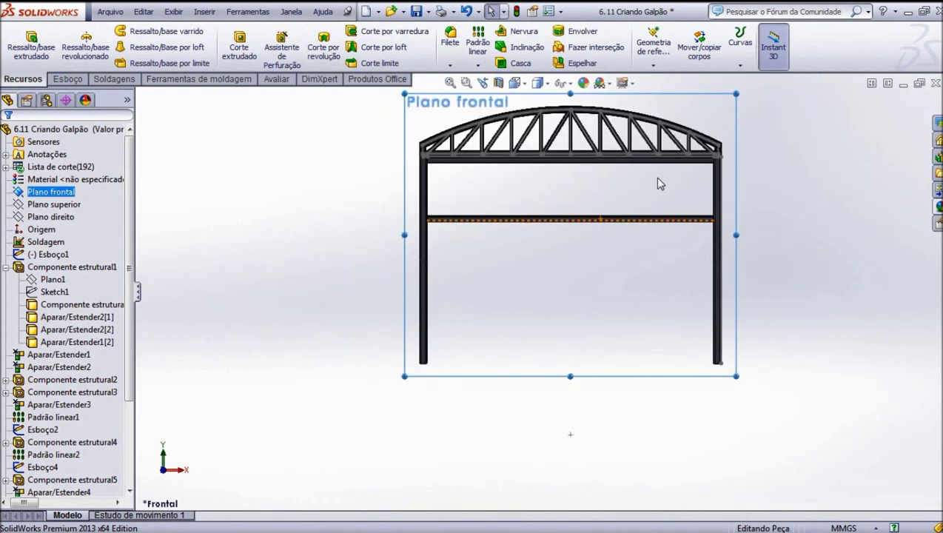
pyautogui.scroll(-1, 655, 188)
pyautogui.scroll(-1, 659, 186)
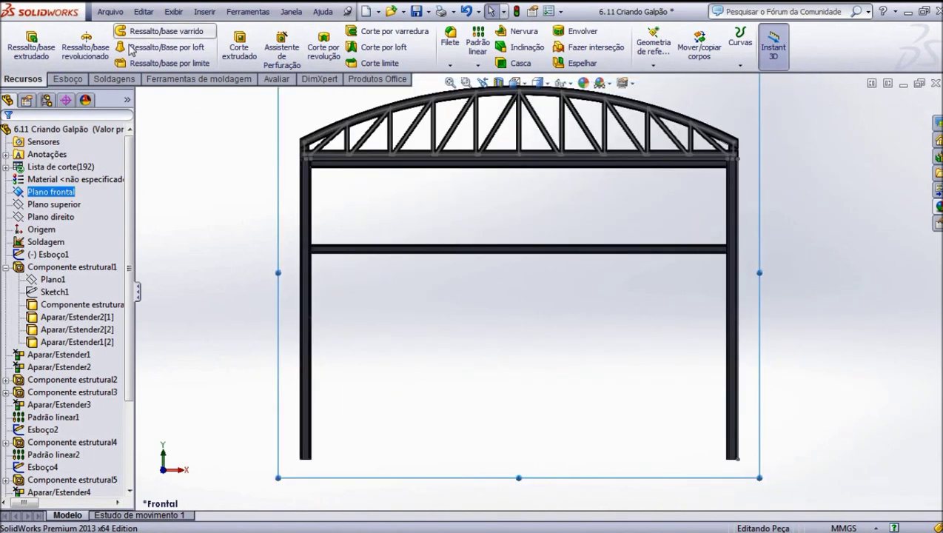
# Start a new sketch from the Esboço tab.
pyautogui.click(67, 79)
pyautogui.click(87, 33)
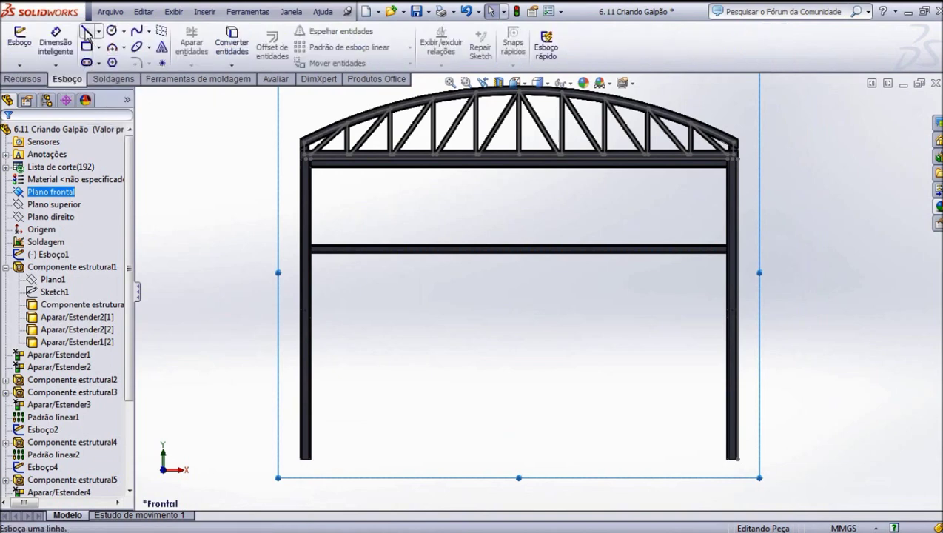
pyautogui.click(23, 66)
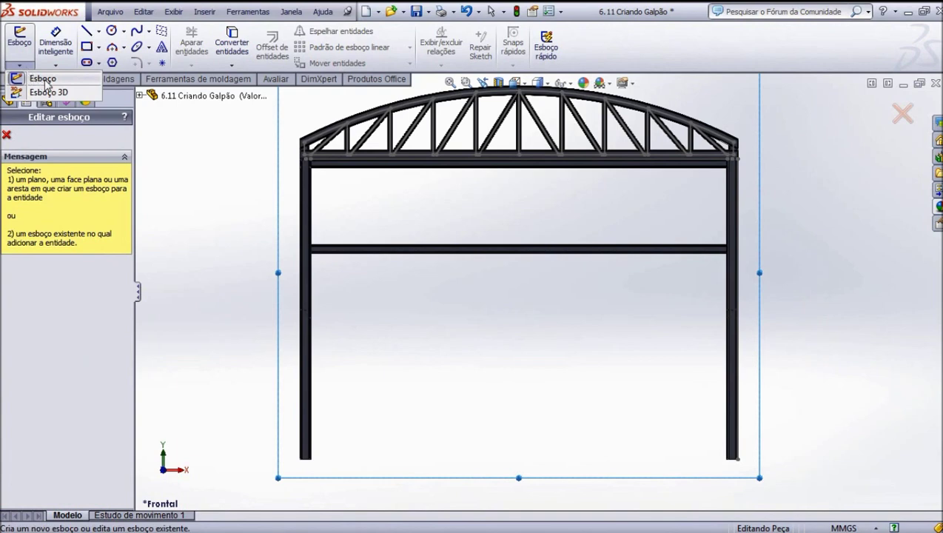
# Cancel the pending sketch-plane prompt, pick Plano frontal and start the Linha tool on it.
pyautogui.click(41, 78)
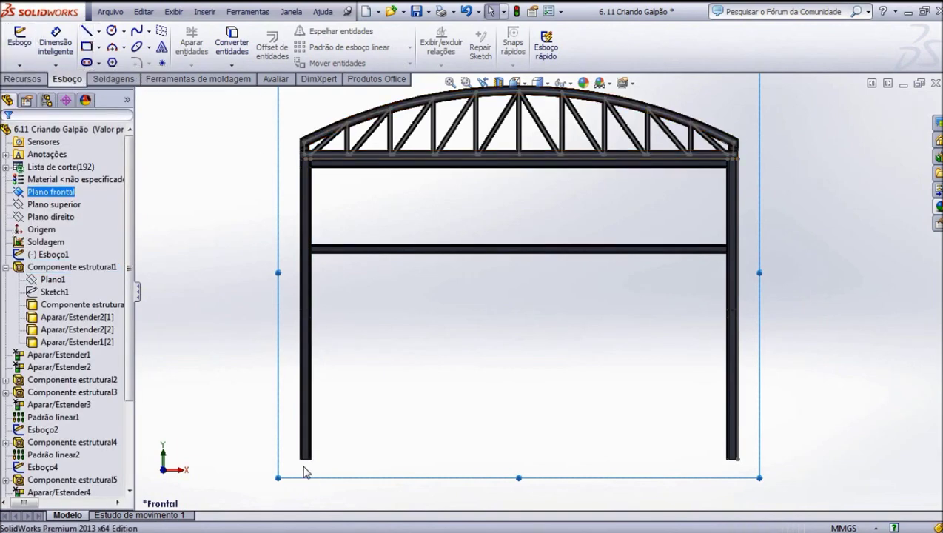
pyautogui.click(87, 30)
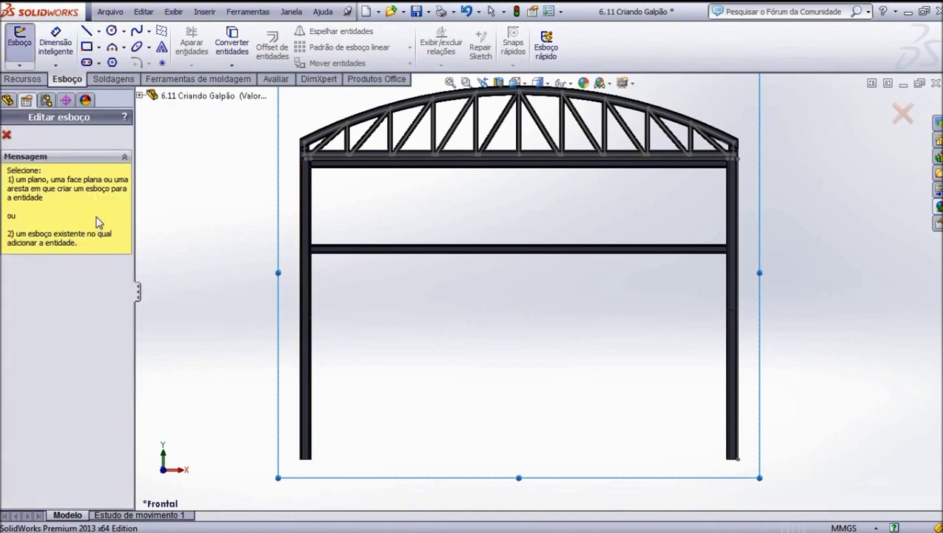
pyautogui.click(7, 136)
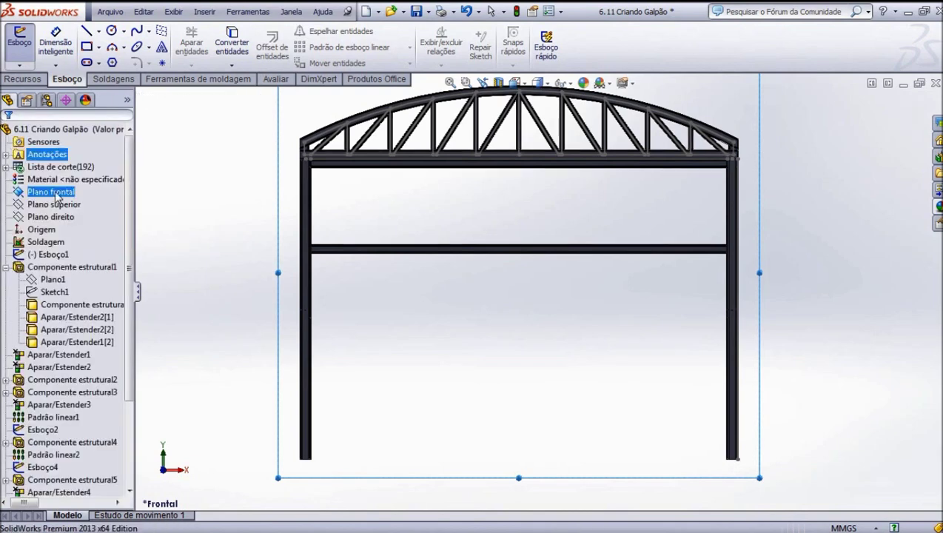
pyautogui.click(52, 192)
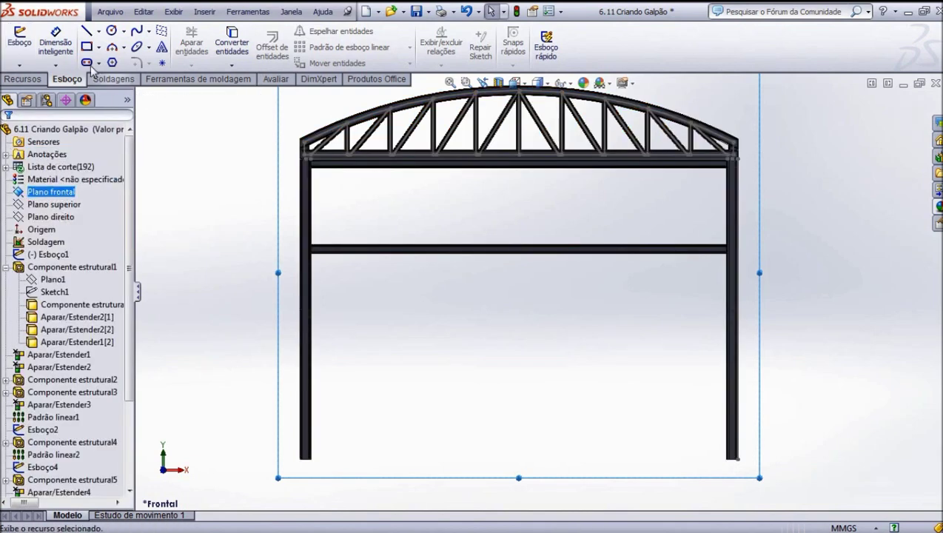
pyautogui.click(87, 33)
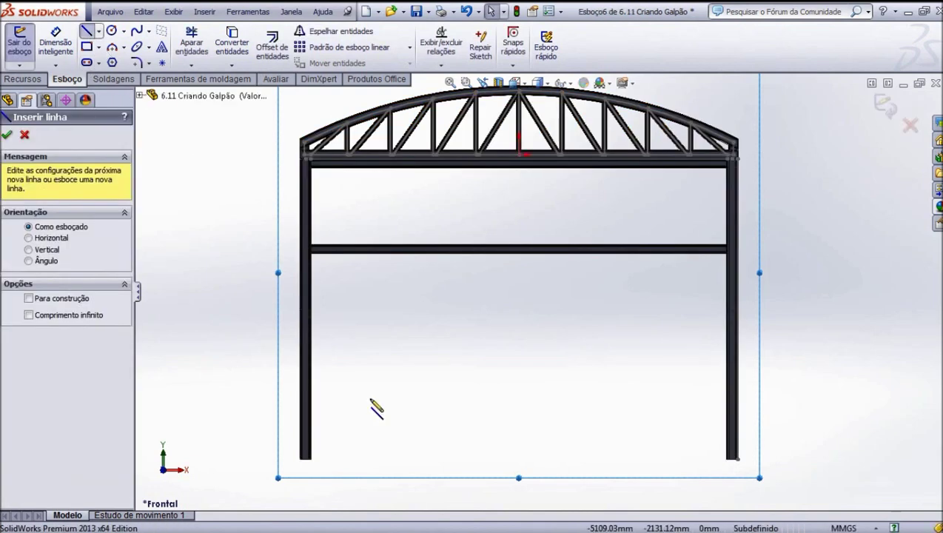
# Draw a line from the left column base to the right column base.
pyautogui.click(306, 458)
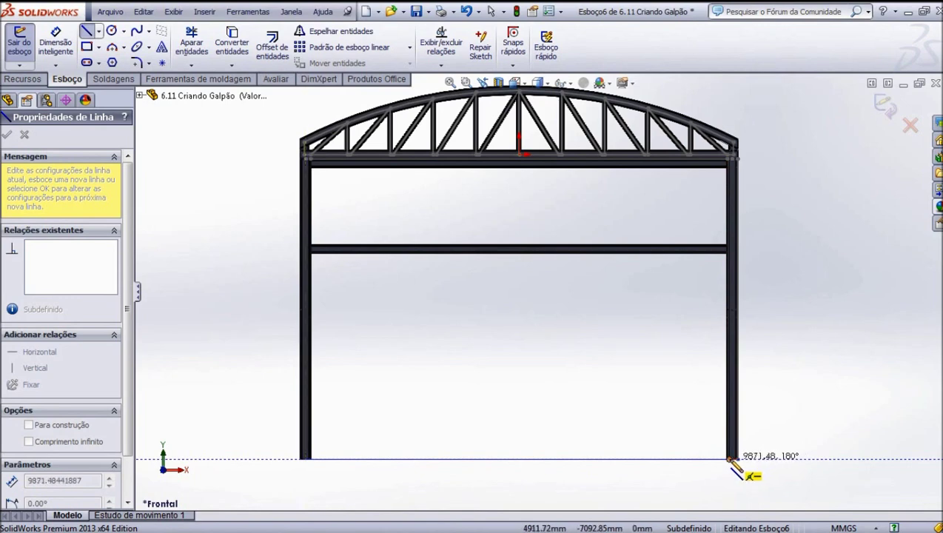
pyautogui.scroll(-3, 735, 465)
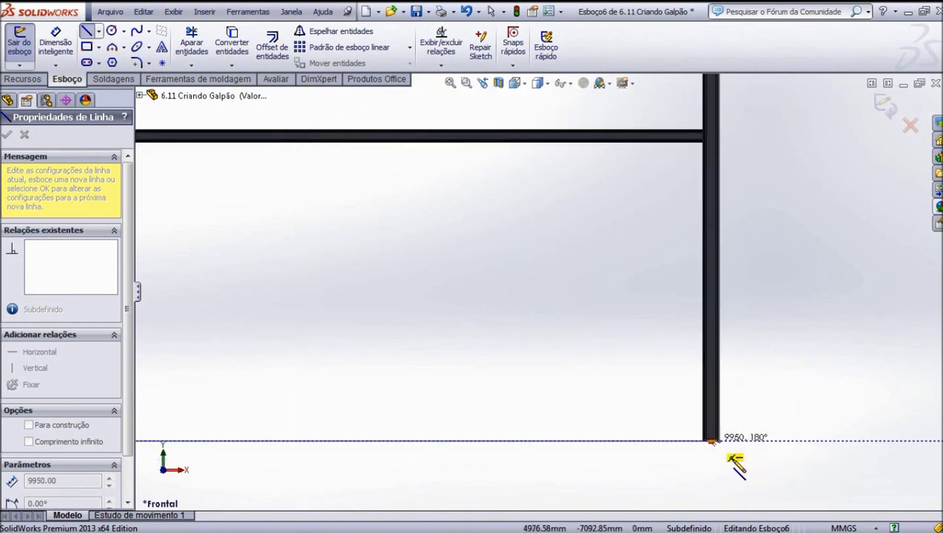
pyautogui.scroll(-3, 736, 463)
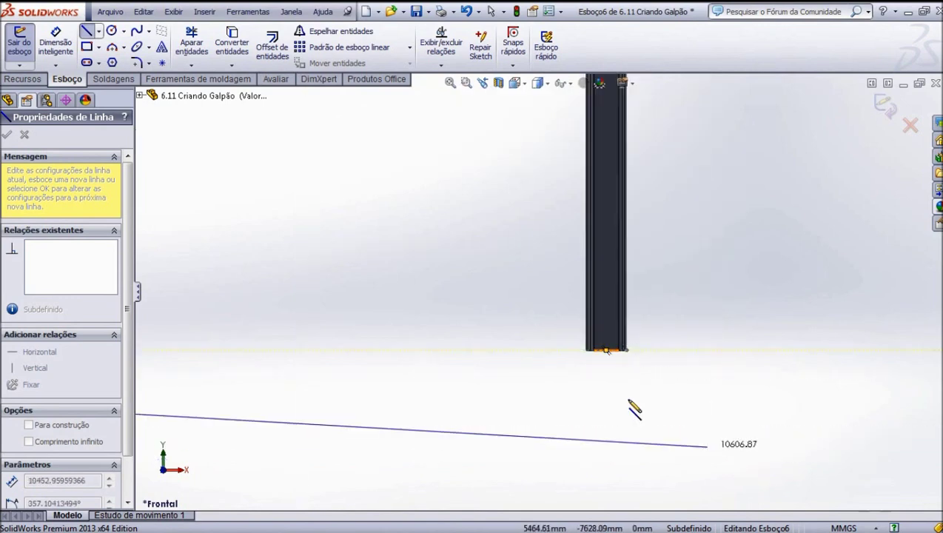
pyautogui.click(606, 351)
pyautogui.rightClick(608, 353)
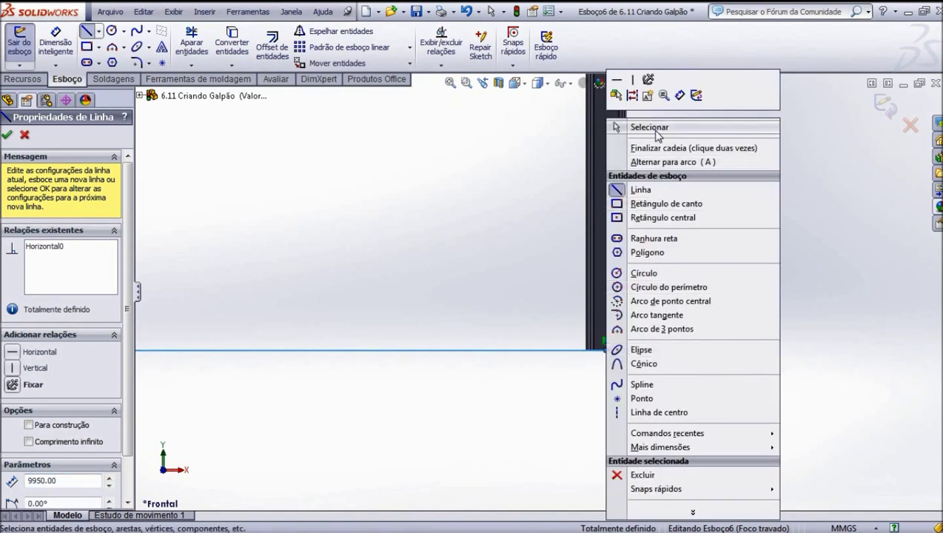
pyautogui.click(651, 127)
pyautogui.press('Escape')
pyautogui.press('z')
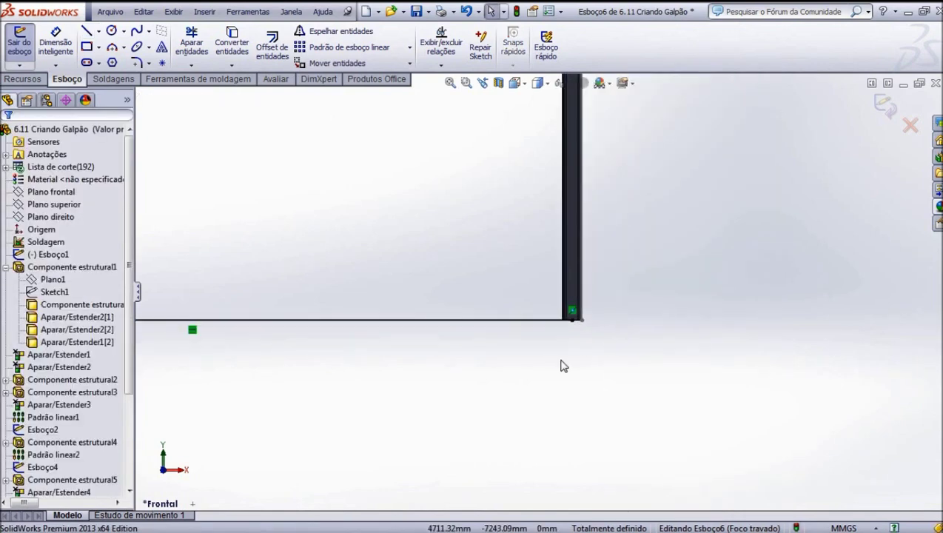
pyautogui.press('z')
pyautogui.scroll(-5, 474, 222)
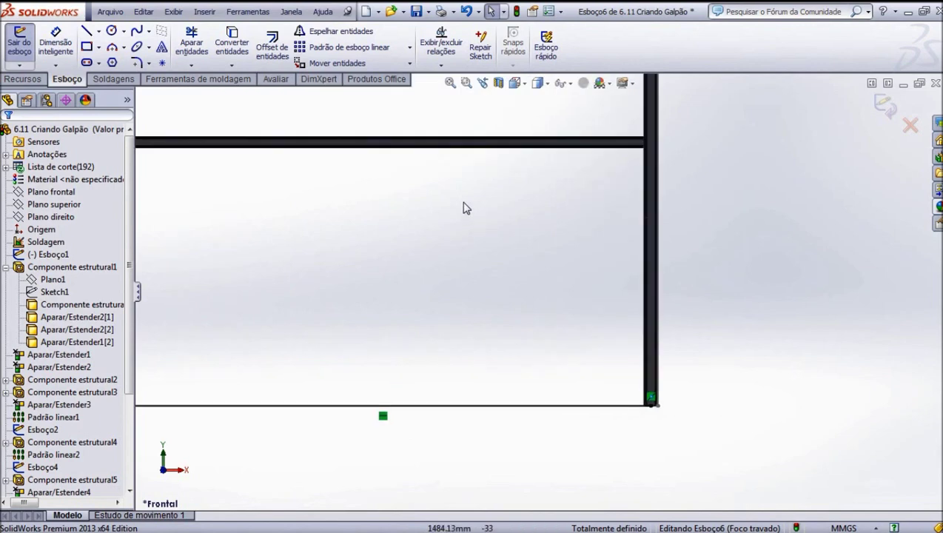
# Draw a vertical line from the tie beam's midpoint down to the ground line.
pyautogui.click(87, 30)
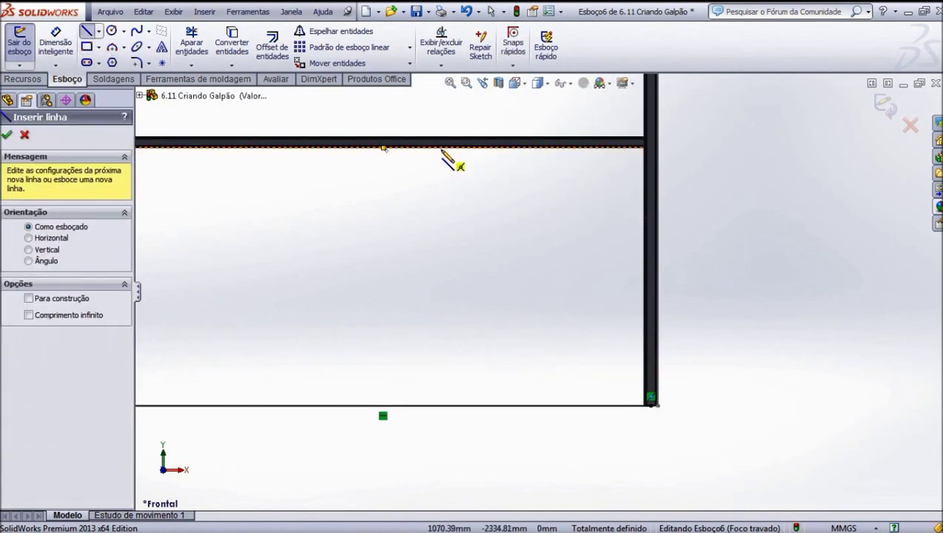
pyautogui.click(384, 147)
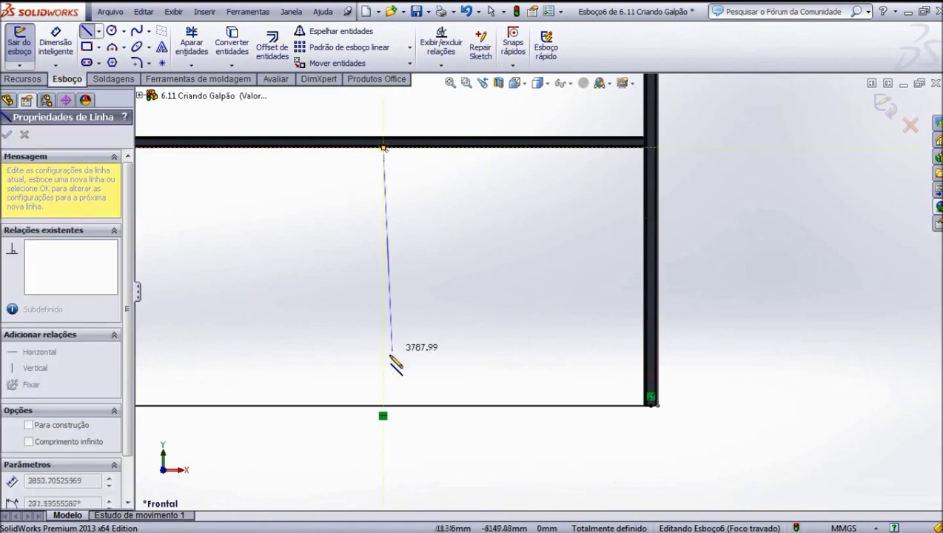
pyautogui.click(382, 406)
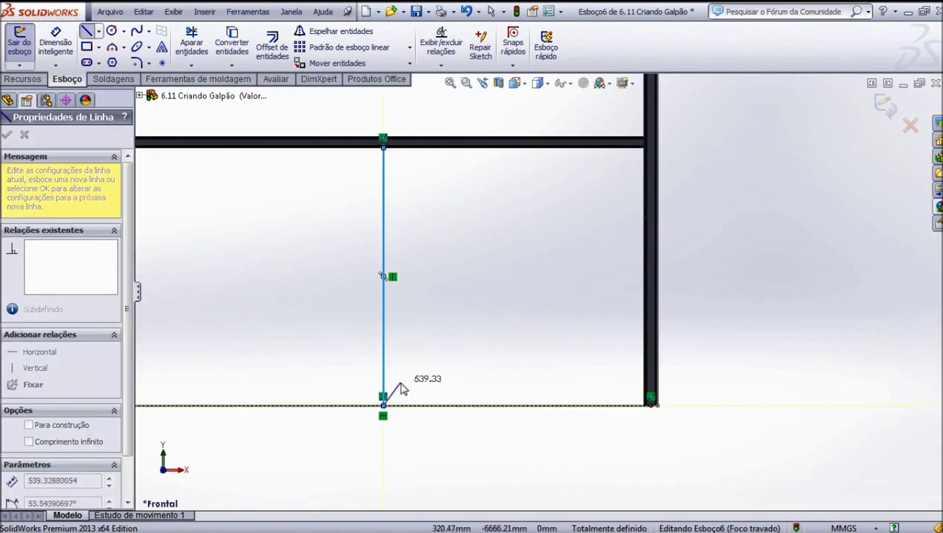
pyautogui.rightClick(383, 275)
pyautogui.click(467, 133)
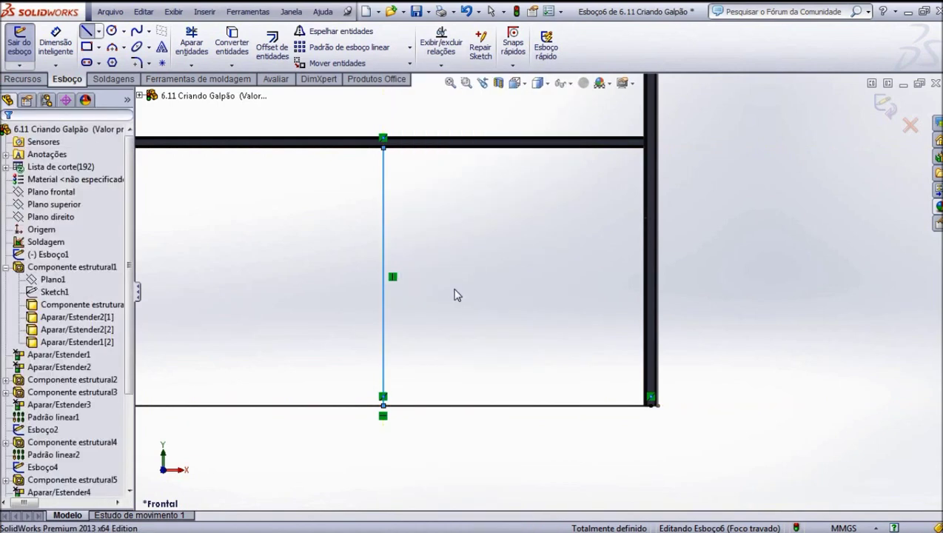
pyautogui.press('f')
pyautogui.scroll(-2, 460, 287)
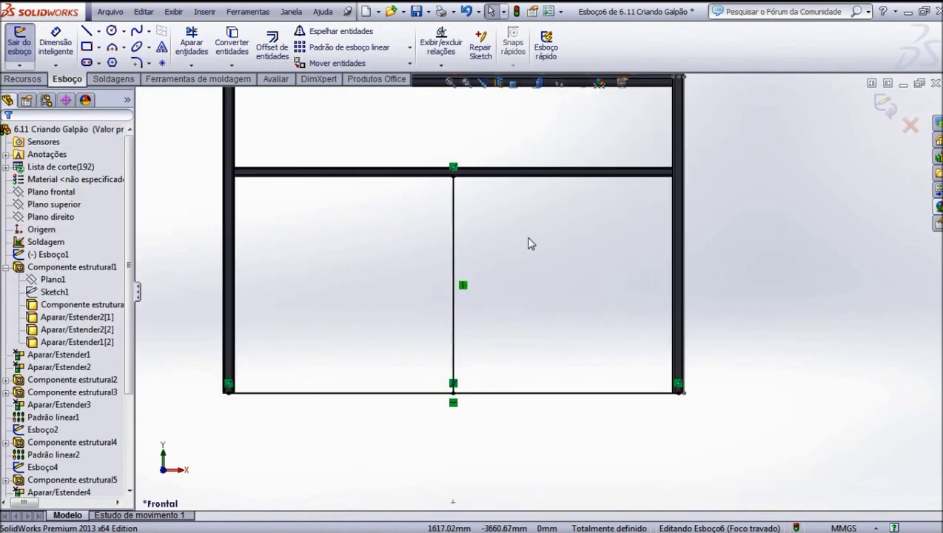
pyautogui.click(263, 52)
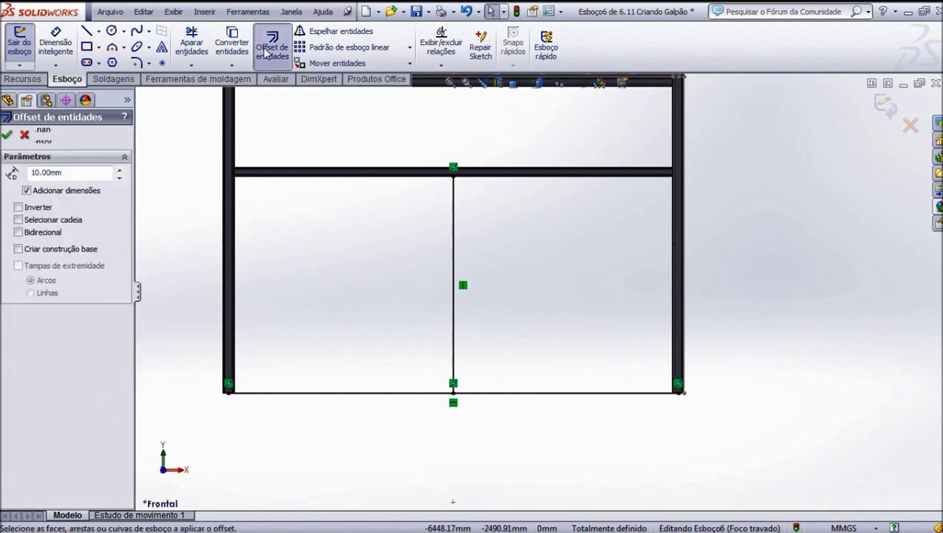
# Offset the vertical centre line 2000 mm to both sides using Bidirecional.
pyautogui.click(19, 233)
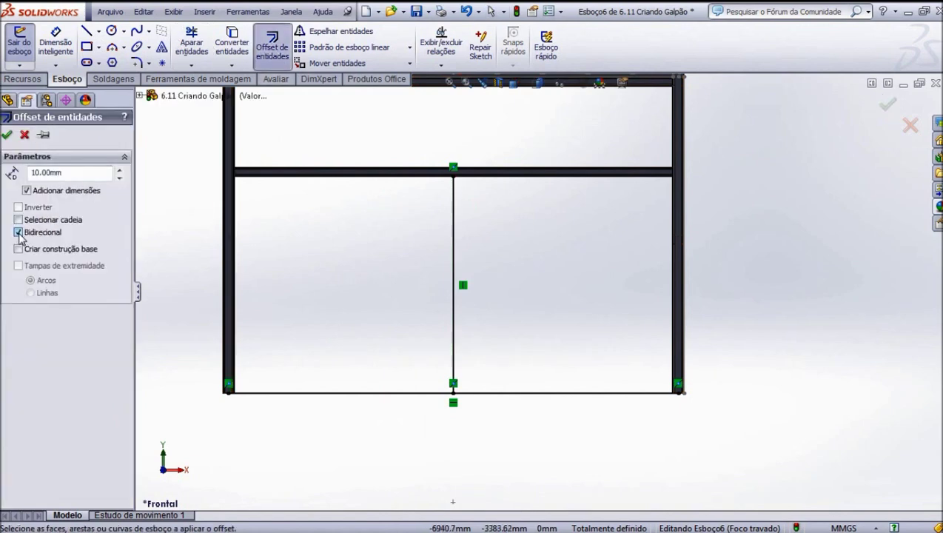
pyautogui.click(456, 280)
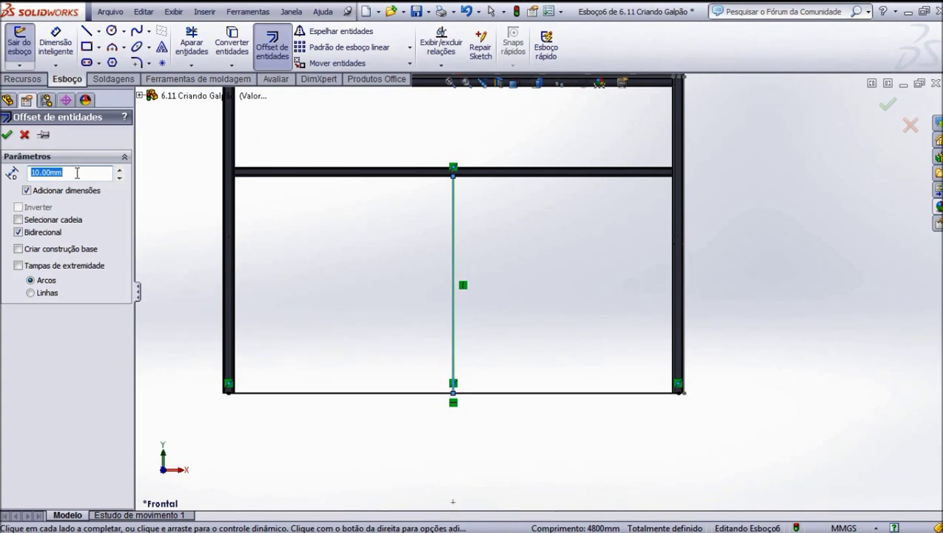
pyautogui.write('1750')
pyautogui.press('Return')
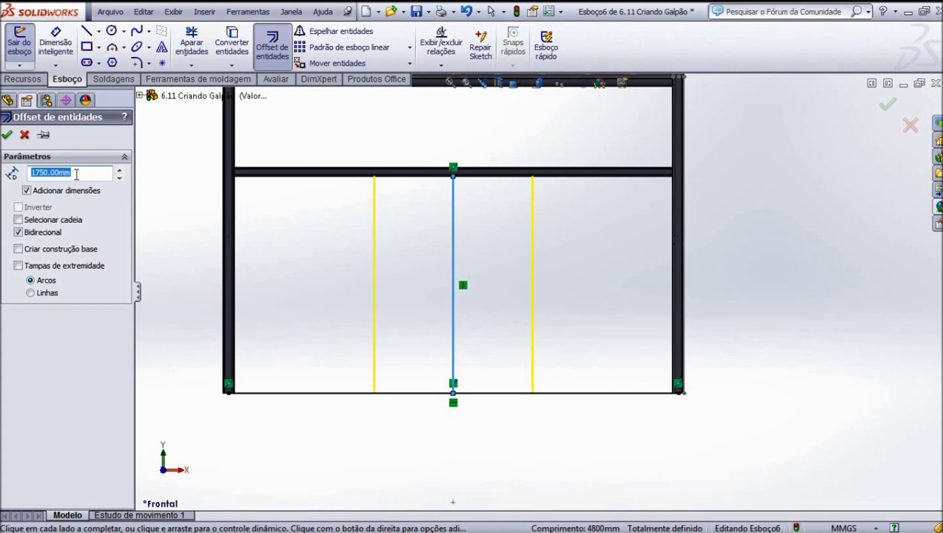
pyautogui.write('2000')
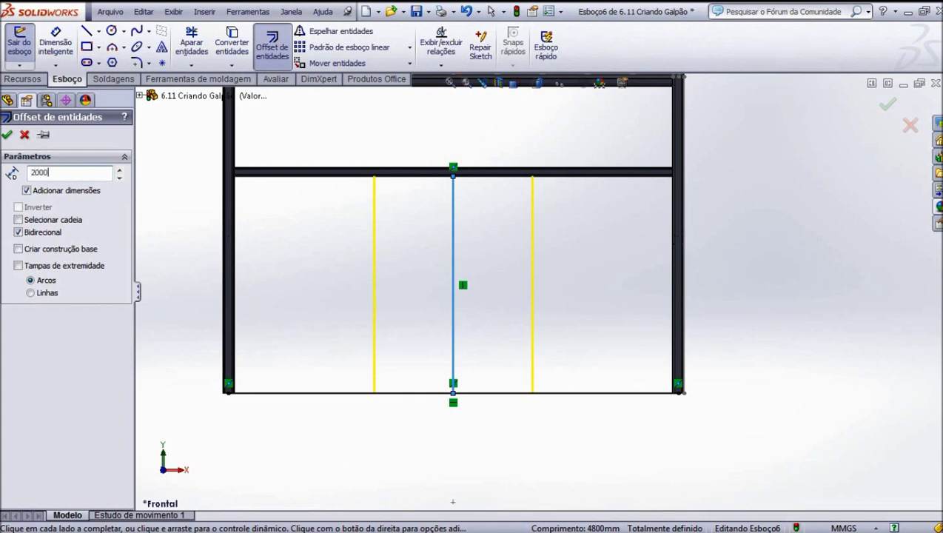
pyautogui.press('Return')
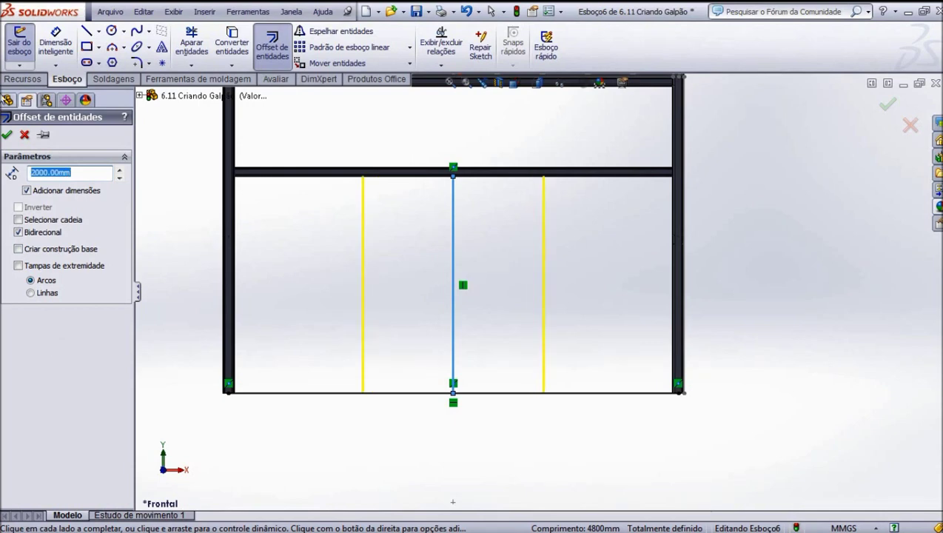
pyautogui.click(8, 134)
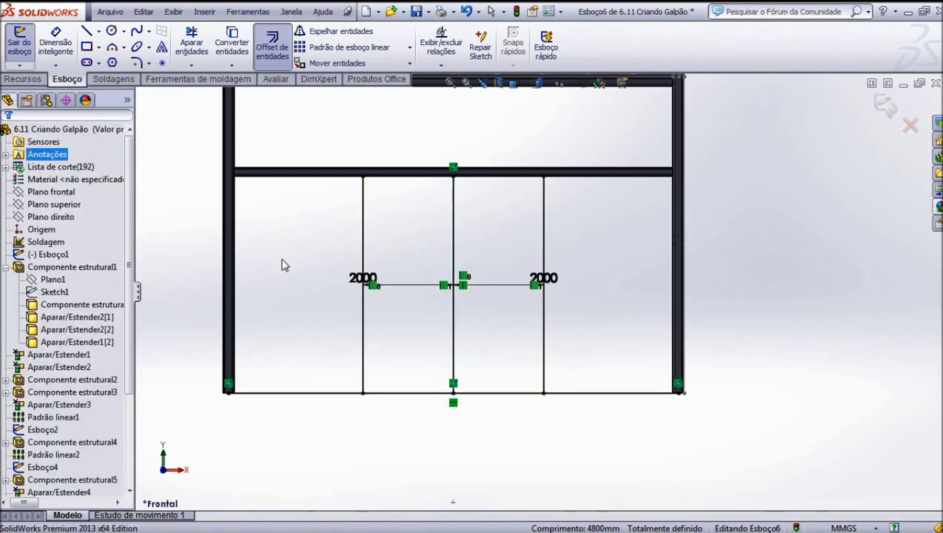
# In isometric view, delete the vertical centre line along with its offset dimensions.
pyautogui.hotkey('ctrl', '7')
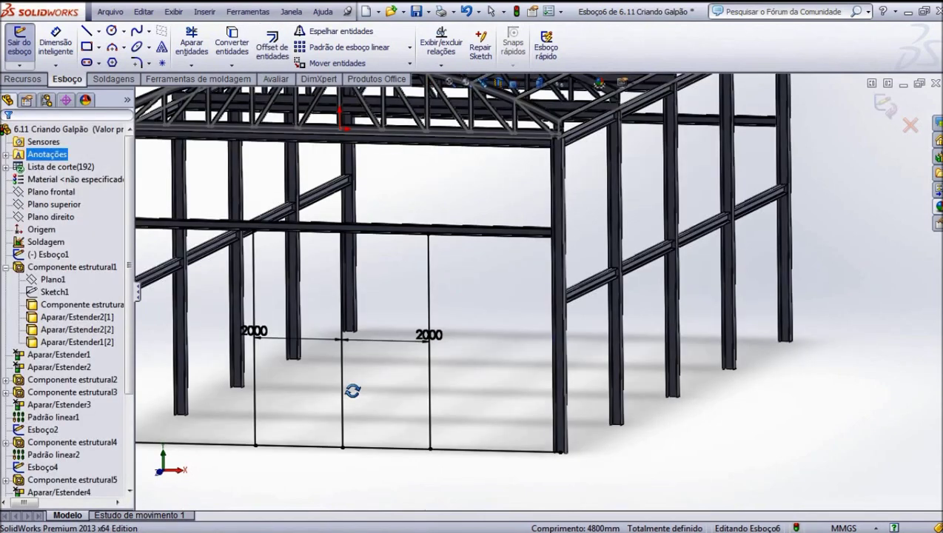
pyautogui.scroll(-5, 444, 348)
pyautogui.scroll(1, 632, 281)
pyautogui.scroll(-1, 632, 282)
pyautogui.scroll(-1, 620, 273)
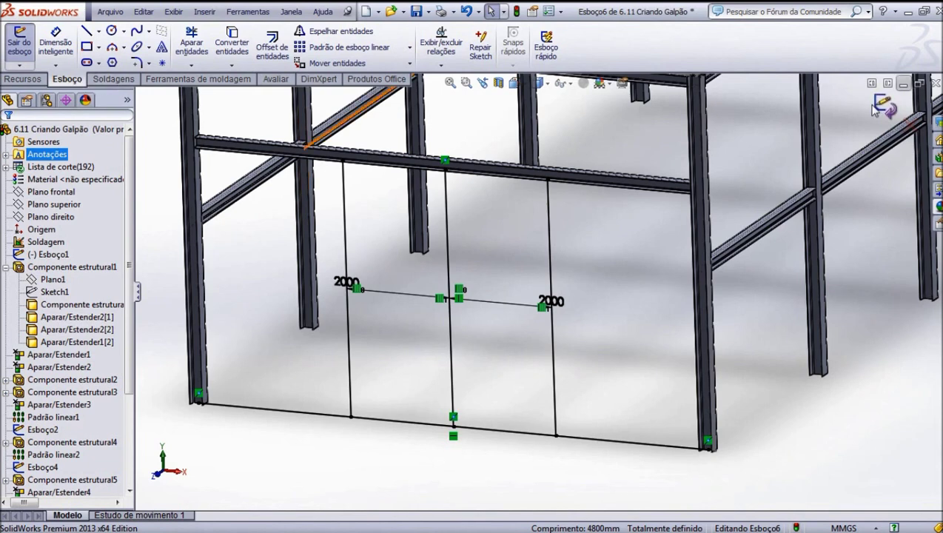
pyautogui.click(448, 274)
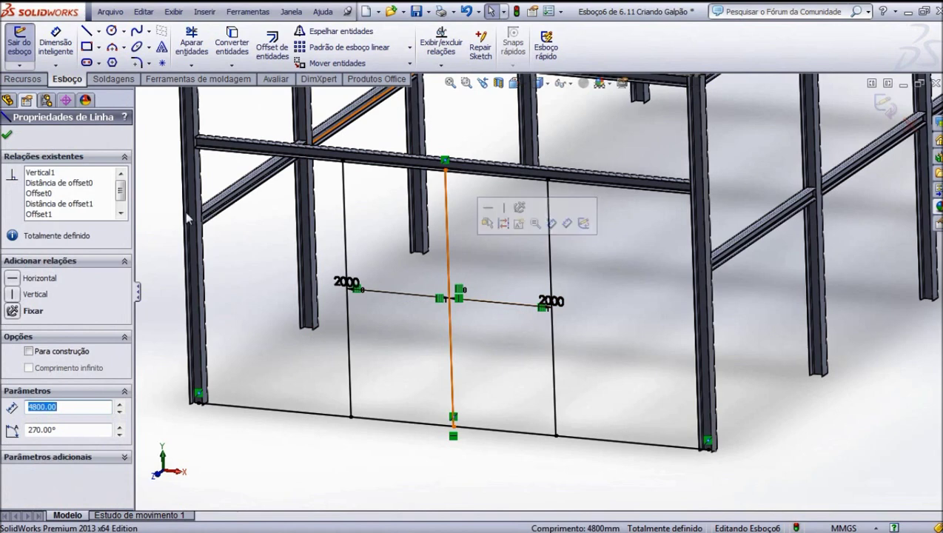
pyautogui.press('Escape')
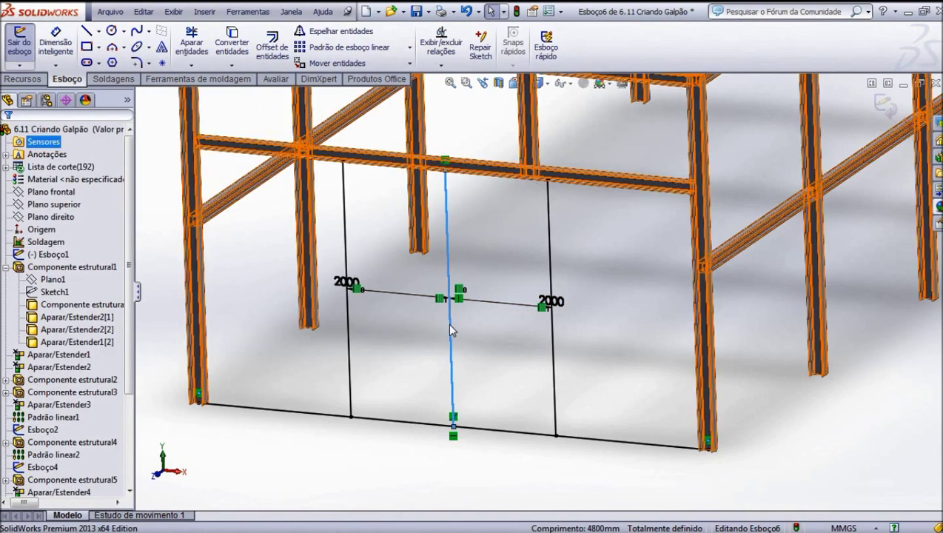
pyautogui.click(451, 330)
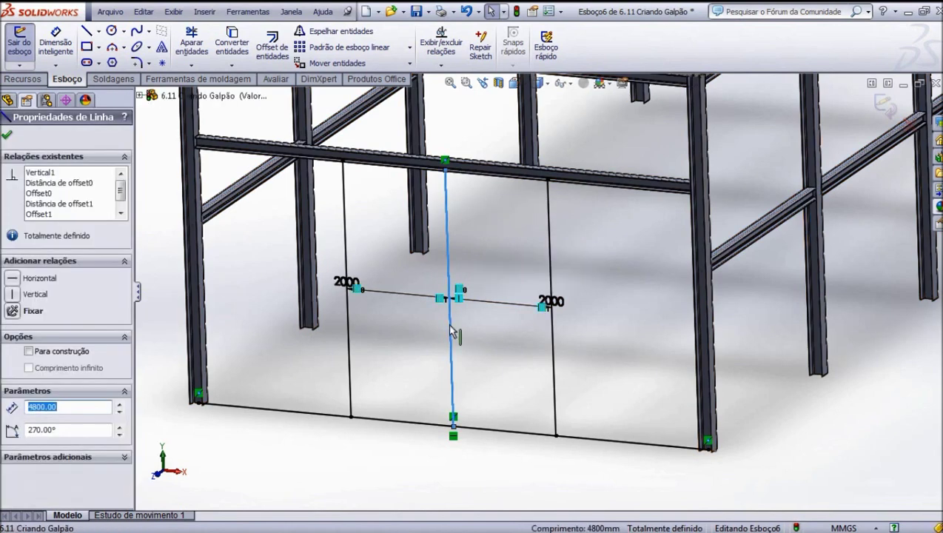
pyautogui.press('Delete')
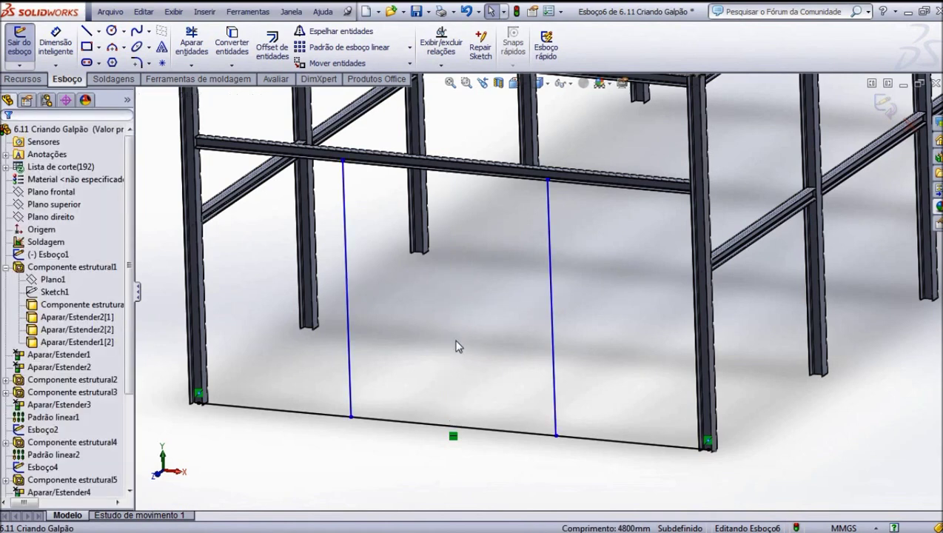
pyautogui.scroll(-2, 498, 246)
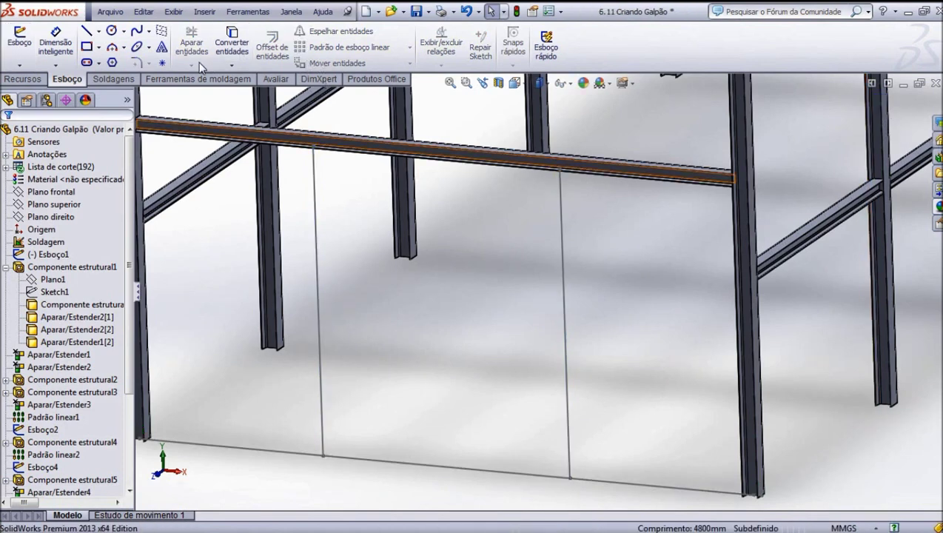
pyautogui.click(121, 79)
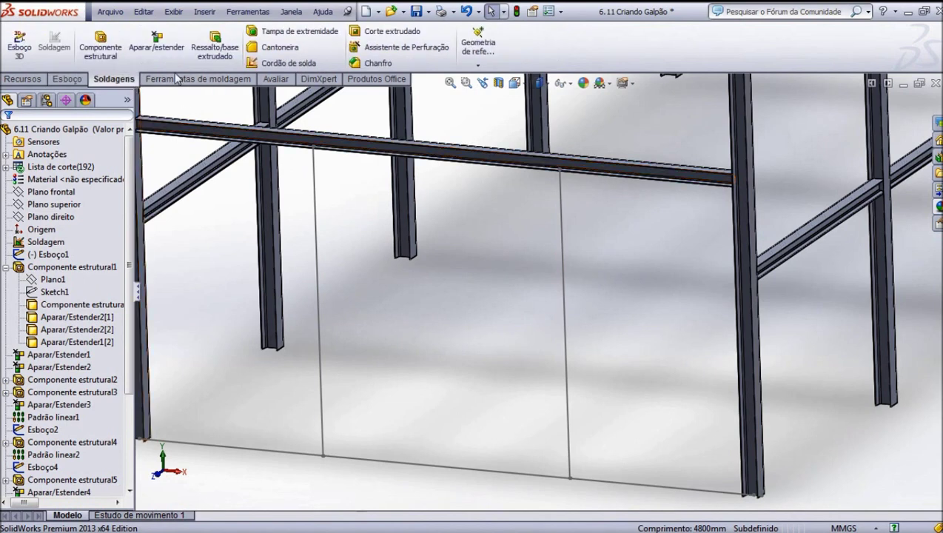
# Start a structural member on the left post line with a 90° profile rotation.
pyautogui.click(110, 59)
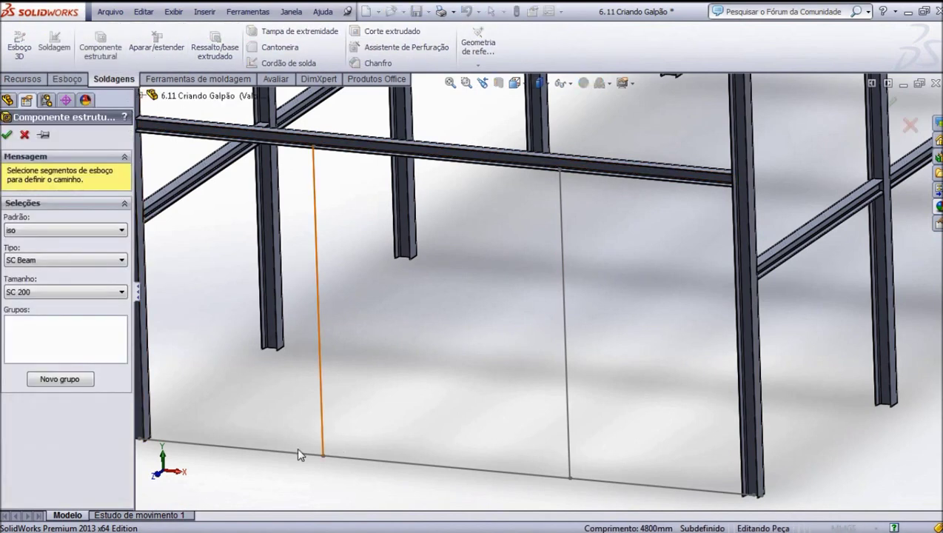
pyautogui.scroll(-3, 292, 455)
pyautogui.scroll(-3, 385, 415)
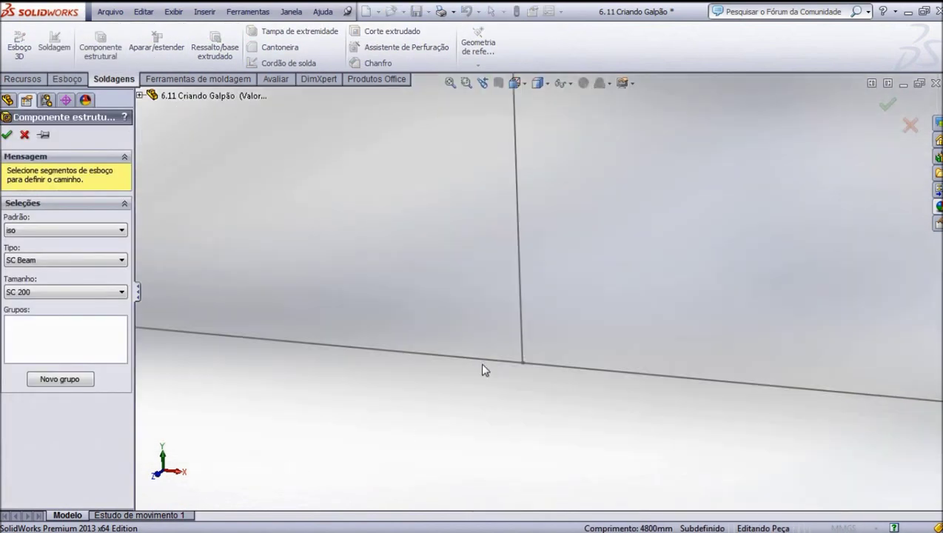
pyautogui.click(523, 346)
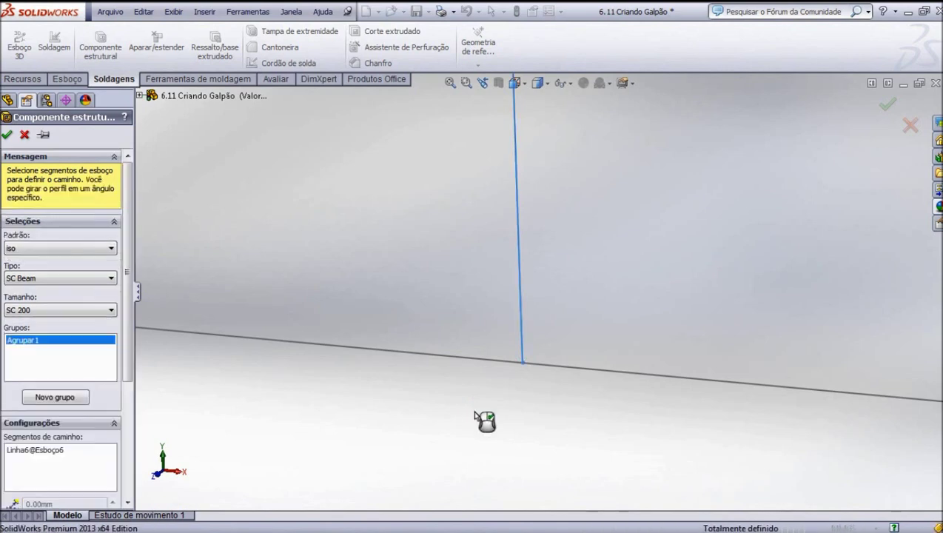
pyautogui.scroll(3, 466, 410)
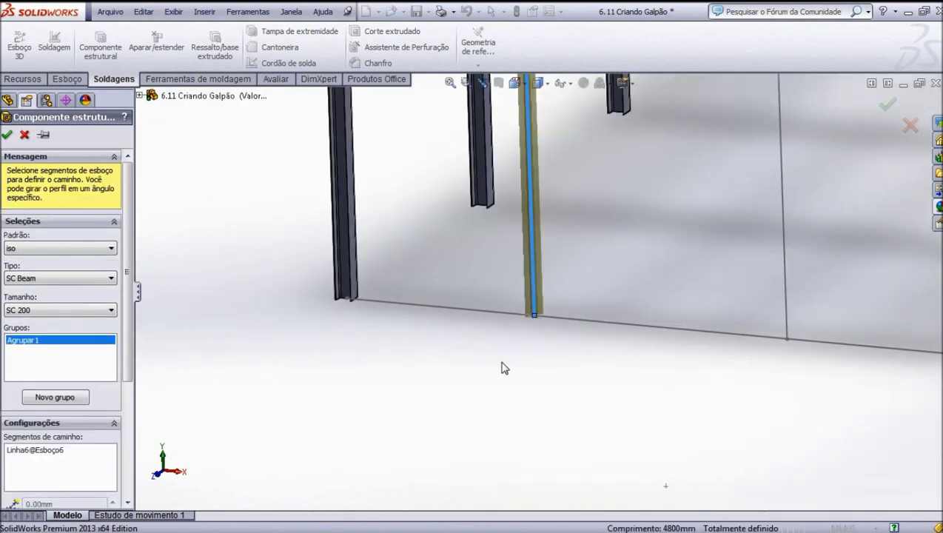
pyautogui.scroll(-2, 525, 309)
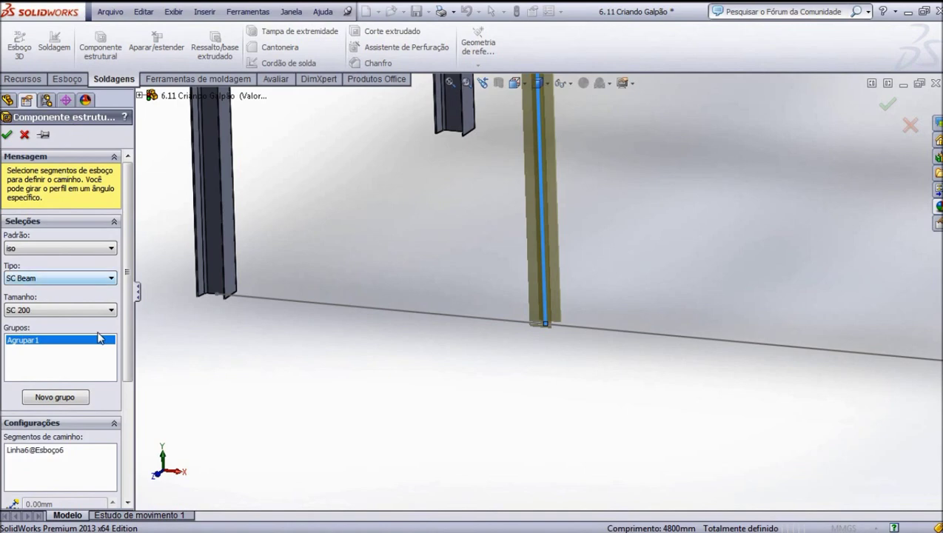
pyautogui.click(125, 393)
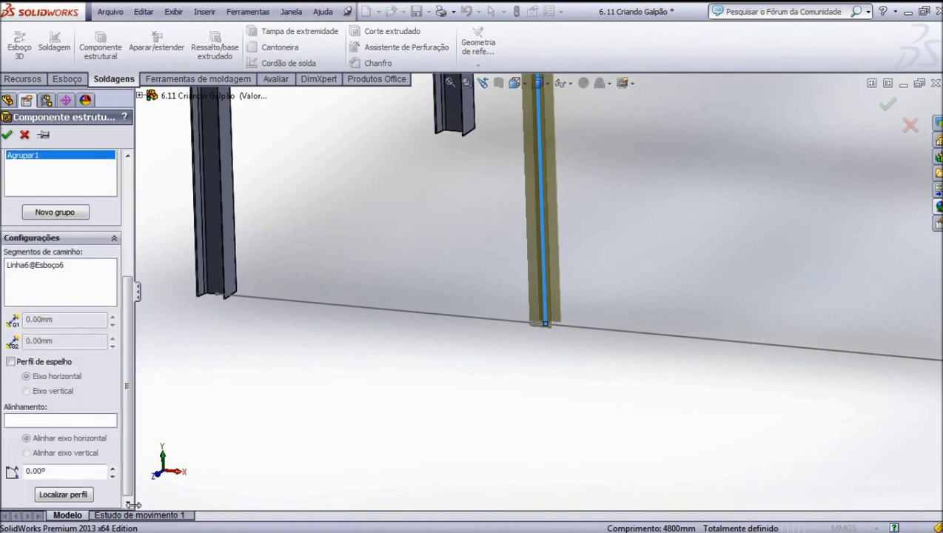
pyautogui.doubleClick(46, 471)
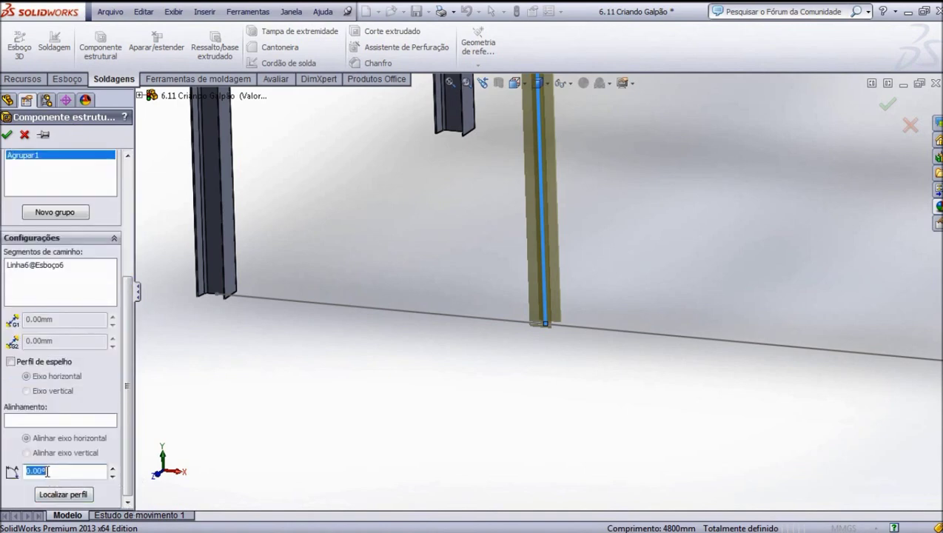
pyautogui.write('9')
pyautogui.press('Return')
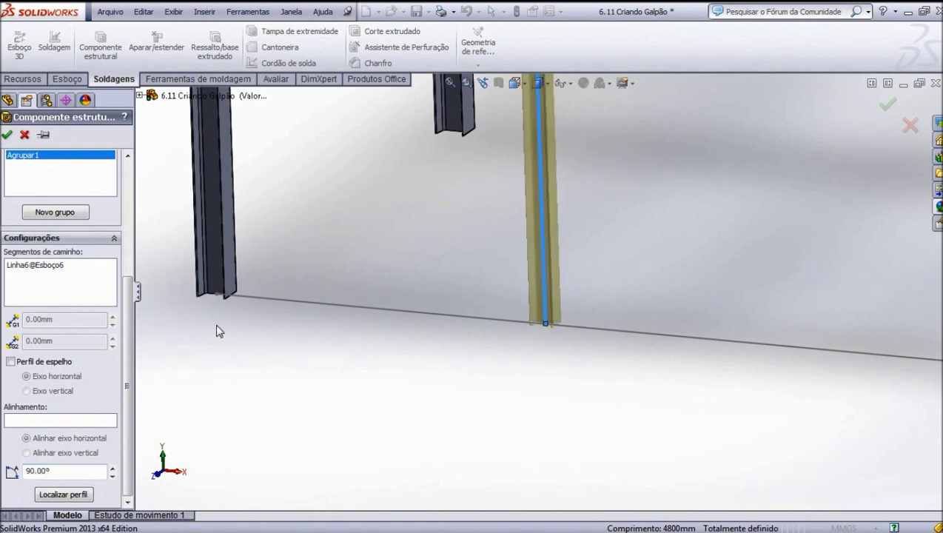
pyautogui.press('f')
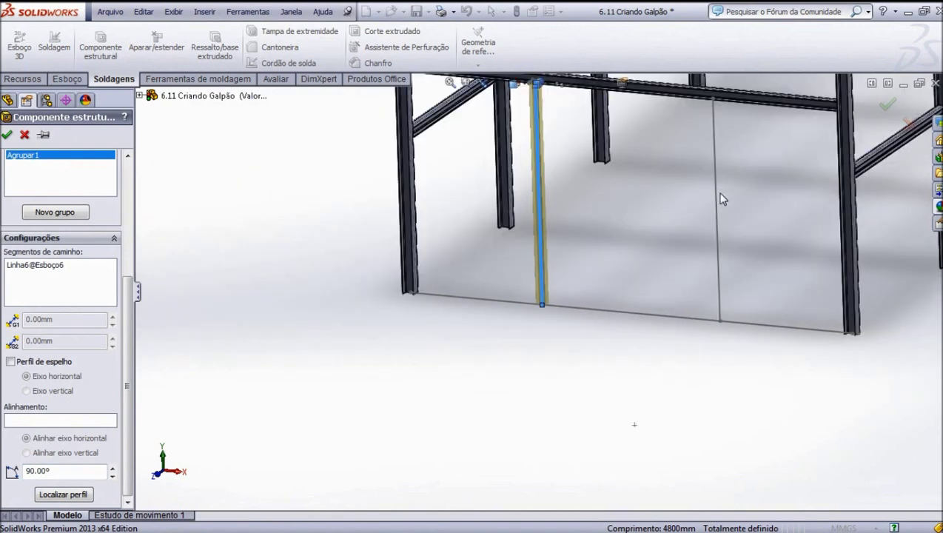
pyautogui.scroll(-3, 722, 198)
# Add the right post line and confirm, creating both SC 200 door posts.
pyautogui.click(683, 210)
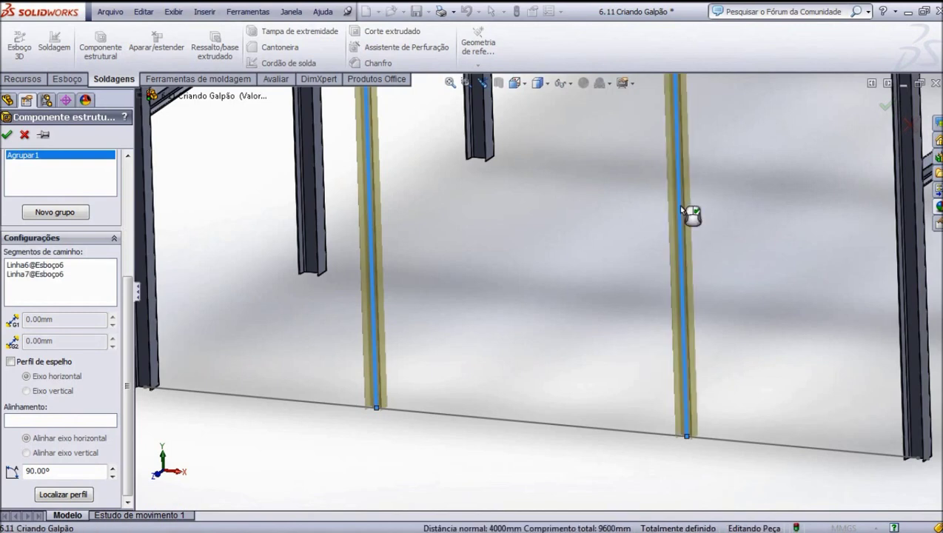
pyautogui.scroll(3, 583, 410)
pyautogui.scroll(2, 580, 418)
pyautogui.scroll(-1, 548, 279)
pyautogui.scroll(-1, 549, 279)
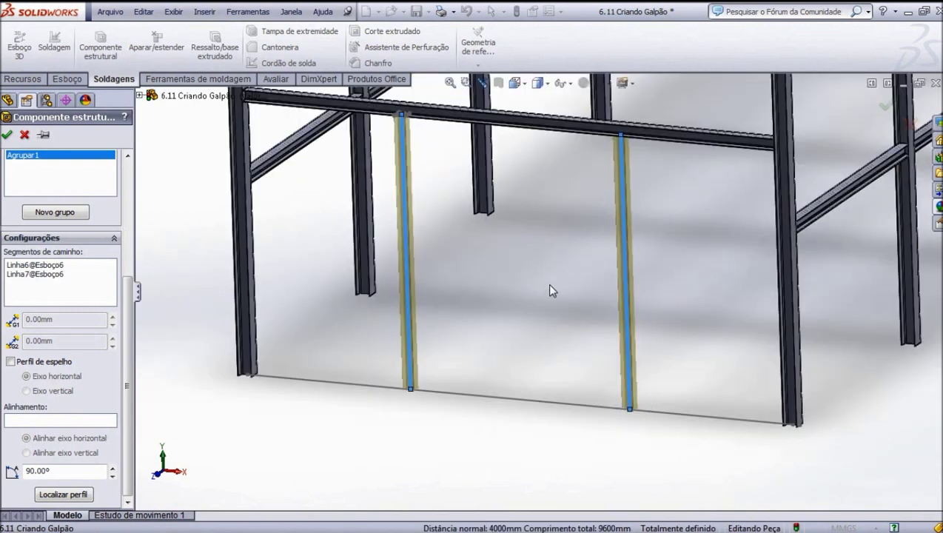
pyautogui.scroll(-3, 559, 301)
pyautogui.scroll(2, 555, 297)
pyautogui.scroll(2, 556, 297)
pyautogui.scroll(2, 556, 296)
pyautogui.scroll(2, 664, 156)
pyautogui.scroll(2, 664, 156)
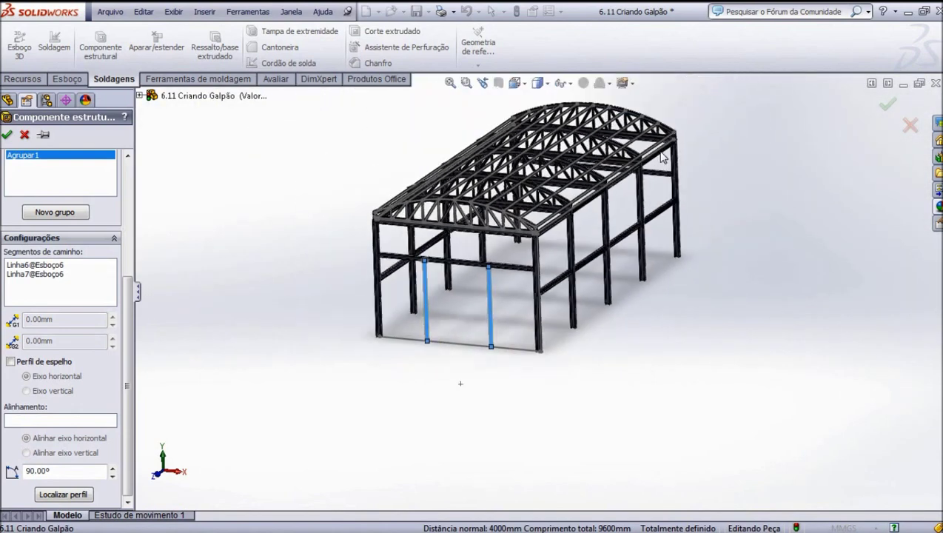
pyautogui.click(885, 107)
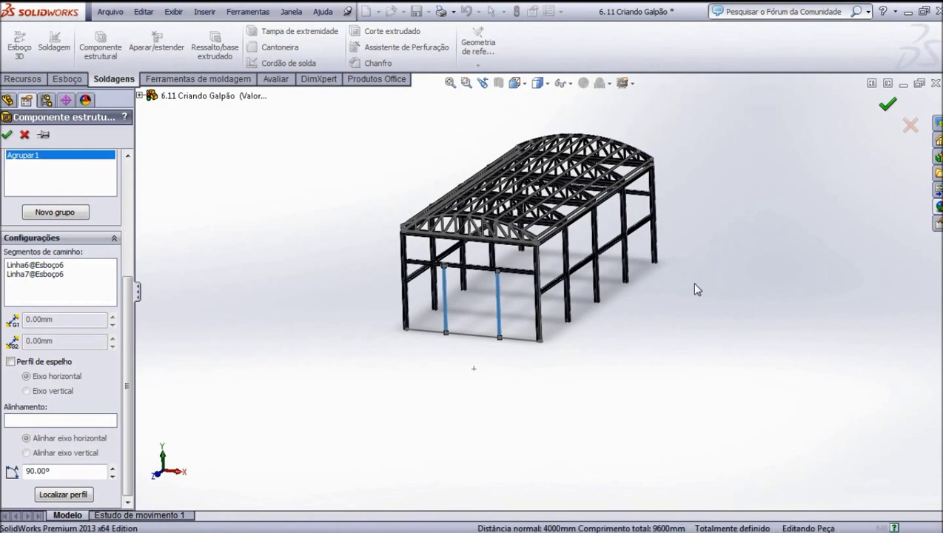
pyautogui.scroll(-2, 585, 306)
pyautogui.scroll(-1, 584, 307)
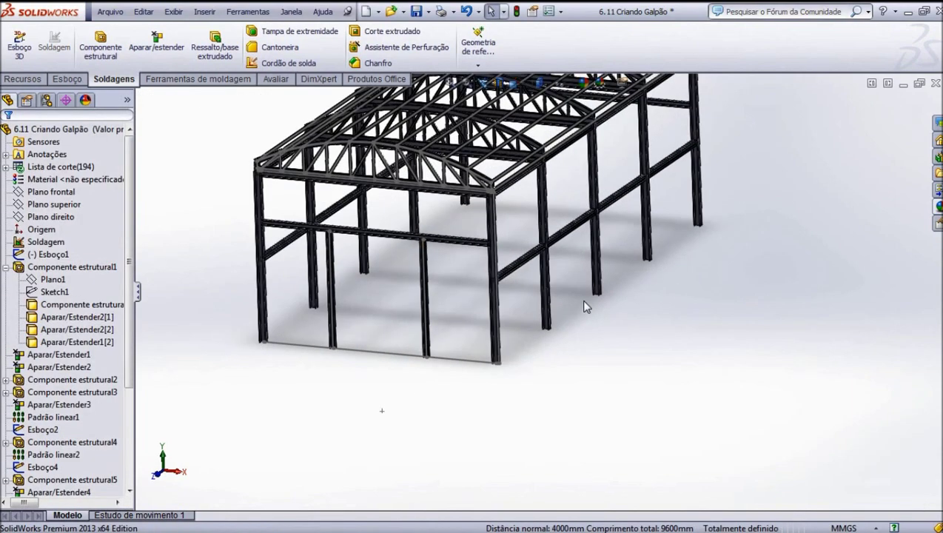
pyautogui.moveTo(578, 326); pyautogui.dragTo(556, 344, button='middle')
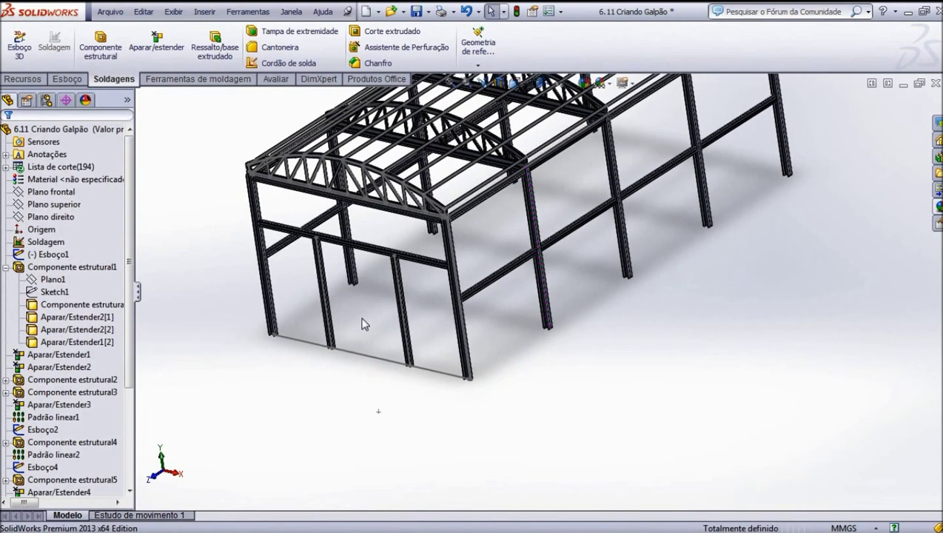
pyautogui.scroll(-3, 363, 323)
pyautogui.press('f')
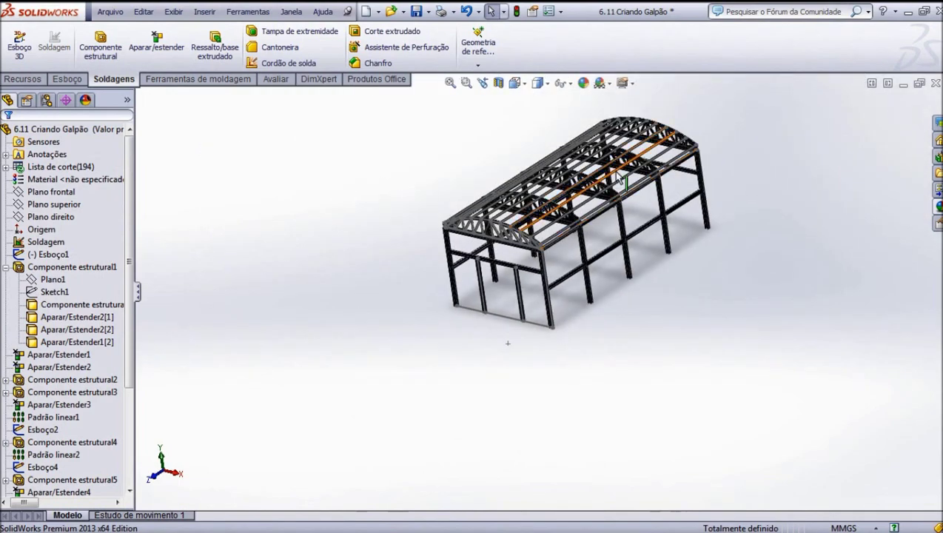
pyautogui.click(526, 86)
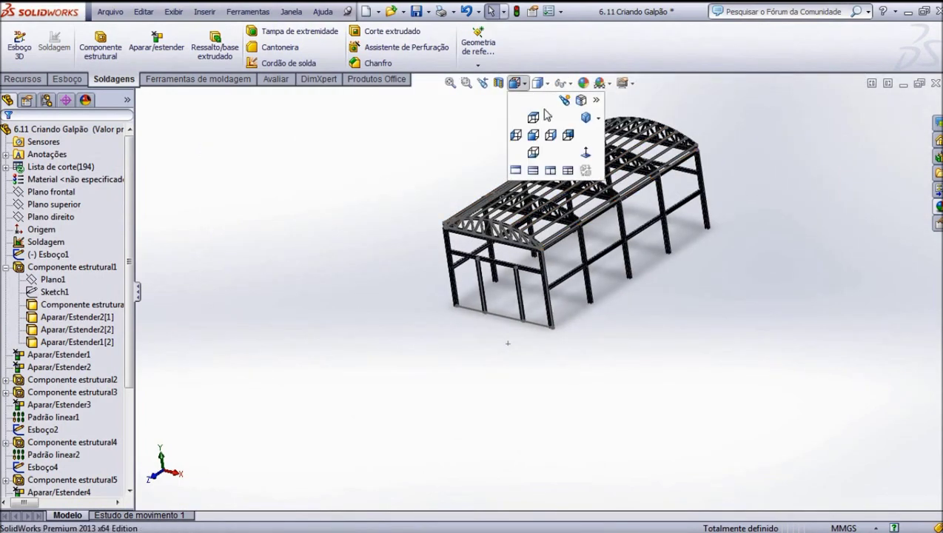
pyautogui.click(589, 123)
pyautogui.scroll(-3, 390, 417)
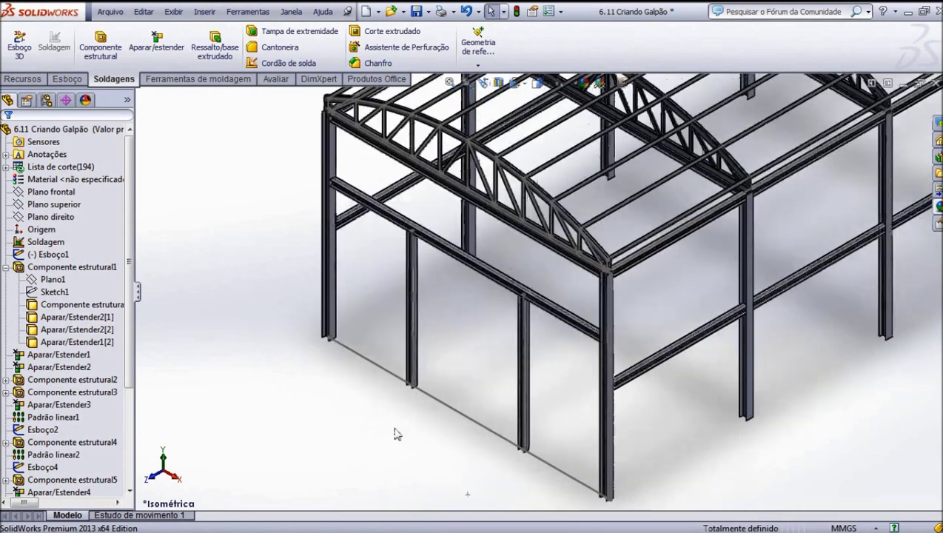
pyautogui.scroll(-2, 444, 403)
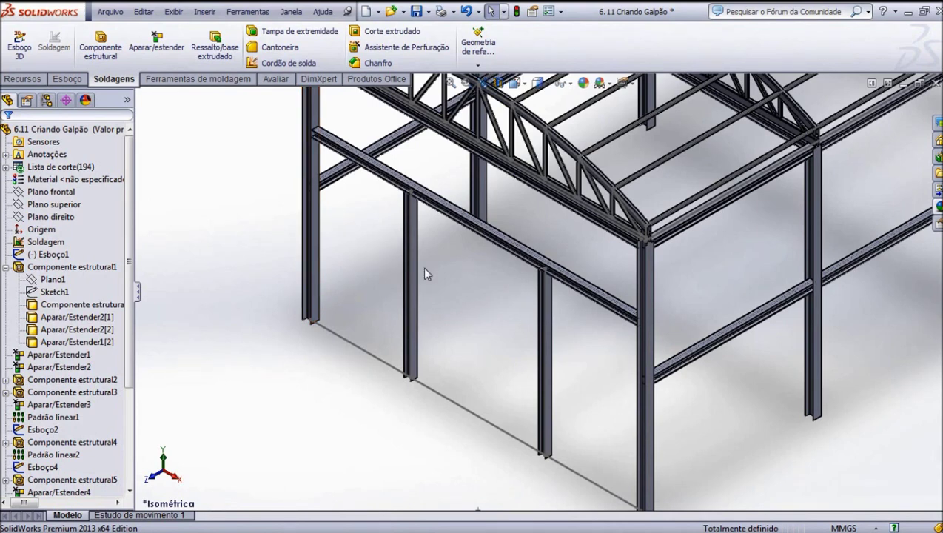
pyautogui.scroll(3, 661, 396)
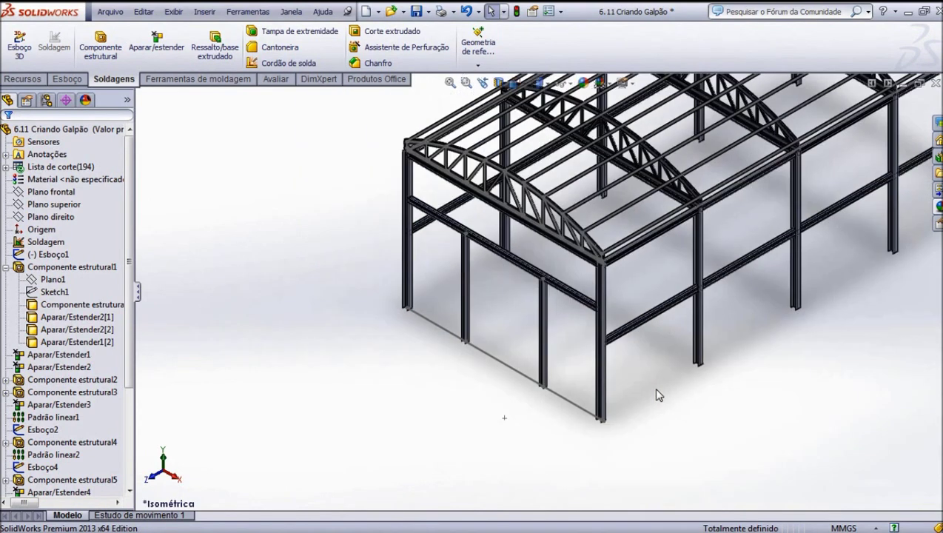
pyautogui.scroll(2, 801, 243)
pyautogui.scroll(2, 801, 243)
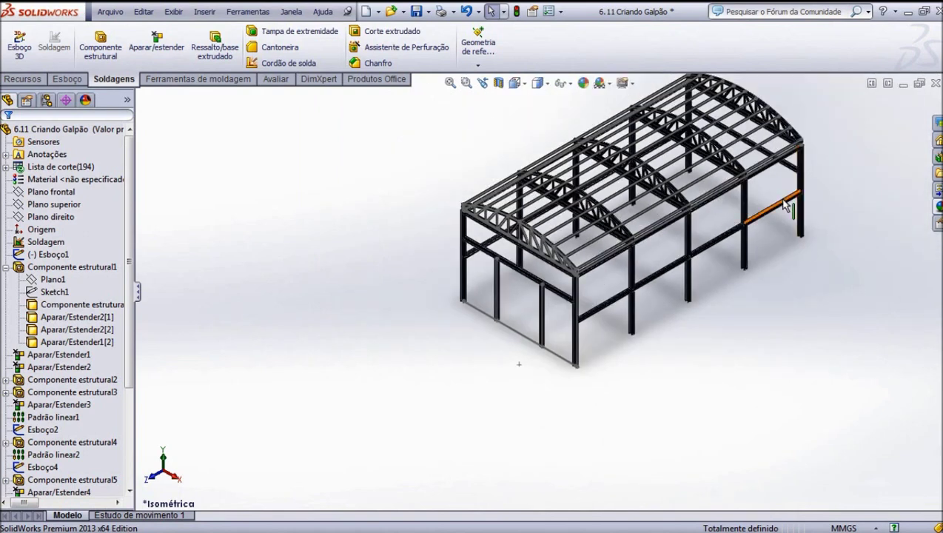
pyautogui.scroll(-2, 799, 222)
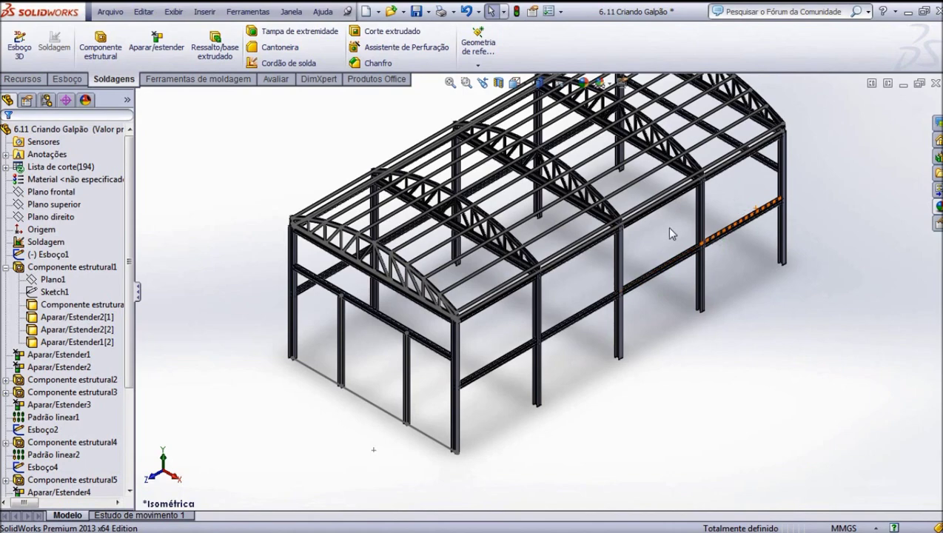
pyautogui.scroll(2, 666, 226)
pyautogui.scroll(1, 666, 229)
pyautogui.scroll(-3, 436, 362)
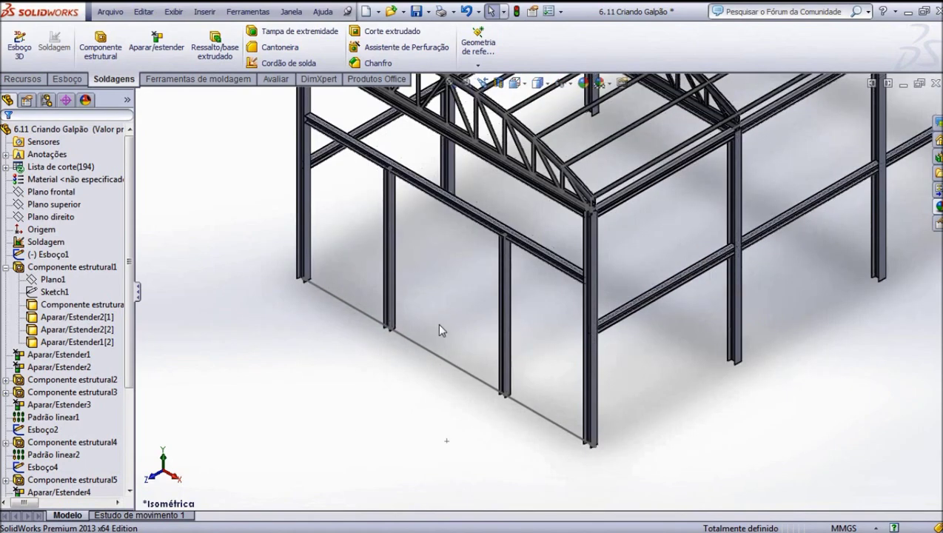
pyautogui.scroll(1, 444, 311)
pyautogui.scroll(-3, 494, 251)
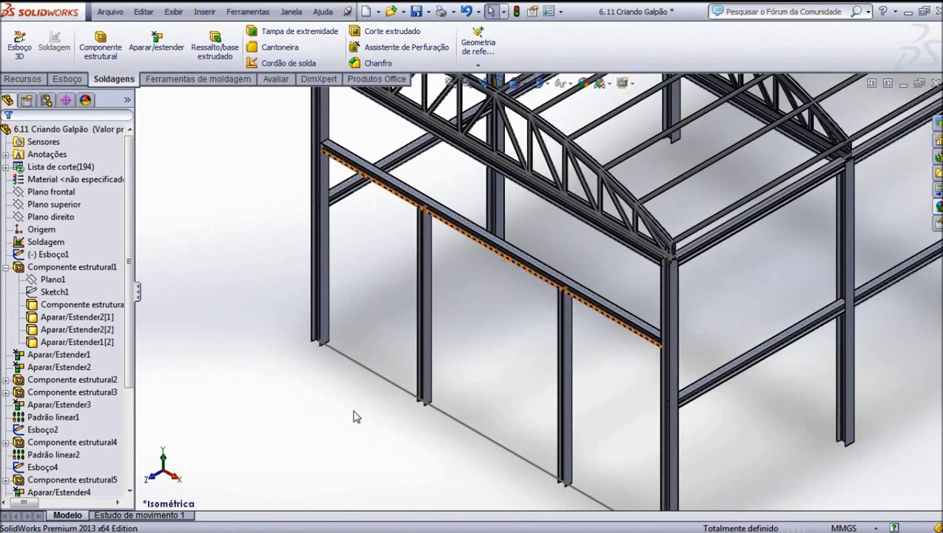
pyautogui.scroll(3, 508, 320)
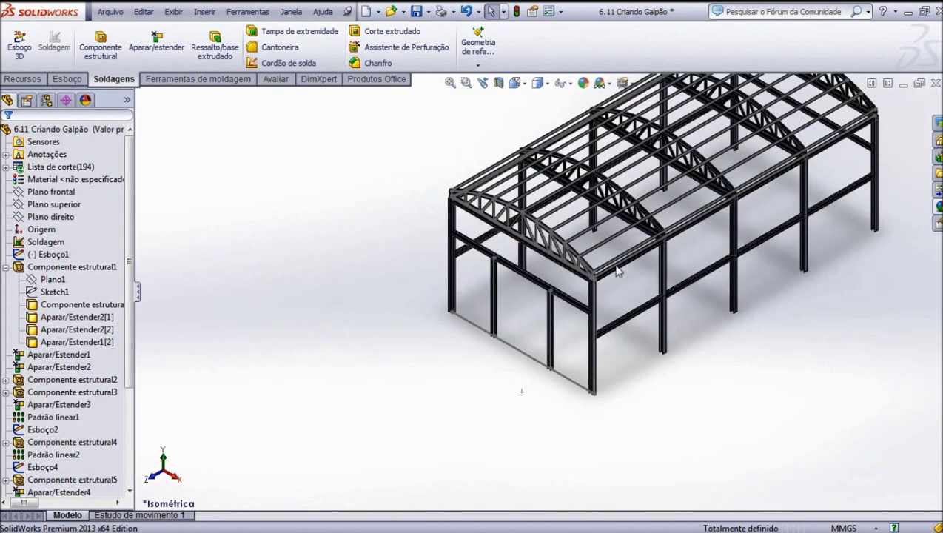
pyautogui.moveTo(508, 320); pyautogui.dragTo(704, 244, button='middle')
pyautogui.scroll(2, 705, 246)
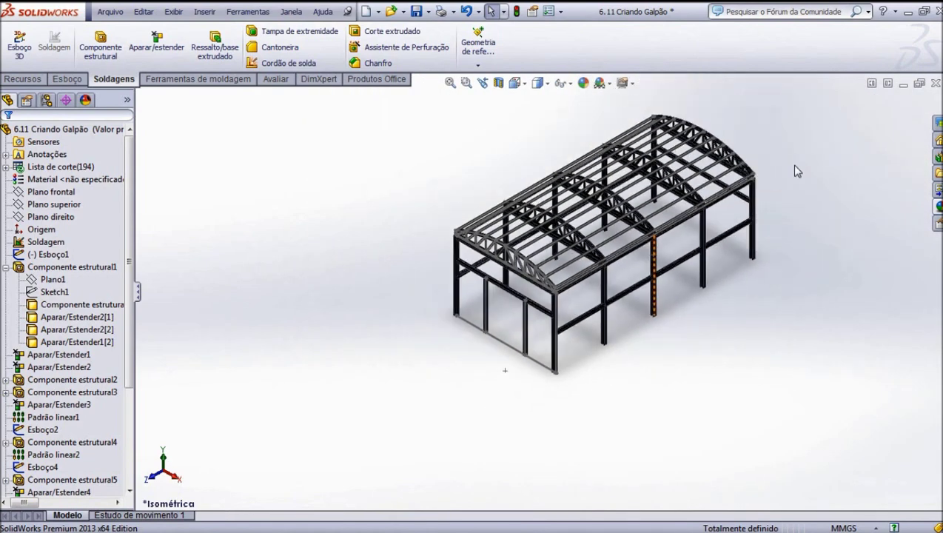
pyautogui.scroll(-1, 793, 161)
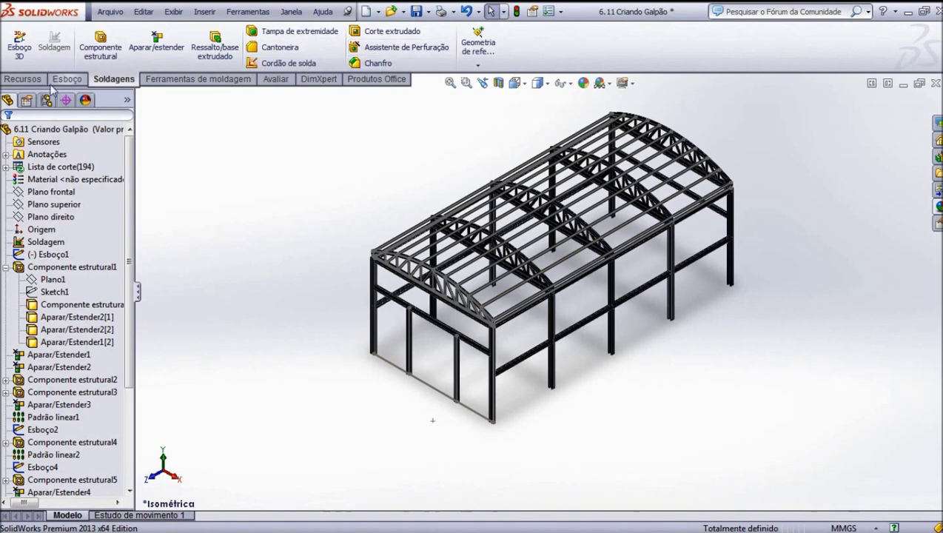
pyautogui.click(22, 79)
# Start a linear pattern with both front door posts as the bodies to pattern.
pyautogui.click(477, 46)
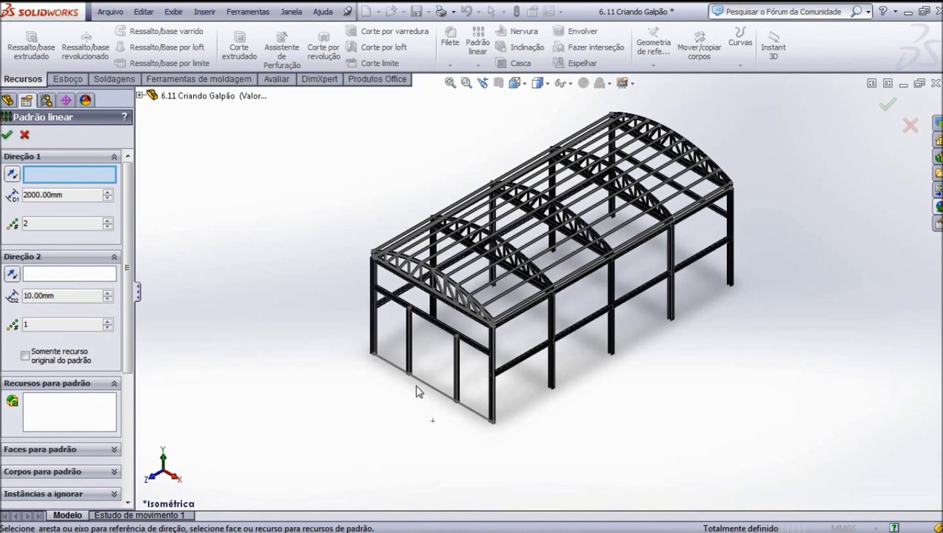
pyautogui.scroll(-3, 416, 391)
pyautogui.click(44, 471)
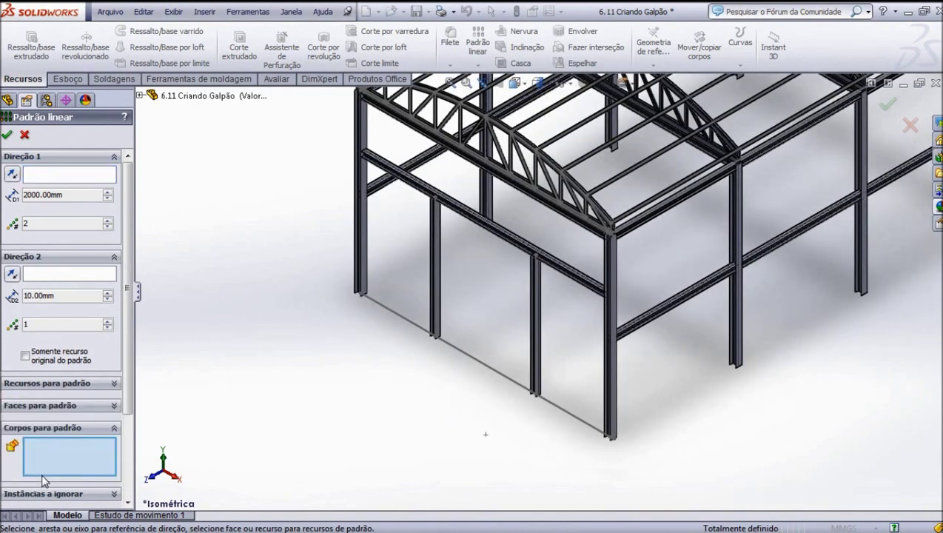
pyautogui.click(441, 304)
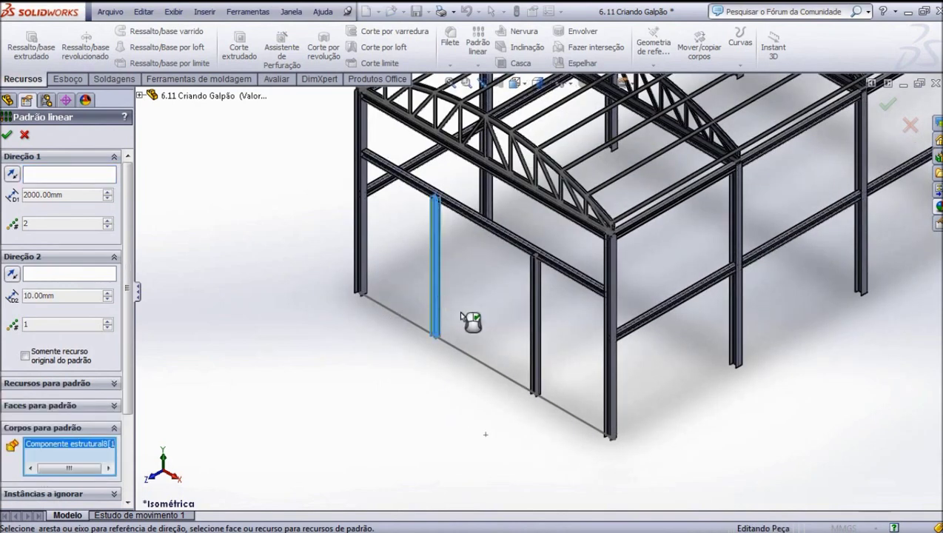
pyautogui.click(541, 354)
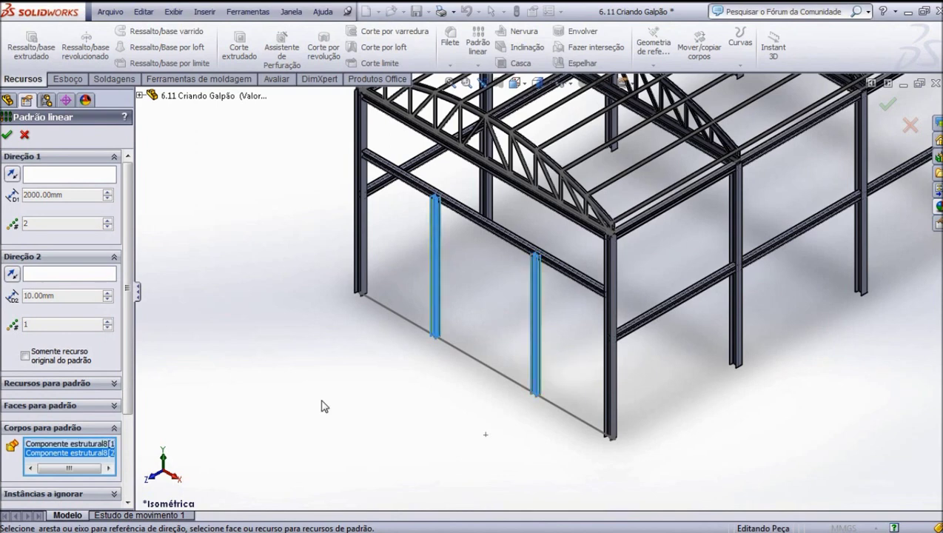
# Set a door post's bottom flange edge as the Direction 1 reference.
pyautogui.click(47, 178)
pyautogui.scroll(-3, 623, 484)
pyautogui.scroll(-3, 589, 404)
pyautogui.scroll(-2, 580, 306)
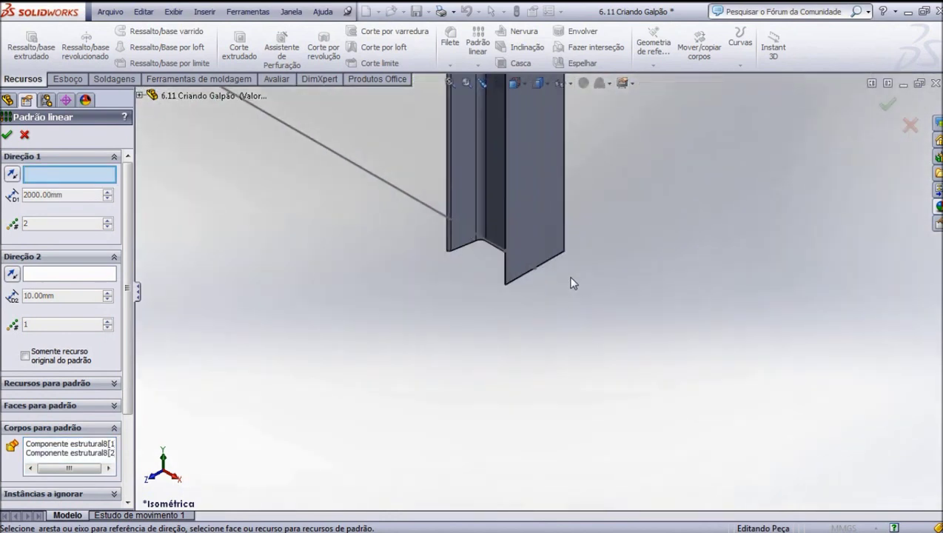
pyautogui.scroll(-2, 572, 280)
pyautogui.click(525, 251)
pyautogui.click(524, 265)
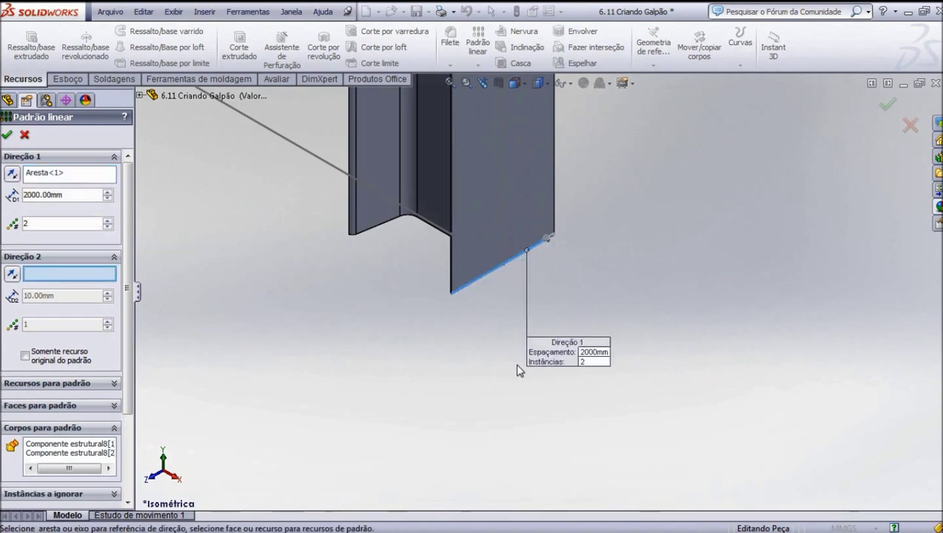
pyautogui.scroll(2, 518, 369)
pyautogui.scroll(2, 518, 369)
pyautogui.scroll(2, 518, 370)
pyautogui.scroll(3, 518, 370)
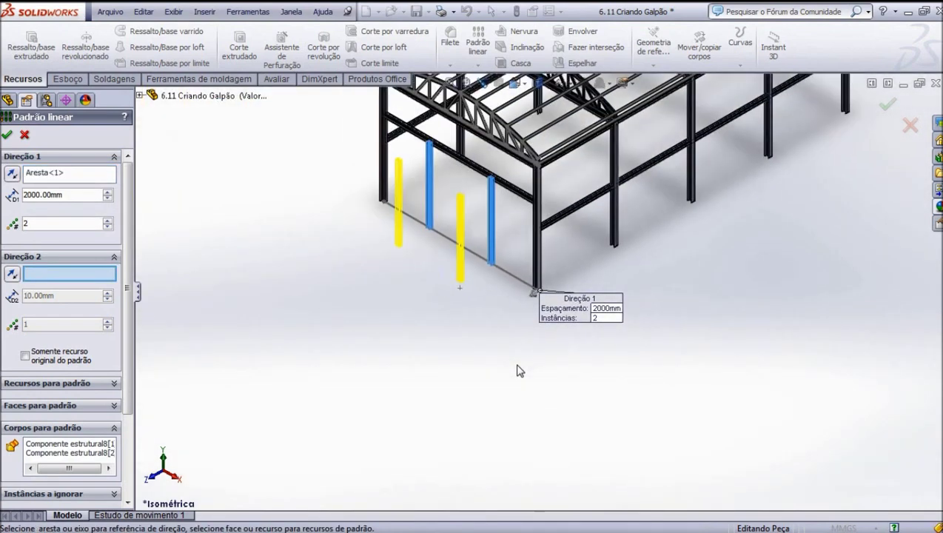
# Set the Direction 1 spacing to 20000 mm.
pyautogui.click(37, 197)
pyautogui.write('0')
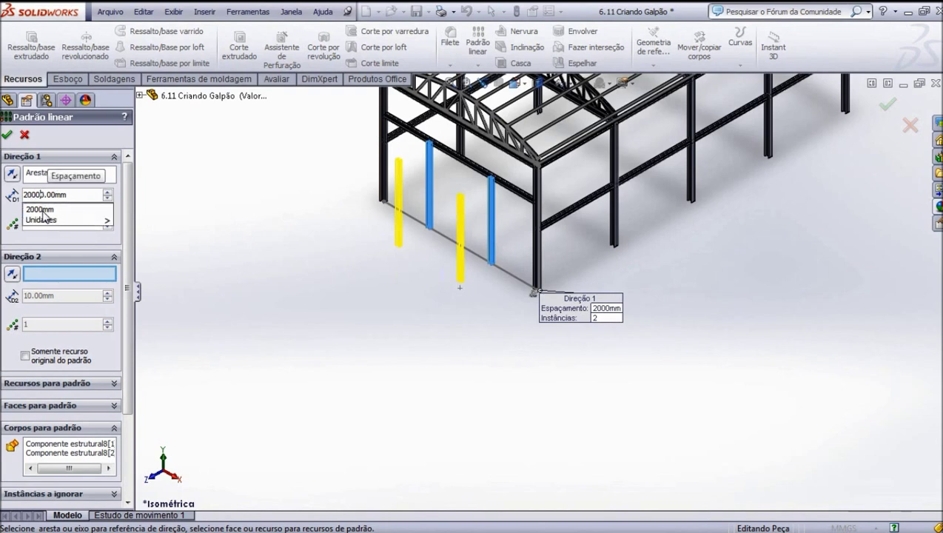
pyautogui.press('Return')
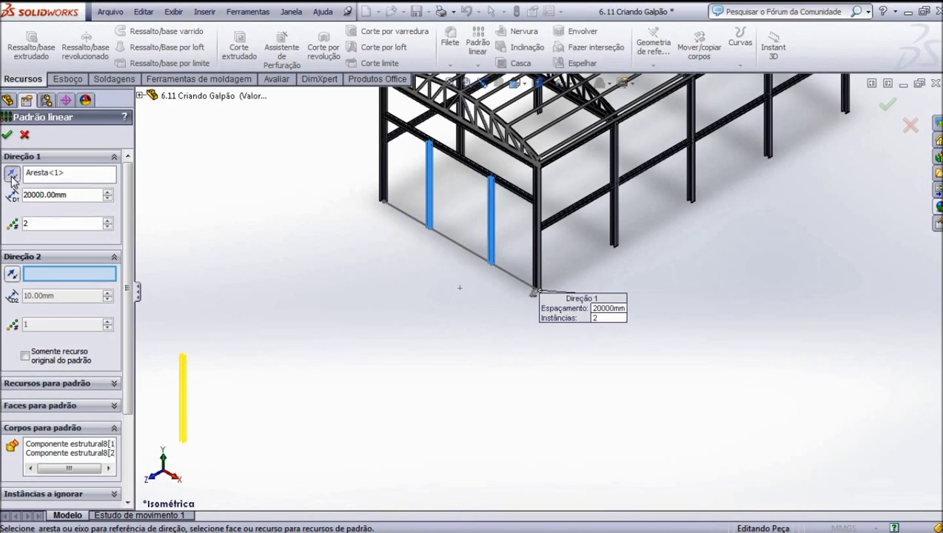
pyautogui.scroll(1, 395, 339)
pyautogui.scroll(1, 581, 172)
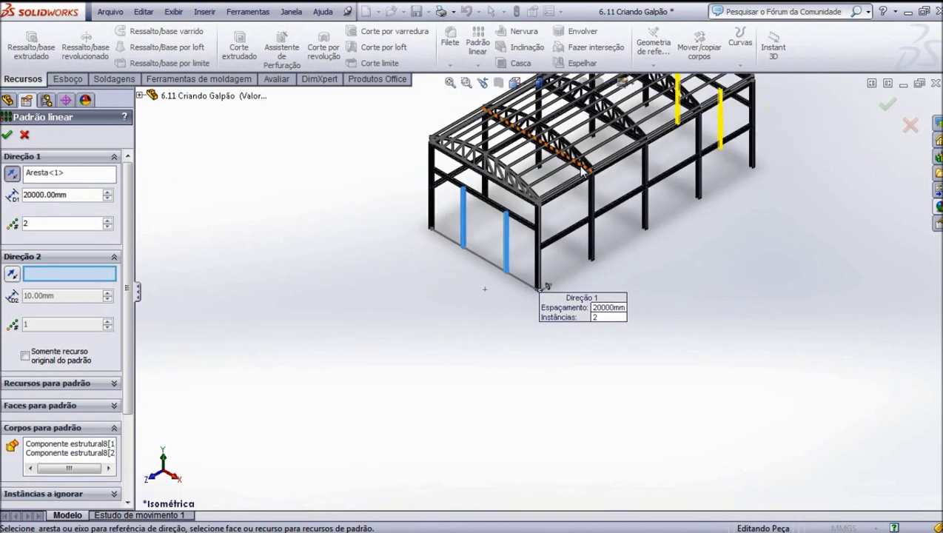
pyautogui.scroll(1, 569, 148)
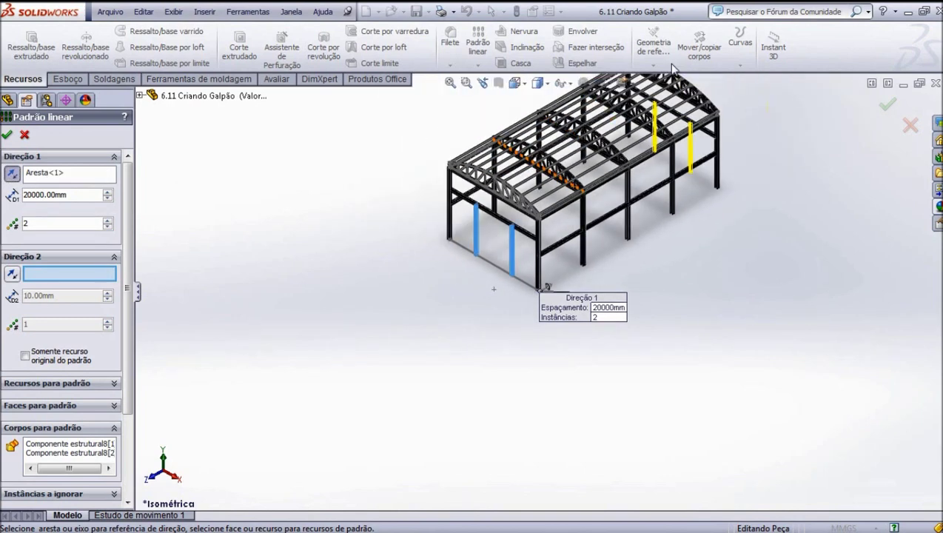
# Check the copied posts from the top view, return to isometric, and confirm the pattern.
pyautogui.click(524, 83)
pyautogui.click(536, 122)
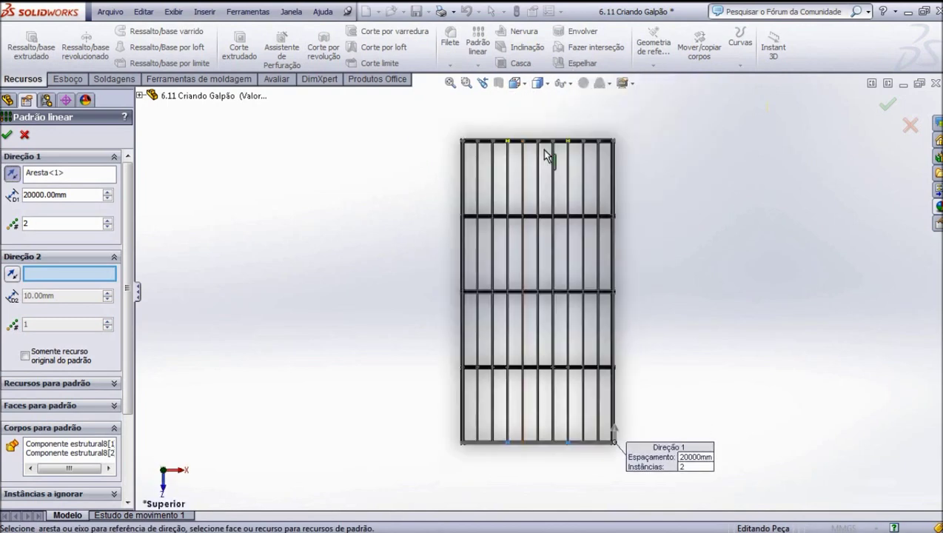
pyautogui.scroll(-1, 549, 155)
pyautogui.scroll(-2, 547, 178)
pyautogui.scroll(-2, 543, 191)
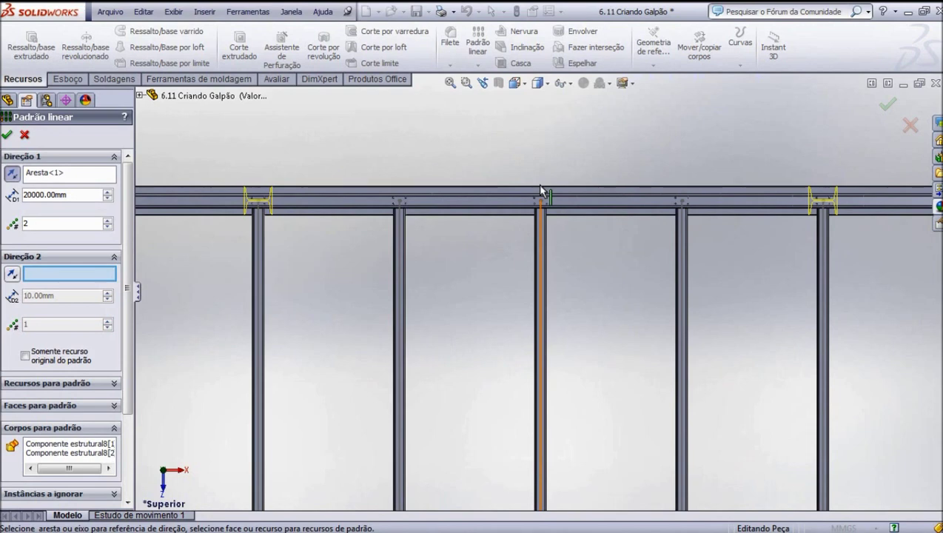
pyautogui.scroll(2, 544, 194)
pyautogui.scroll(2, 543, 194)
pyautogui.scroll(1, 551, 204)
pyautogui.scroll(2, 555, 208)
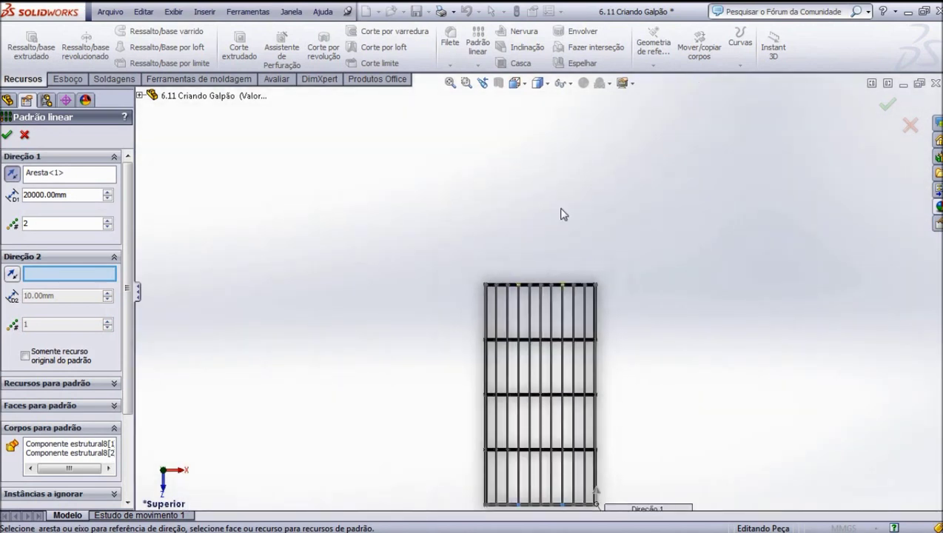
pyautogui.click(518, 83)
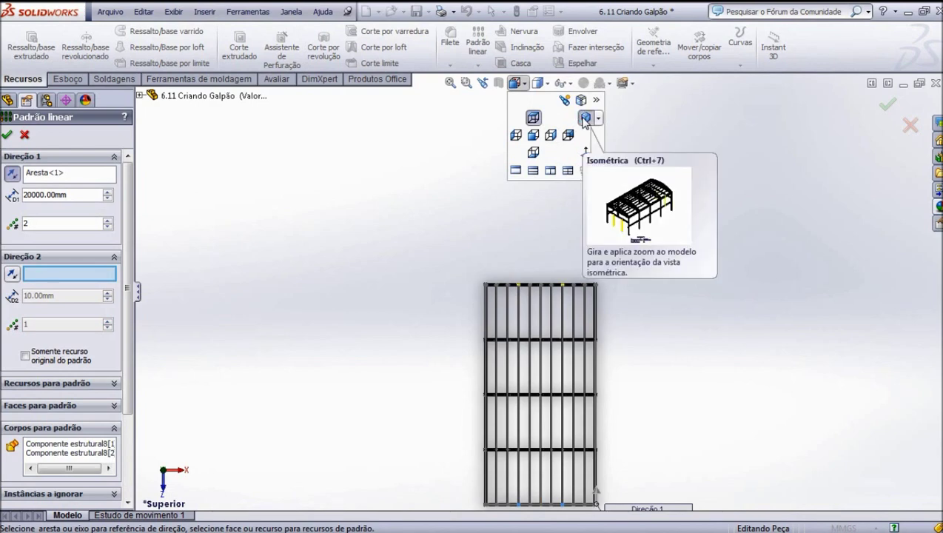
pyautogui.click(584, 118)
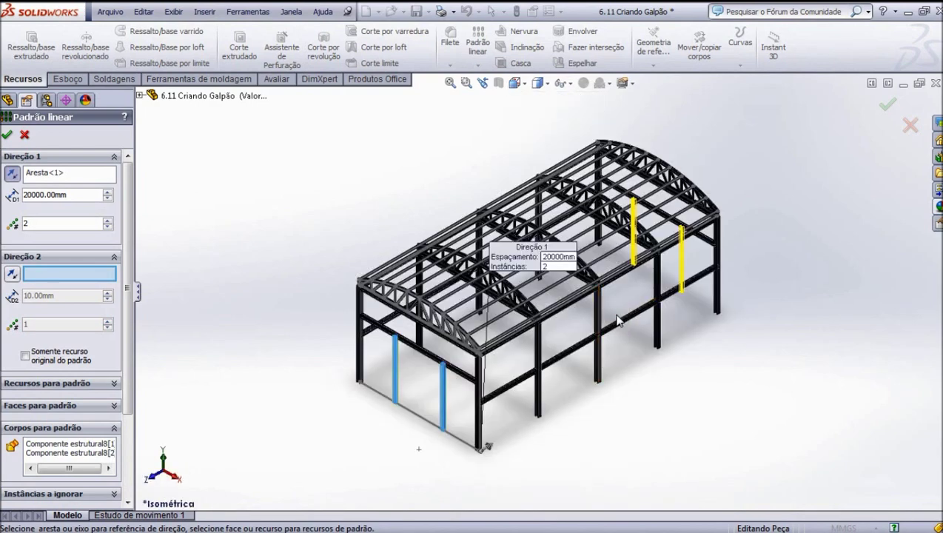
pyautogui.scroll(-2, 618, 329)
pyautogui.click(8, 134)
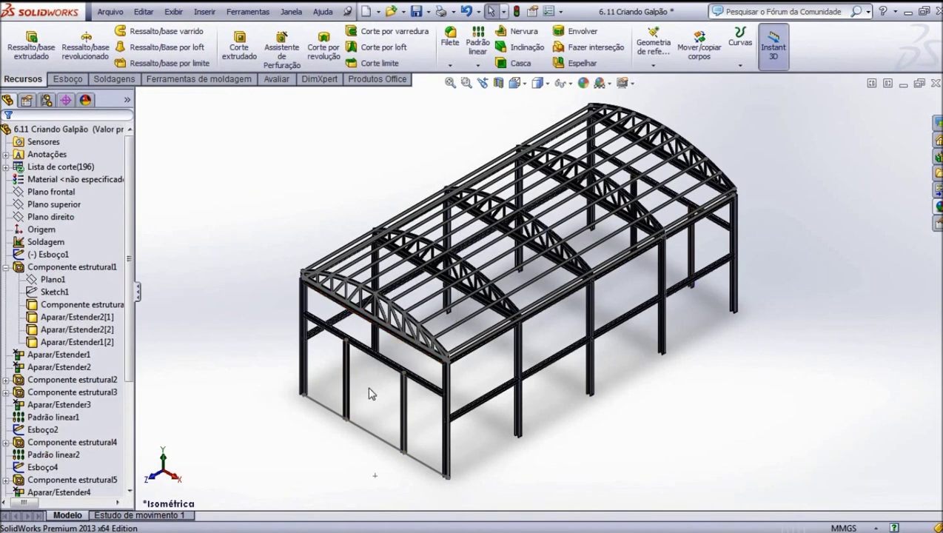
pyautogui.scroll(-2, 370, 394)
pyautogui.scroll(2, 370, 393)
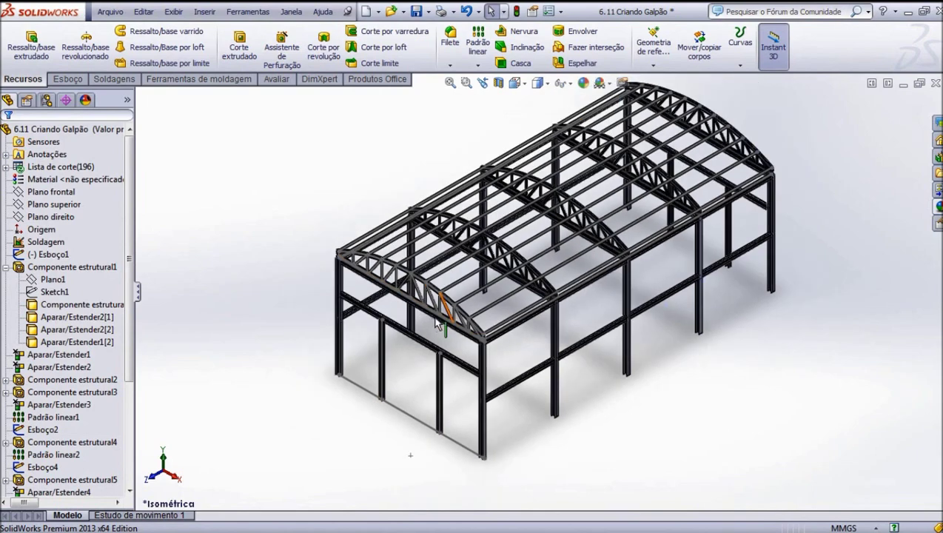
pyautogui.scroll(2, 661, 148)
pyautogui.scroll(-1, 661, 148)
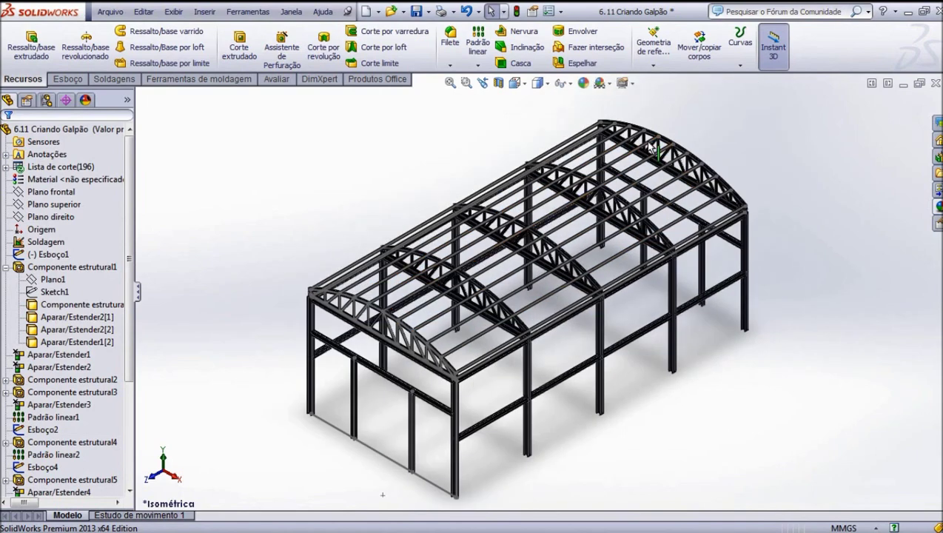